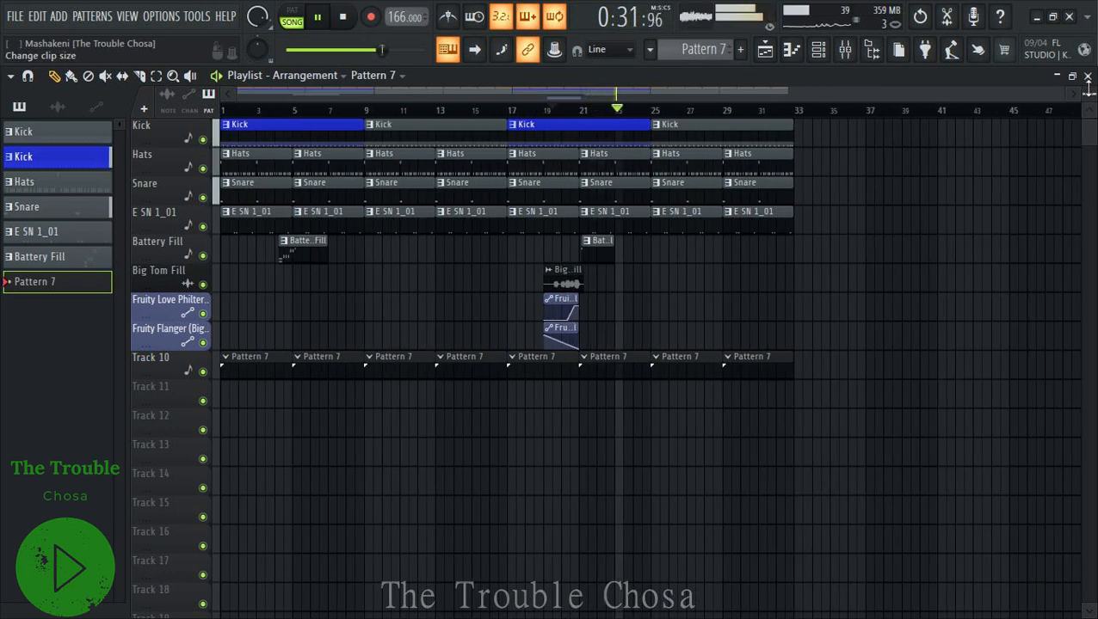
Examine the playlist tracks at a taller track height, and the notes of the blue Kick pattern in the piano roll.
drag(1089, 90, 1089, 105)
scroll(954, 311, down, 2)
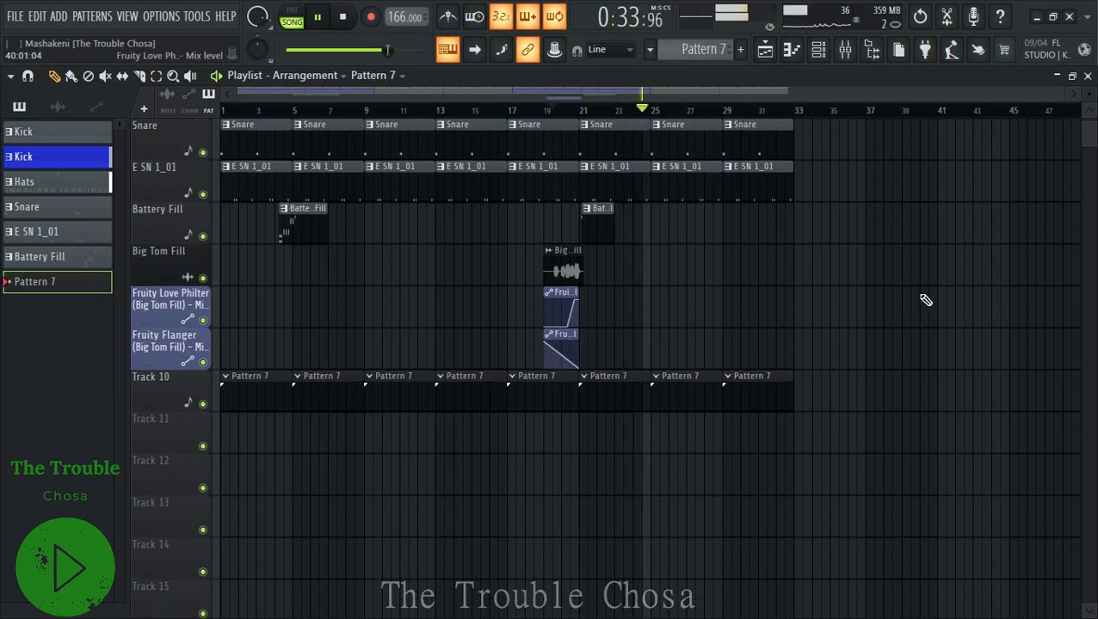
scroll(767, 287, up, 3)
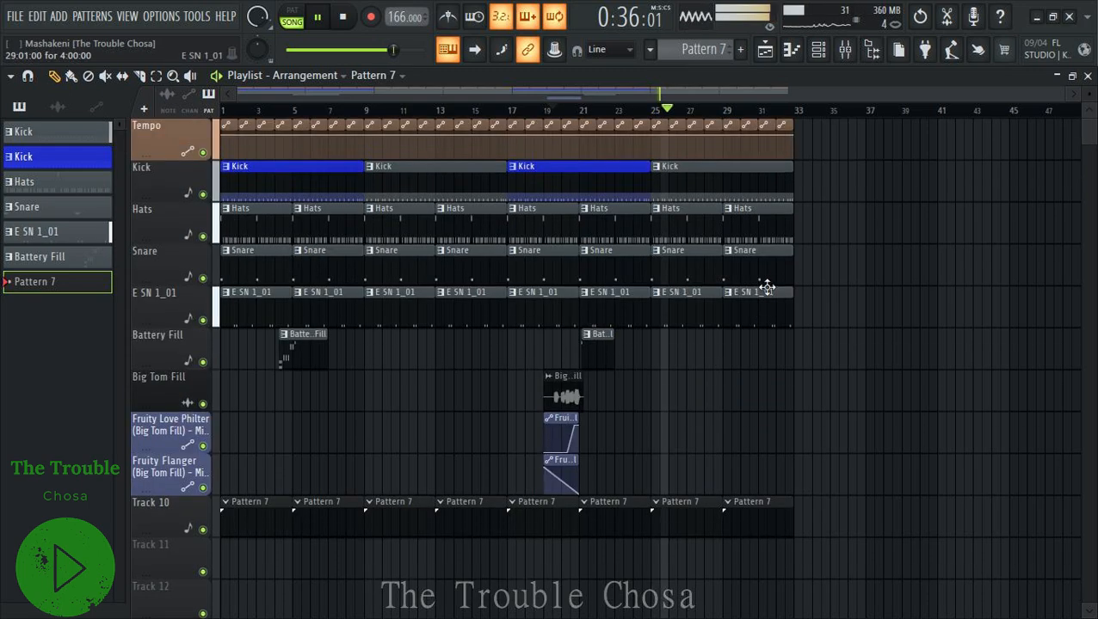
double_click(276, 186)
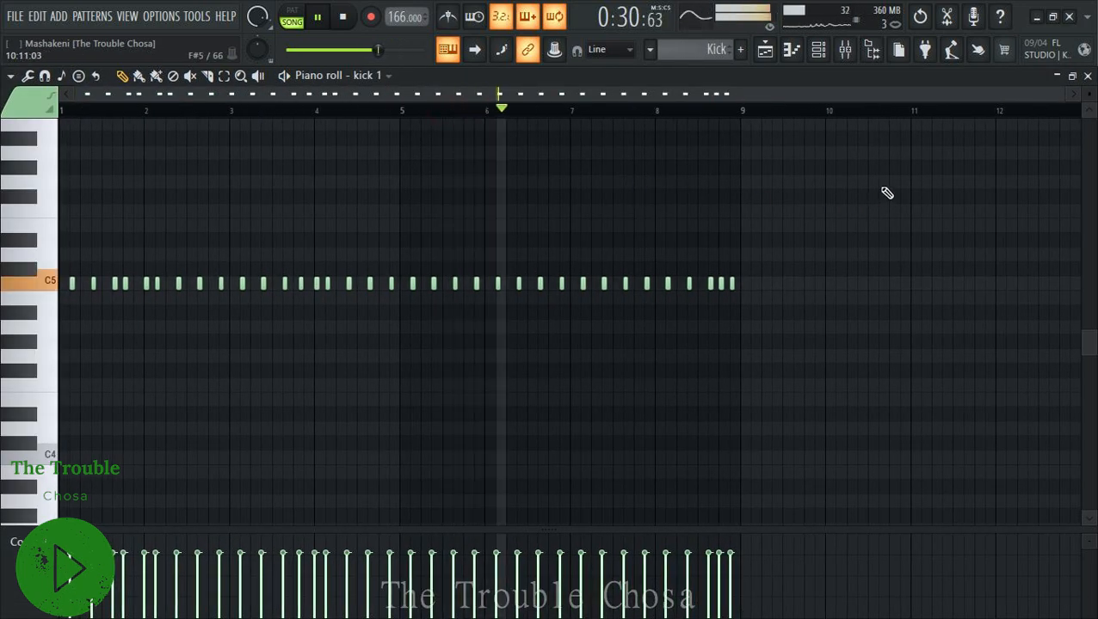
scroll(727, 124, up, 4)
scroll(728, 124, up, 3)
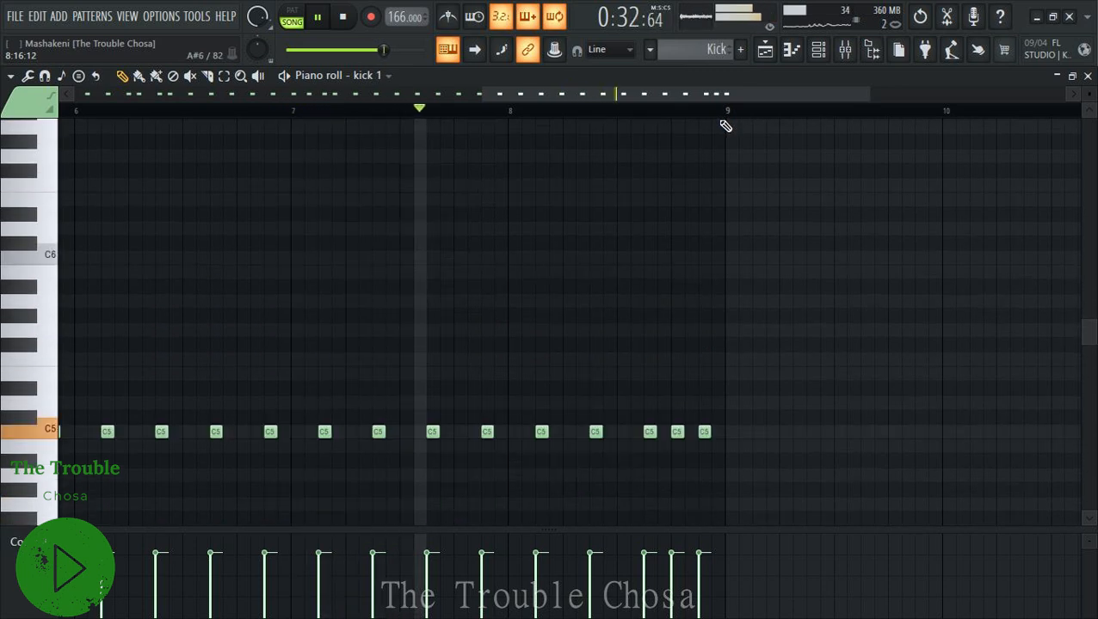
key(F5)
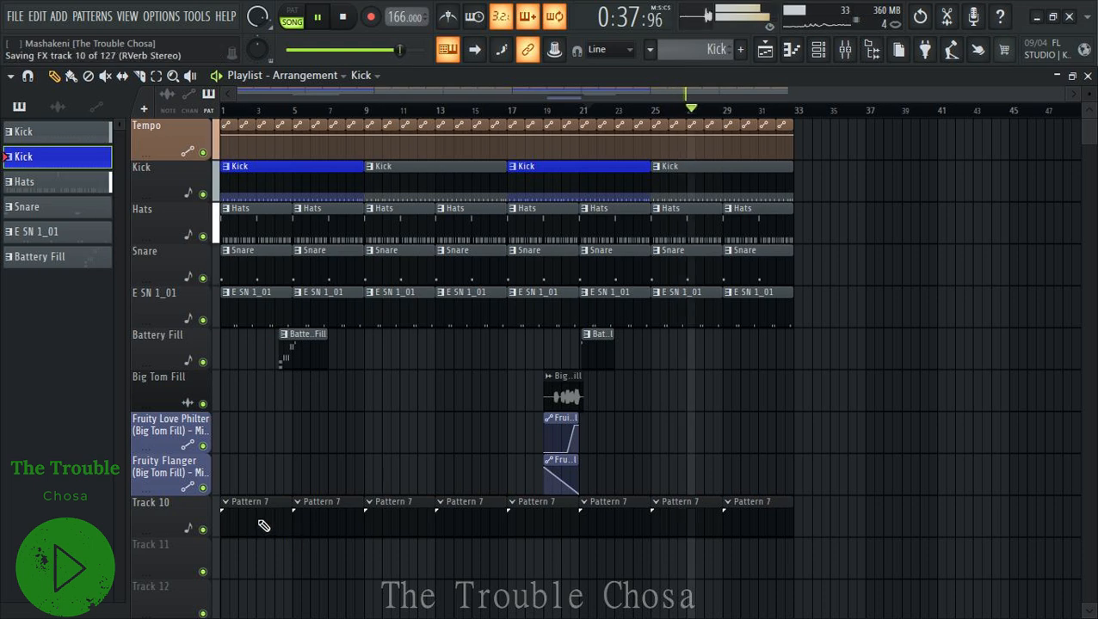
Select Pattern 7 and open the Natural Grand Piano channel in the piano roll.
click(818, 50)
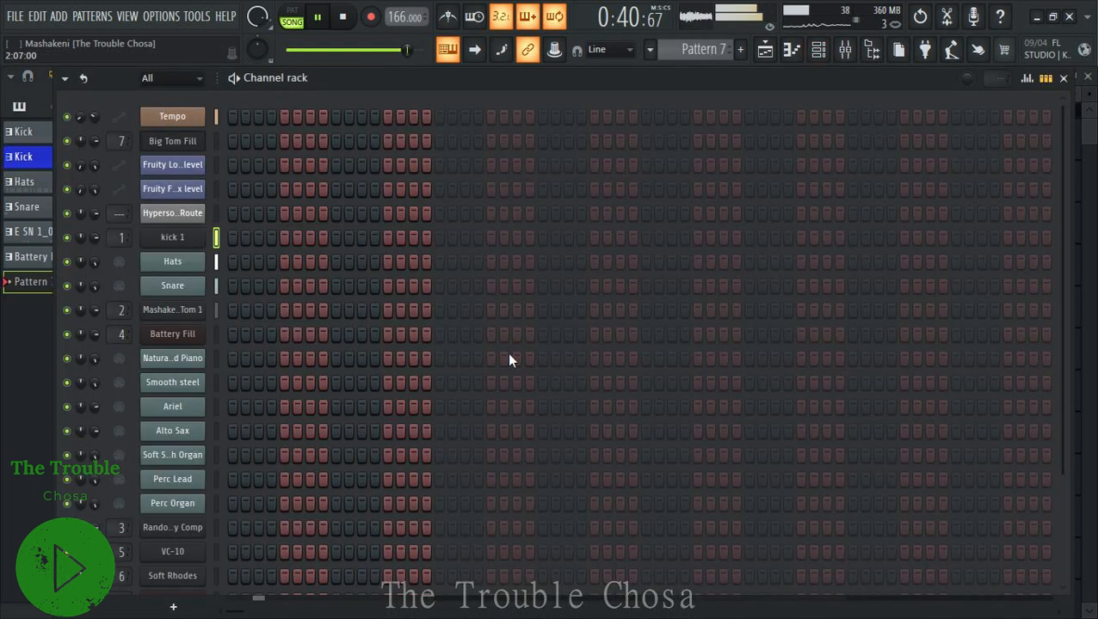
scroll(409, 440, down, 3)
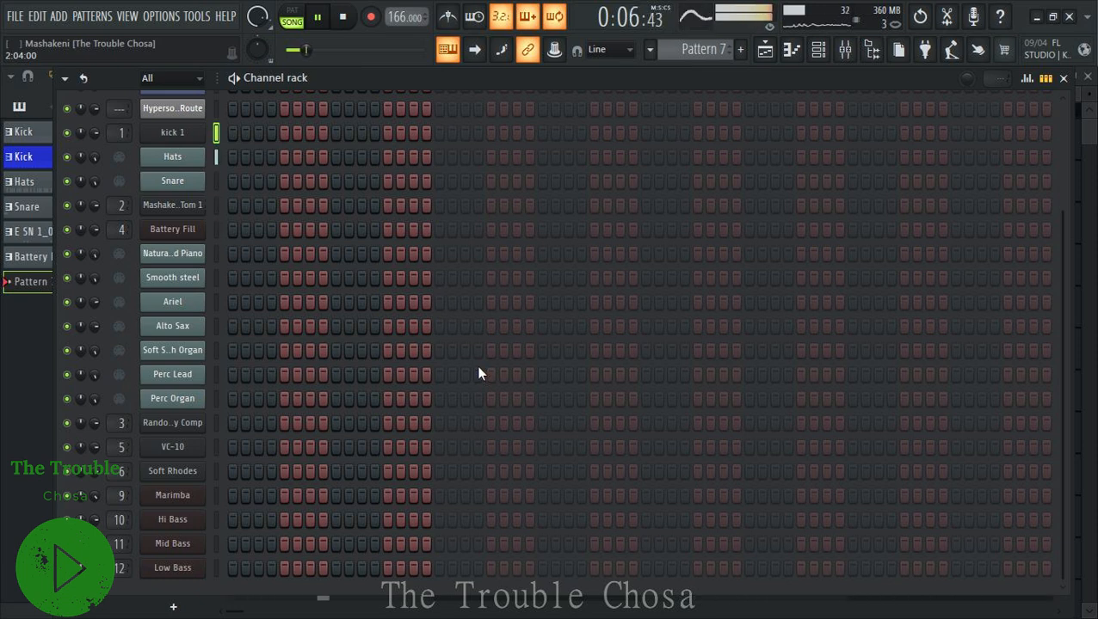
right_click(176, 251)
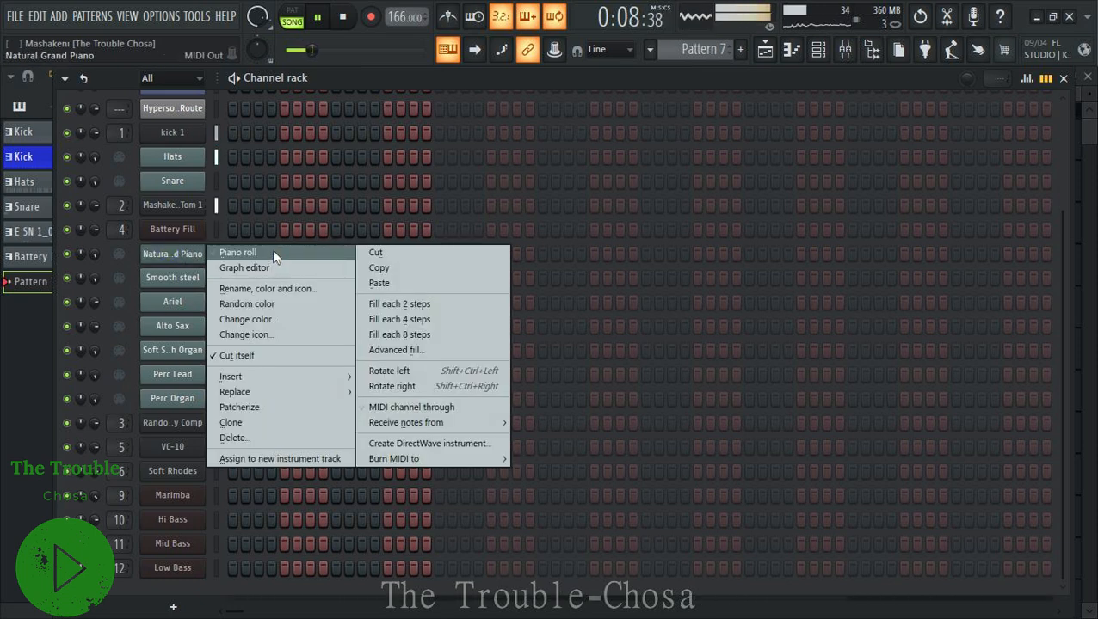
click(237, 252)
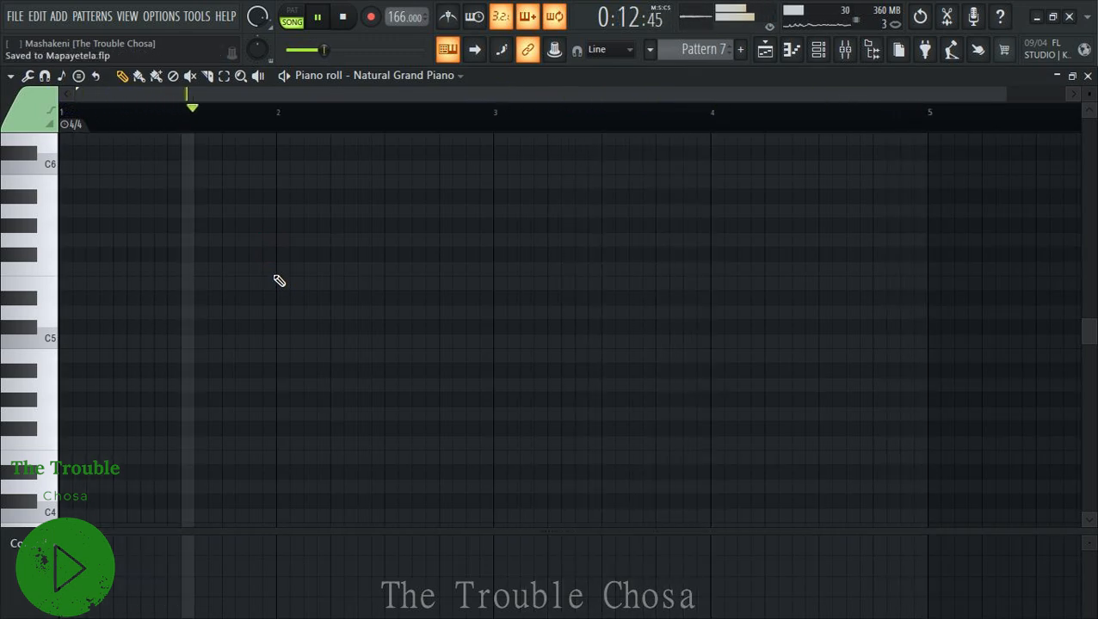
key(alt+q)
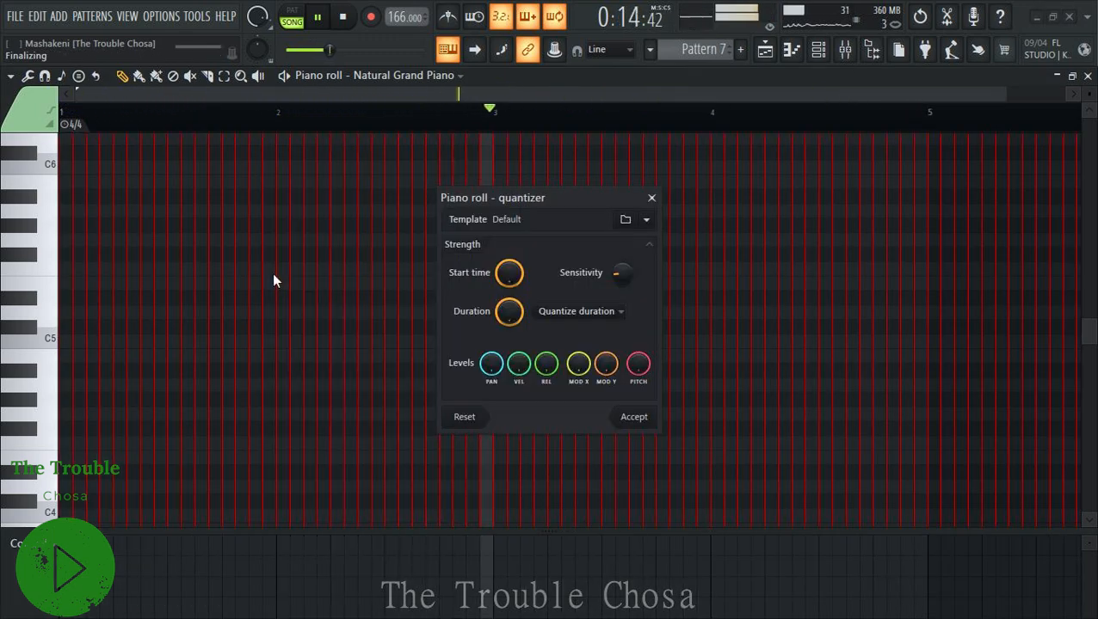
click(652, 198)
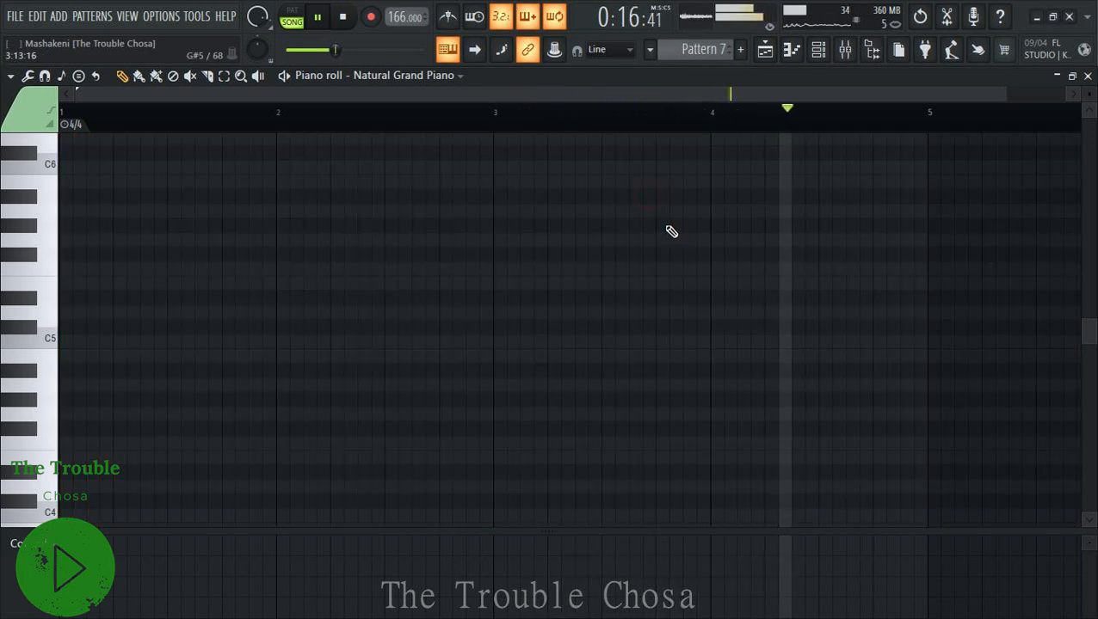
key(alt+Tab)
key(alt+Tab)
key(alt+Tab)
key(alt+Tab)
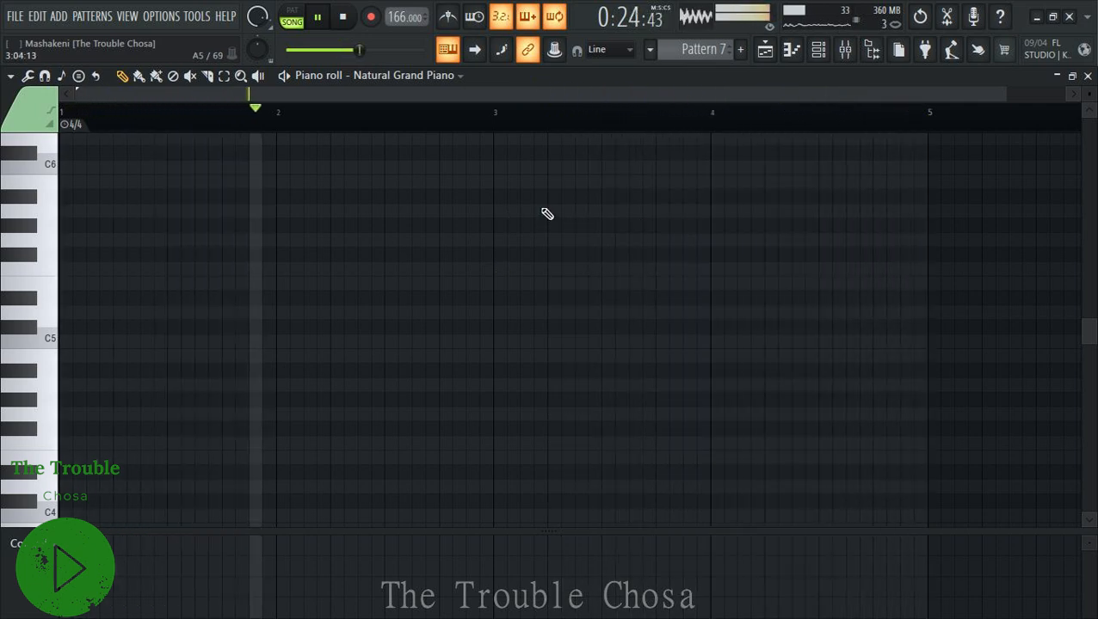
Draw one-step D#5 and A#4 notes together at steps 1 and 4 of bar 1, quantizing the first D#5.
click(71, 298)
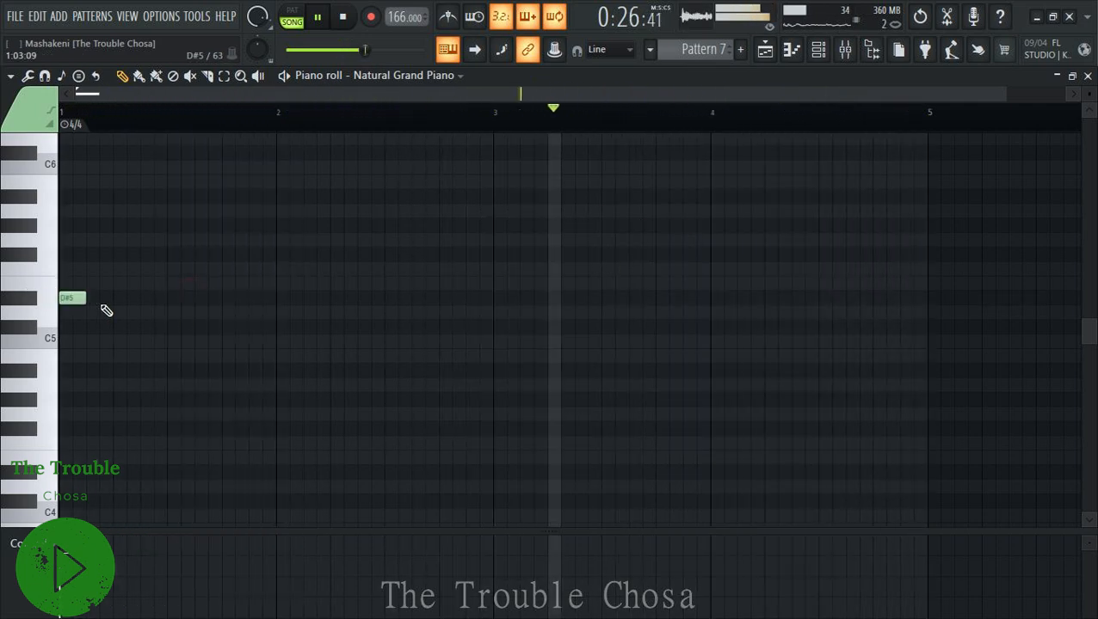
key(alt+q)
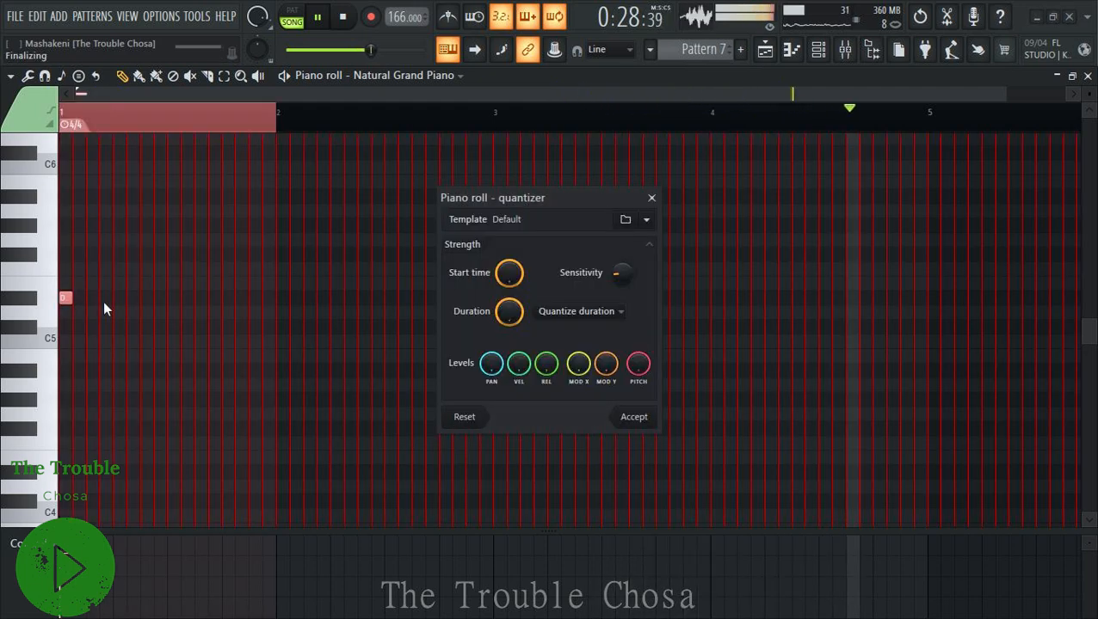
key(Return)
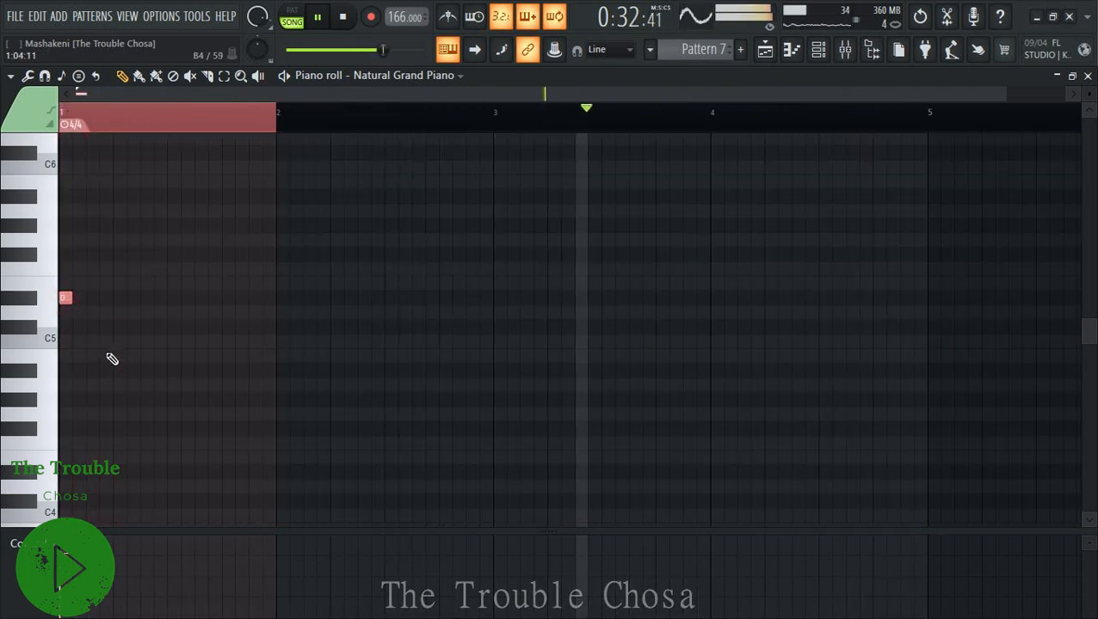
click(105, 298)
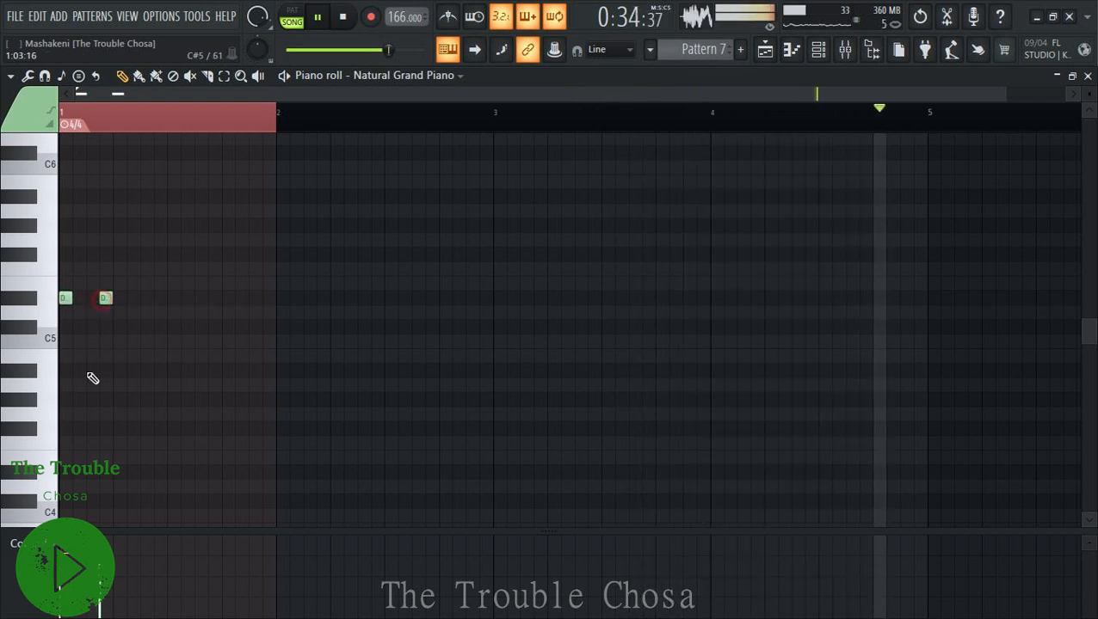
click(66, 370)
click(105, 370)
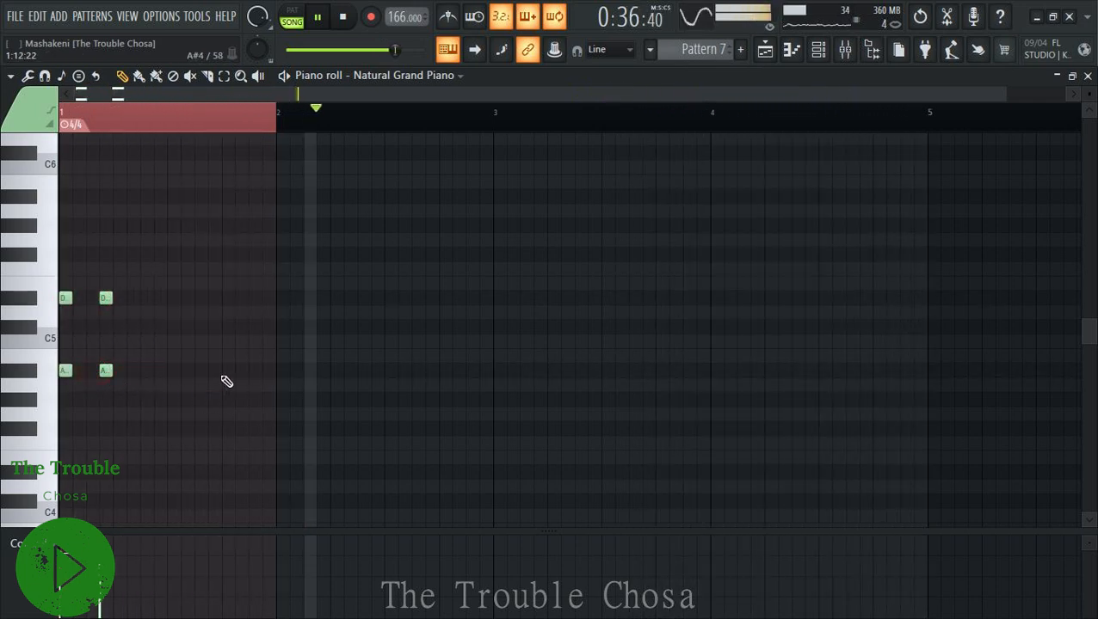
Place one-step D#5 and A#4 notes together at steps 1 and 4 of bar 2.
click(282, 370)
click(282, 297)
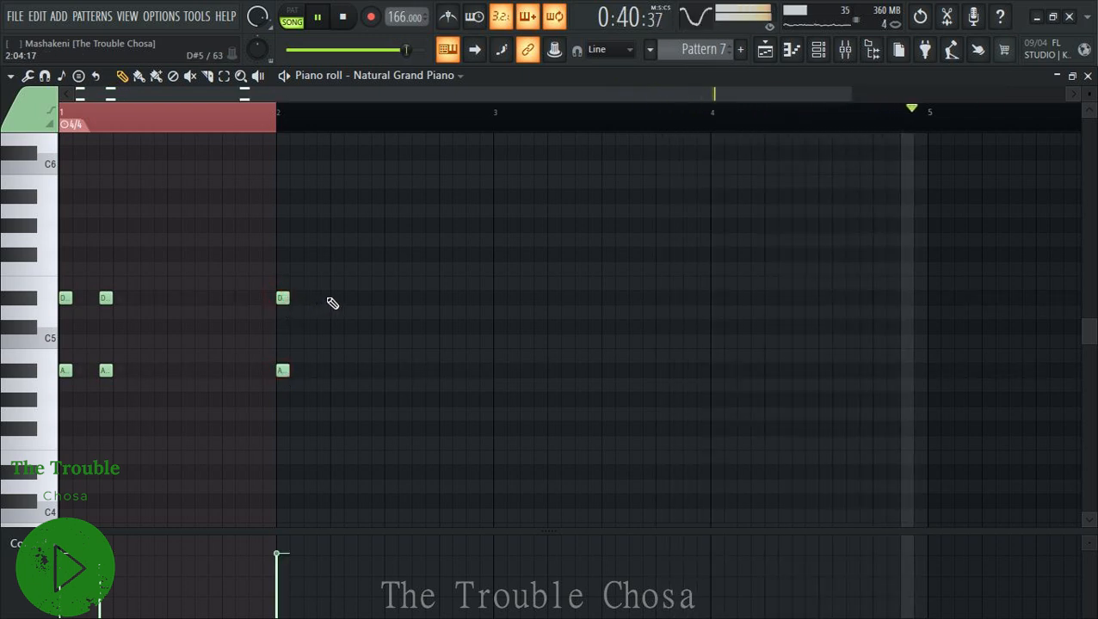
click(323, 370)
right_click(337, 298)
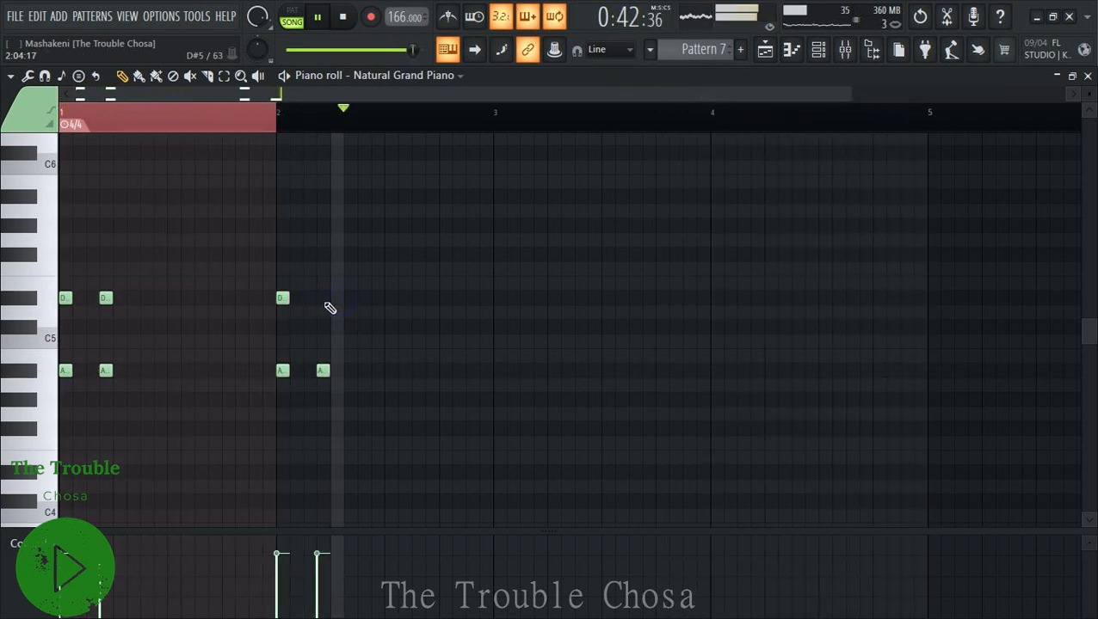
click(322, 298)
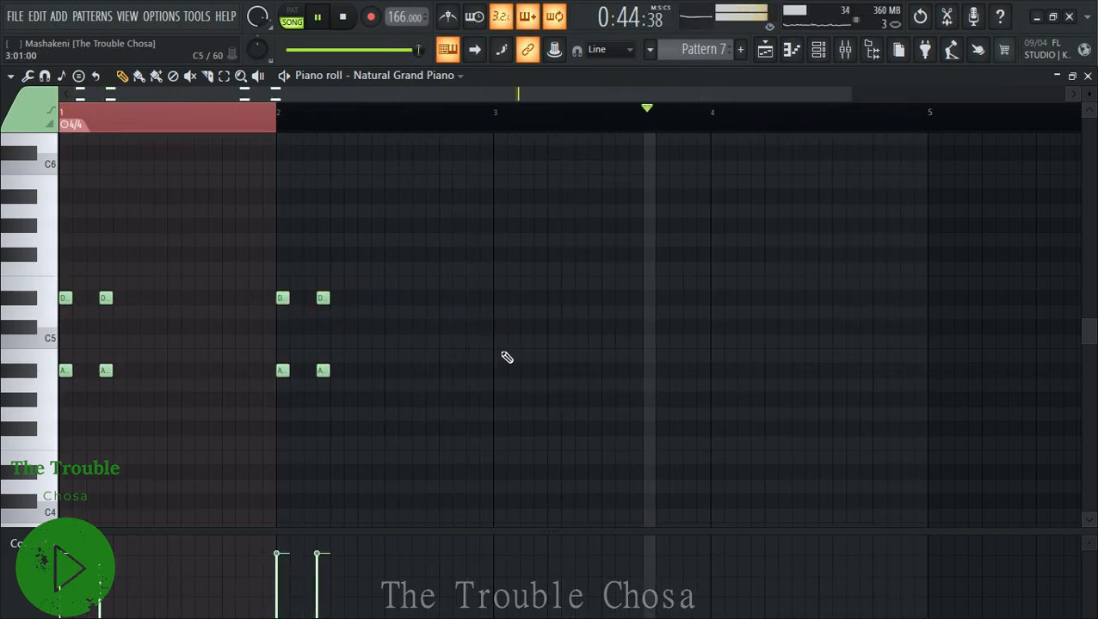
Place one-step F#5 and C#5 notes together at steps 1 and 4 of bar 3.
click(497, 325)
click(492, 251)
click(537, 253)
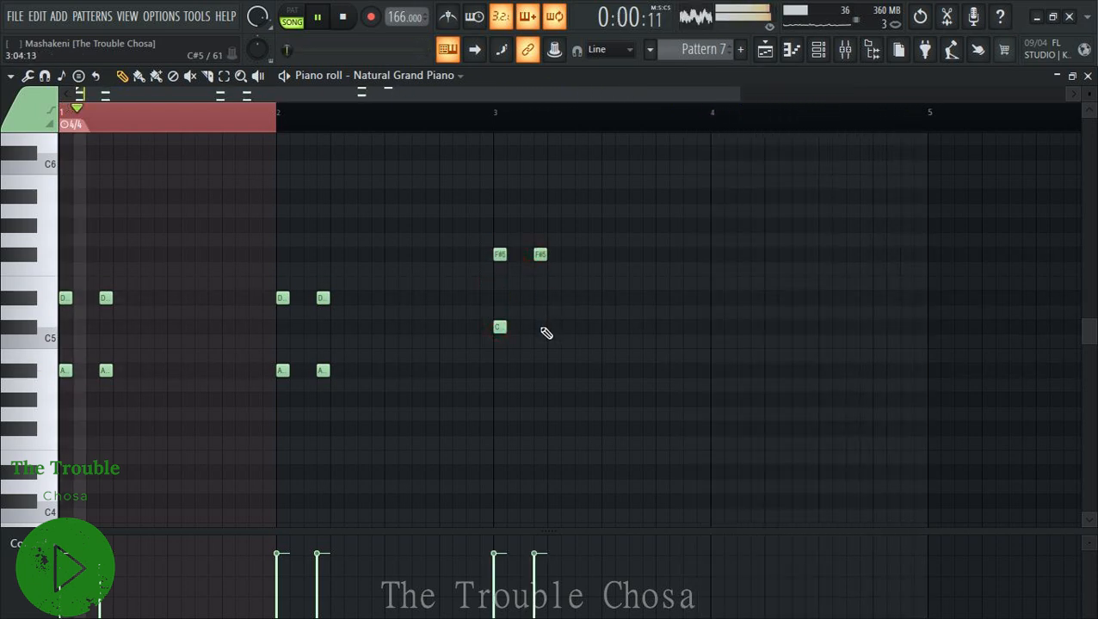
click(540, 328)
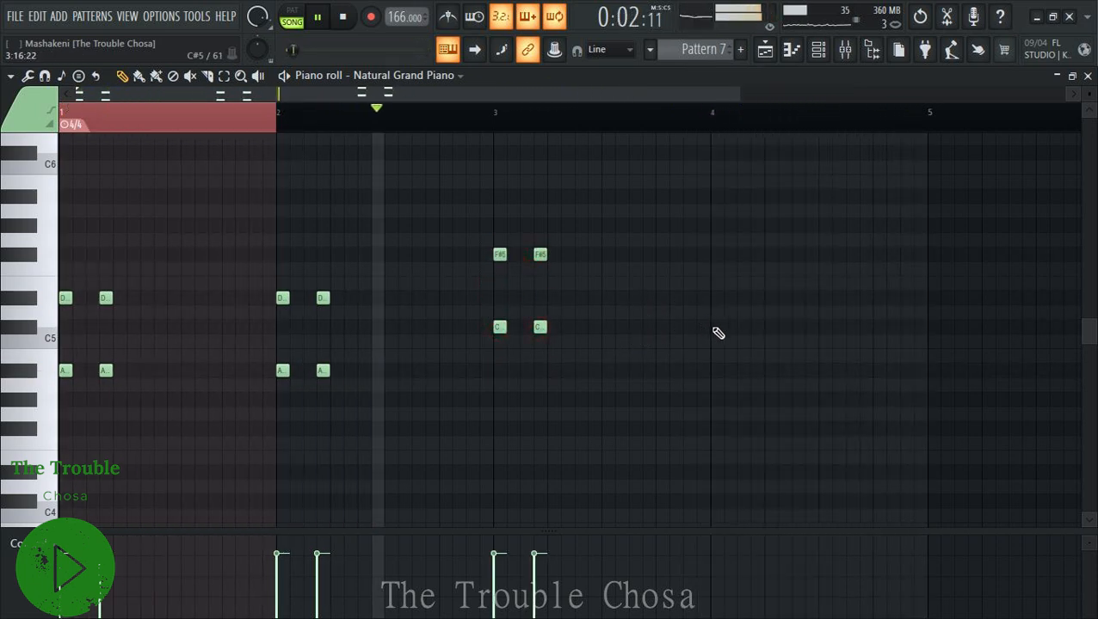
Build two one-step chords in bar 4: F5, G#5 and C#6 at step 1, and C#5, F5 and G#5 at step 4.
click(713, 269)
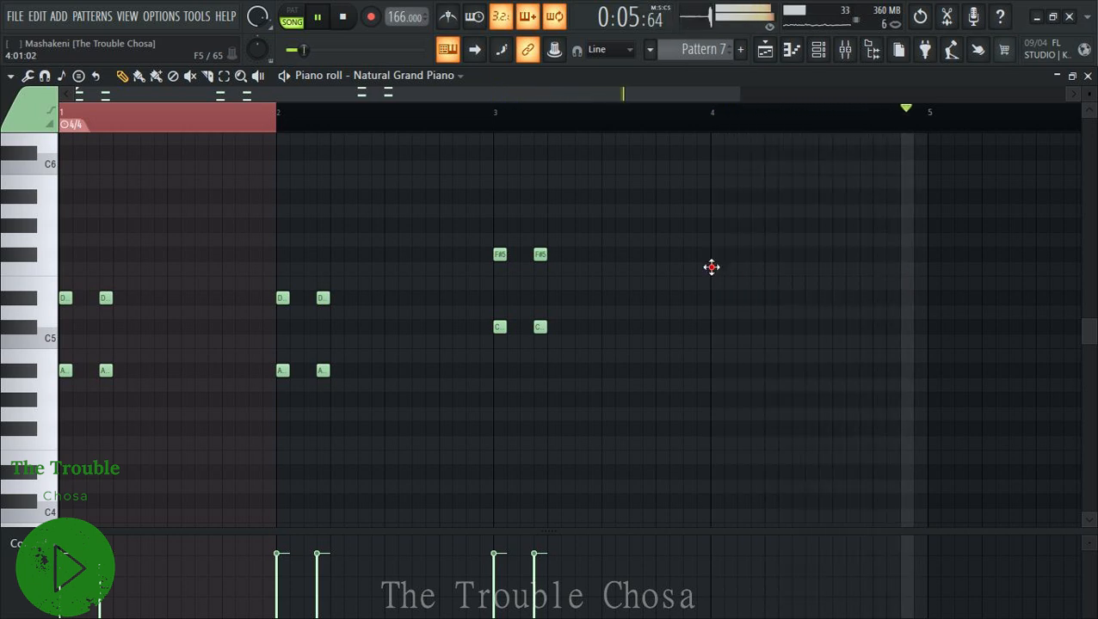
click(715, 224)
click(715, 154)
click(757, 226)
click(765, 271)
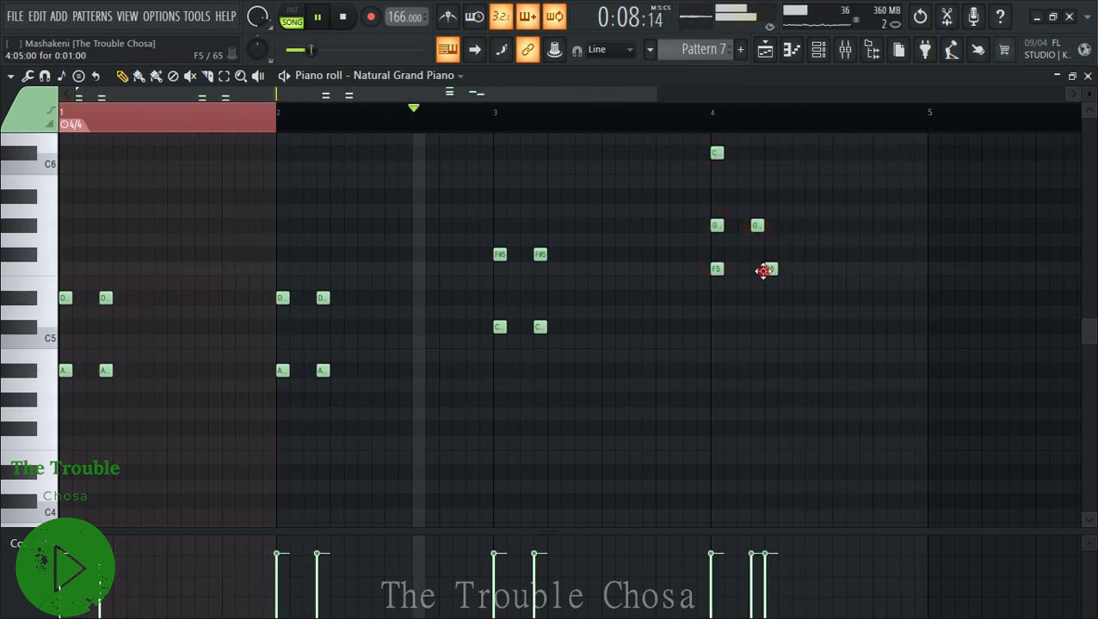
right_click(757, 226)
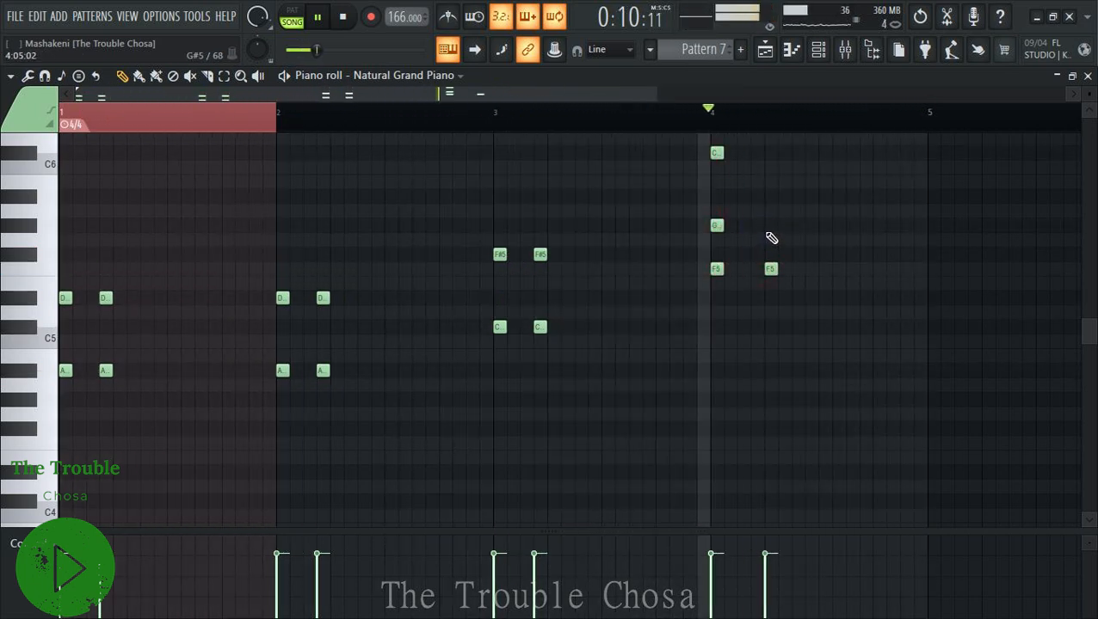
click(754, 226)
right_click(772, 269)
click(754, 269)
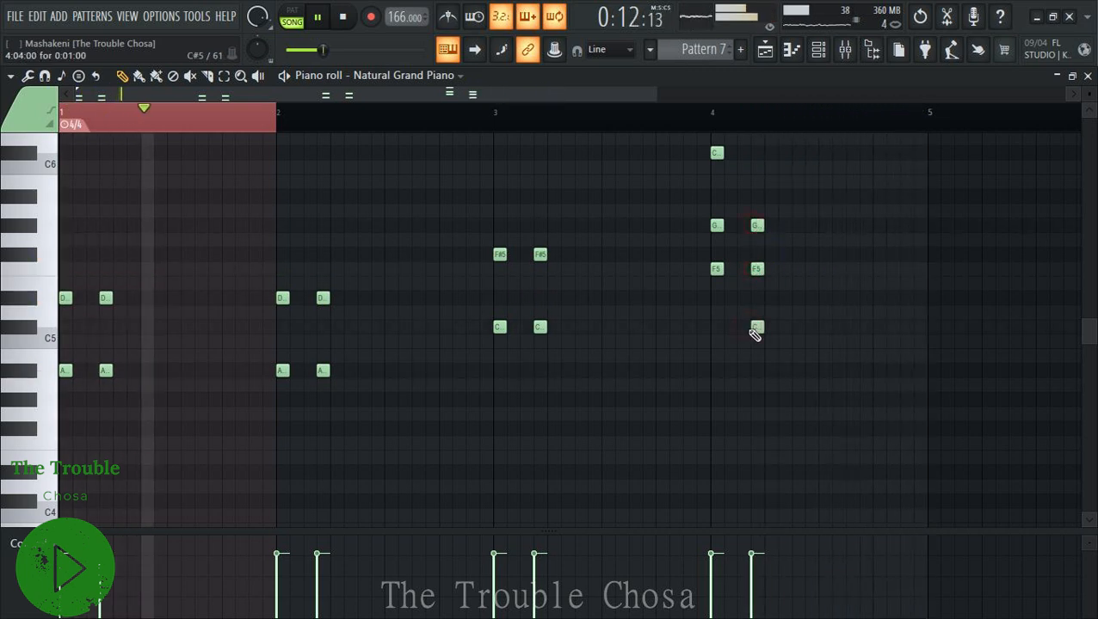
right_click(753, 335)
Open the Smooth steel channel of Pattern 7 in the piano roll.
key(F6)
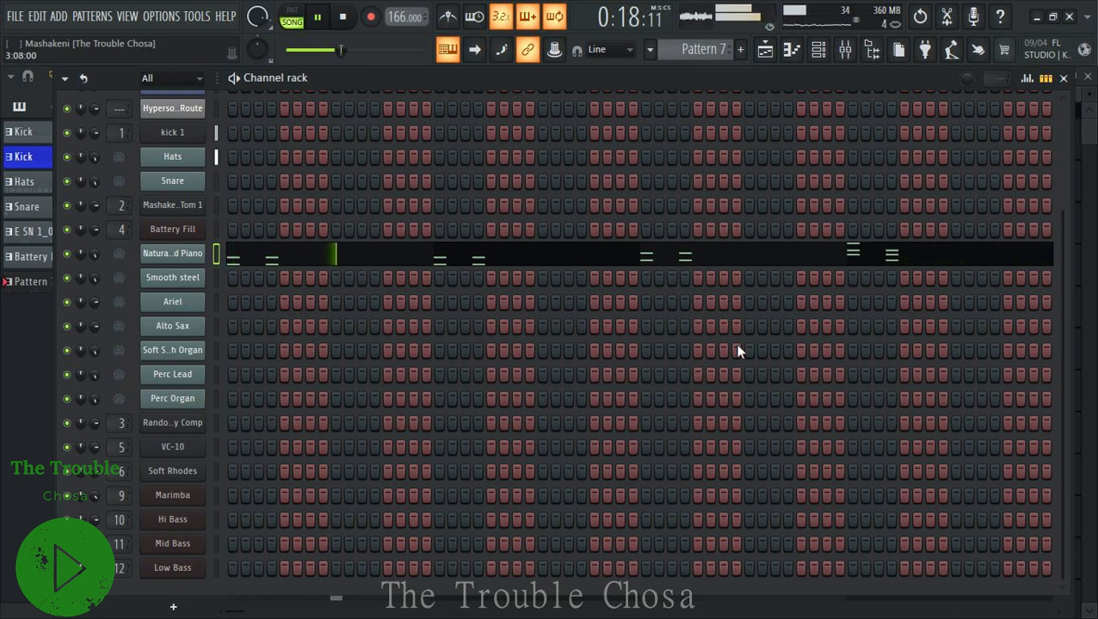
right_click(175, 279)
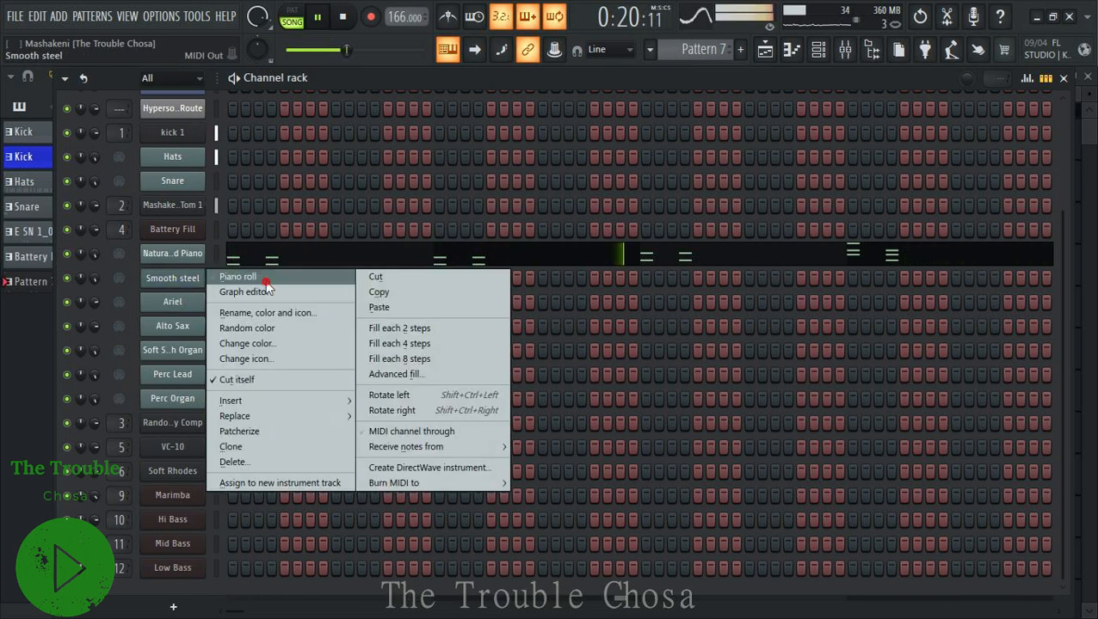
click(274, 279)
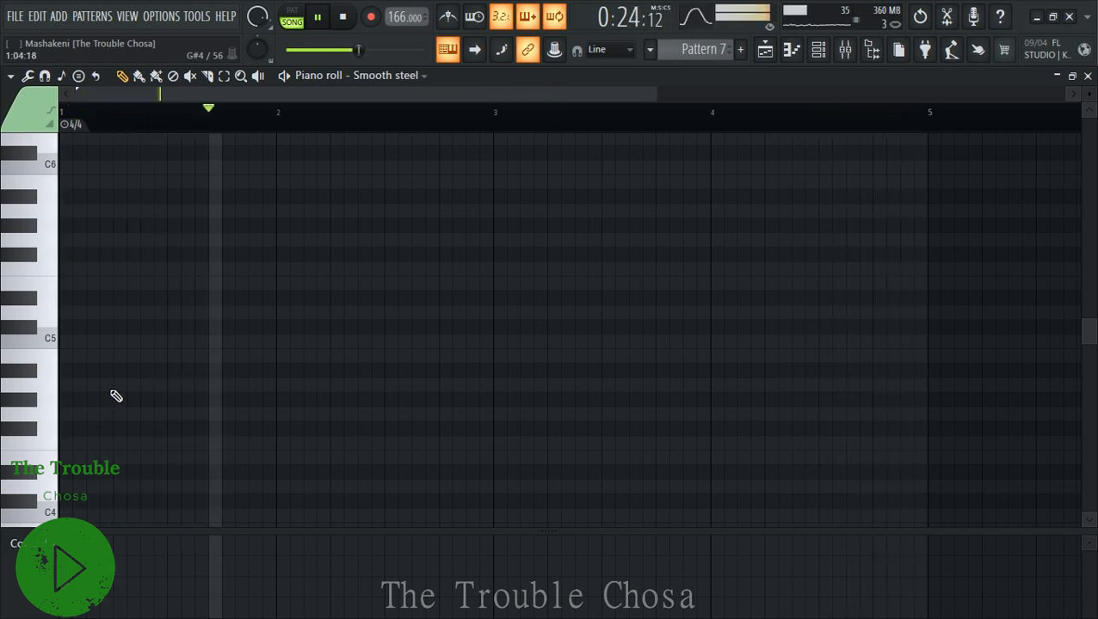
Draw a rising line in bar 1: two-step A#4 at step 7, two-step C#5 at step 9 and one-step F#5 at step 11.
click(96, 372)
drag(99, 374, 112, 374)
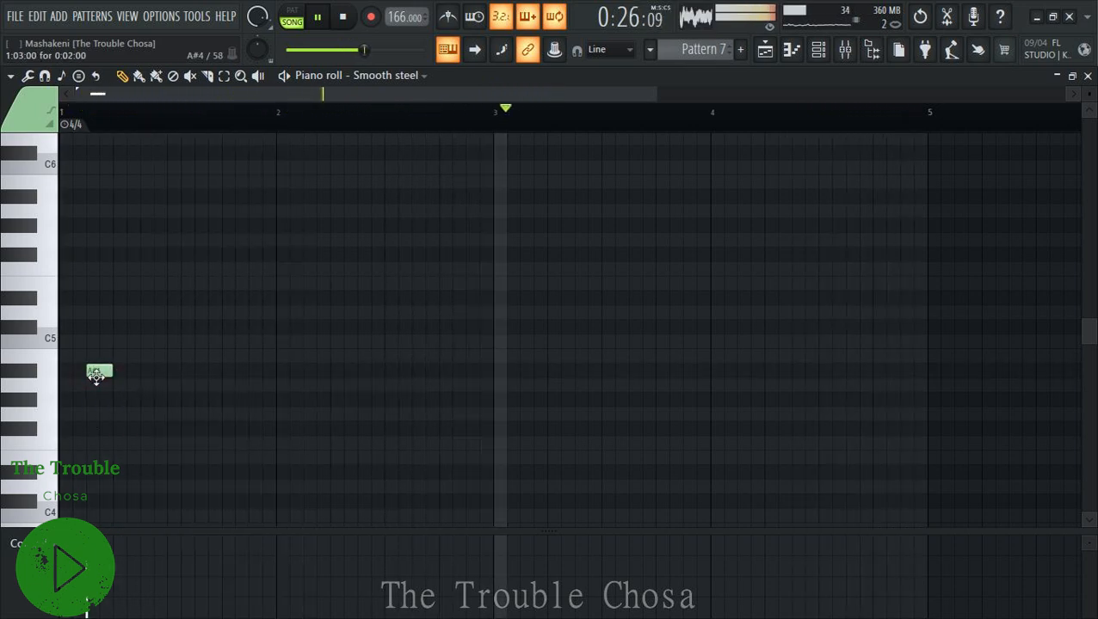
right_click(96, 373)
click(148, 372)
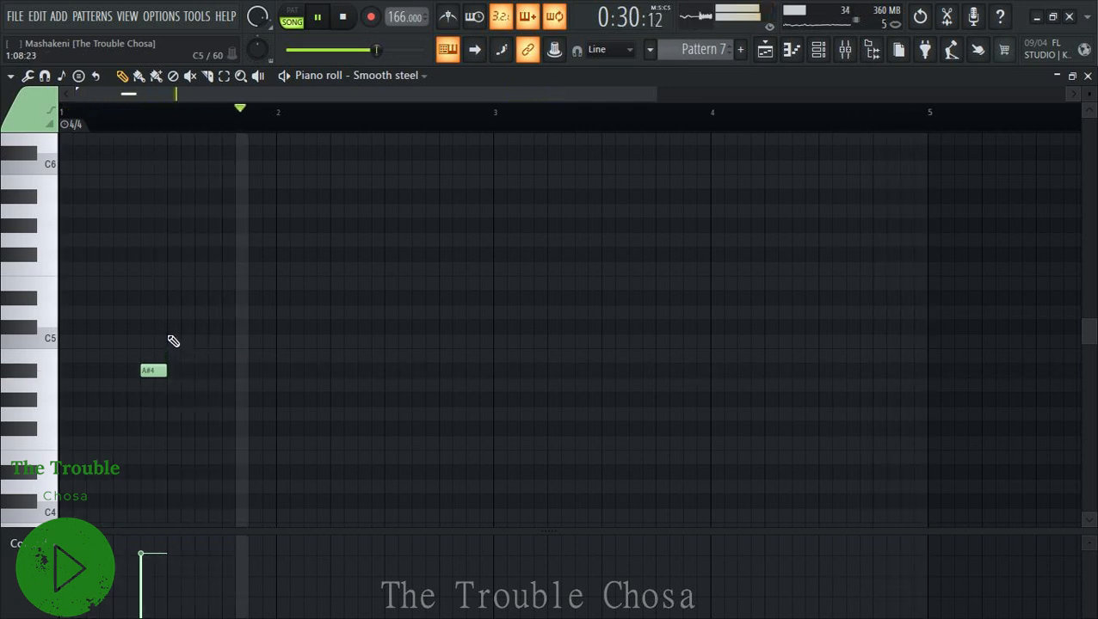
click(171, 327)
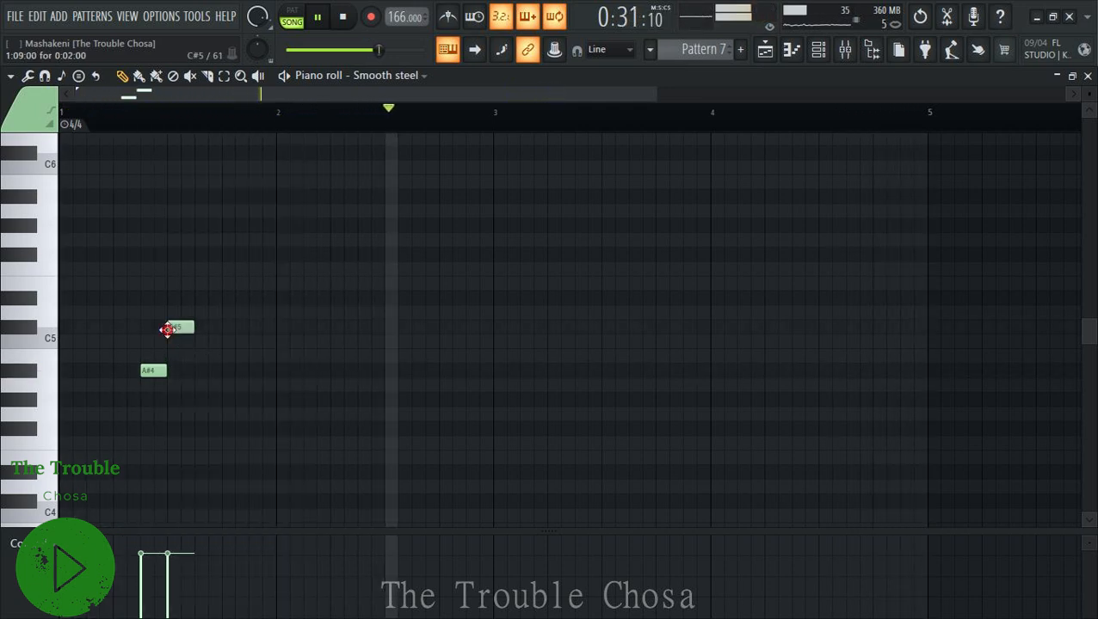
click(200, 255)
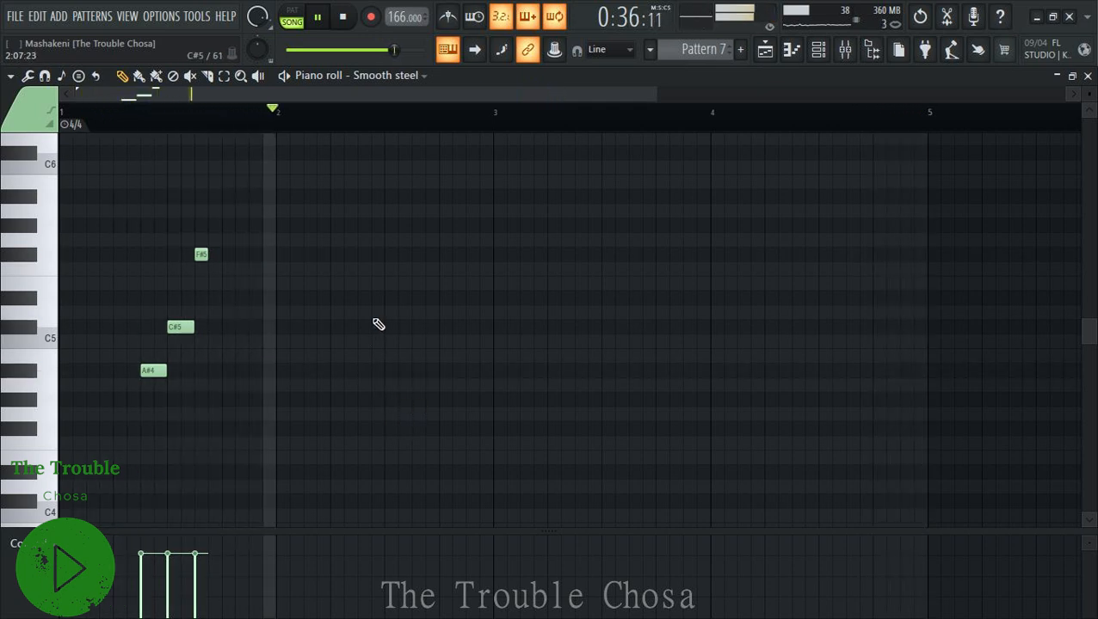
Add a one-step D#5 at step 9 of bar 2 and transpose all Smooth steel notes up one octave.
click(390, 298)
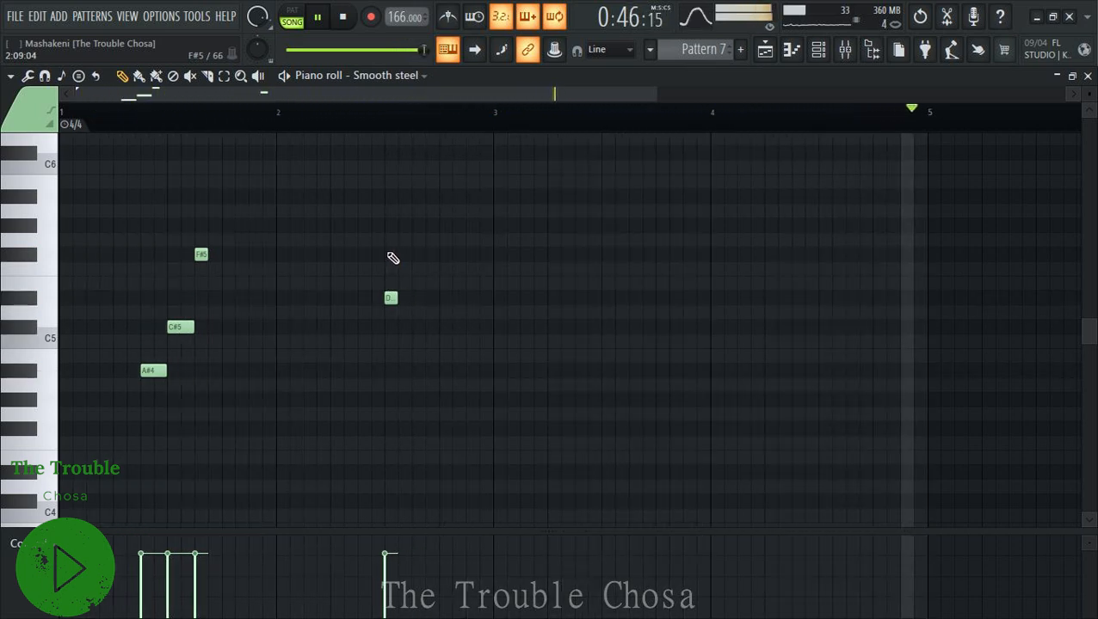
key(ctrl+Up)
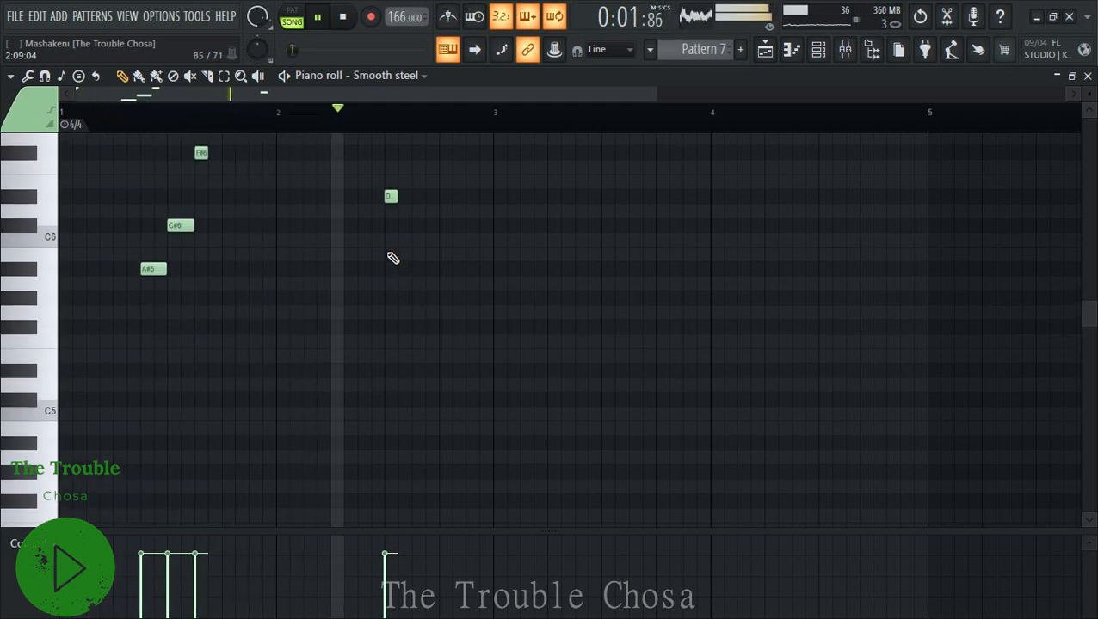
Complete bar 2: add one-step F#6 and A#6 above the D#6 at step 9, and one-step D#6 and F#6 at step 13.
scroll(418, 255, up, 2)
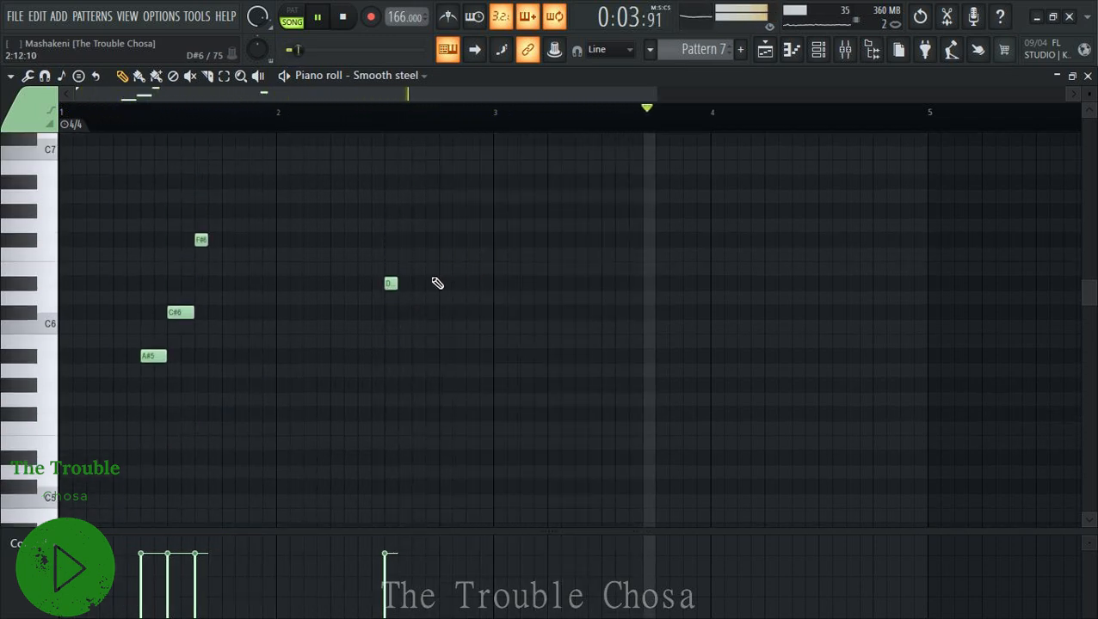
click(443, 239)
click(443, 283)
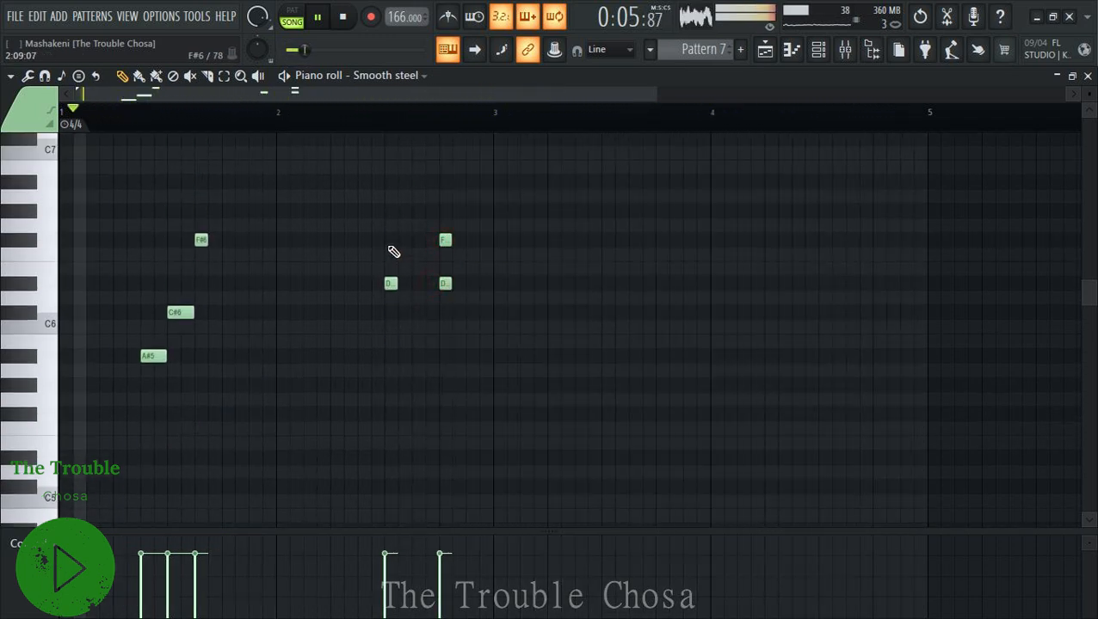
click(391, 239)
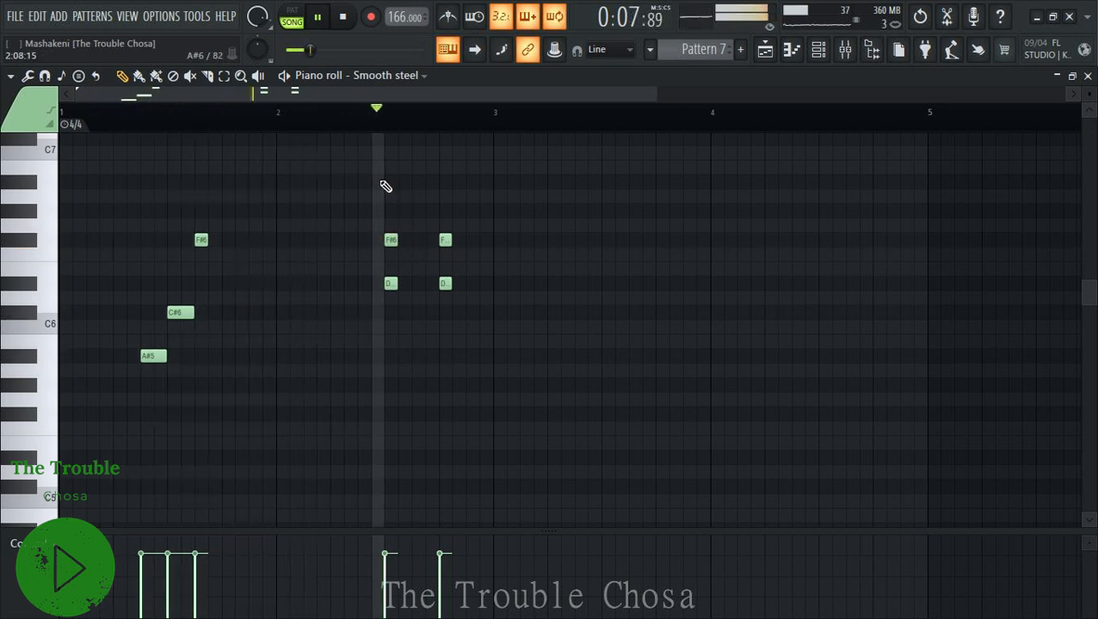
click(390, 181)
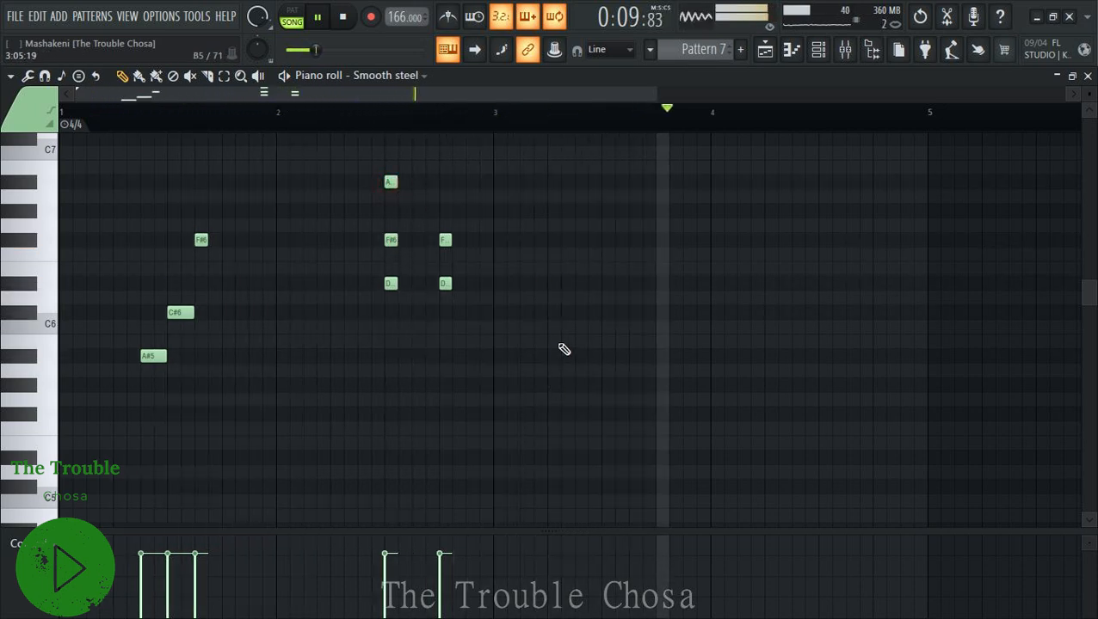
Fill bar 3 with one-step notes: C#6 and F#6 at step 9, F#6 at step 11, and C#6, F#6 and A#6 at step 13.
click(607, 312)
click(608, 240)
click(634, 239)
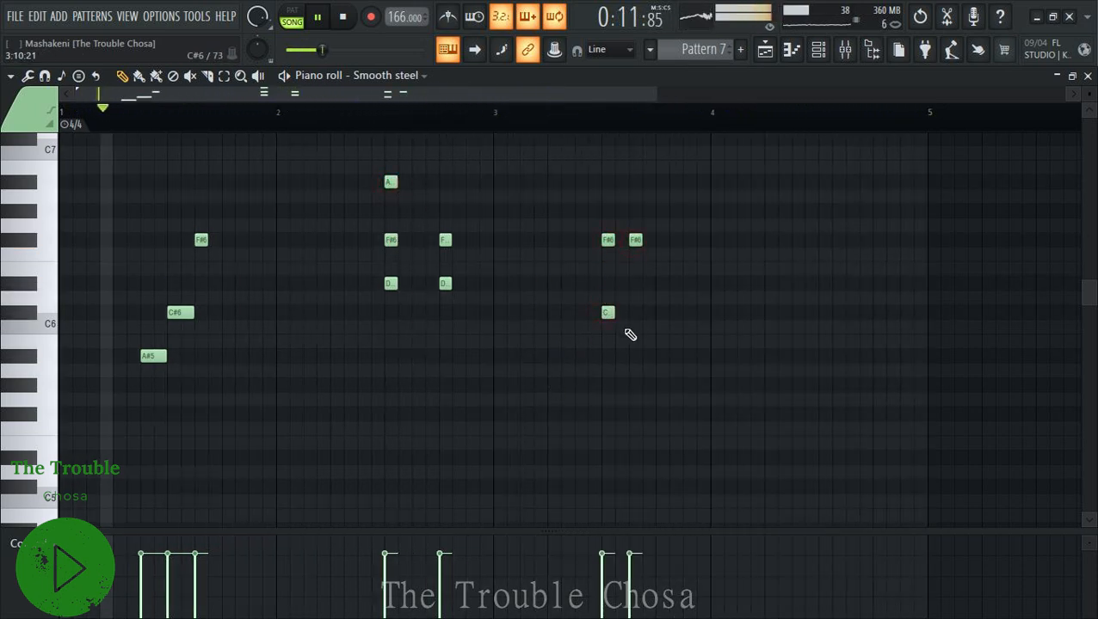
click(661, 239)
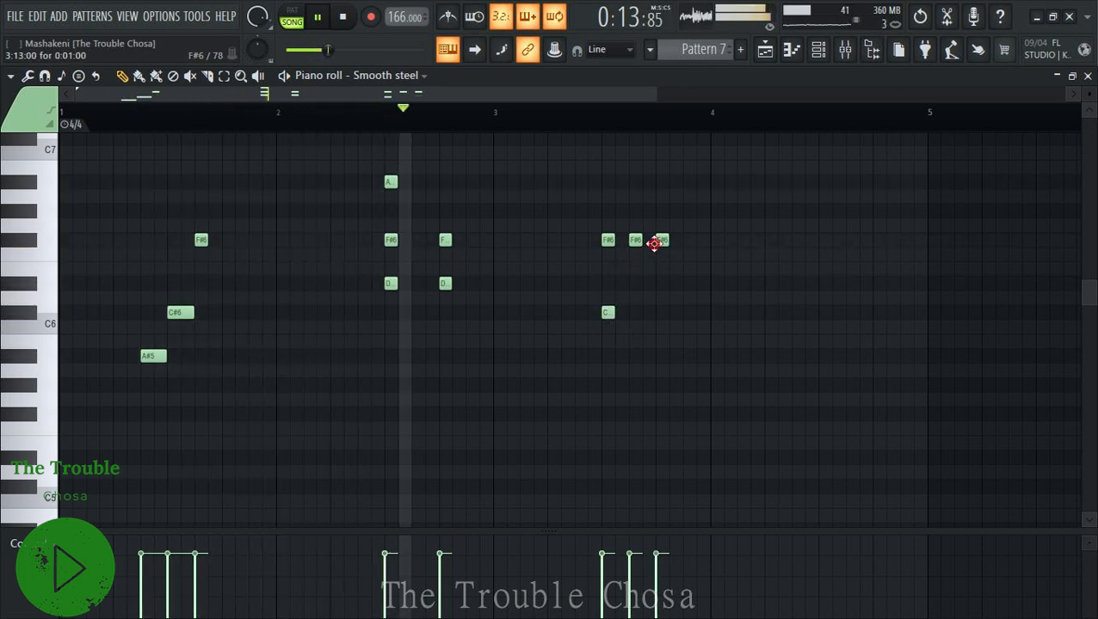
click(659, 197)
right_click(659, 196)
click(661, 168)
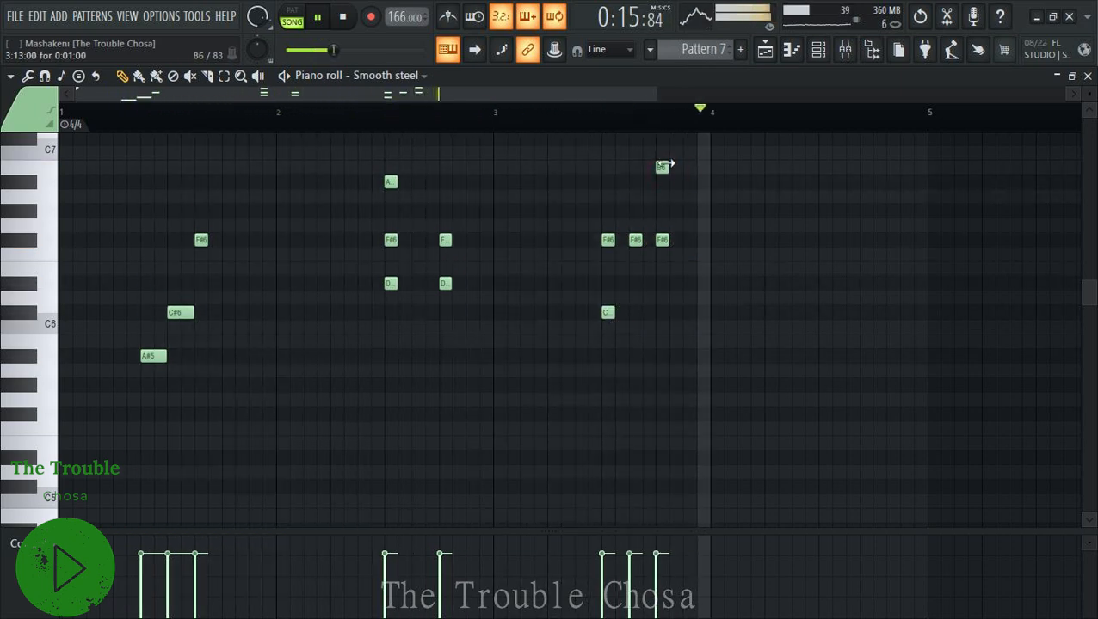
right_click(664, 168)
click(660, 182)
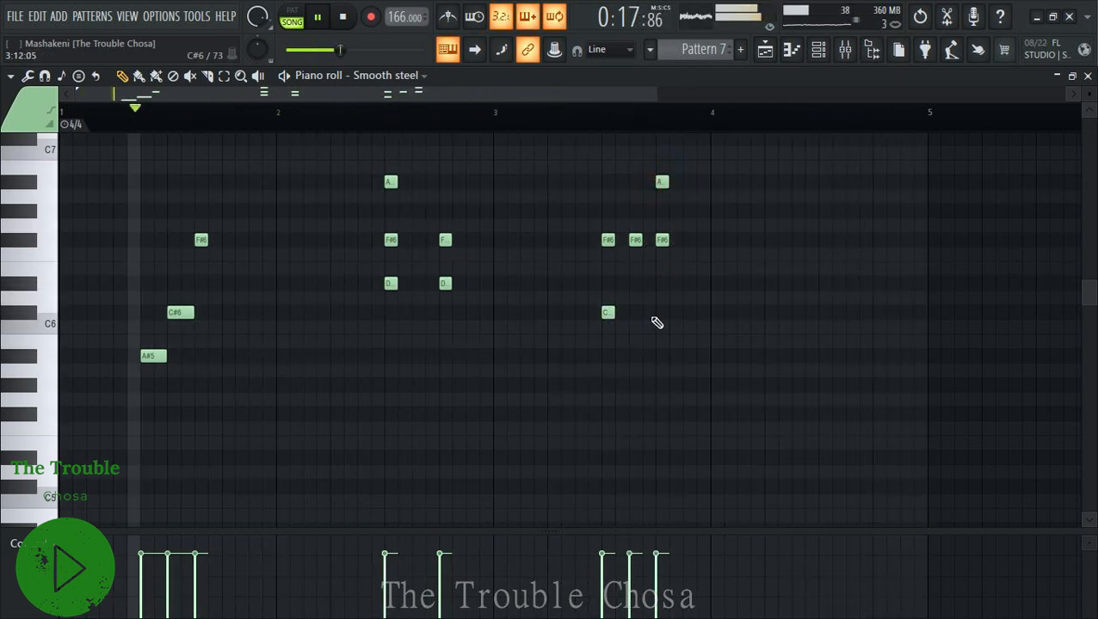
click(659, 313)
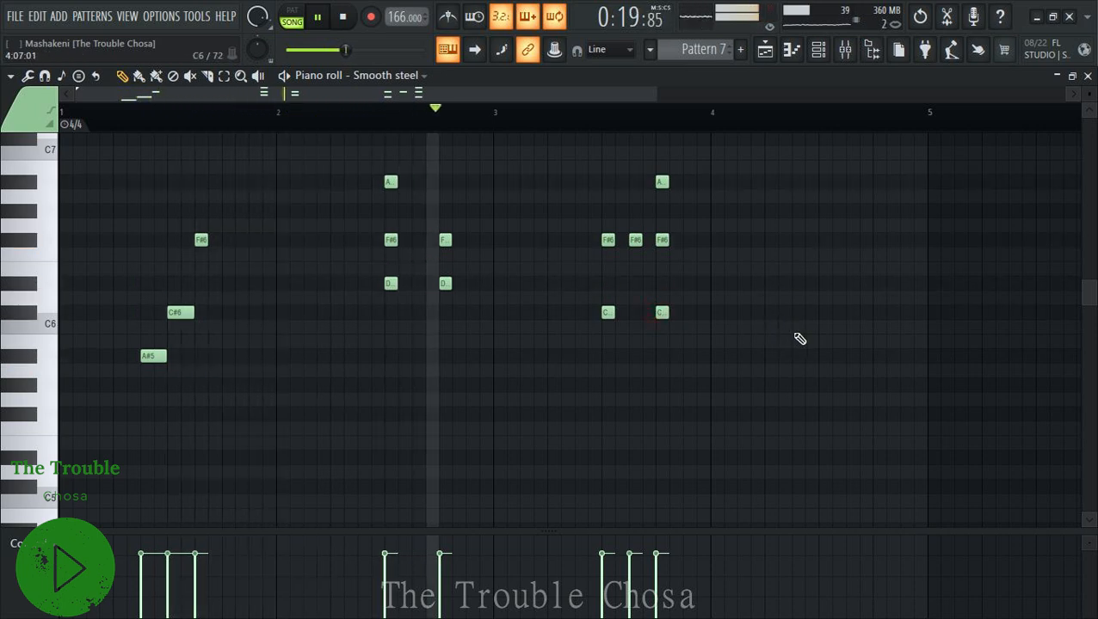
Place one-step C#6 and F6 notes together at step 9 of bar 4.
click(824, 312)
click(824, 240)
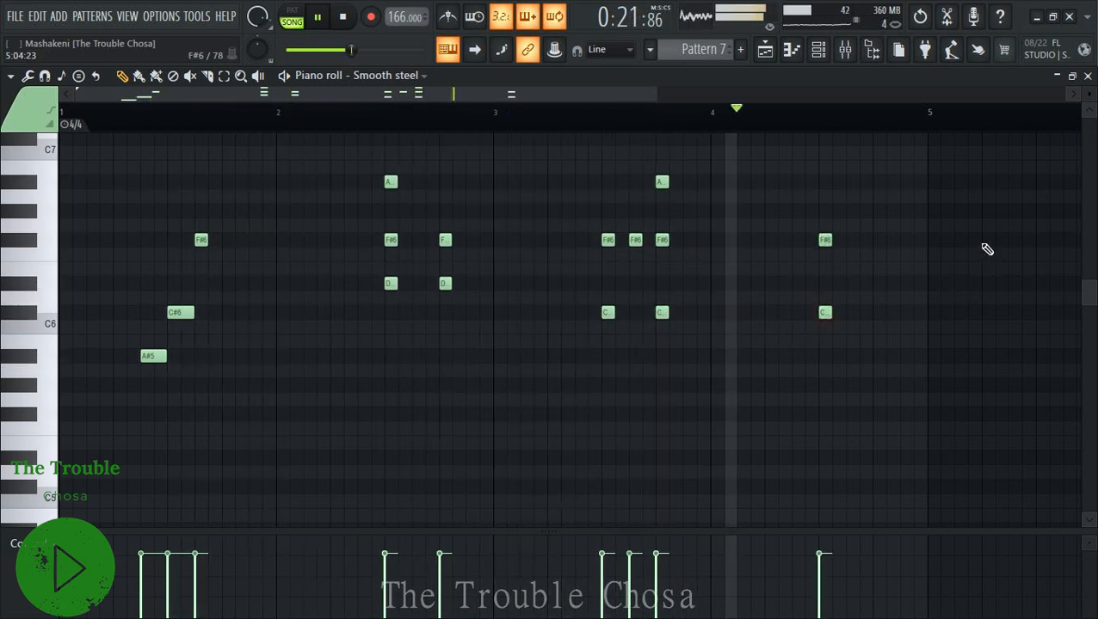
drag(827, 242, 840, 255)
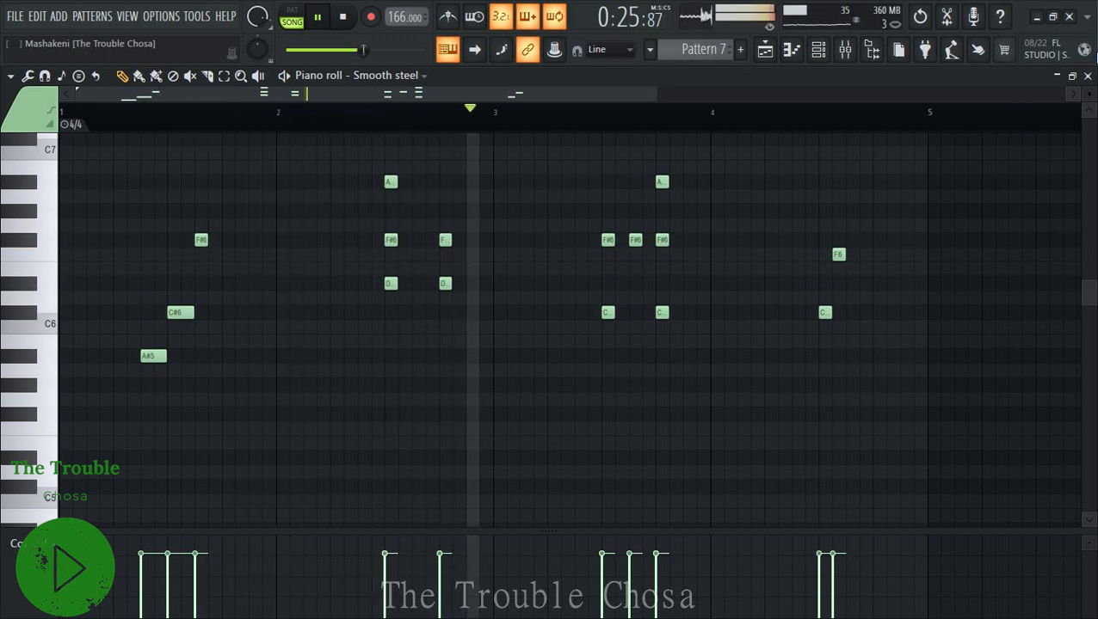
key(F6)
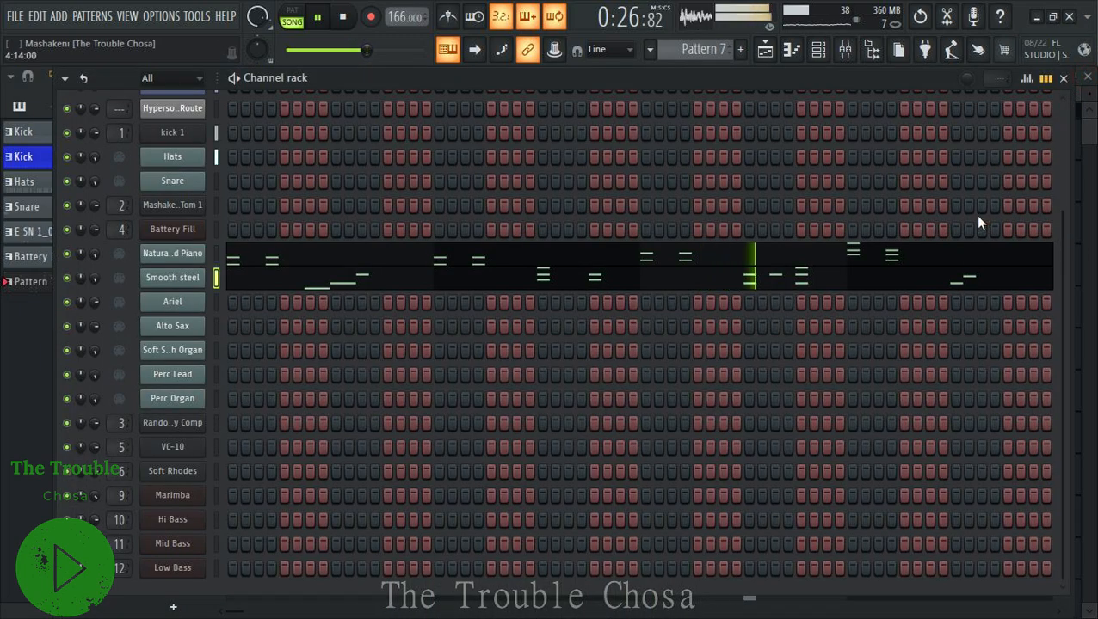
click(675, 288)
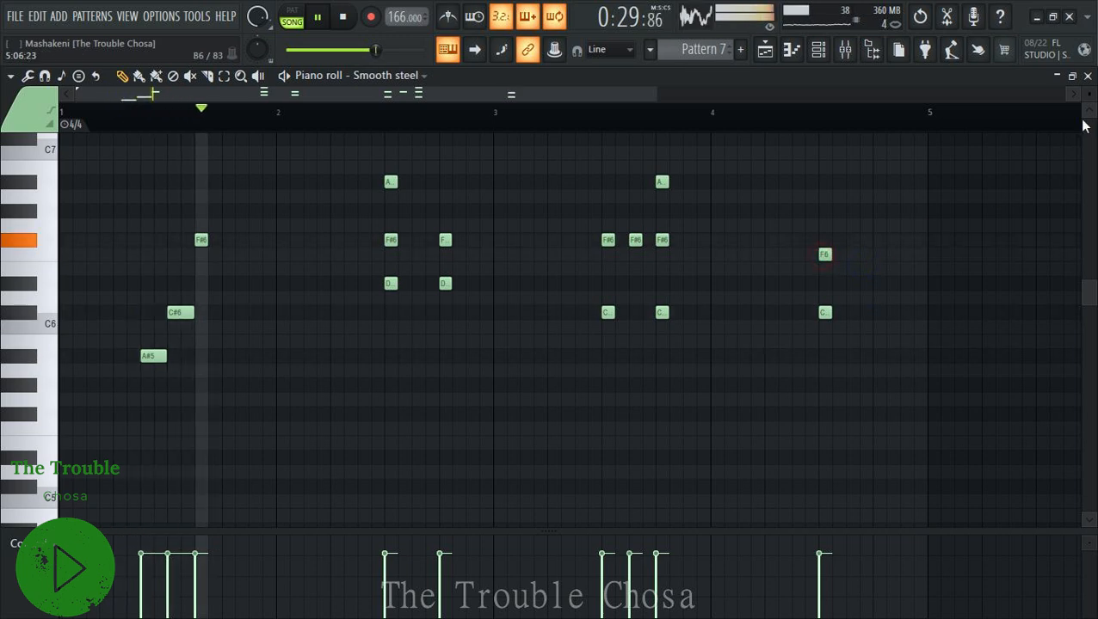
Raise the two-step C#6 at step 9 of bar 1 in Smooth steel to D#6.
click(1087, 75)
click(354, 290)
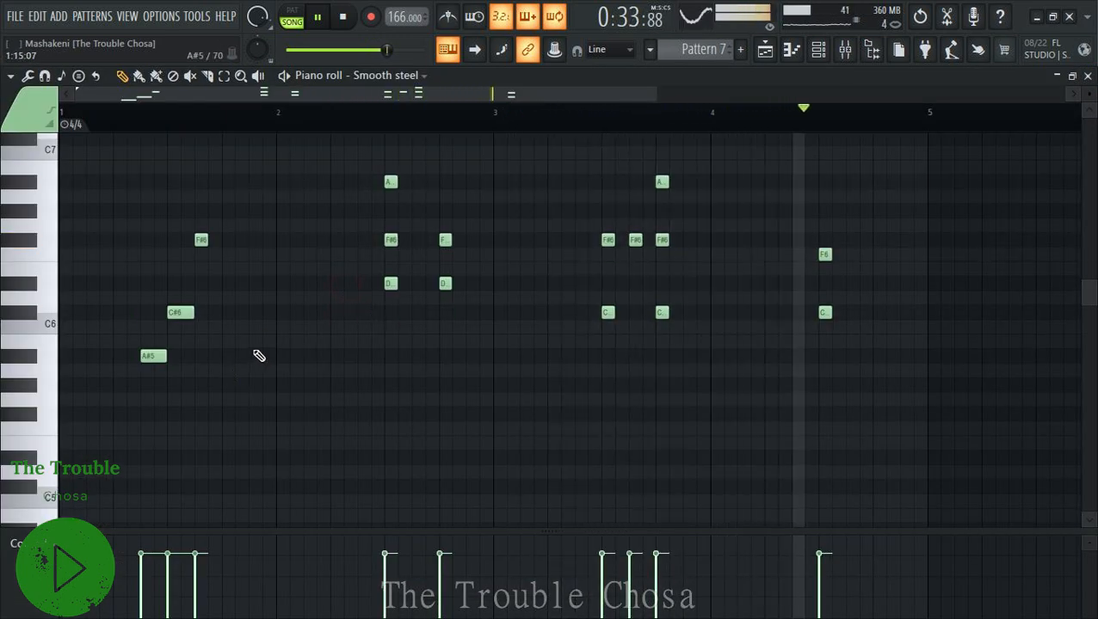
drag(178, 313, 178, 284)
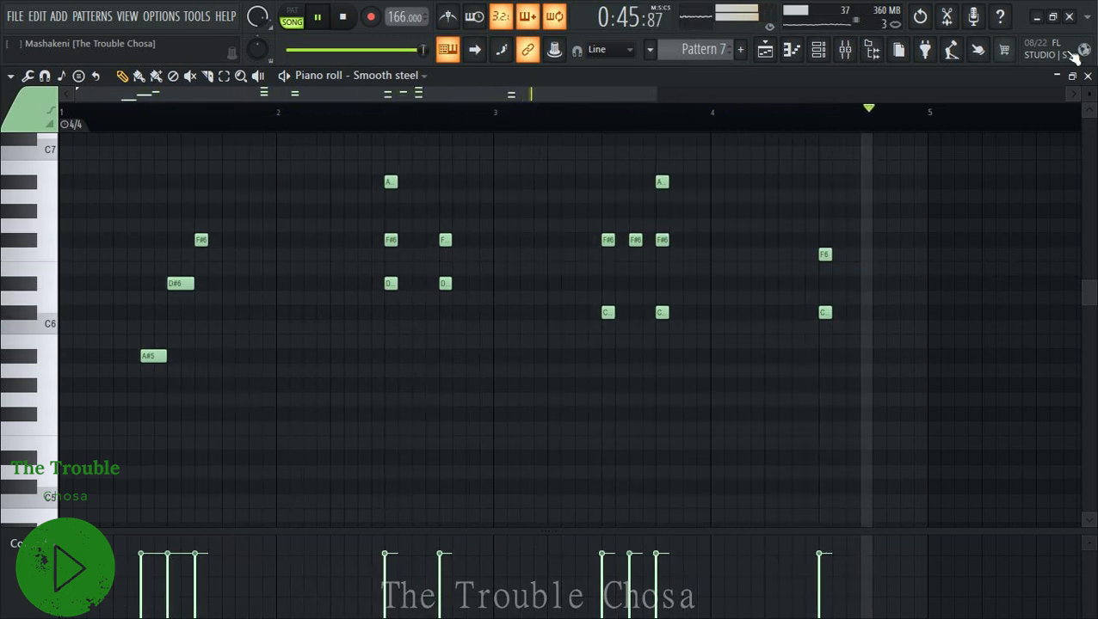
Open the Ariel channel of Pattern 7 in the piano roll.
click(1087, 76)
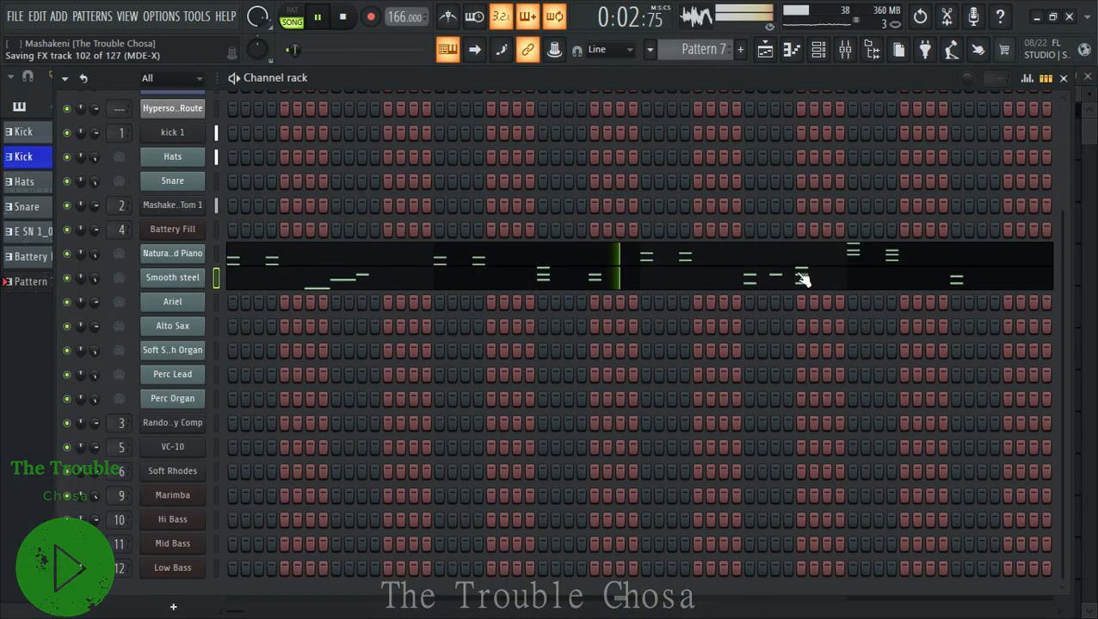
right_click(183, 314)
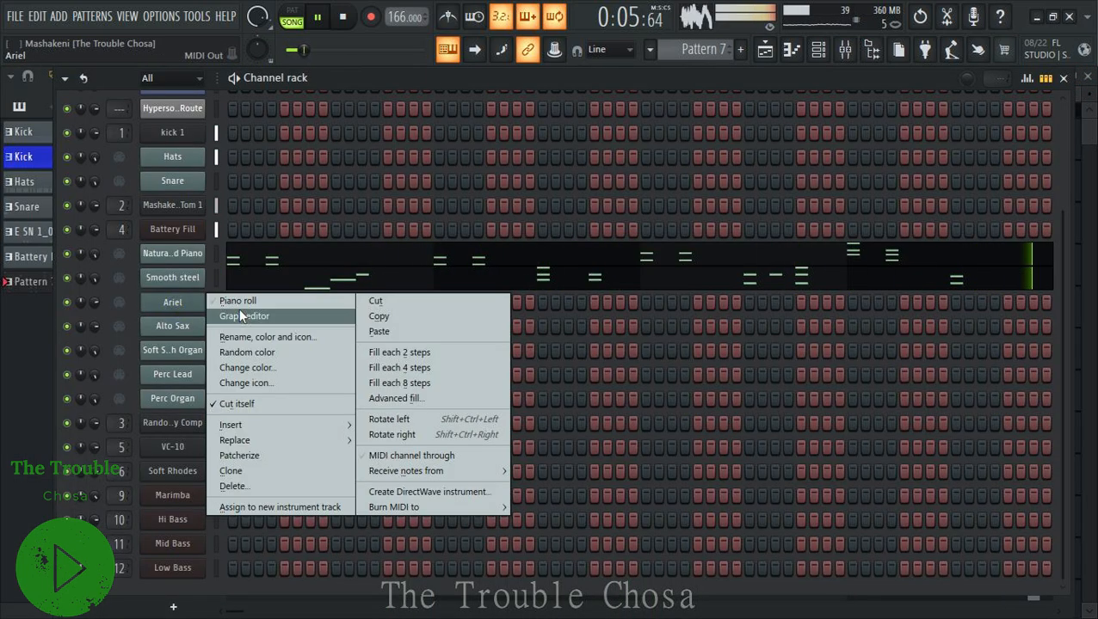
click(228, 297)
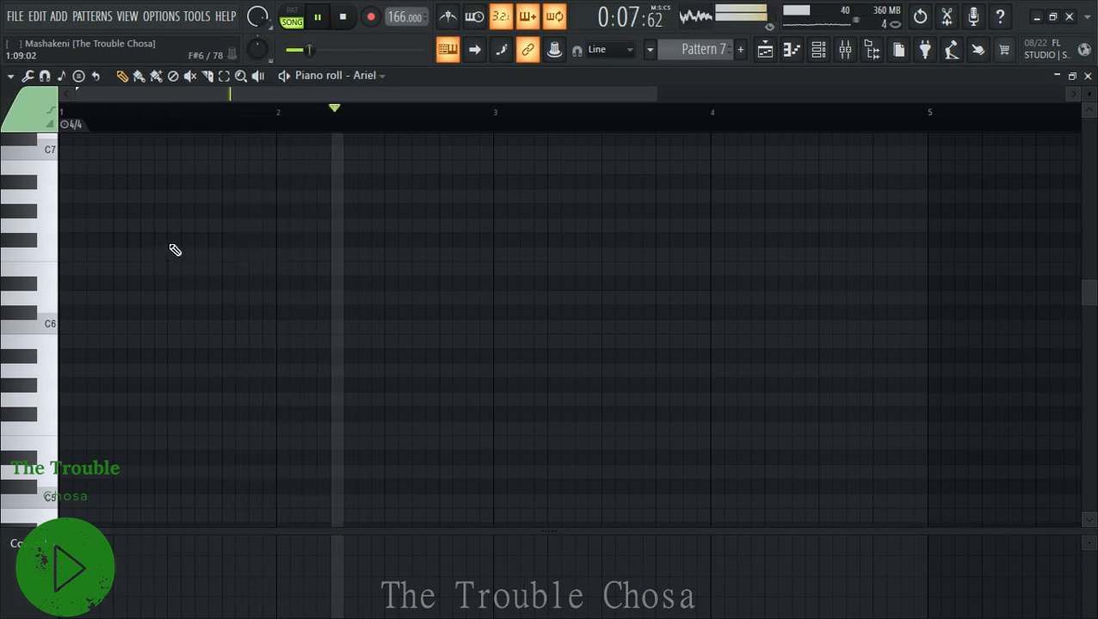
Draw two-step notes at steps 1 and 5: D#6 and A#5 in bar 2, C#6 and G#5 in bar 4.
click(278, 241)
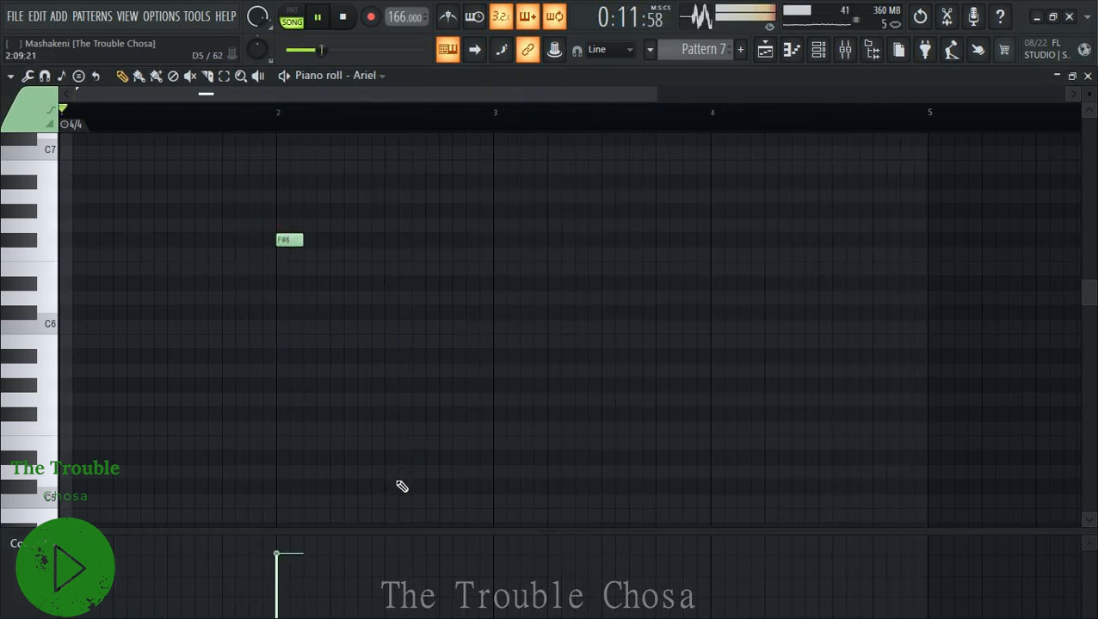
drag(296, 239, 288, 284)
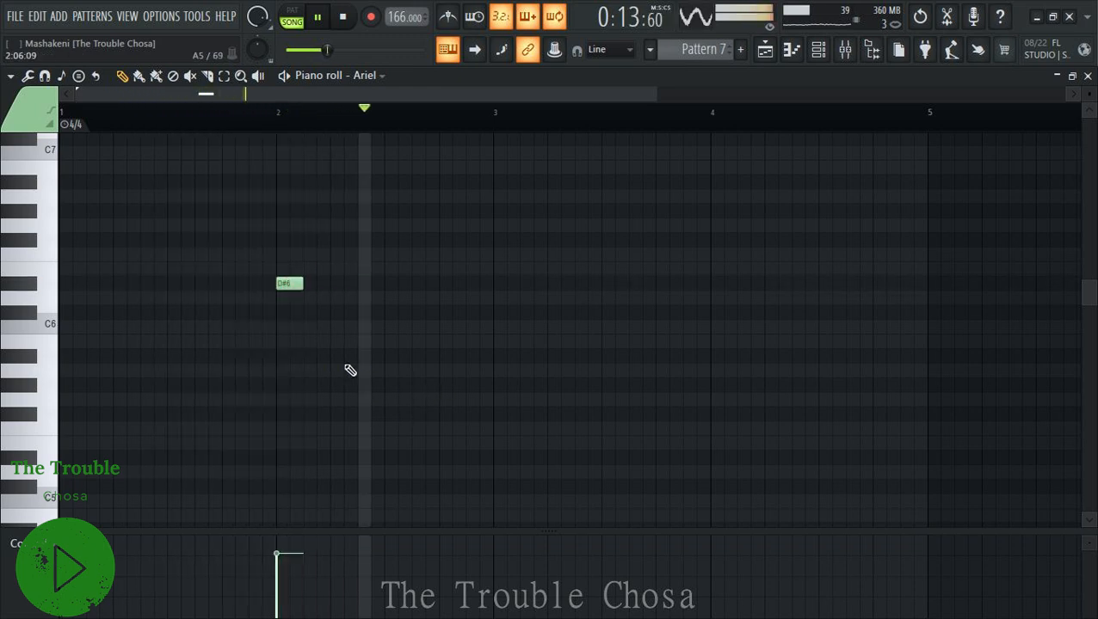
click(337, 356)
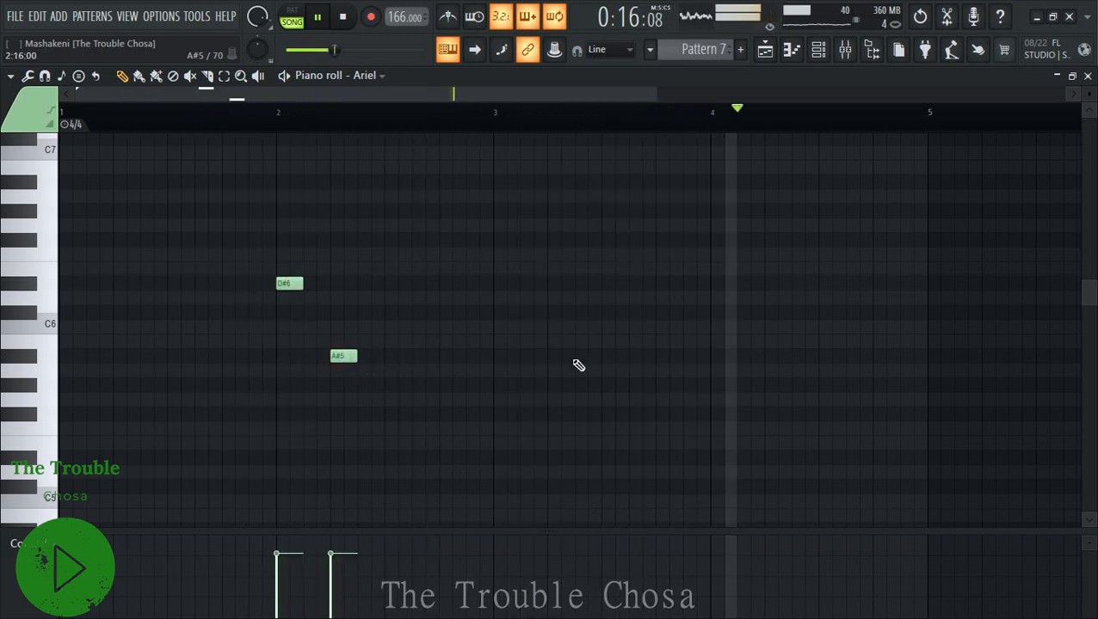
click(717, 313)
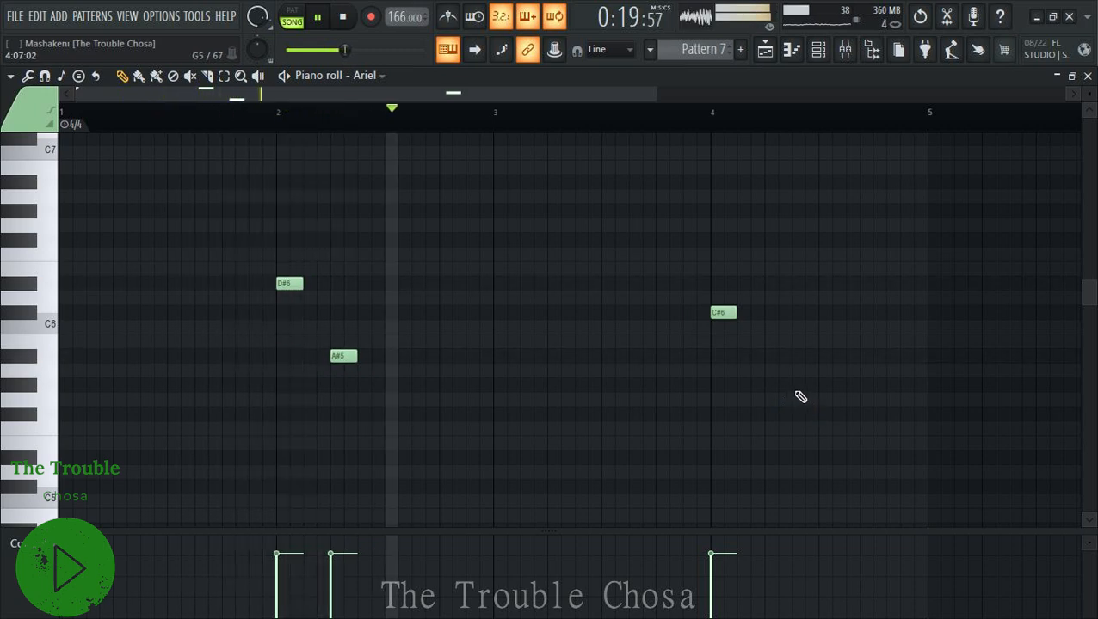
click(770, 386)
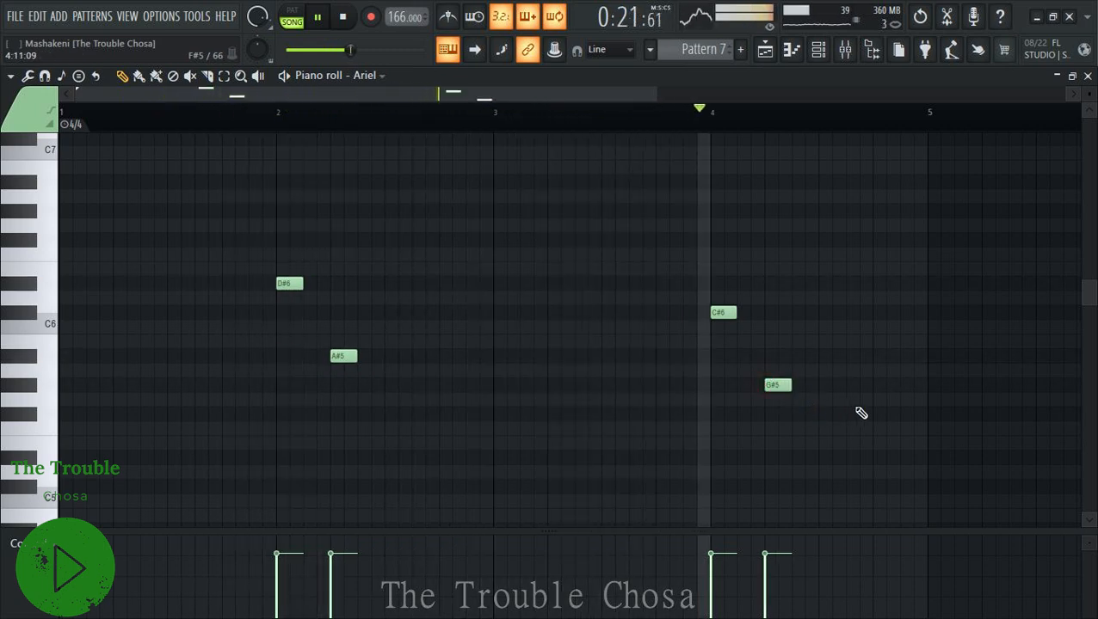
Open the Alto Sax channel of Pattern 7 in the piano roll.
click(1087, 77)
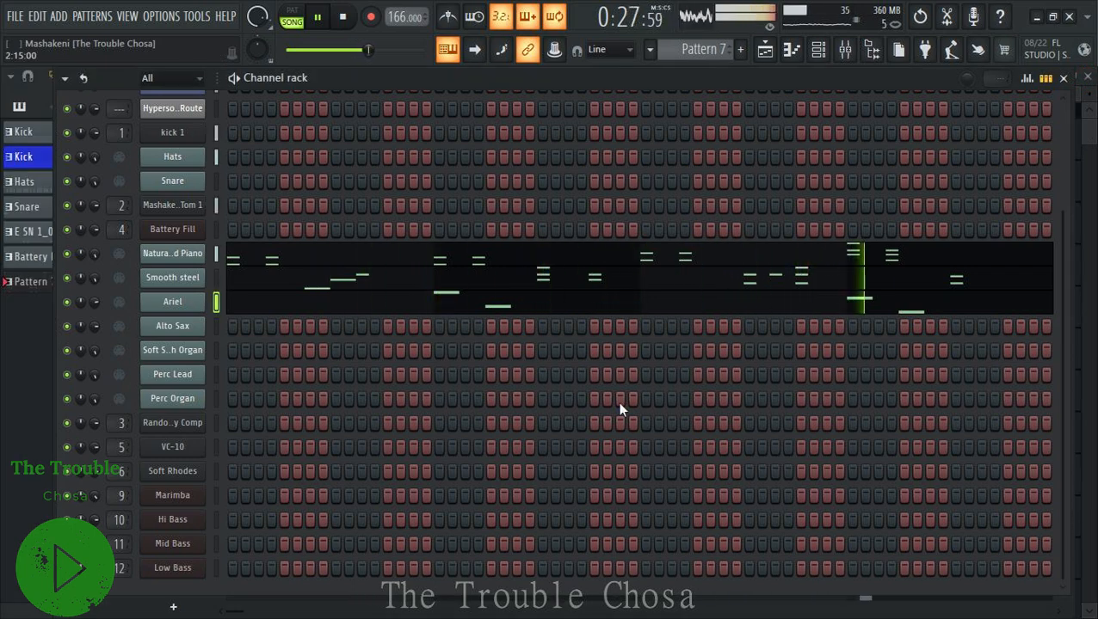
right_click(181, 336)
click(234, 328)
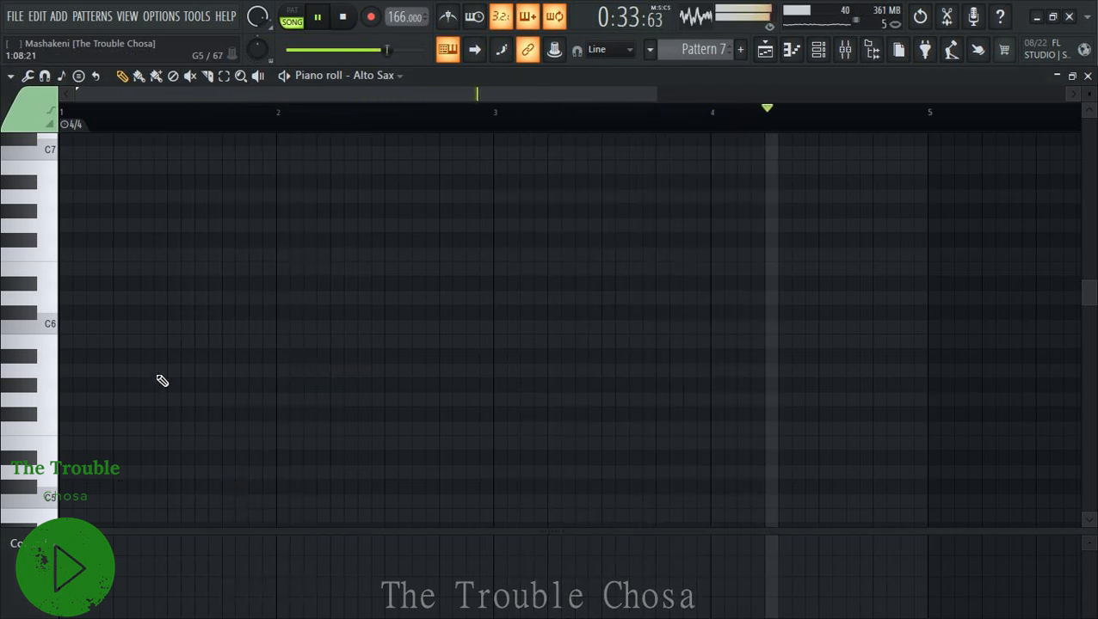
In bar 1, draw a three-step A#5 at step 1 and one-step A#6 notes at steps 9 and 11, and transpose them down one octave.
click(73, 356)
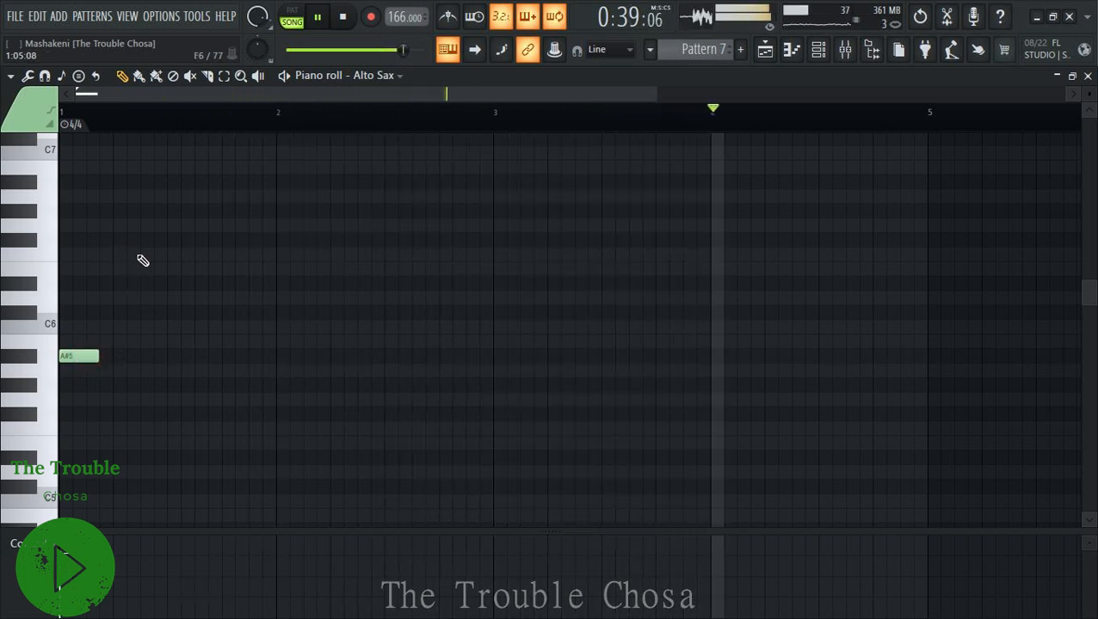
click(172, 183)
drag(207, 182, 183, 184)
click(197, 181)
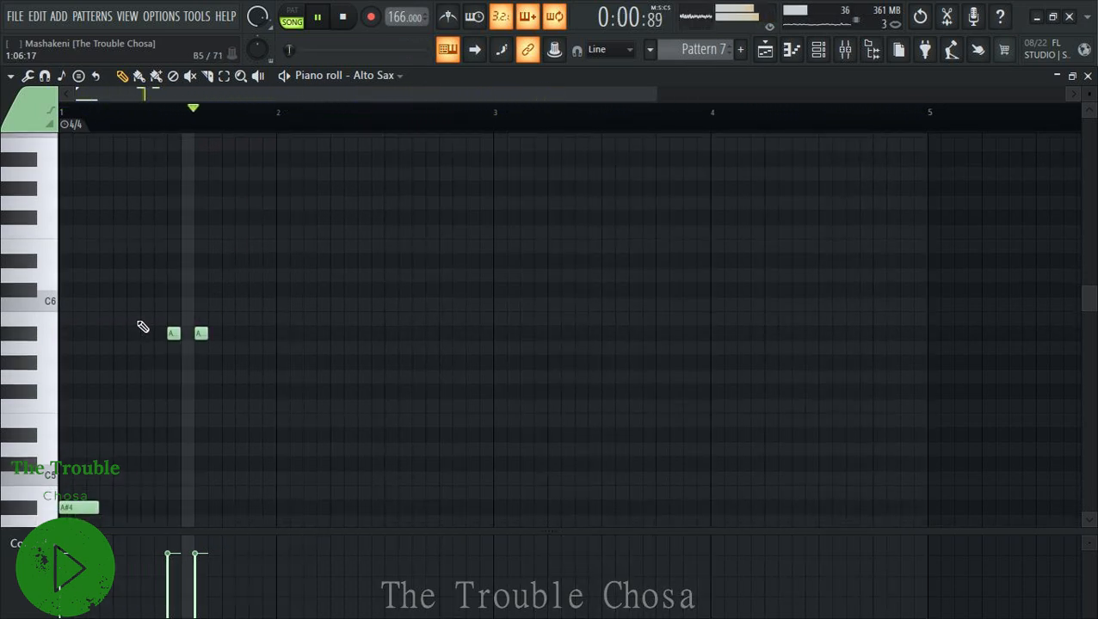
Add a two-step F#5 at step 13 of bar 1 and a two-step D#5 at step 1 of bar 2.
scroll(235, 312, down, 4)
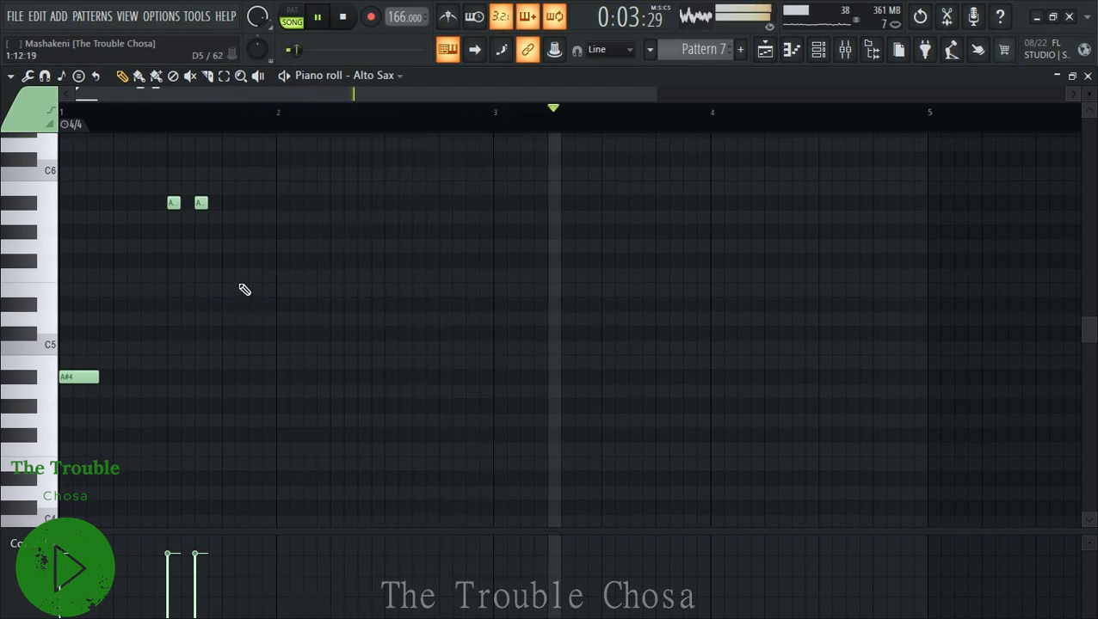
click(225, 260)
drag(236, 260, 252, 265)
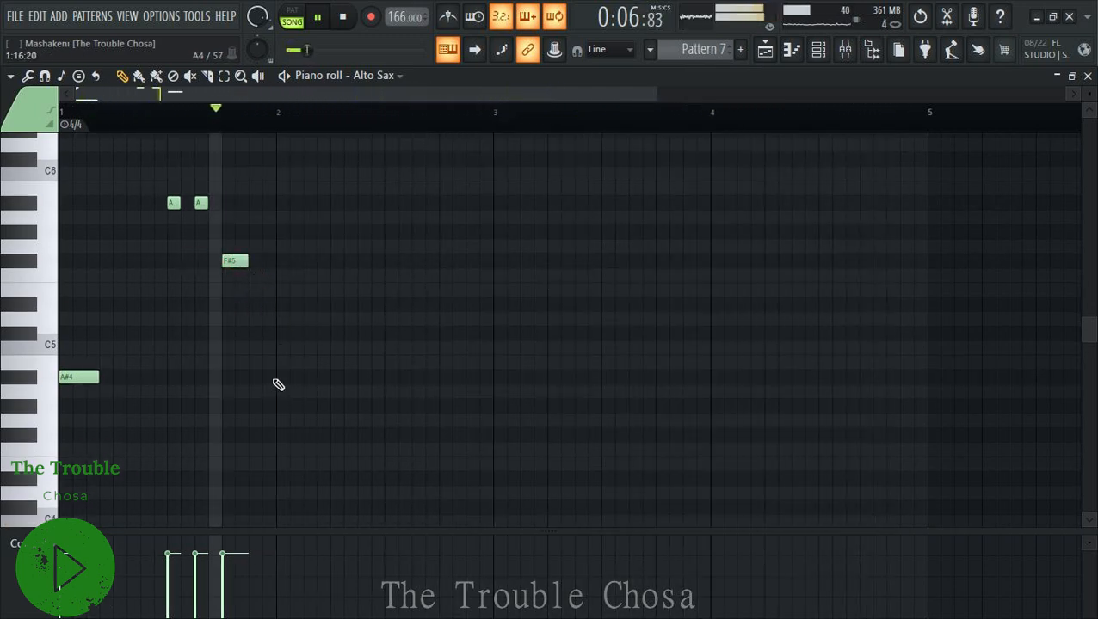
click(281, 305)
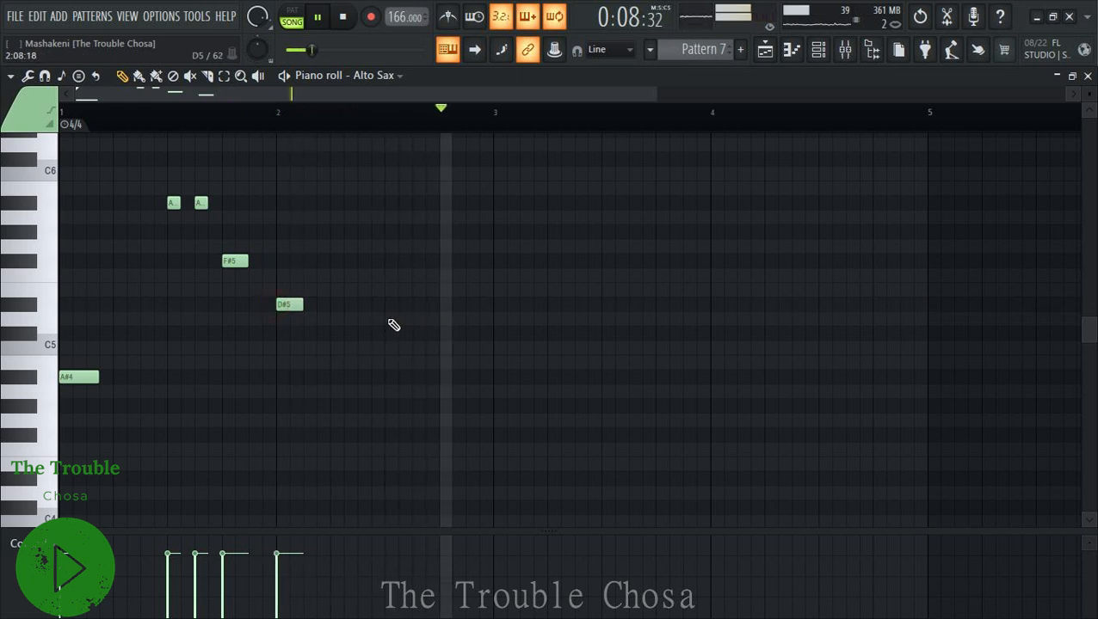
Add a four-step D#5 at step 13 of bar 2 and a two-step C#5 at step 1 of bar 3.
click(447, 305)
drag(463, 306, 493, 306)
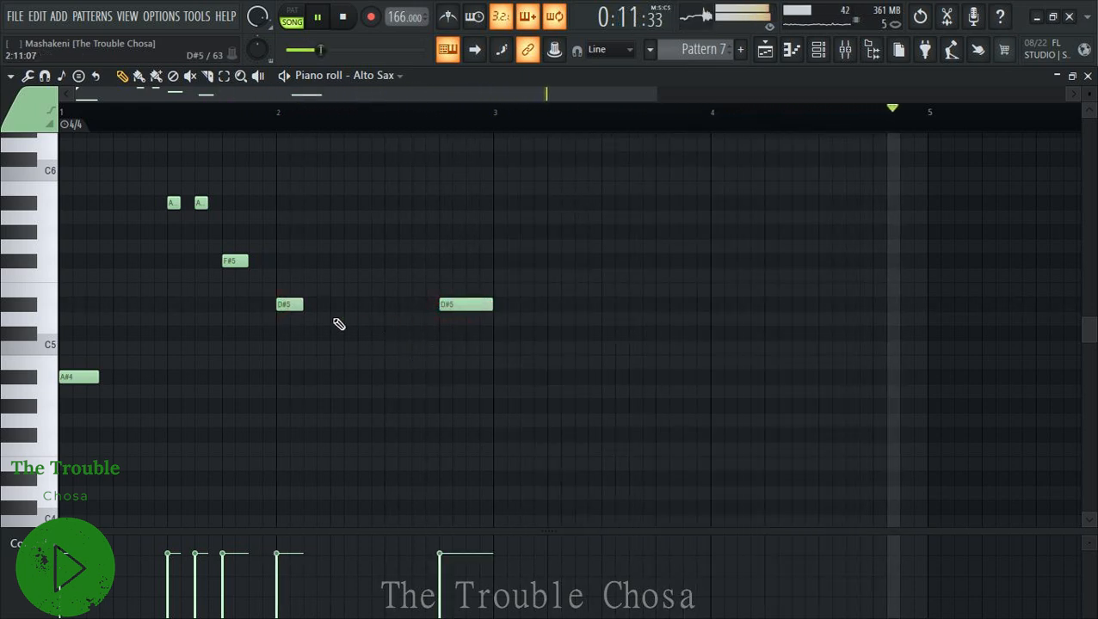
click(498, 334)
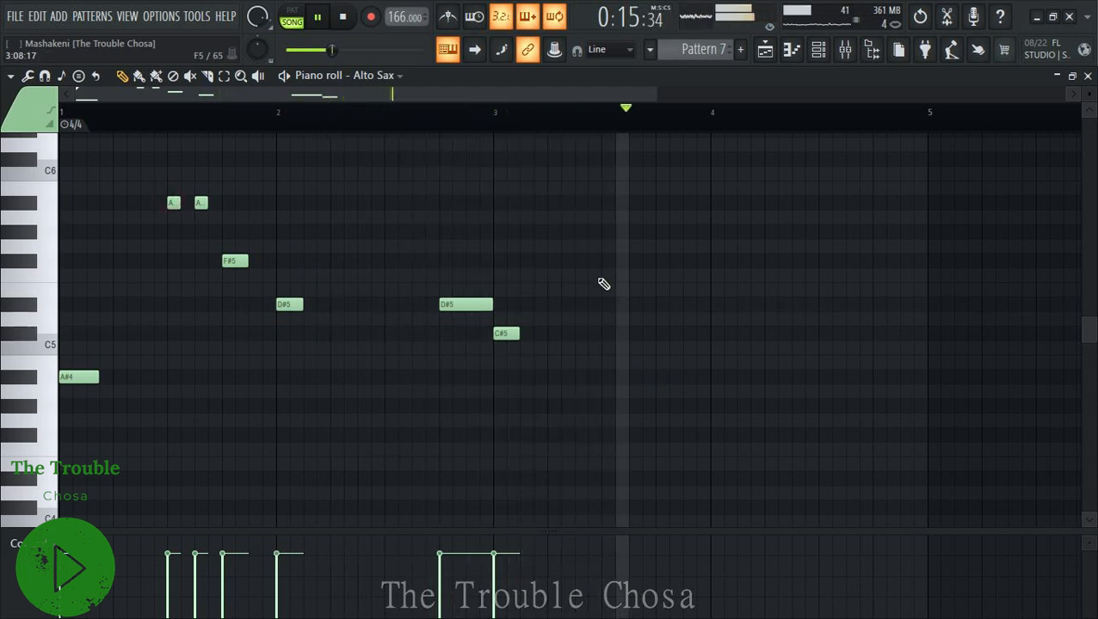
Complete bar 3 with one-step F#5 notes at steps 9 and 11 and a four-step A#5 at step 13.
click(658, 264)
right_click(675, 263)
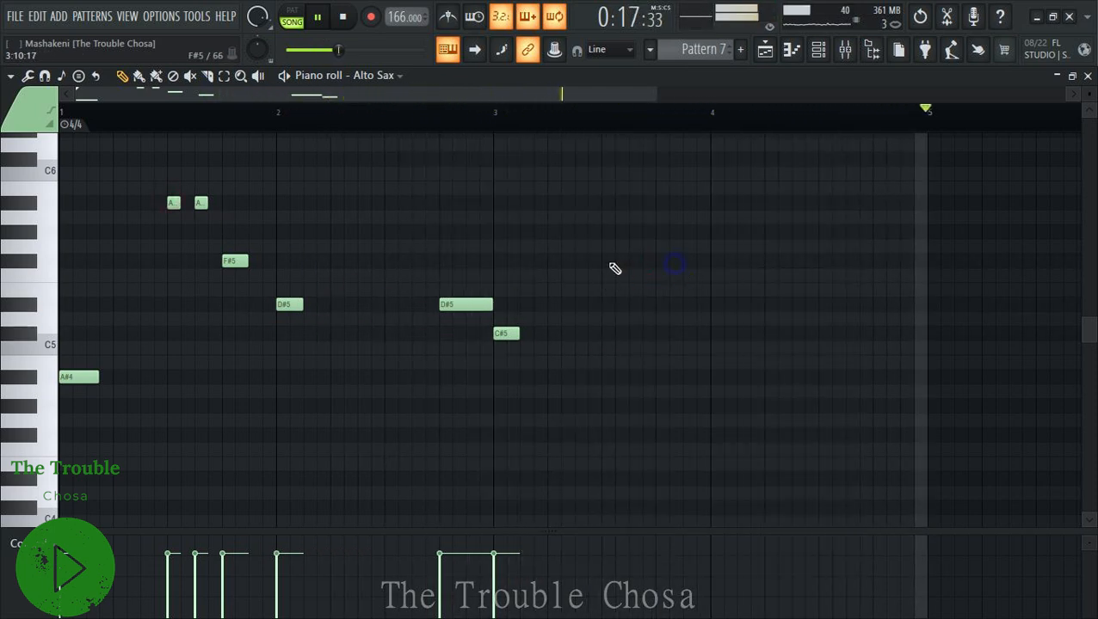
click(607, 263)
click(636, 263)
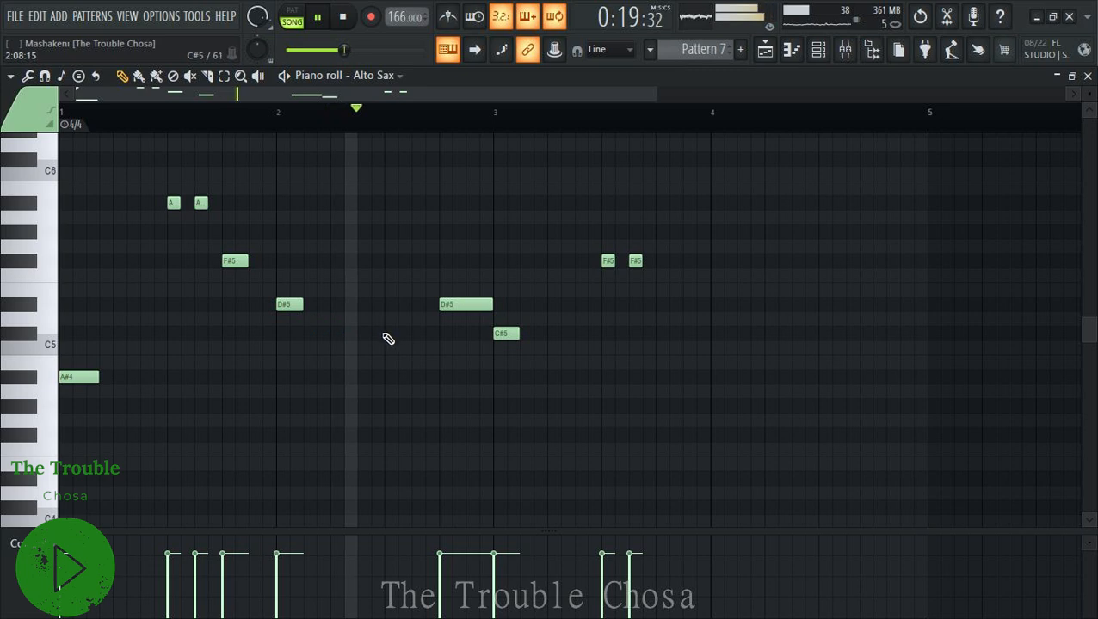
click(466, 301)
click(657, 202)
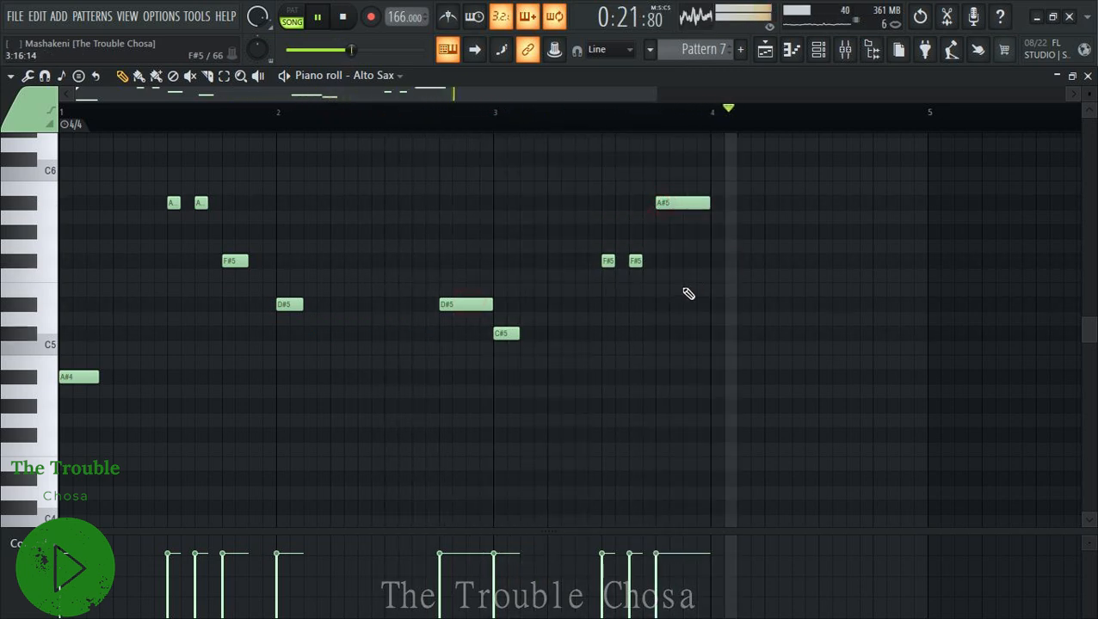
In bar 4 of the Alto Sax part, add two-step notes G#5 at step 1, D#5 at step 13 and C#5 at step 15.
click(283, 303)
click(712, 261)
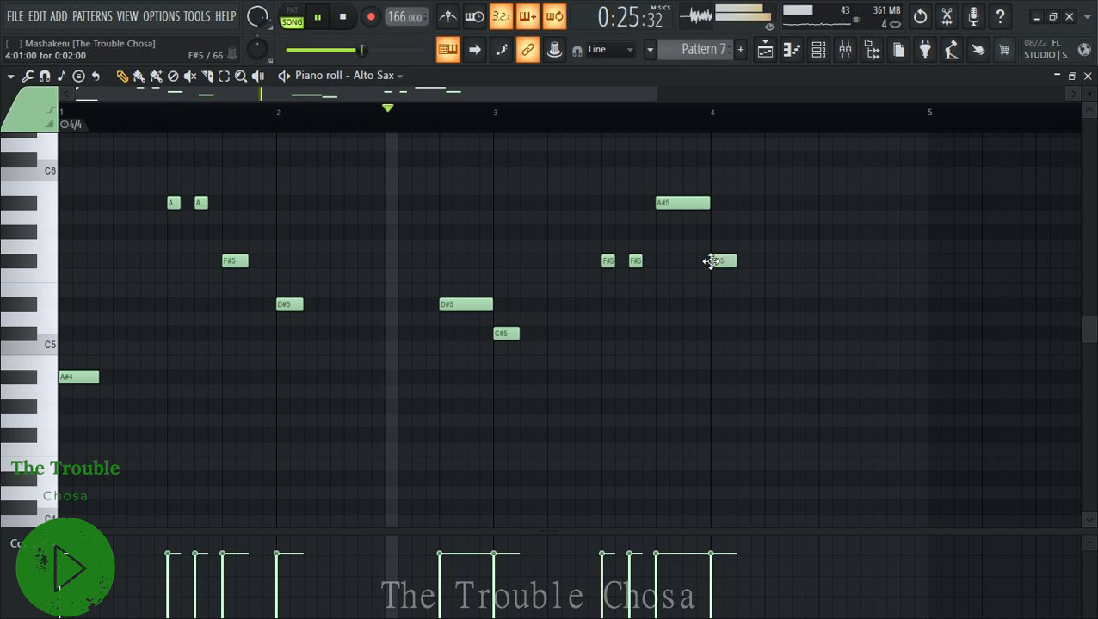
drag(712, 260, 712, 230)
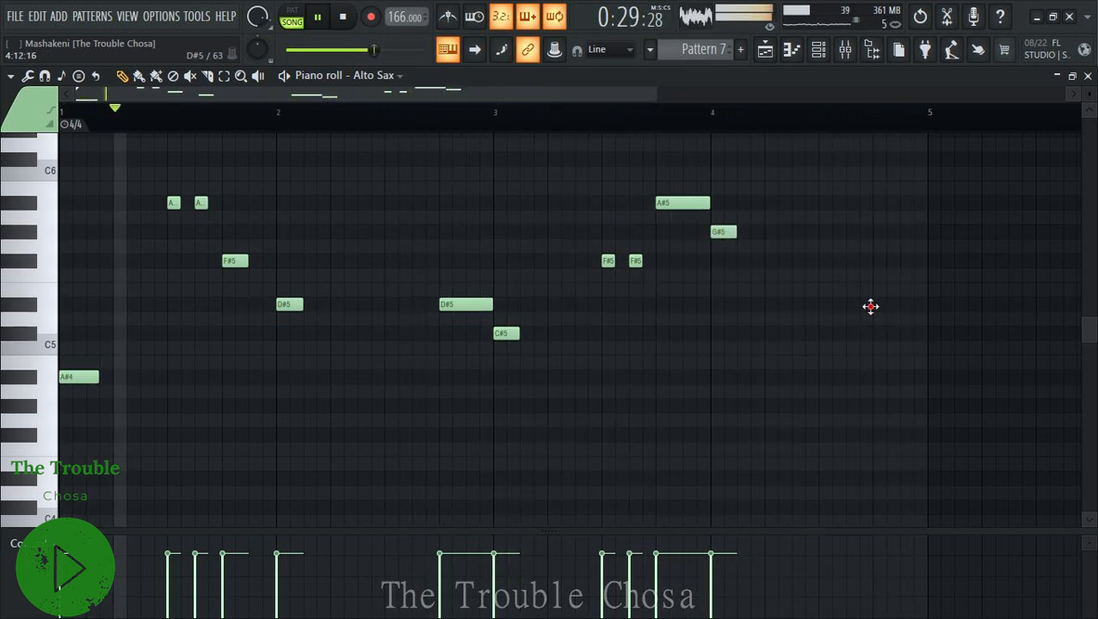
click(873, 307)
click(904, 335)
click(1087, 76)
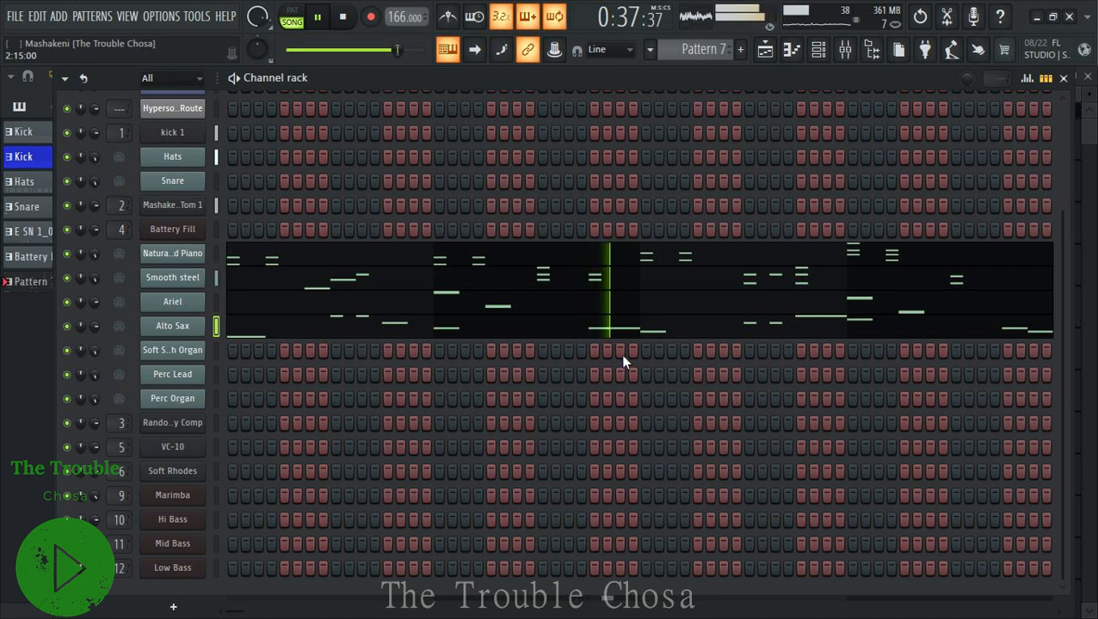
Rework the end of Alto Sax bar 2 into a two-step F#5 at step 13 and a two-step D#5 at step 15.
click(628, 327)
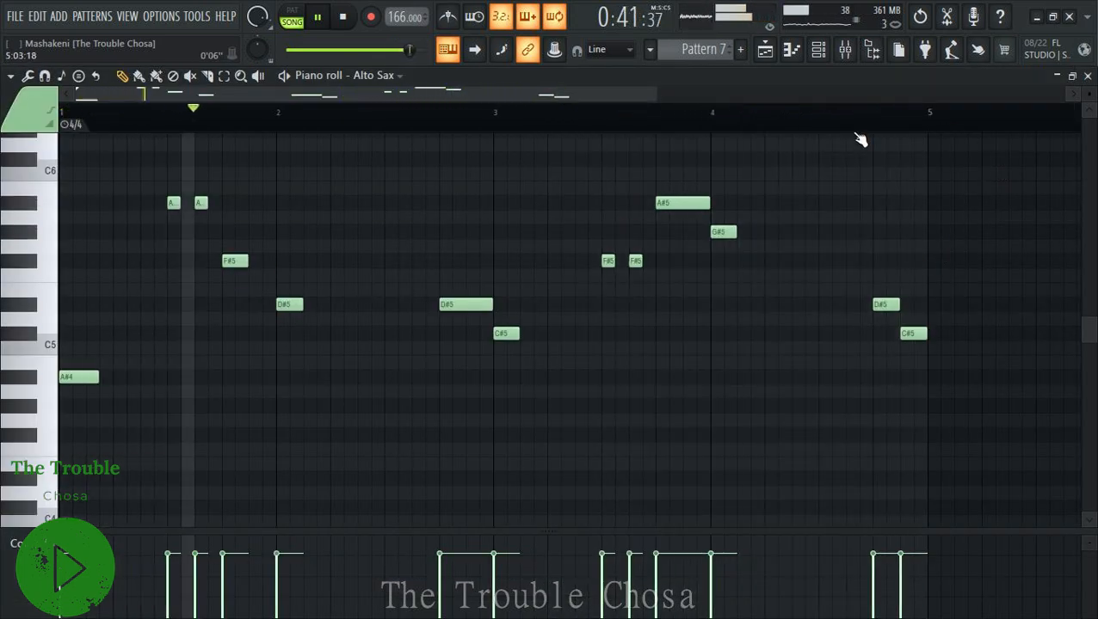
drag(492, 306, 466, 308)
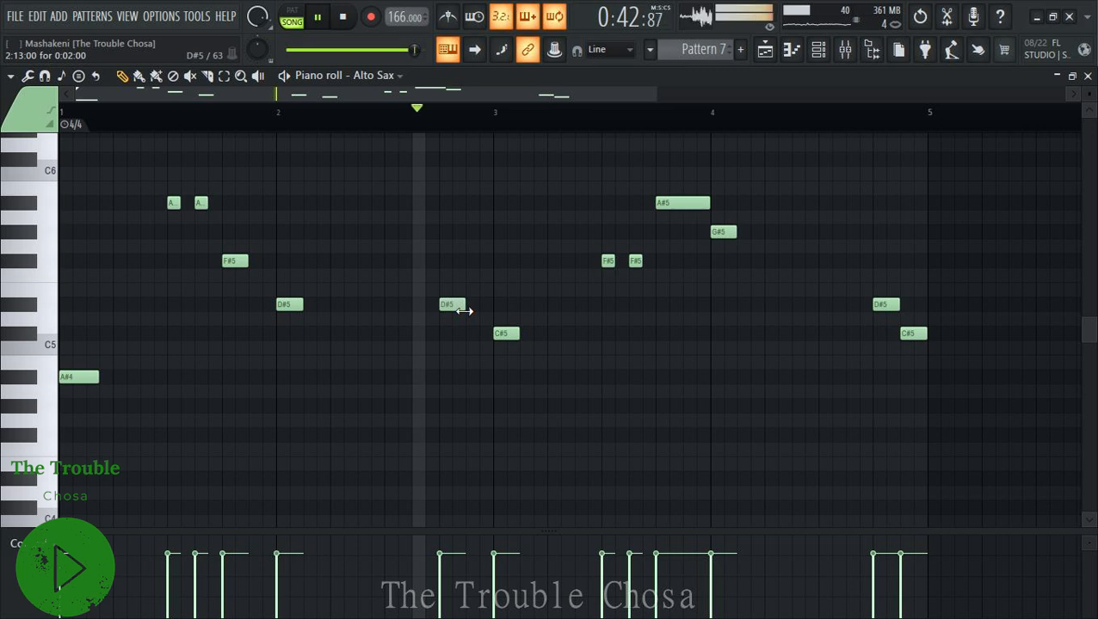
click(471, 378)
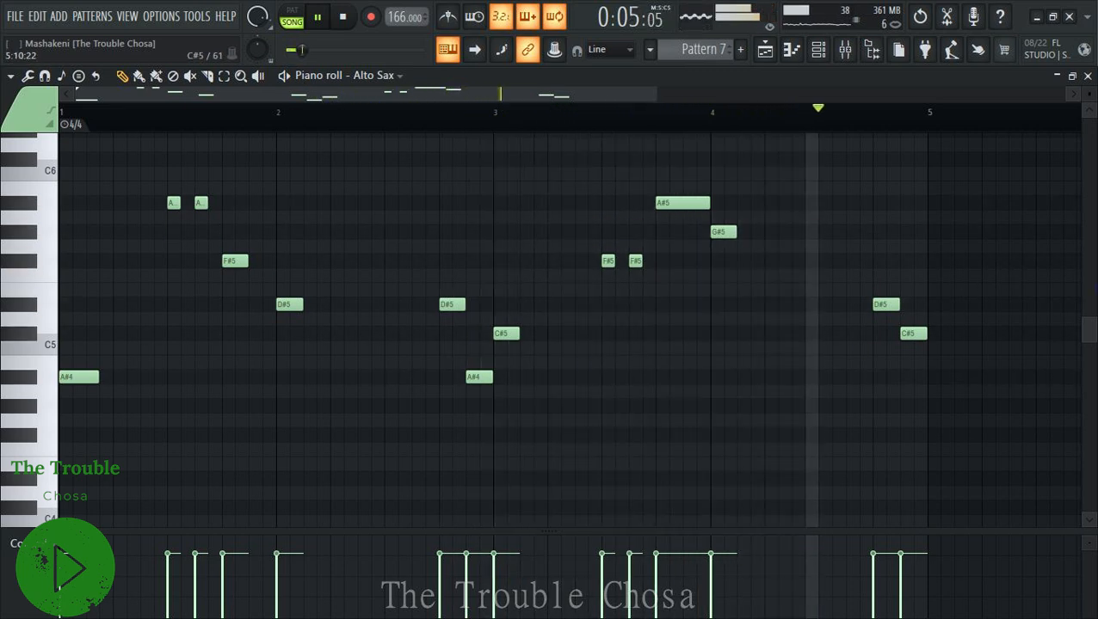
drag(477, 379, 444, 262)
right_click(451, 304)
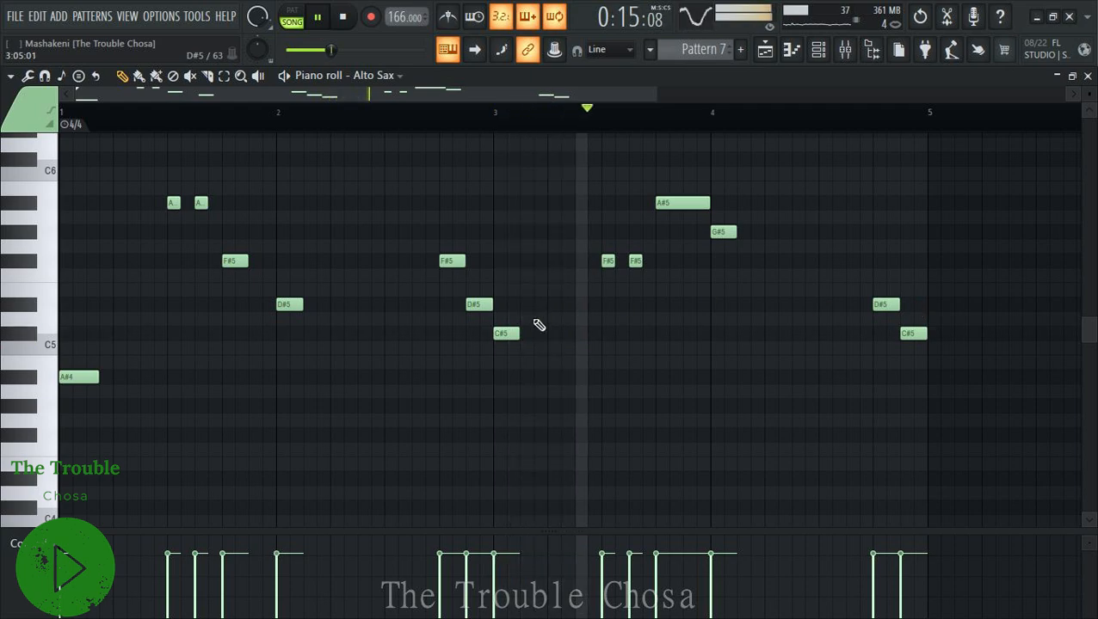
click(1087, 75)
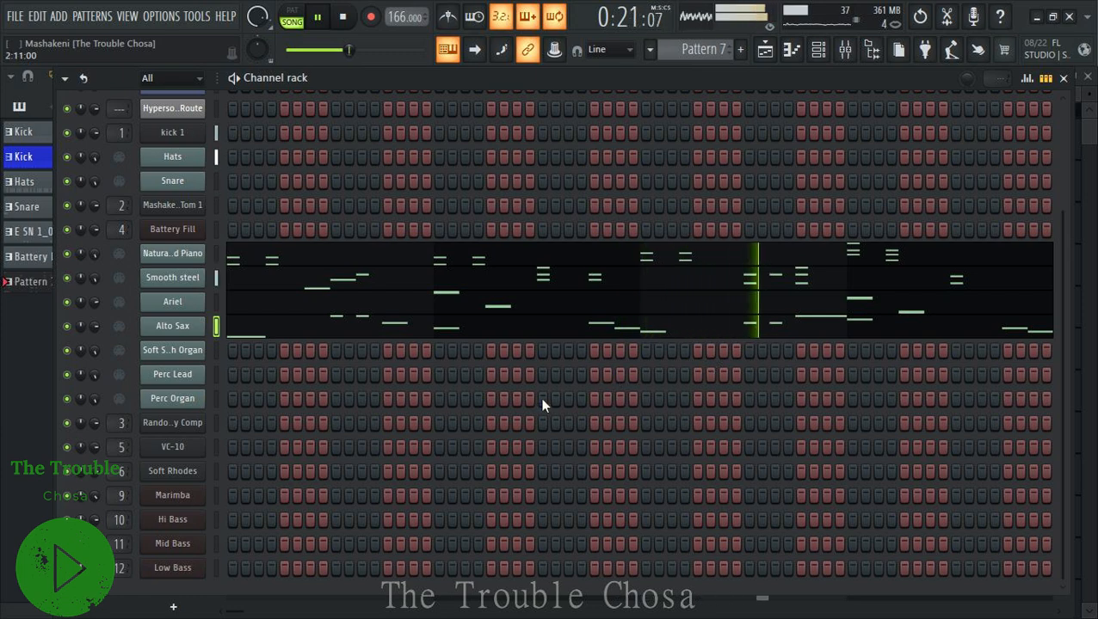
Copy the Smooth steel notes into the Soft Swoosh Organ channel and open its piano roll.
right_click(179, 281)
click(376, 295)
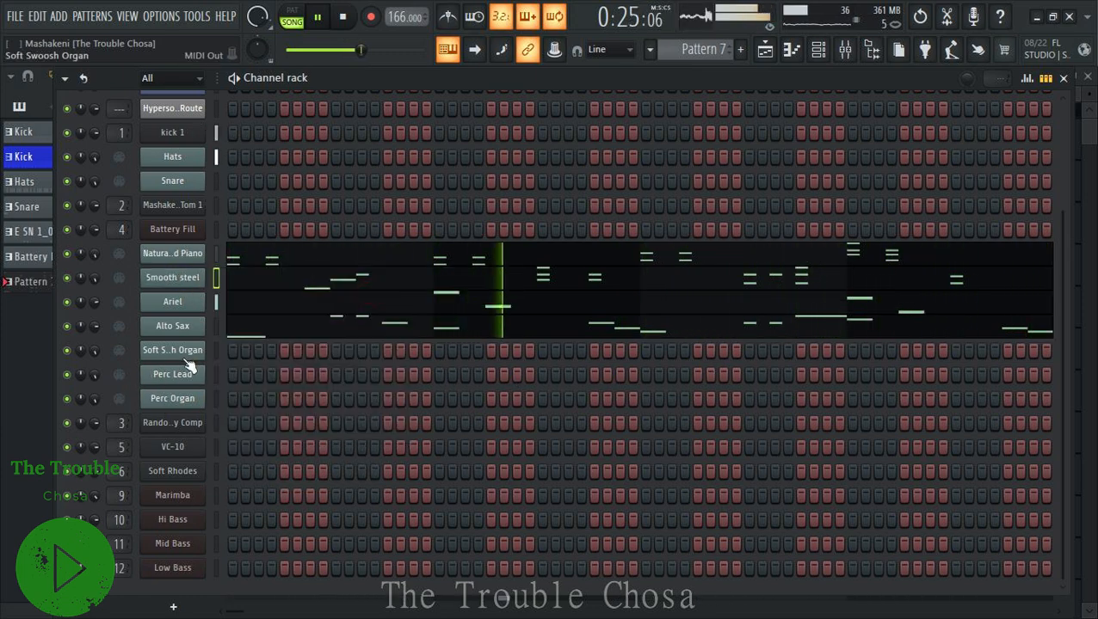
right_click(176, 351)
click(379, 381)
click(274, 354)
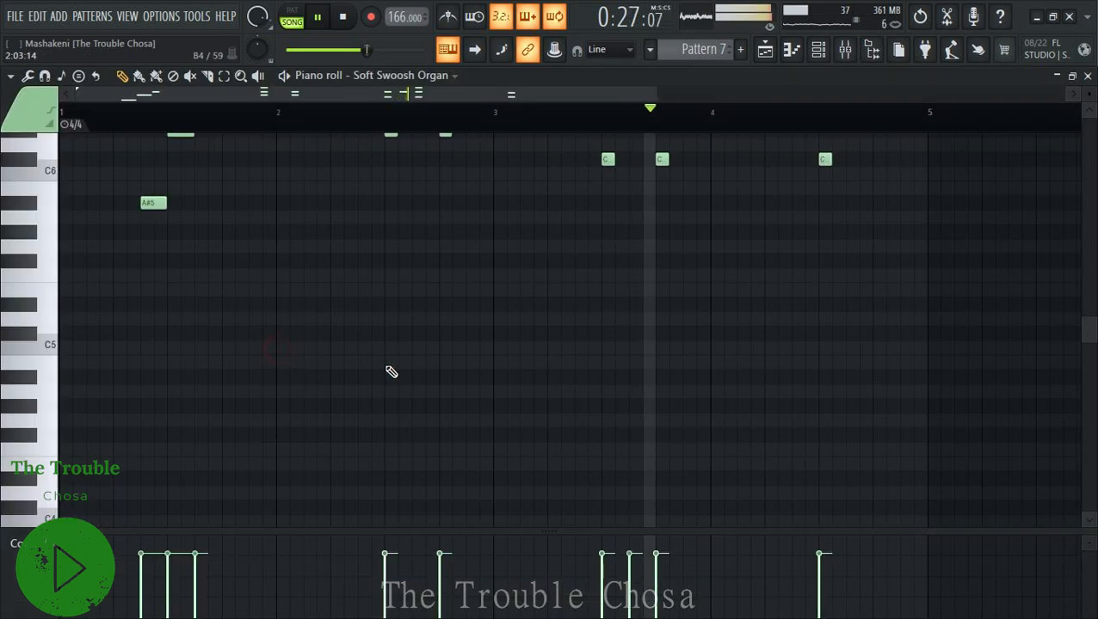
Delete all Soft Swoosh Organ notes in bars 2 to 4, keeping only the three-note phrase in bar 1.
scroll(419, 364, up, 1)
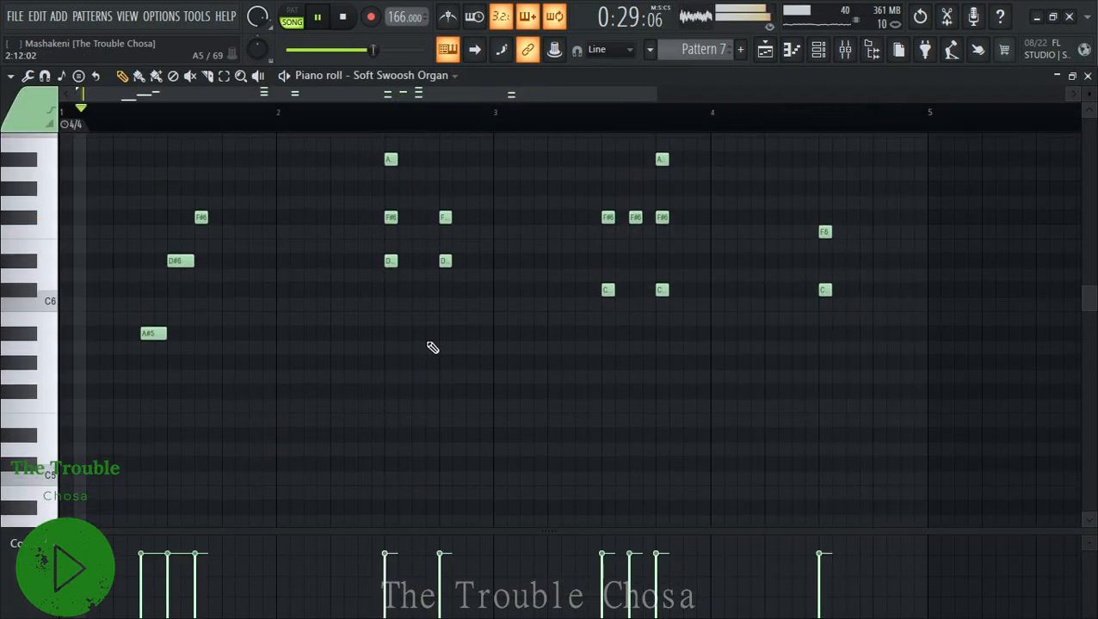
scroll(220, 185, up, 1)
click(226, 75)
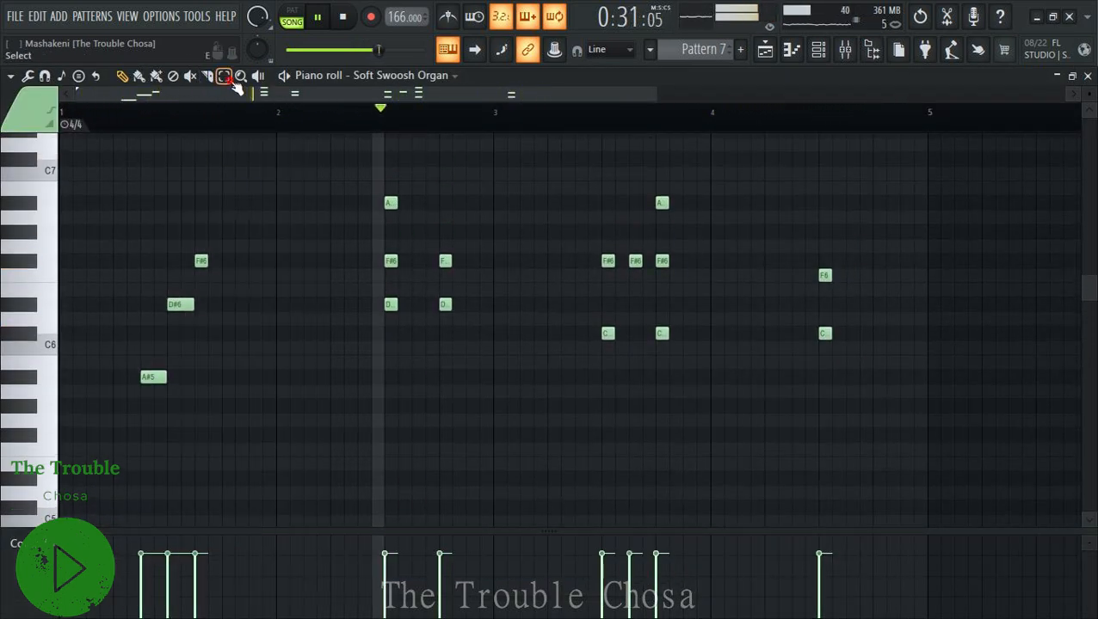
drag(372, 131, 850, 213)
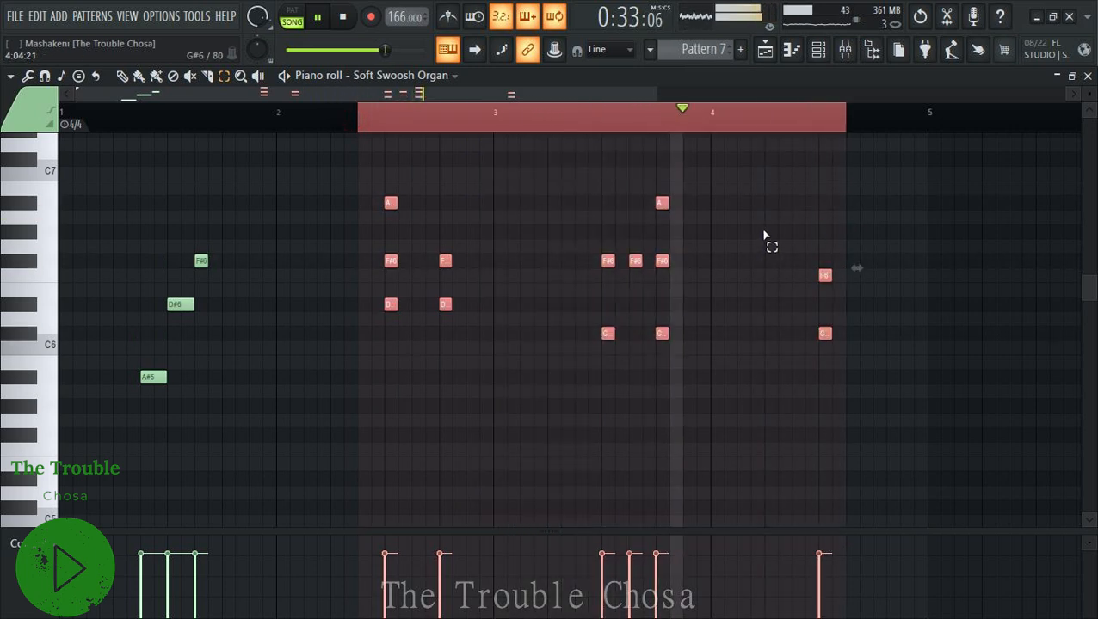
key(Delete)
Duplicate the bar 1 phrase into bar 3 and lower the copied D#6 to C#6.
drag(498, 147, 129, 200)
key(ctrl+b)
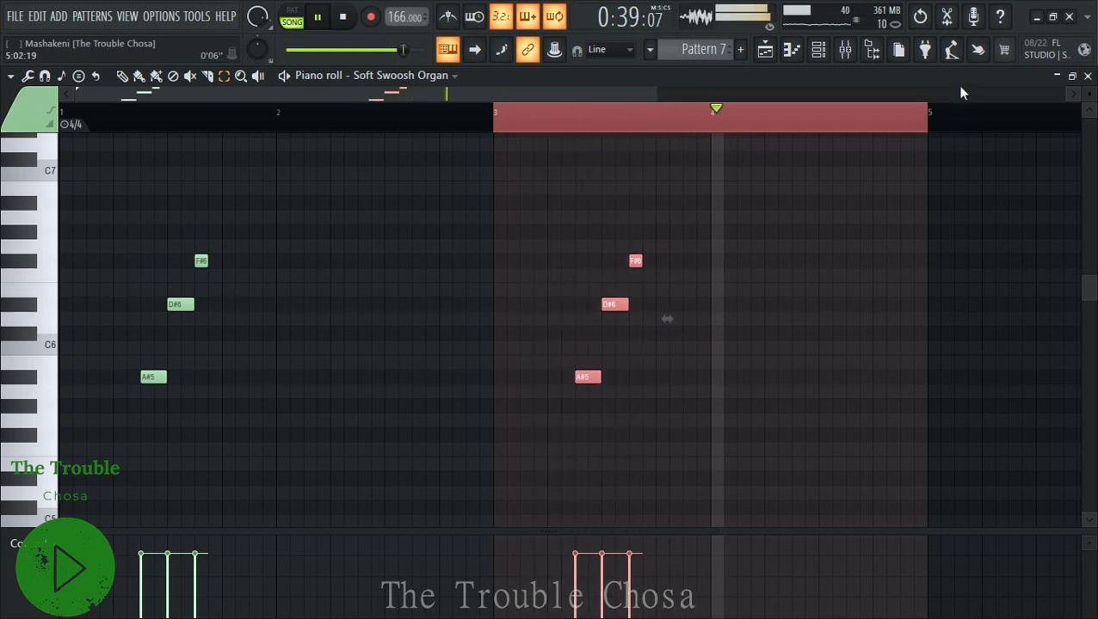
click(623, 306)
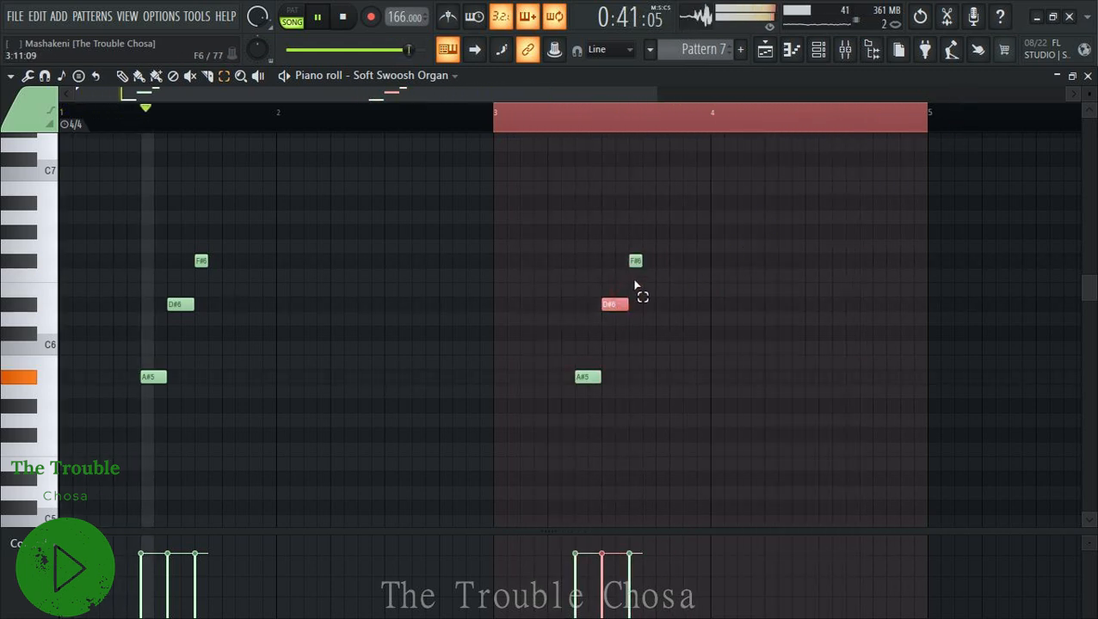
key(shift+Down)
key(shift+Down)
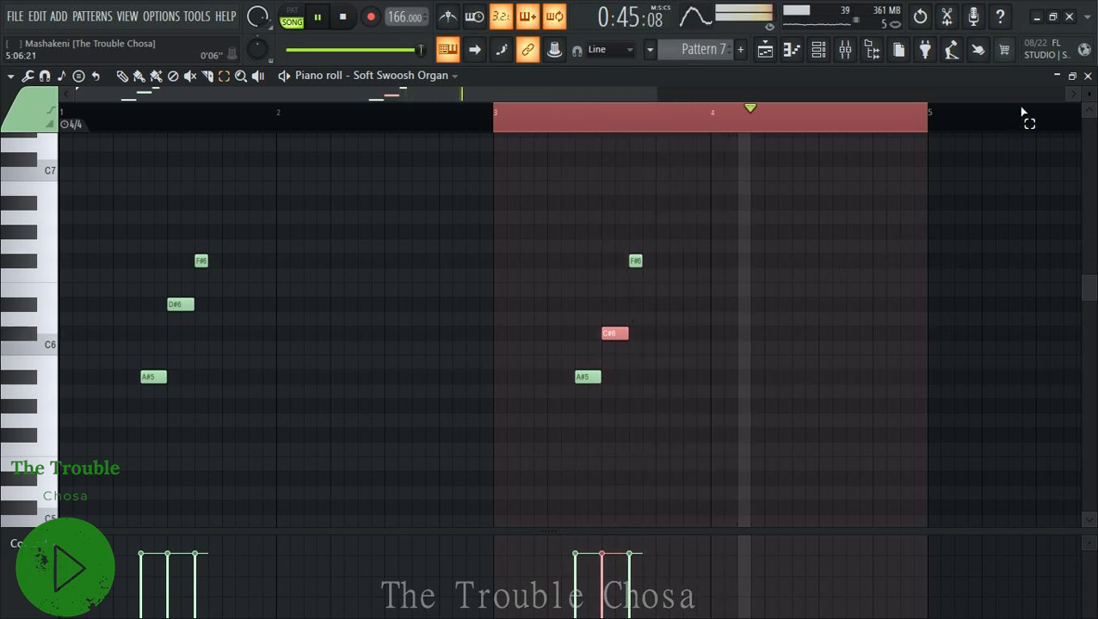
click(1088, 76)
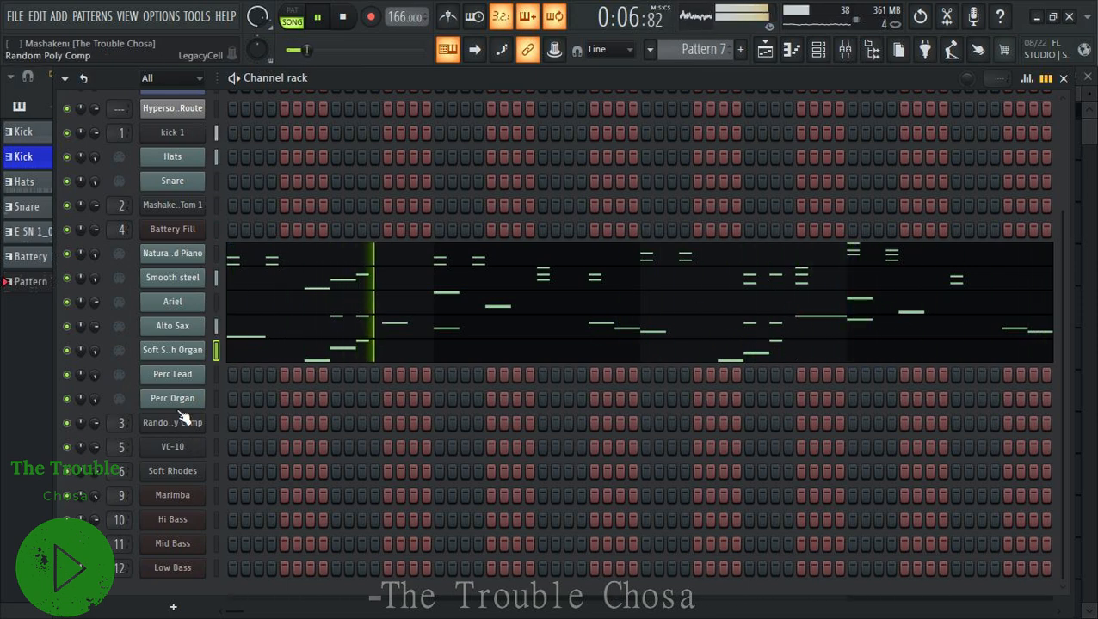
In bar 1 of the Perc Lead channel, draw a two-step A#5 at step 7 and a one-step D#6 at step 9.
right_click(179, 379)
click(254, 371)
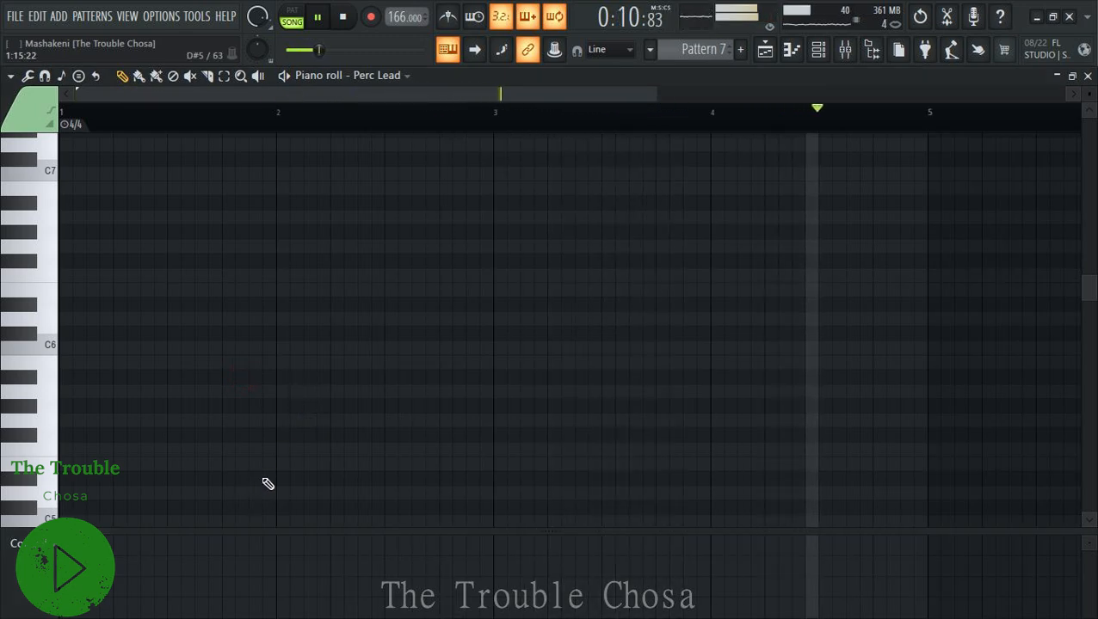
click(152, 377)
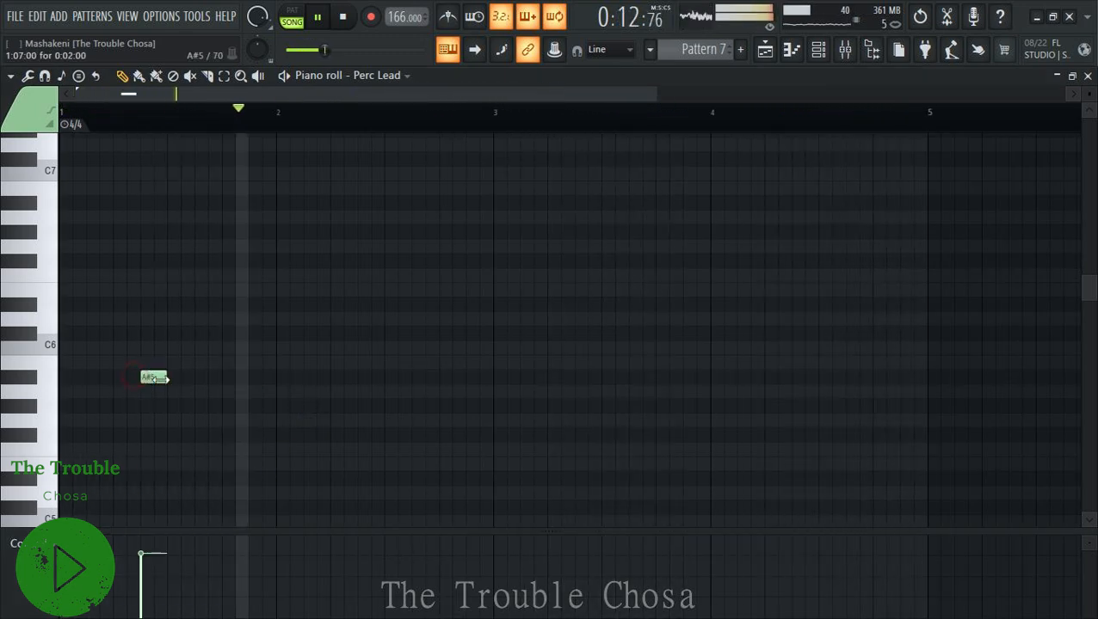
click(173, 305)
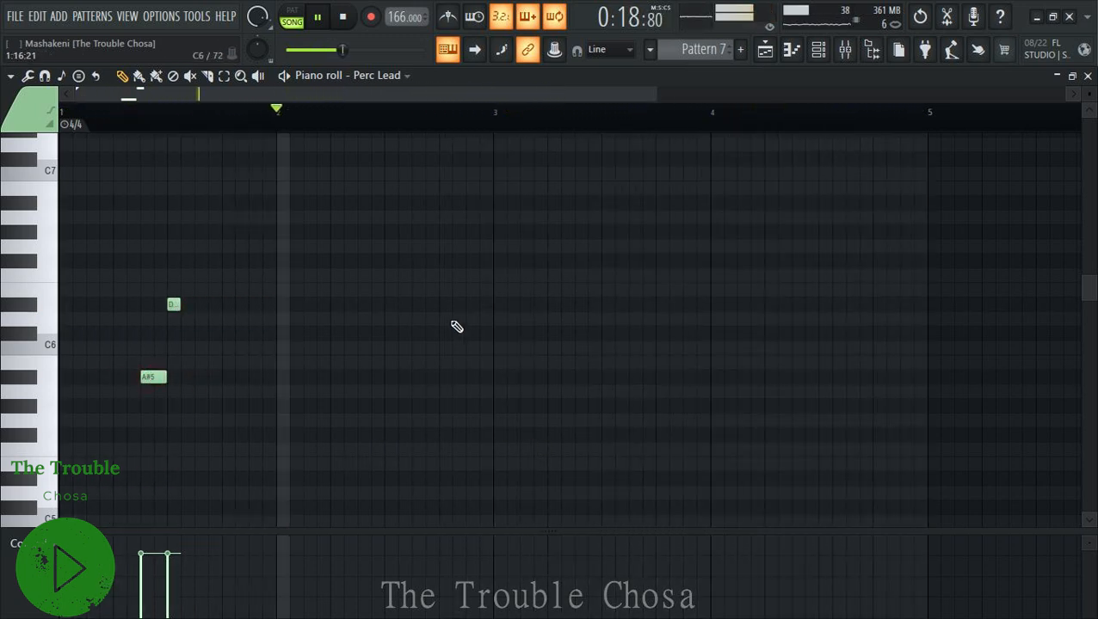
Complete the Perc Lead part with a two-step C#6 at step 7 and a one-step F#6 at step 9 of bar 3.
click(578, 333)
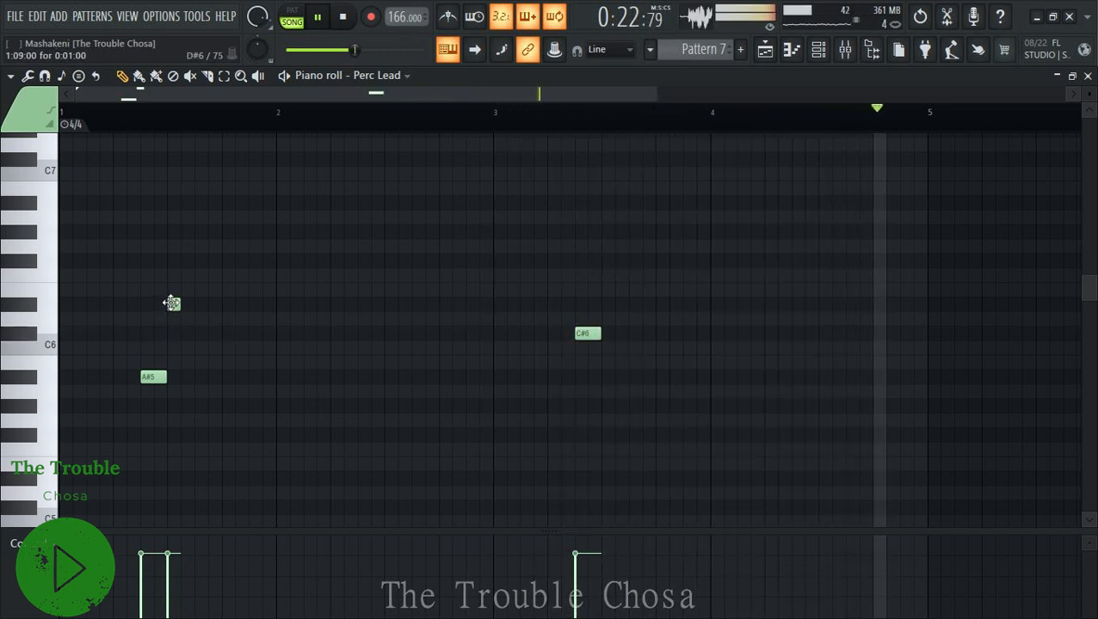
click(199, 379)
right_click(203, 378)
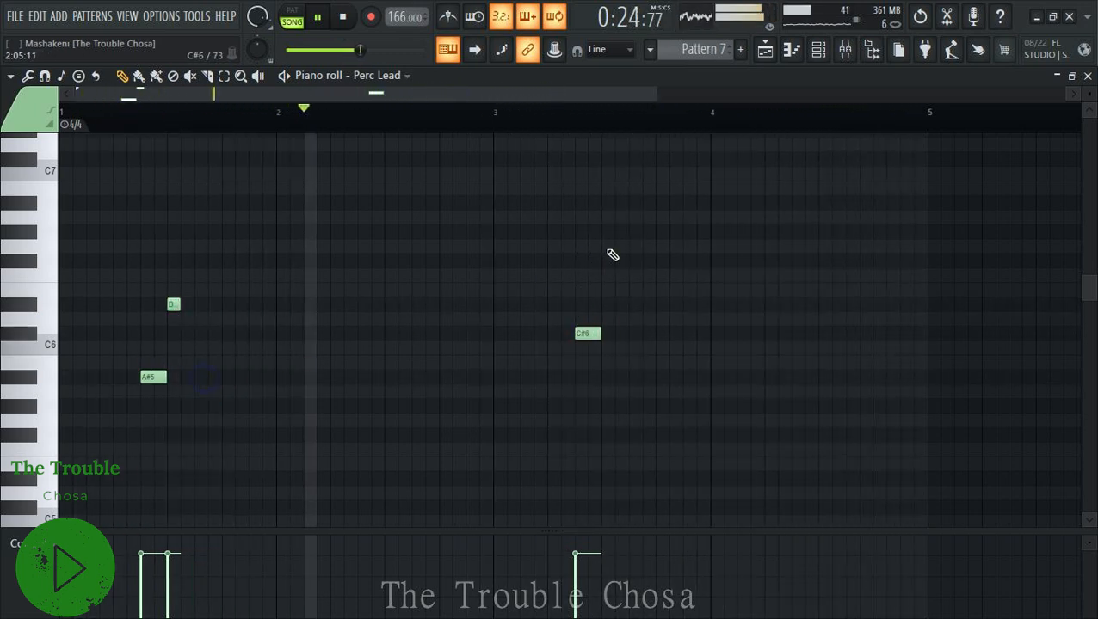
click(605, 260)
click(1086, 76)
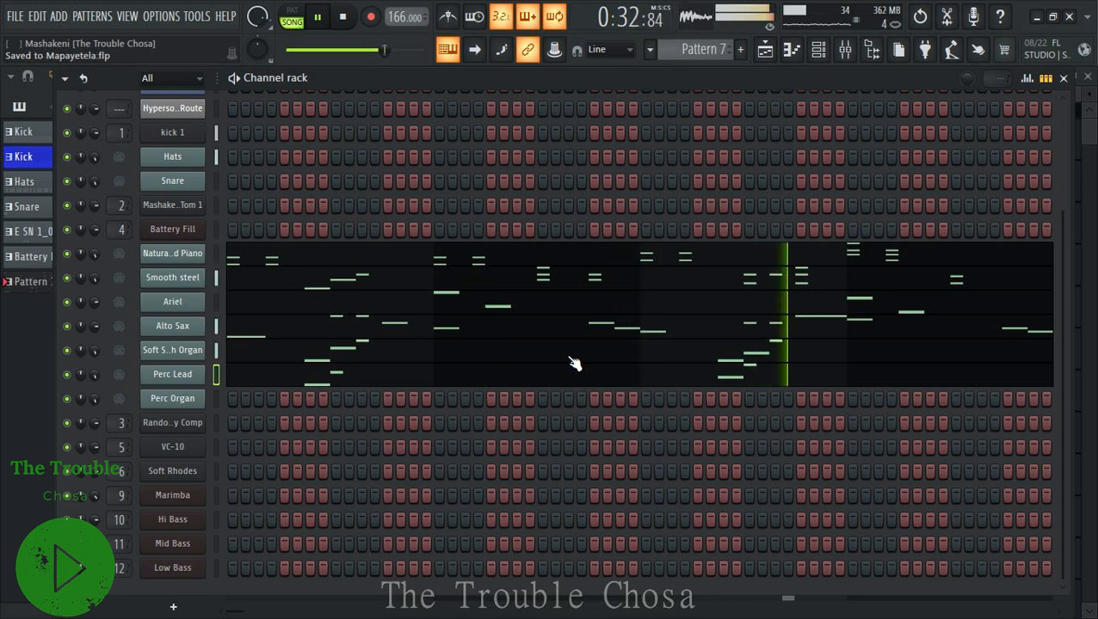
In bar 1 of the Perc Organ channel, draw two-step D#4 notes at steps 1 and 4 and a four-step D#4 at step 9.
right_click(183, 404)
click(239, 389)
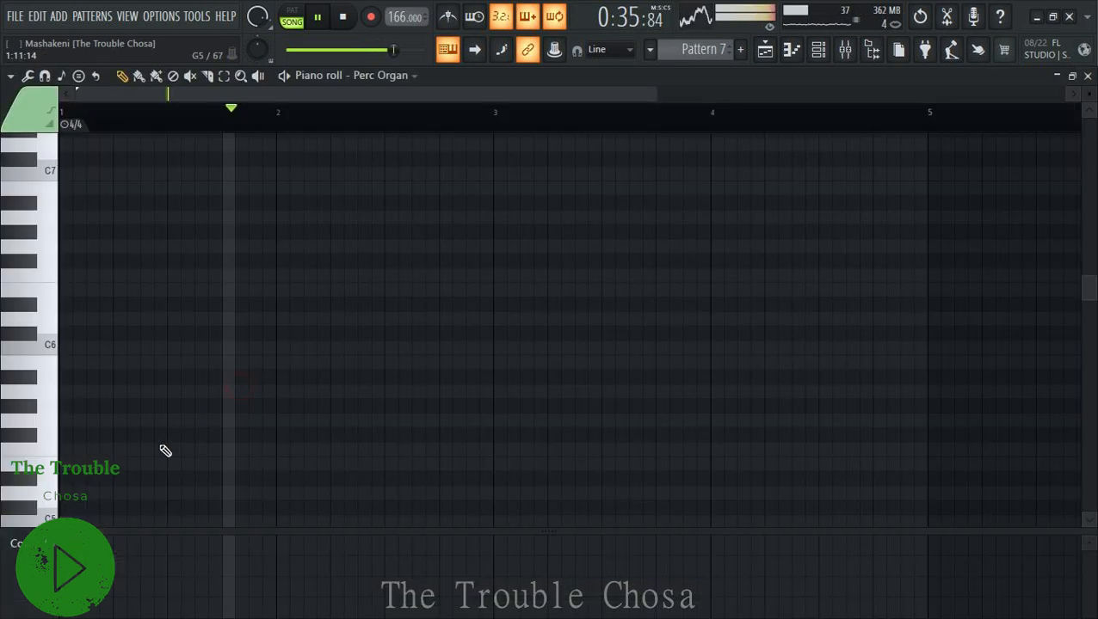
click(37, 335)
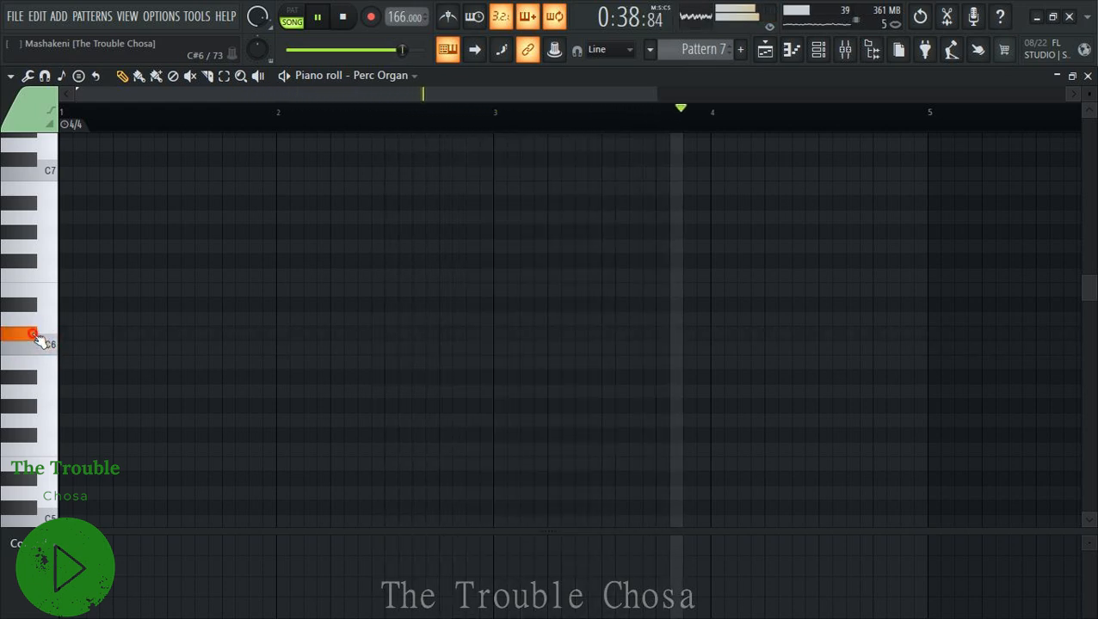
scroll(41, 361, down, 5)
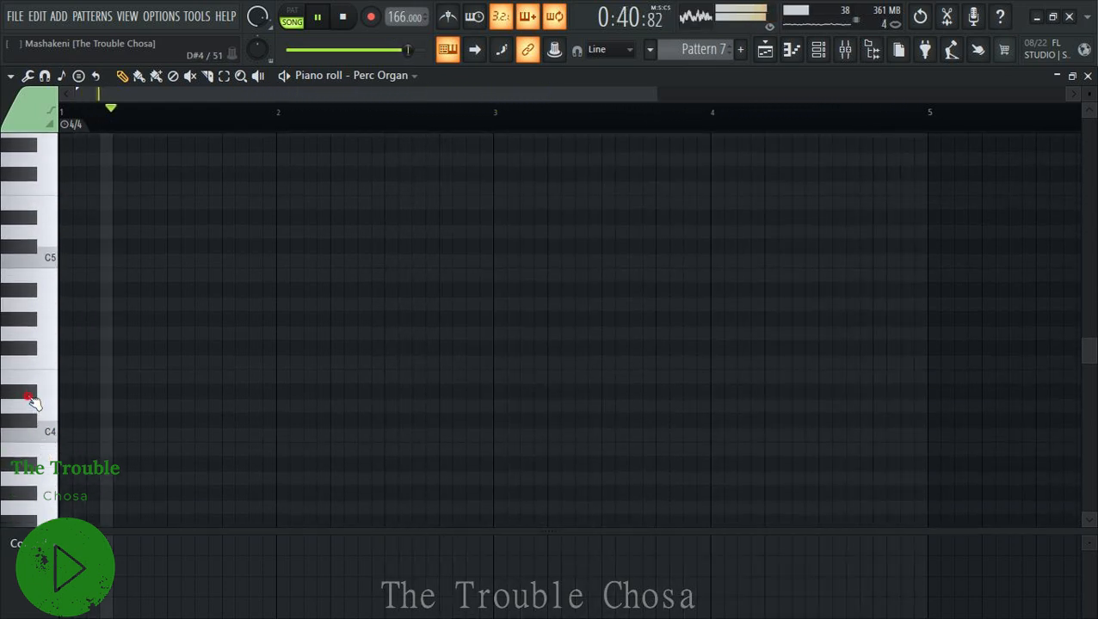
click(29, 397)
drag(157, 392, 105, 390)
click(94, 396)
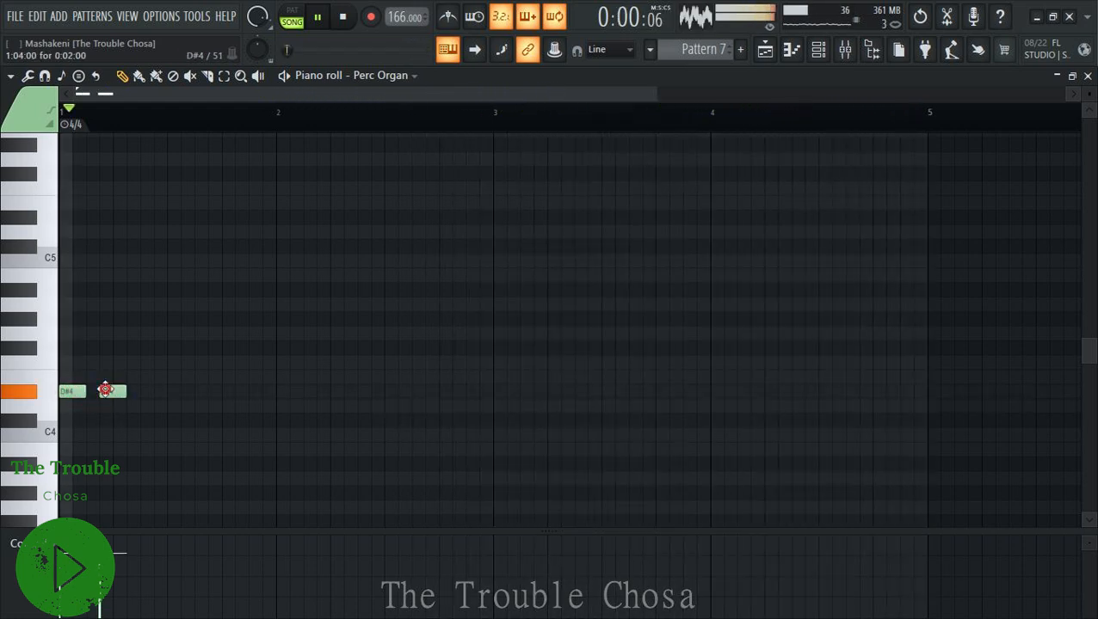
click(172, 392)
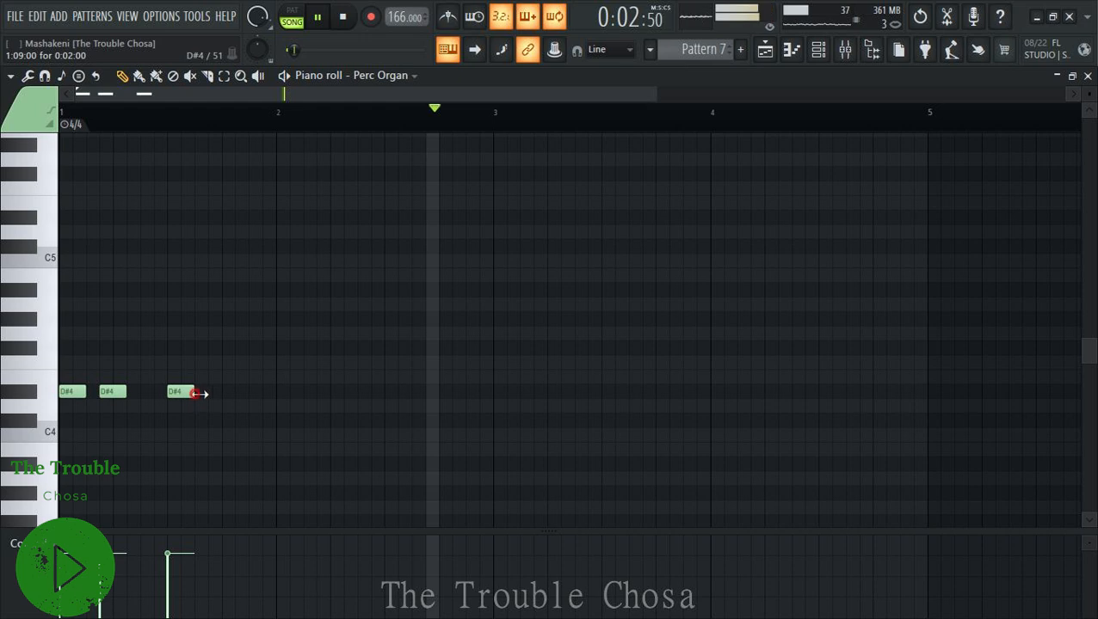
drag(216, 396, 222, 395)
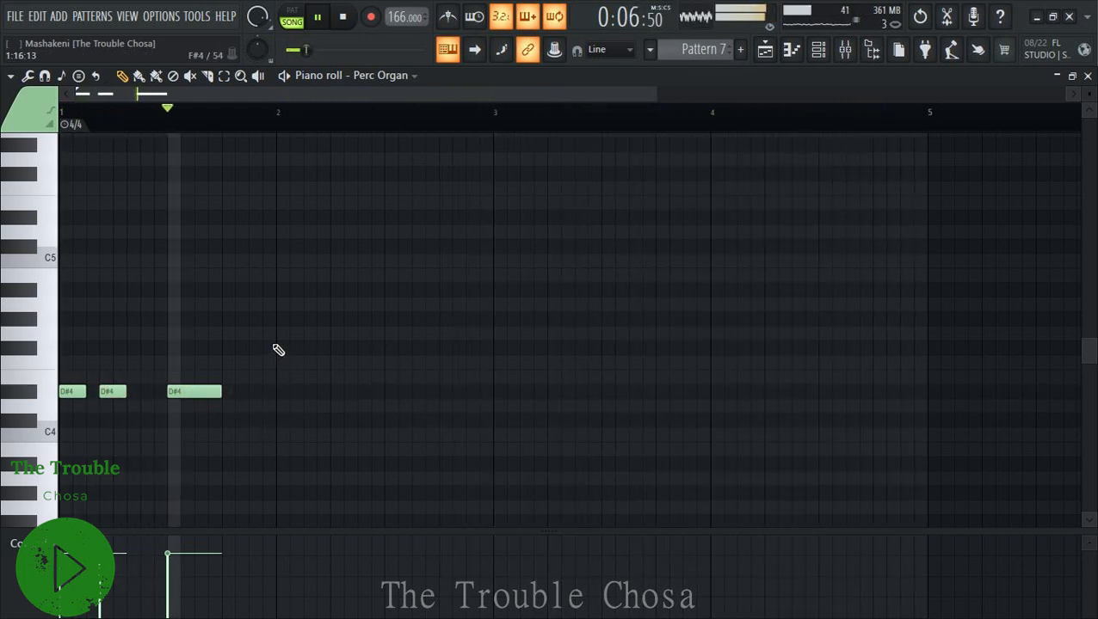
Add two-step F#4 notes at steps 1 and 4 of bar 3 in the Perc Organ part.
click(355, 393)
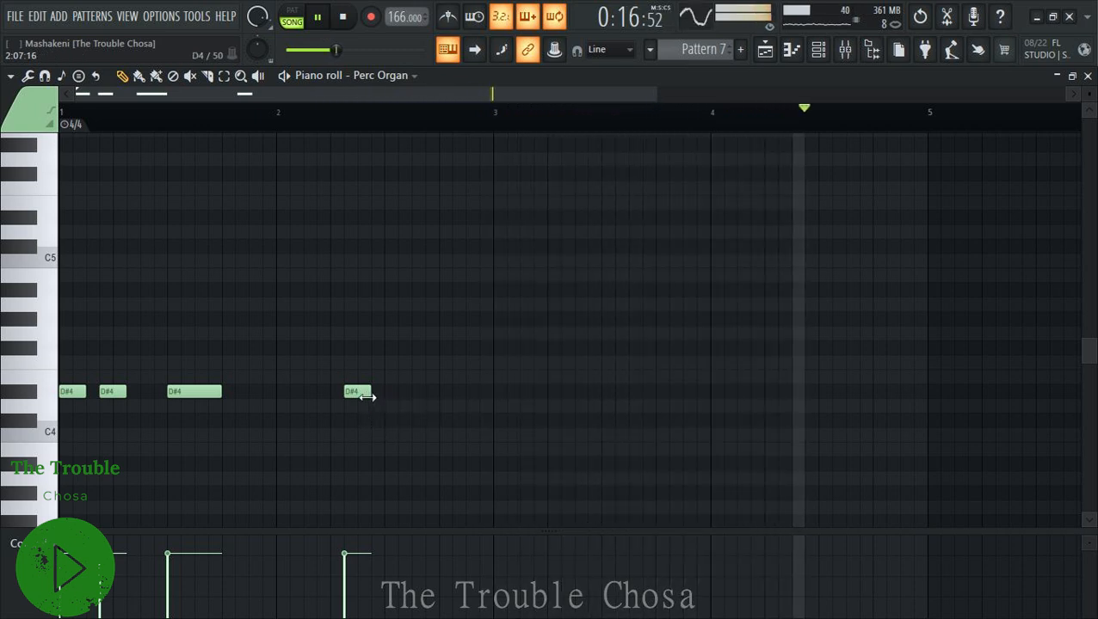
right_click(366, 393)
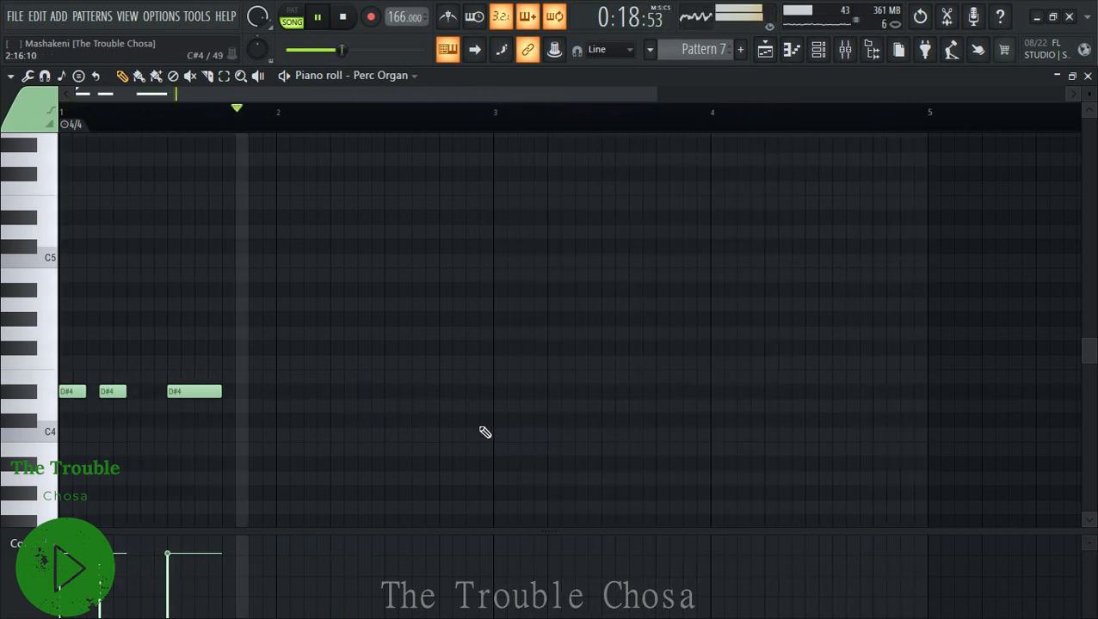
click(506, 348)
click(542, 347)
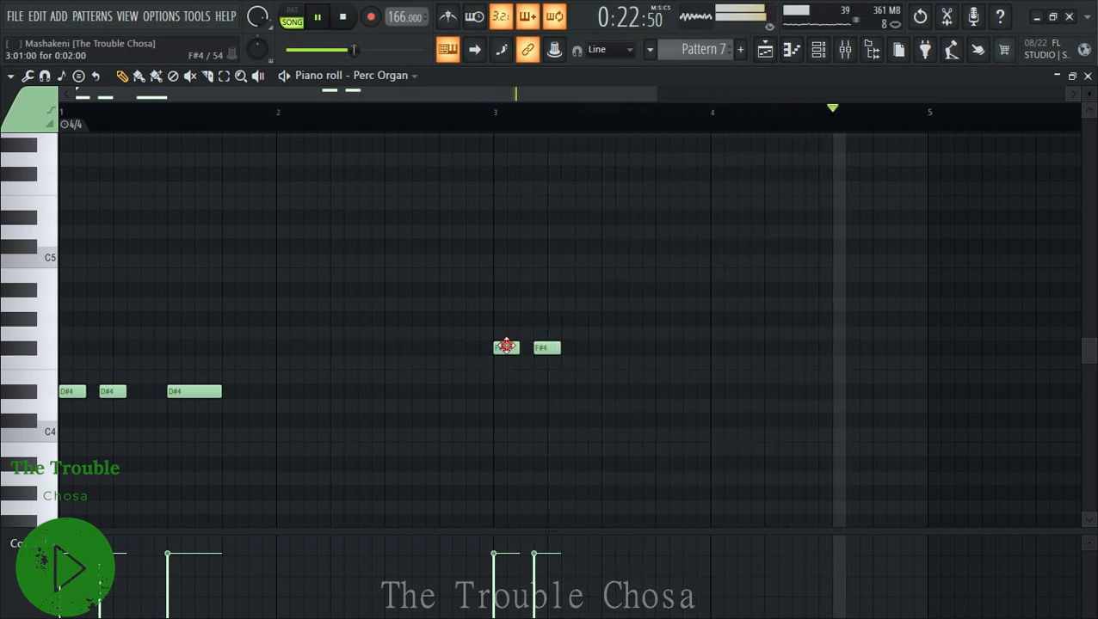
Add a two-step D#5 at step 13 of bar 2 and two-step C#5 notes at steps 5 and 15 of bar 4.
click(446, 217)
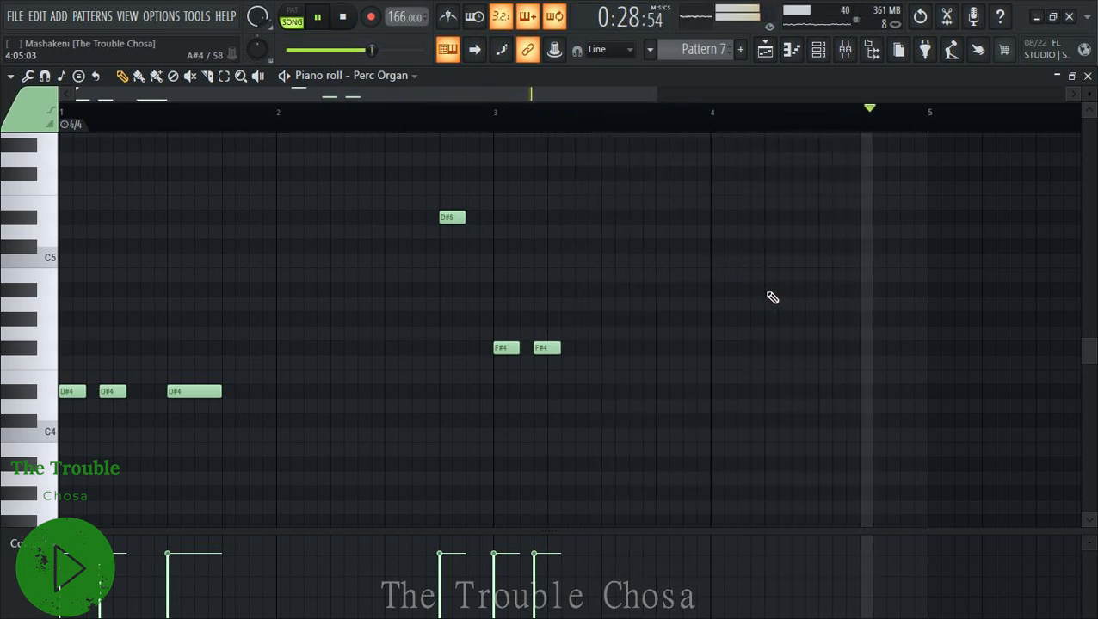
click(770, 246)
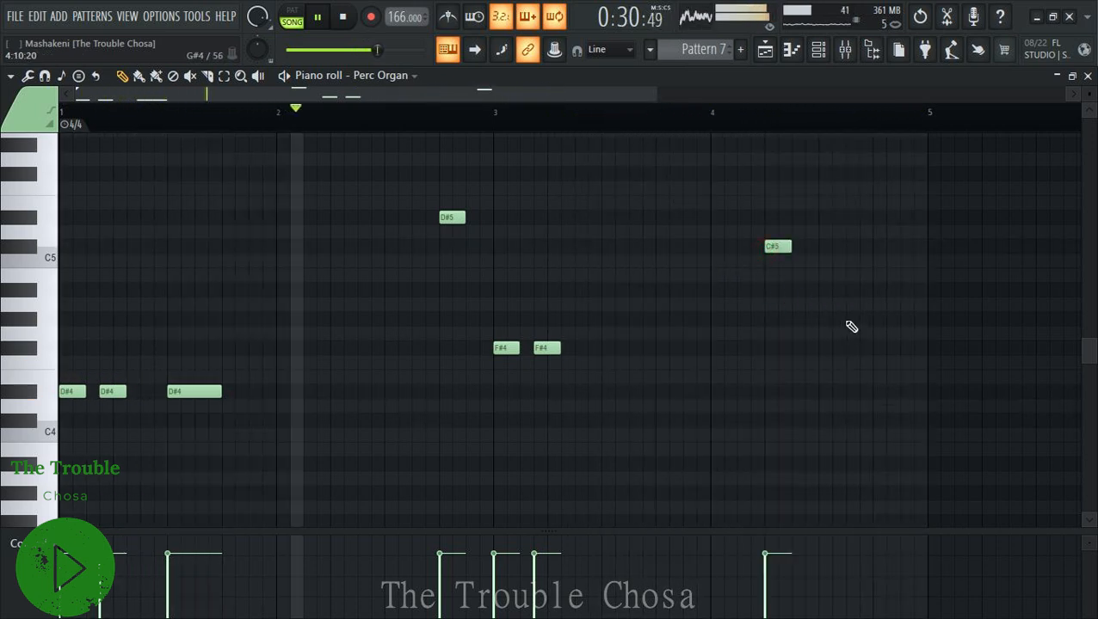
click(903, 247)
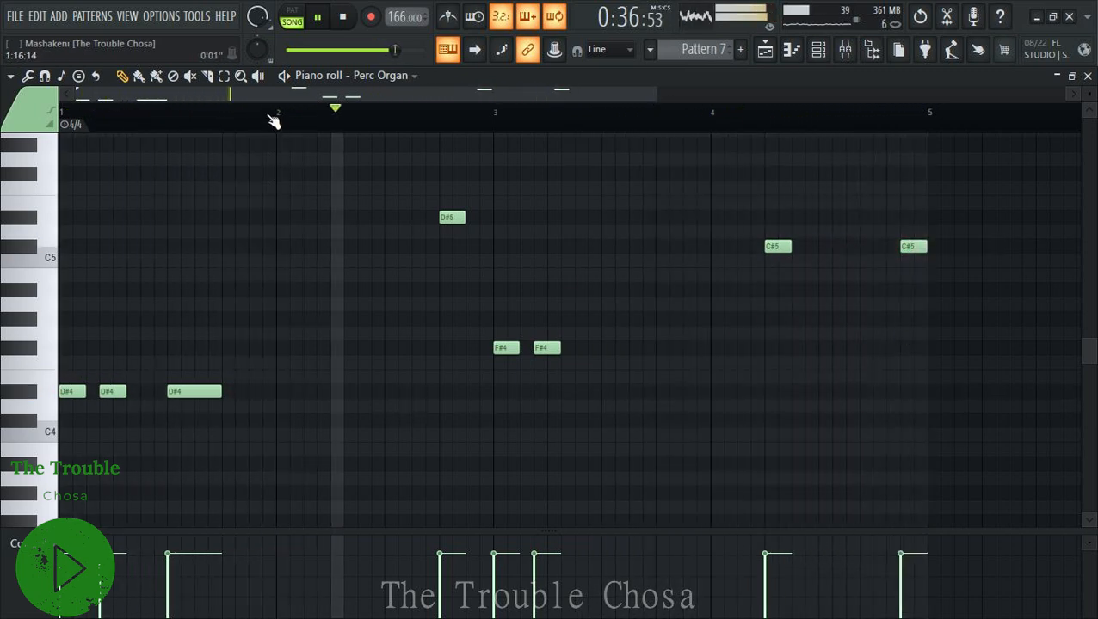
Lower the D#5 in bar 2 and both C#5 notes in bar 4 of the Perc Organ part by one octave.
click(225, 77)
drag(934, 211, 389, 275)
key(ctrl+Down)
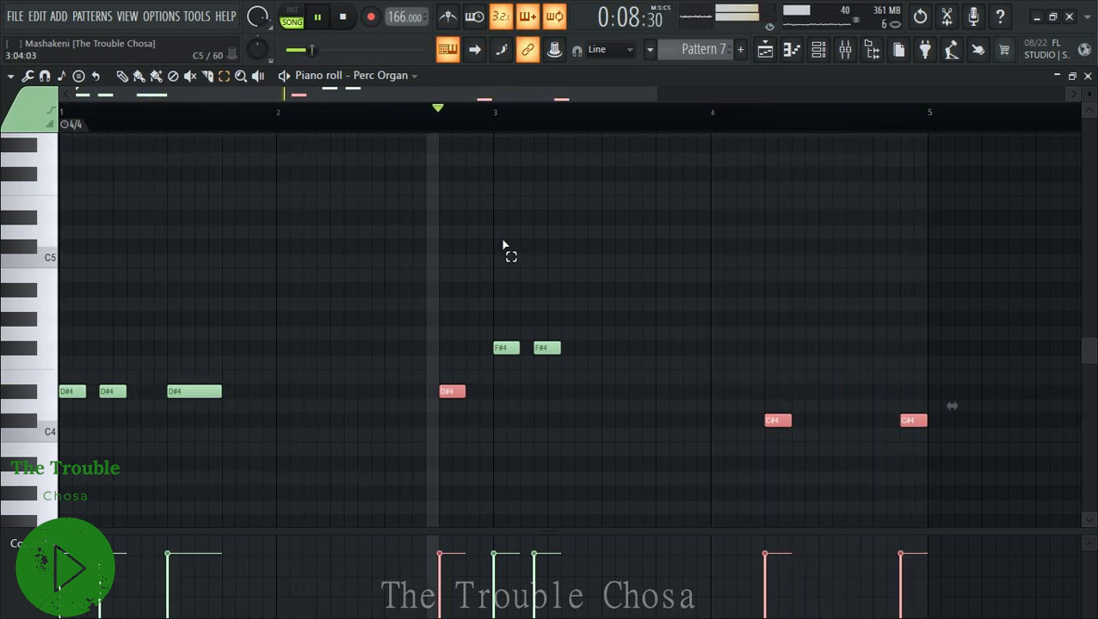
Replace the two C#4 notes in bar 4 of Perc Organ with a single two-step C#4 at step 13.
click(122, 77)
right_click(735, 404)
right_click(777, 420)
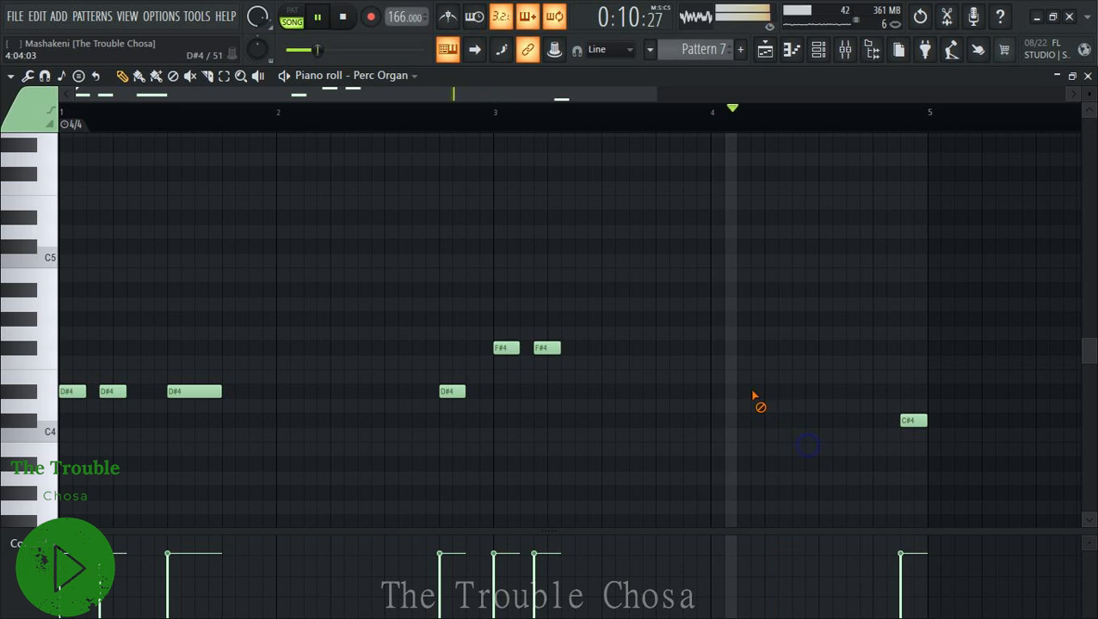
right_click(907, 421)
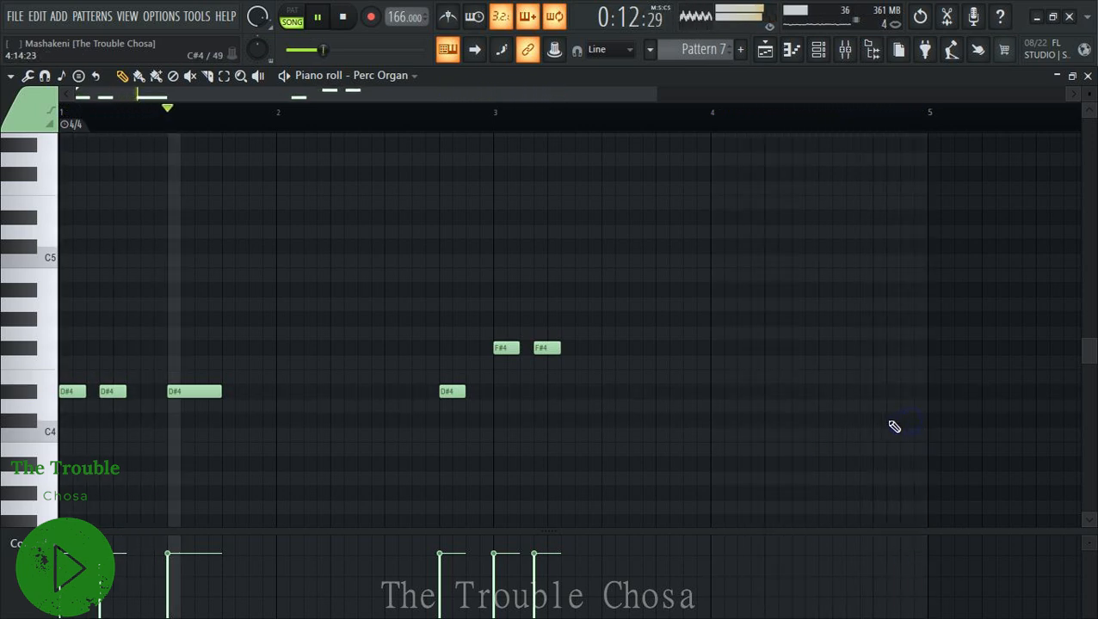
click(891, 420)
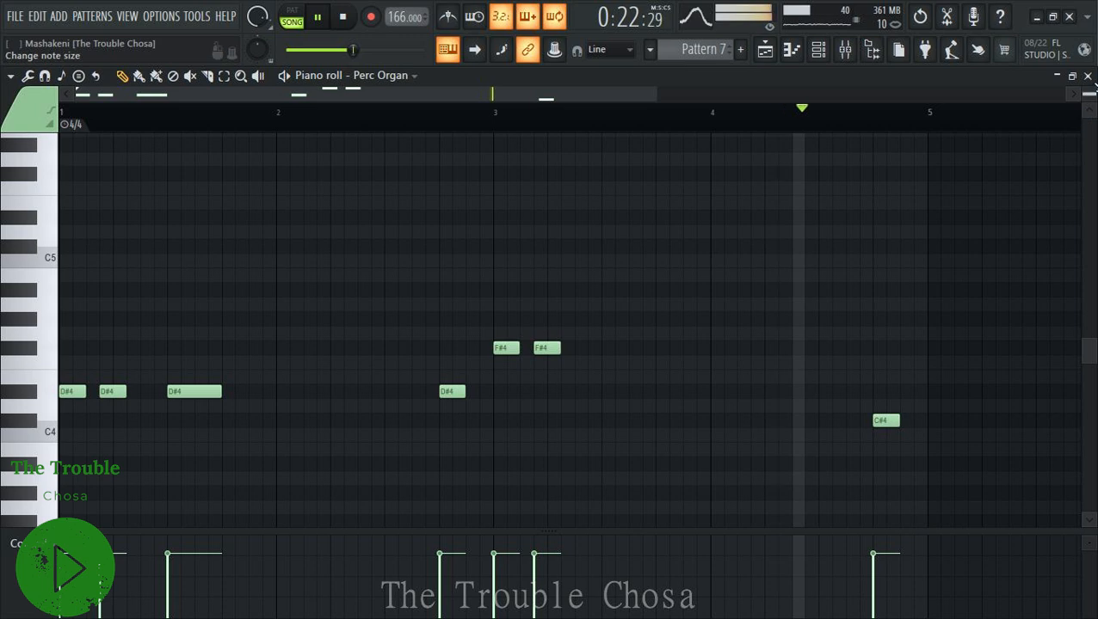
click(1088, 75)
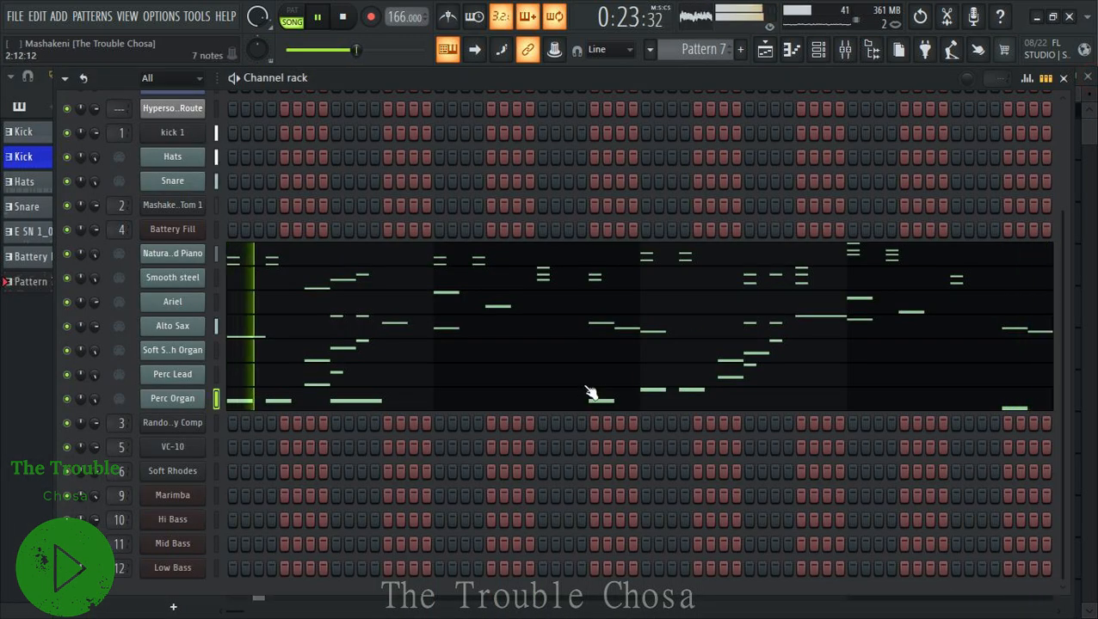
In the Random Poly Comp channel, draw a five-step D#5 at step 9 of bar 2 and C#5 at step 9 of bar 4, and save the project.
right_click(168, 428)
click(269, 389)
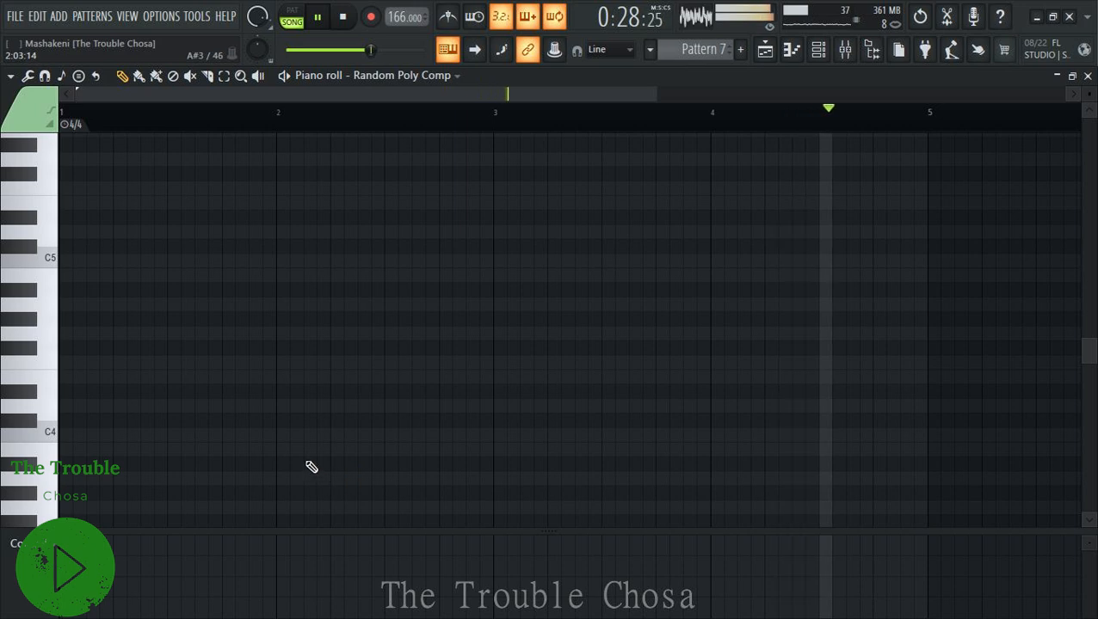
scroll(288, 456, up, 3)
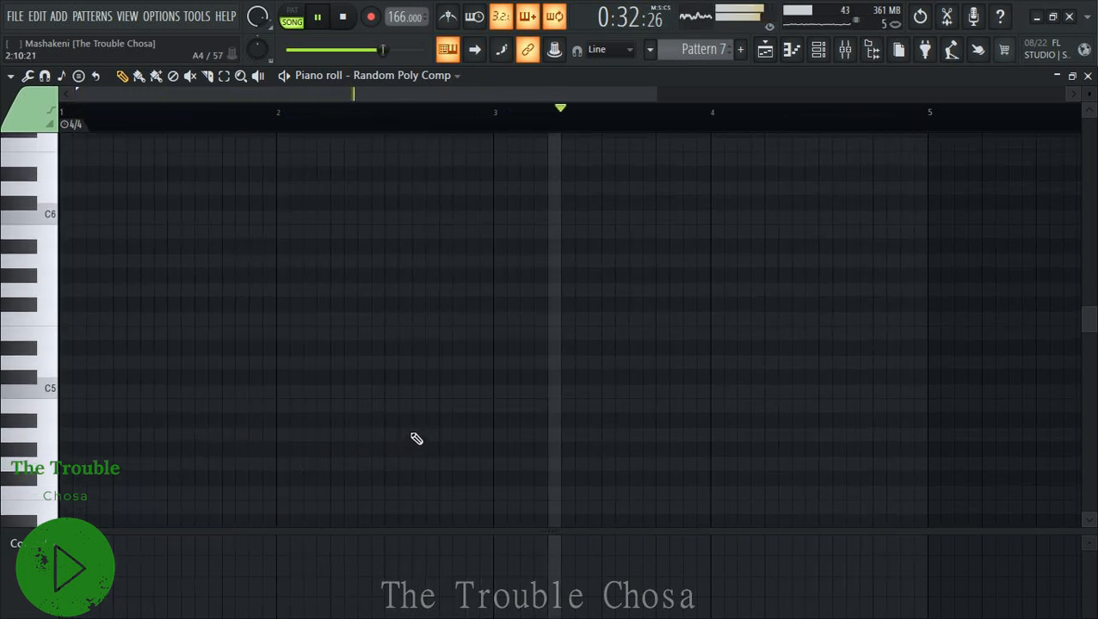
click(387, 348)
drag(414, 347, 453, 347)
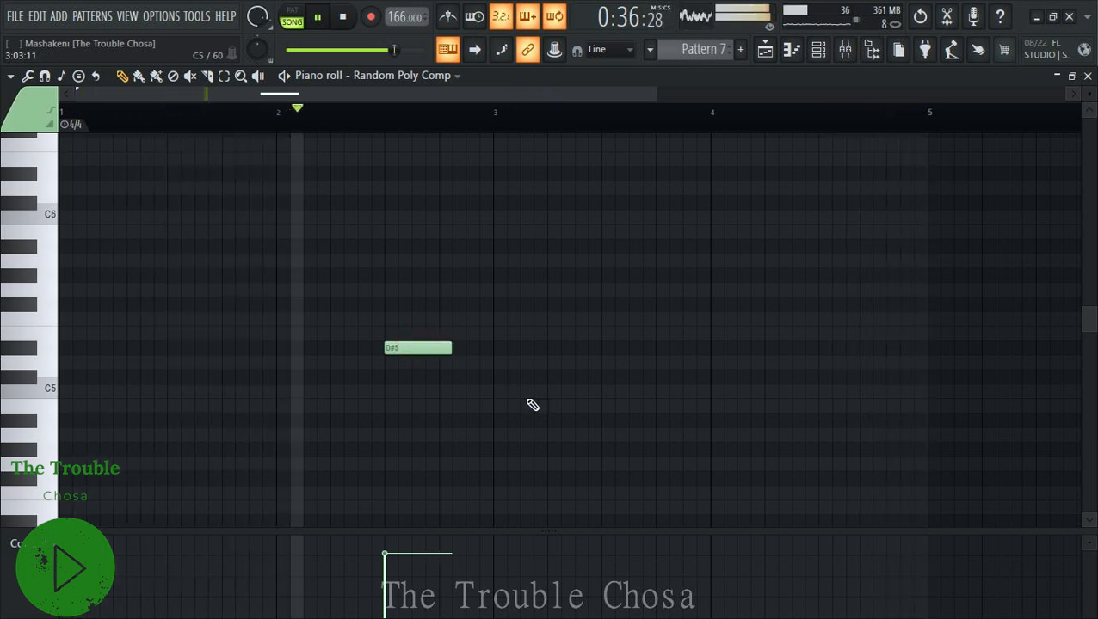
click(826, 378)
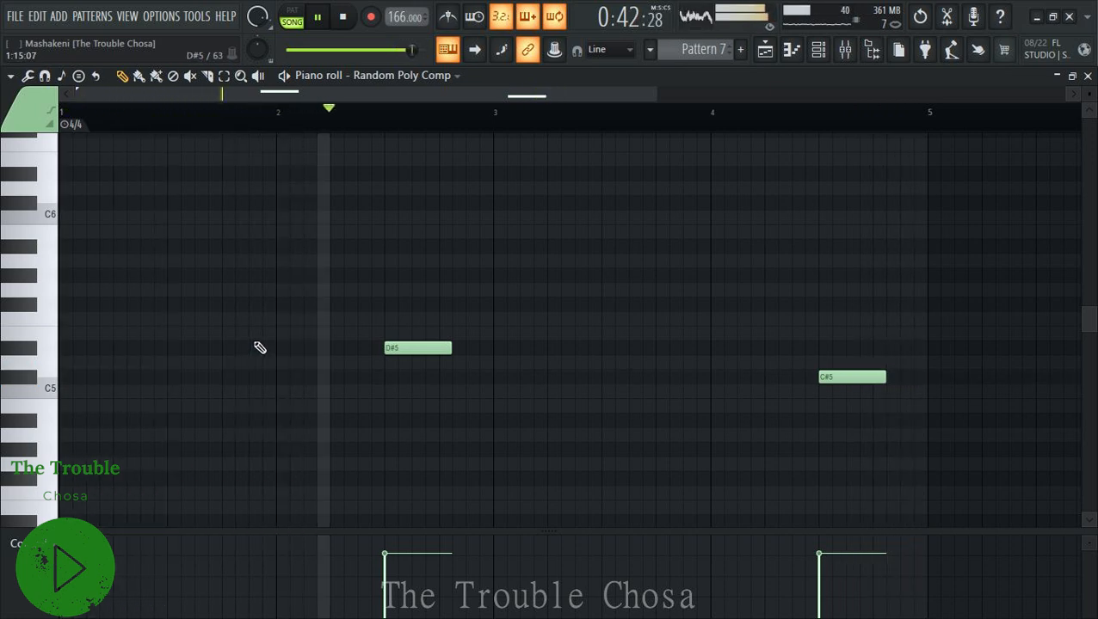
key(ctrl+s)
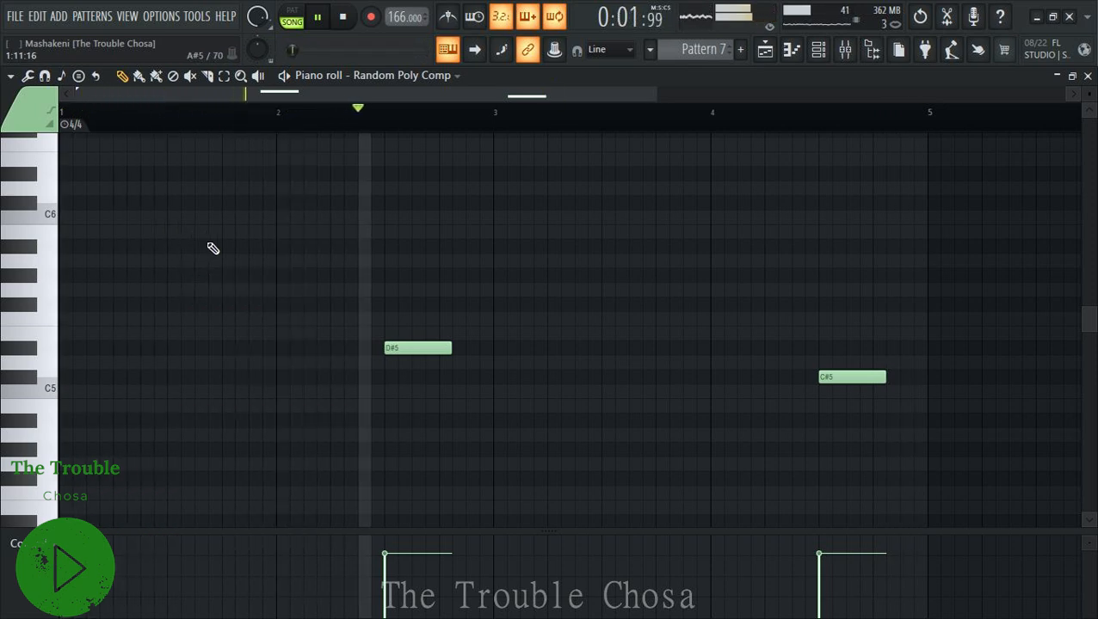
Add a two-step C#6 at step 13 and three-step D#6 at step 15 of bar 1, plus a one-step C#6 at step 1 of bar 2.
click(232, 203)
drag(286, 204, 247, 204)
click(259, 175)
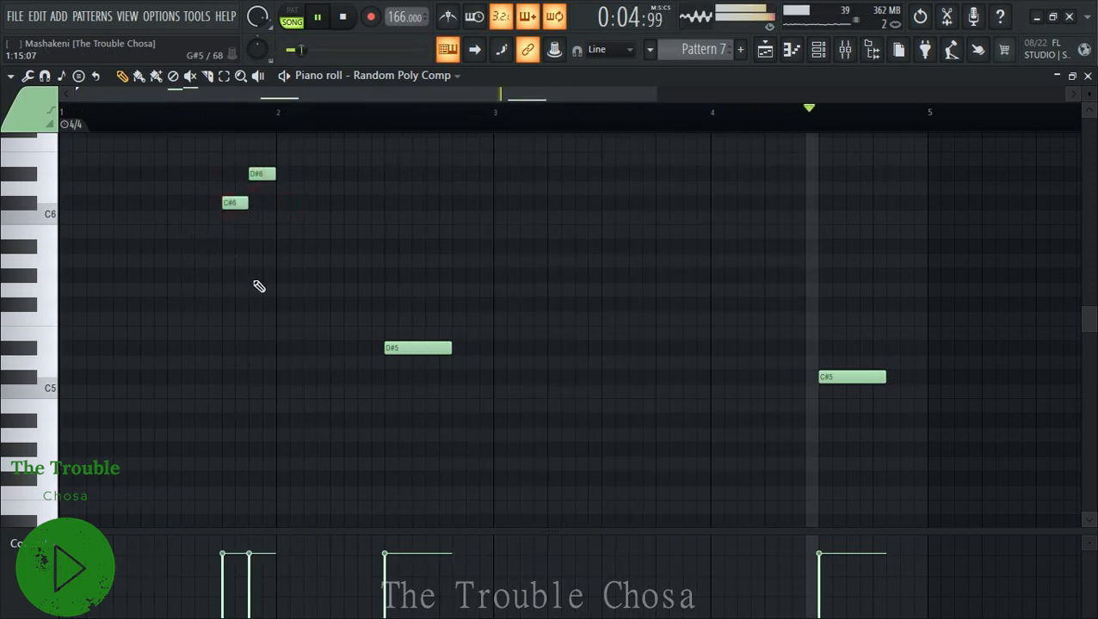
click(291, 203)
drag(298, 206, 289, 176)
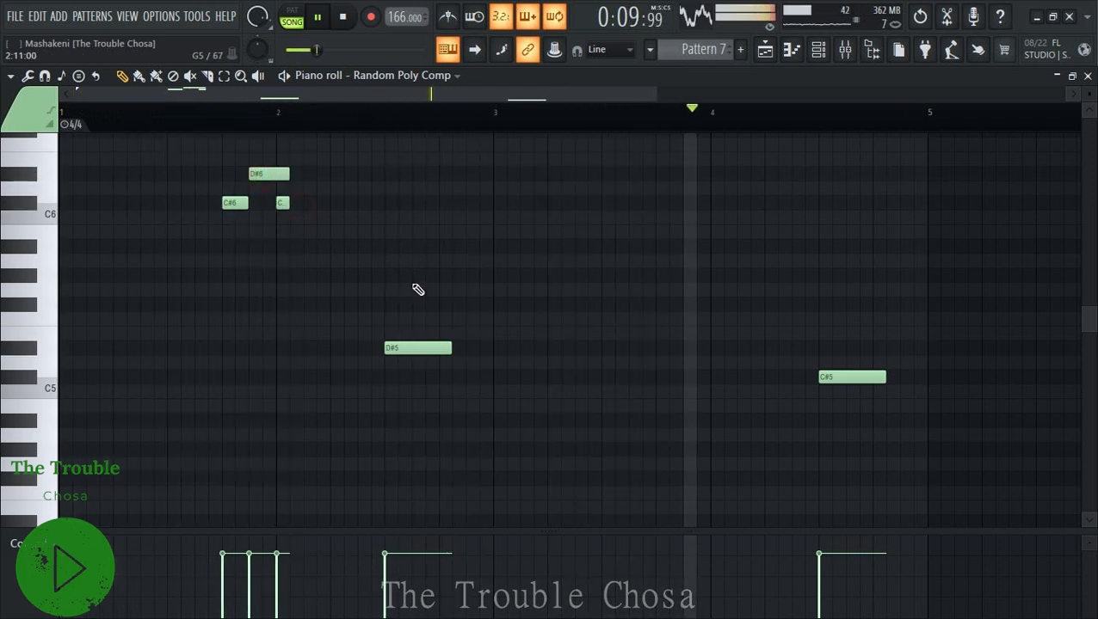
Add a one-step C#6 at step 1 of bar 4 and a three-step D#6 at step 15 of bar 3.
click(713, 203)
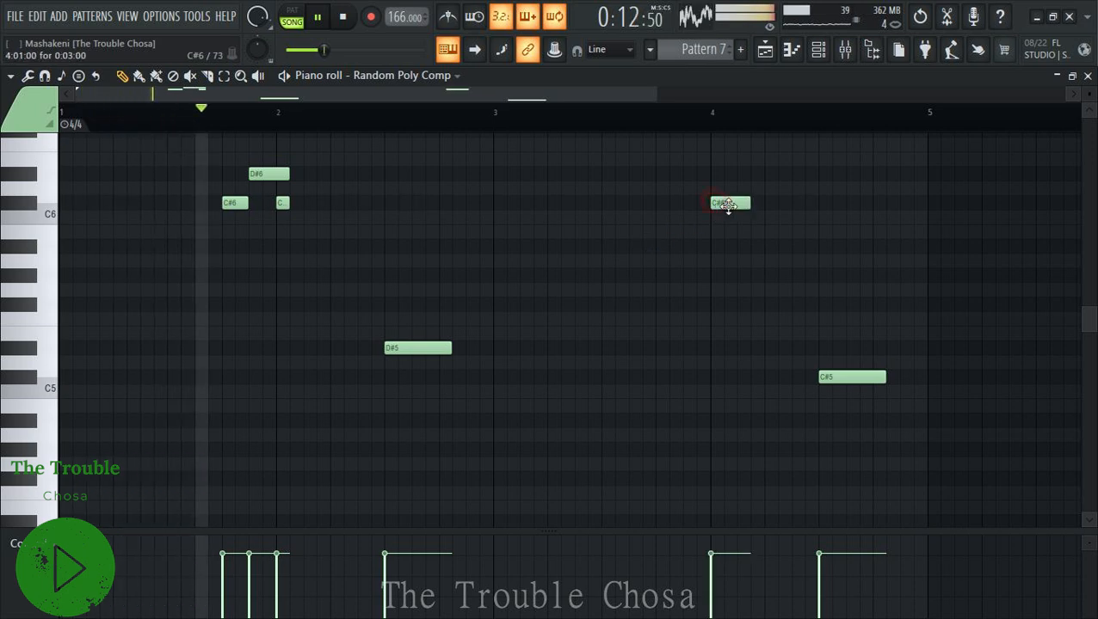
click(283, 201)
scroll(622, 207, up, 3)
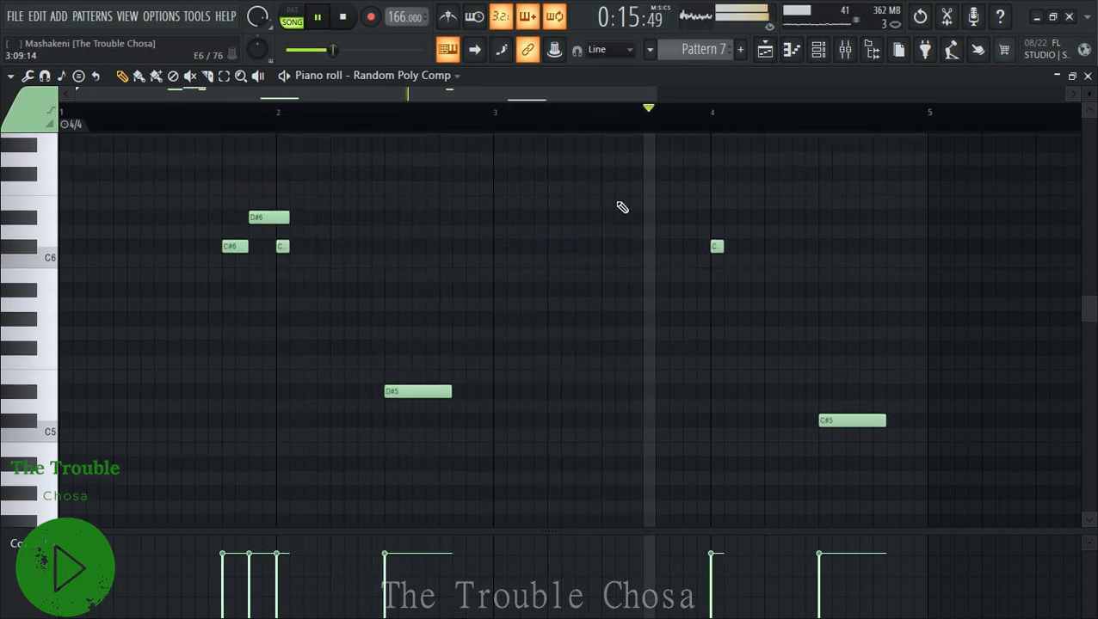
click(690, 216)
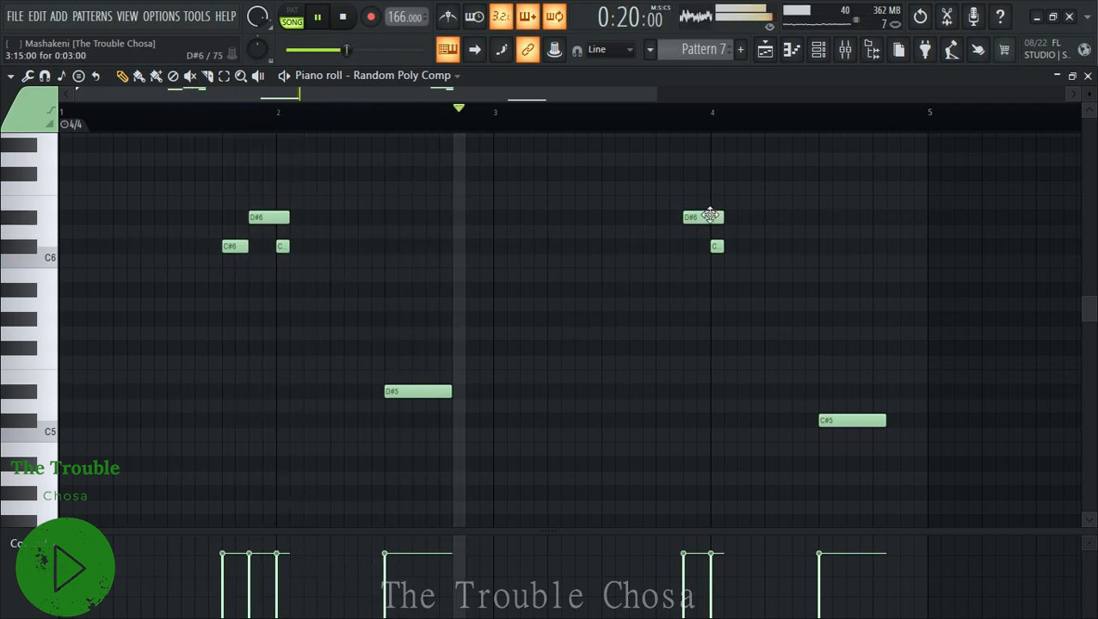
Complete bar 3 of Random Poly Comp with a three-step D#6 at step 9, a one-step F#6 at step 11 and a two-step F#6 at step 13.
scroll(625, 275, up, 3)
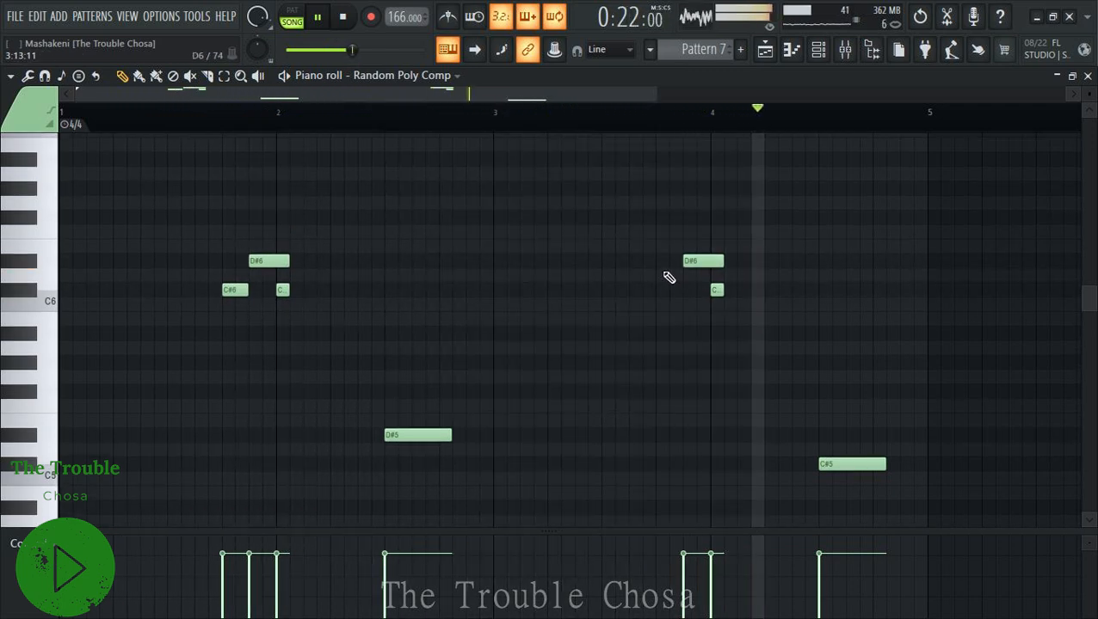
click(609, 261)
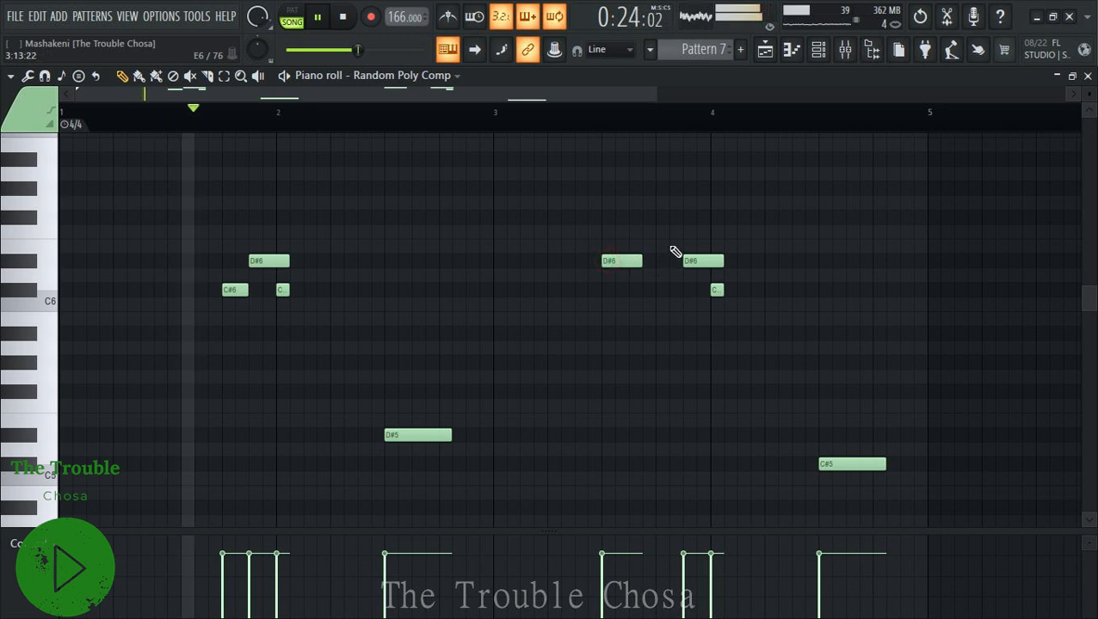
click(637, 218)
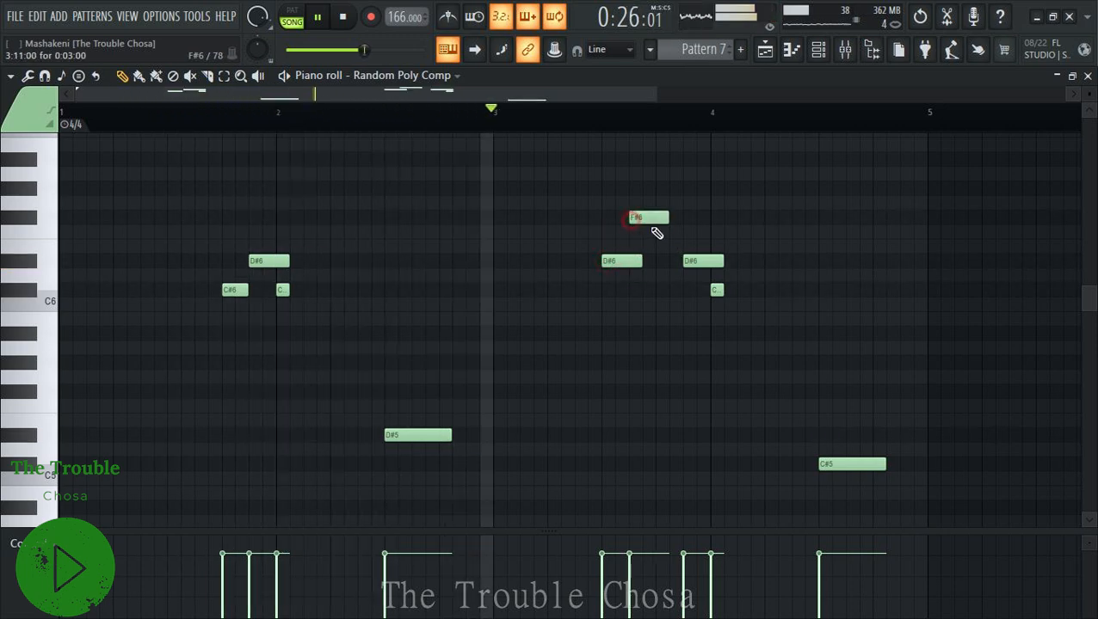
mouse_move(667, 218)
mouse_down()
mouse_move(641, 218)
mouse_move(682, 219)
mouse_up()
click(659, 218)
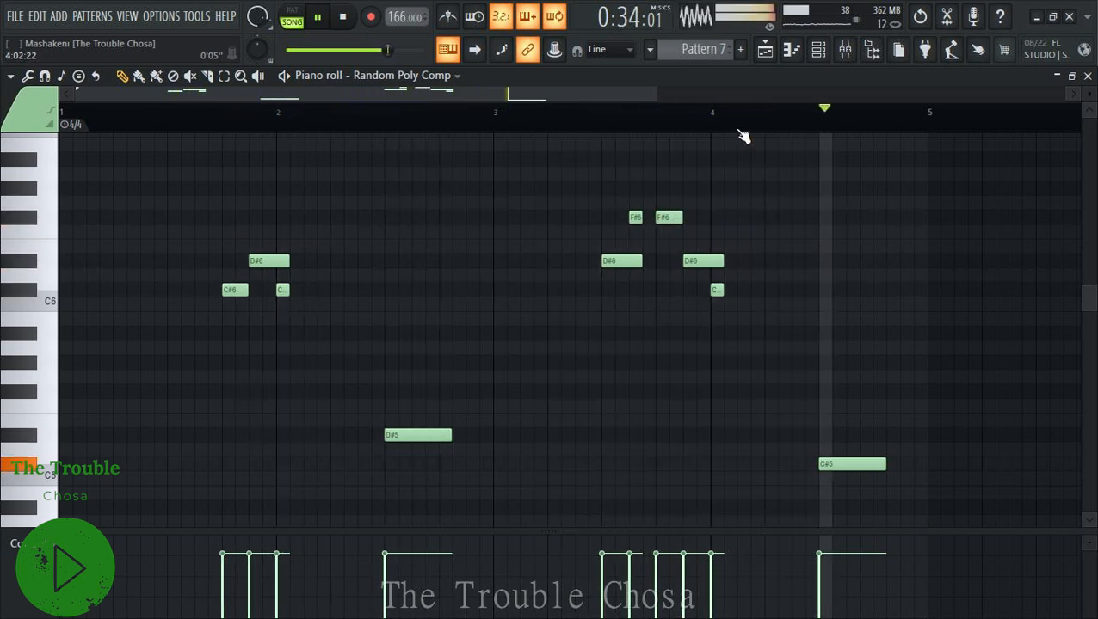
scroll(743, 136, down, 1)
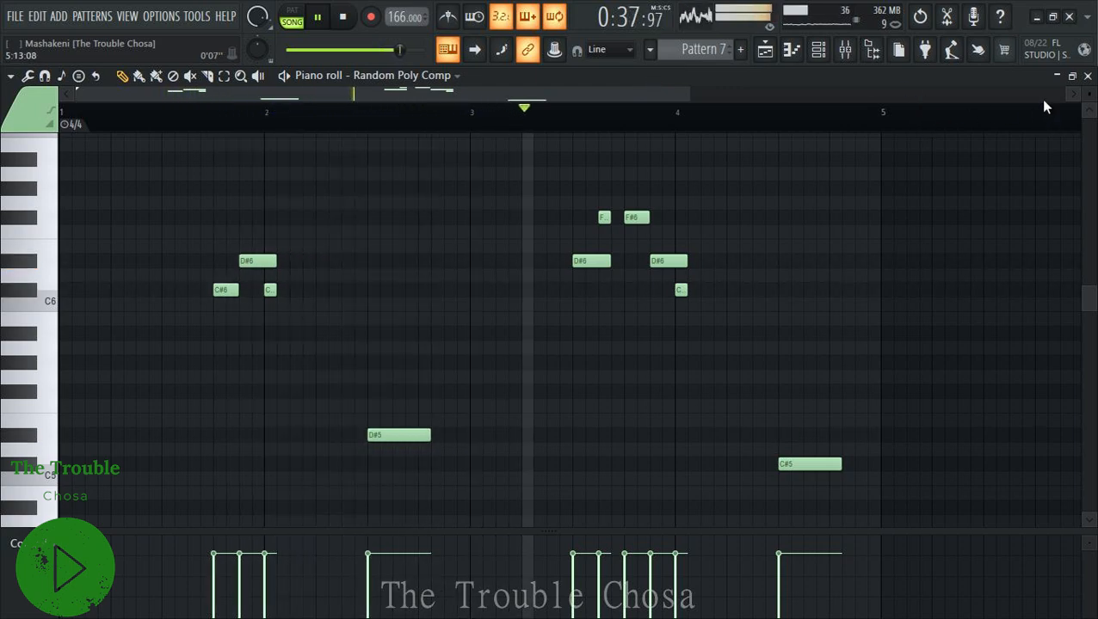
click(1087, 77)
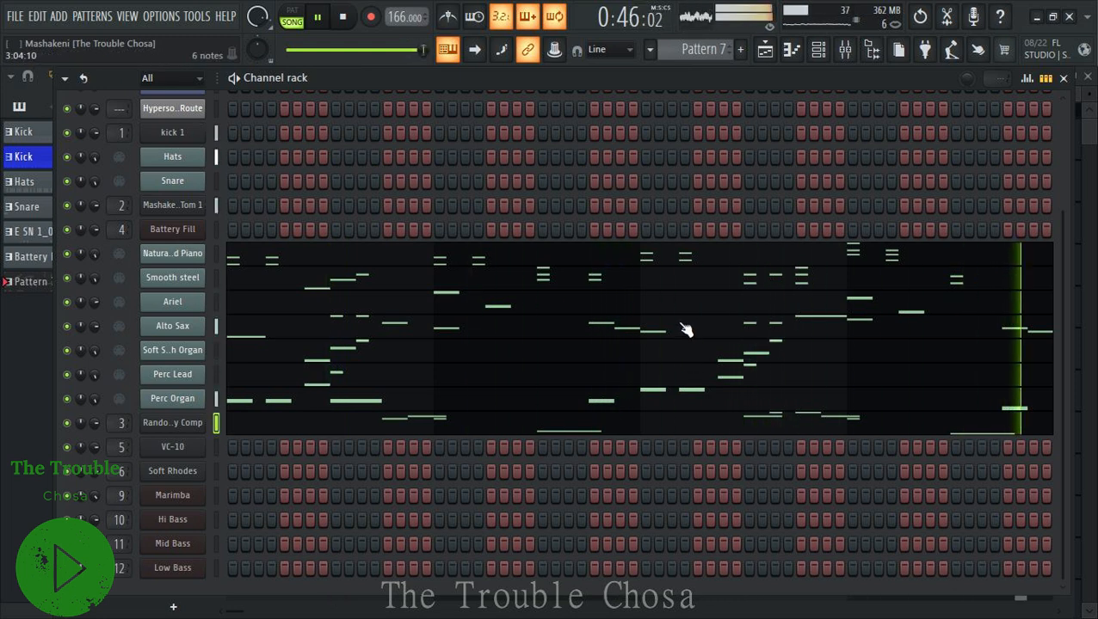
In the VC-10 channel, draw an eight-step chord of D#6, A#5 and F#5 at the start of bar 2.
right_click(180, 459)
click(276, 394)
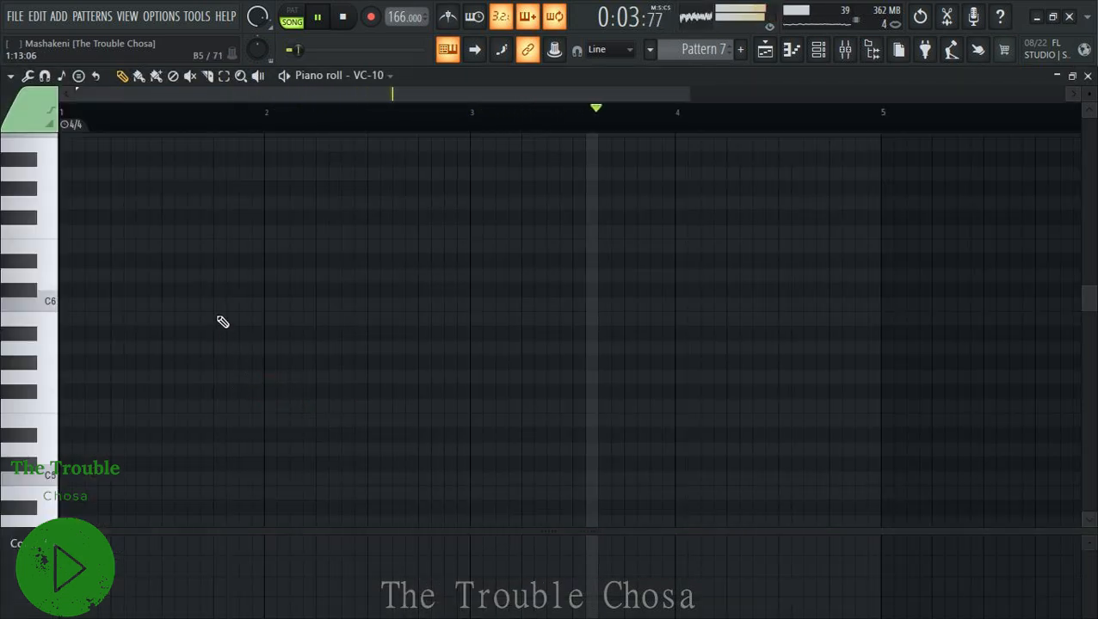
click(274, 261)
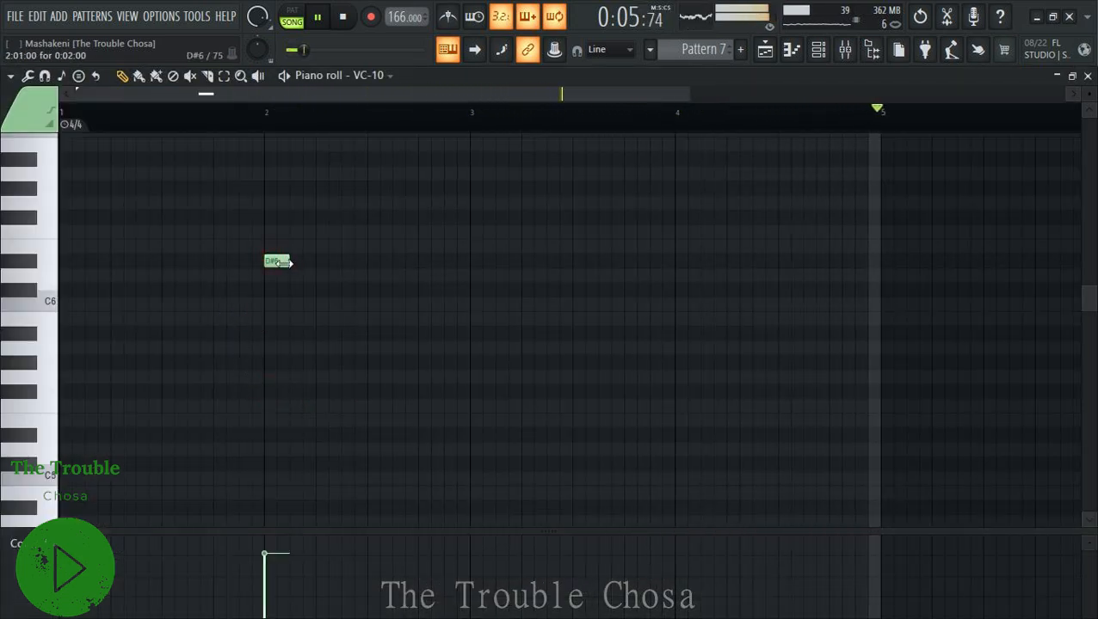
drag(295, 264, 365, 264)
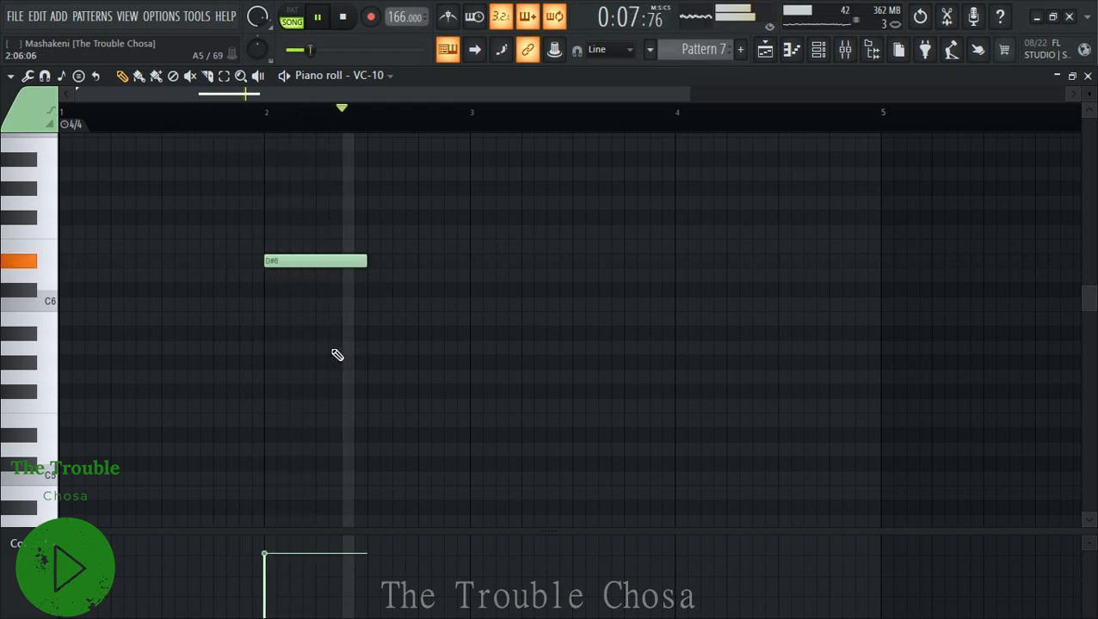
click(267, 333)
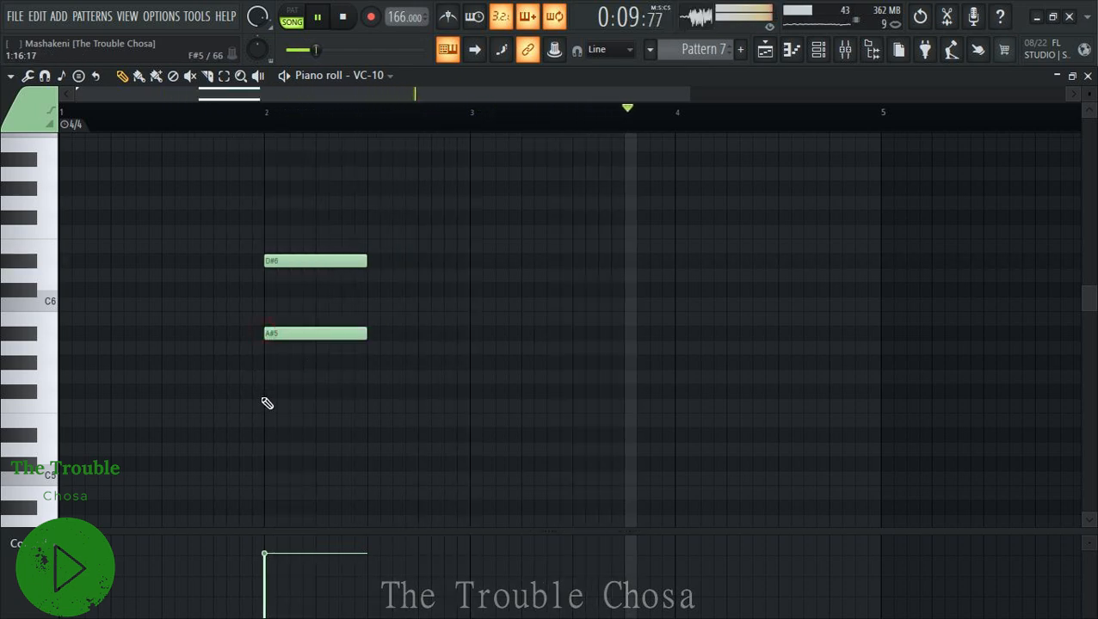
click(268, 391)
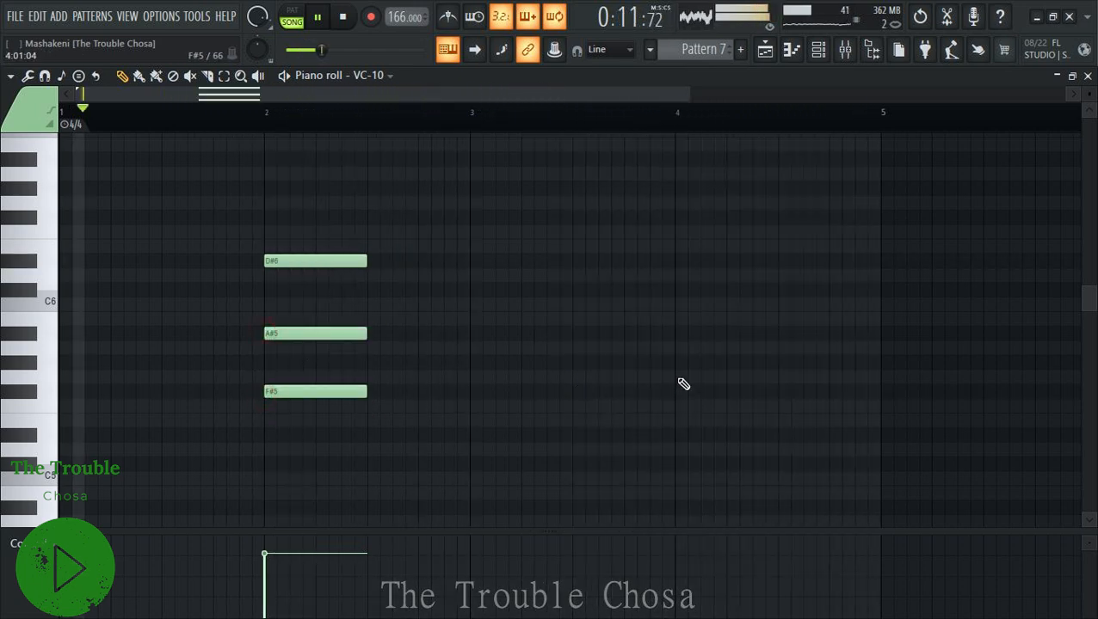
Add an eight-step VC-10 chord of G#5, C#6 and F6 at the start of bar 4.
click(678, 362)
click(678, 290)
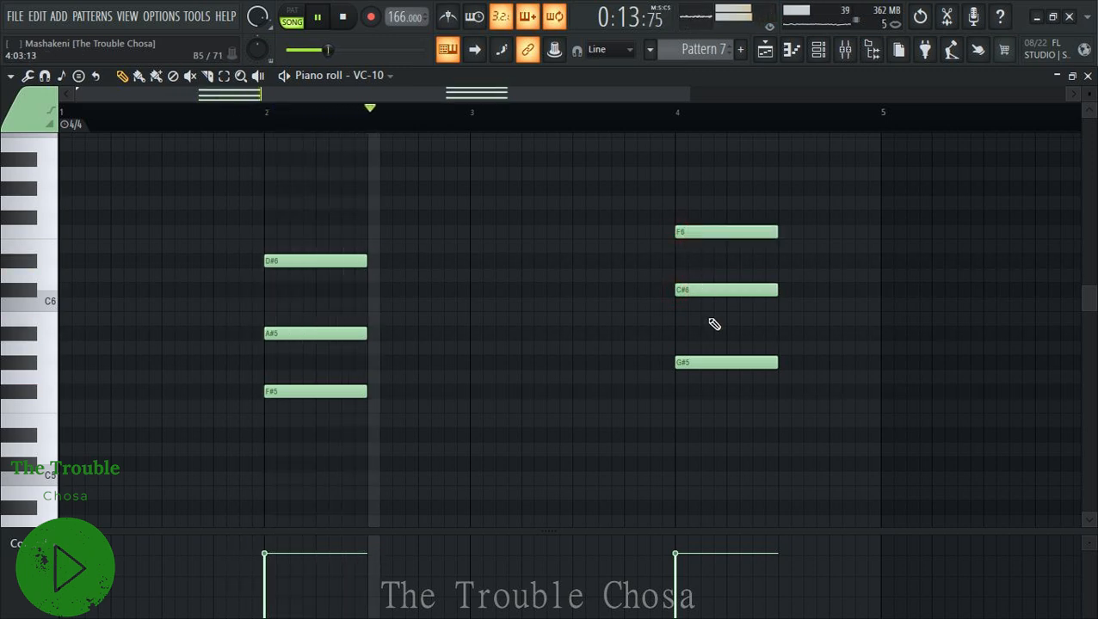
click(1087, 75)
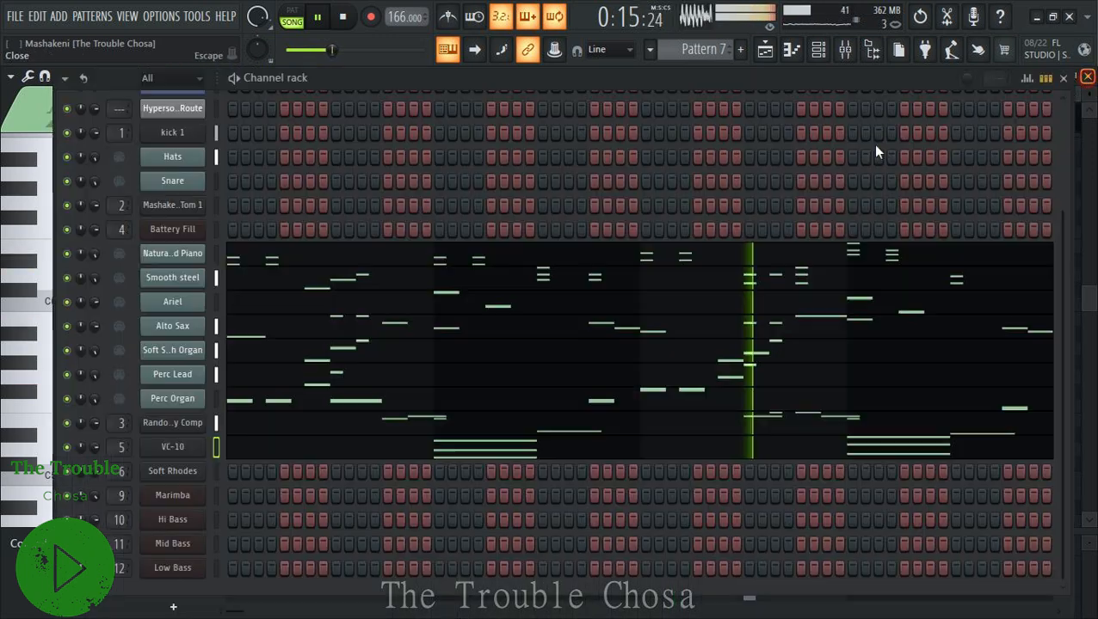
In bar 2 of the Soft Rhodes channel, draw a four-step A#4 at step 9, a two-step G#4 at step 13 and a one-step F#4 at step 15.
right_click(180, 478)
click(271, 389)
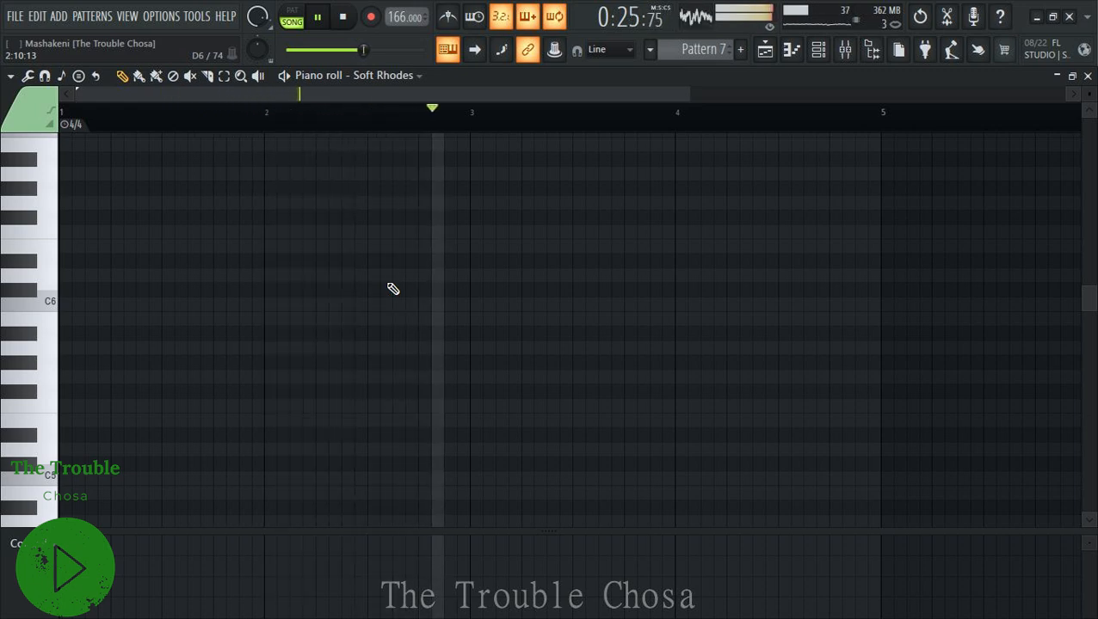
scroll(370, 339, down, 4)
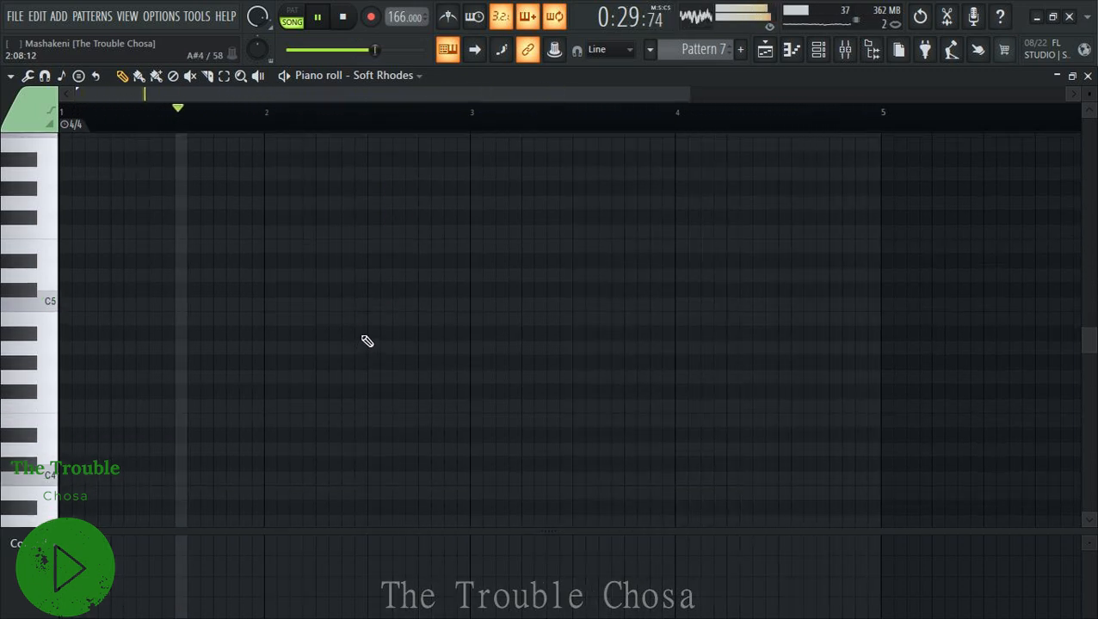
click(365, 334)
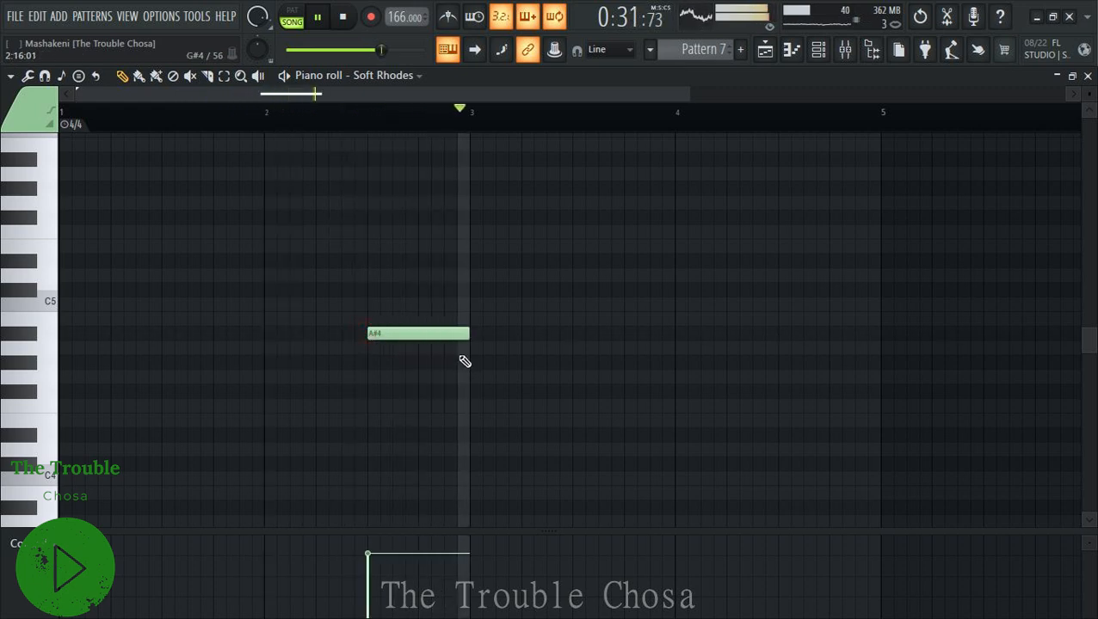
drag(467, 335, 408, 337)
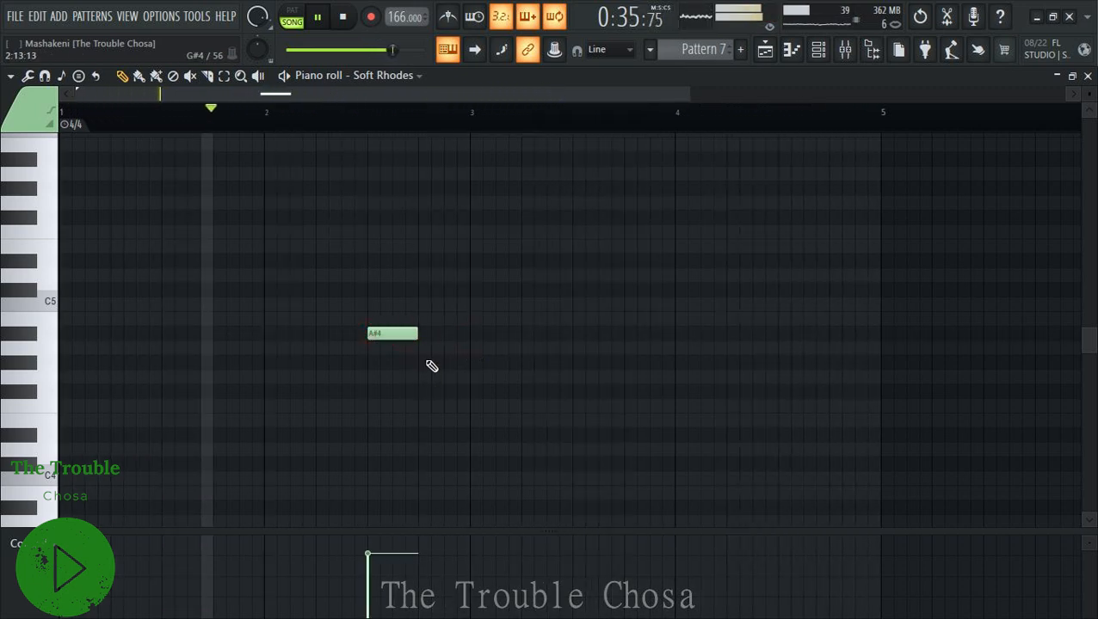
click(423, 360)
drag(465, 366, 439, 367)
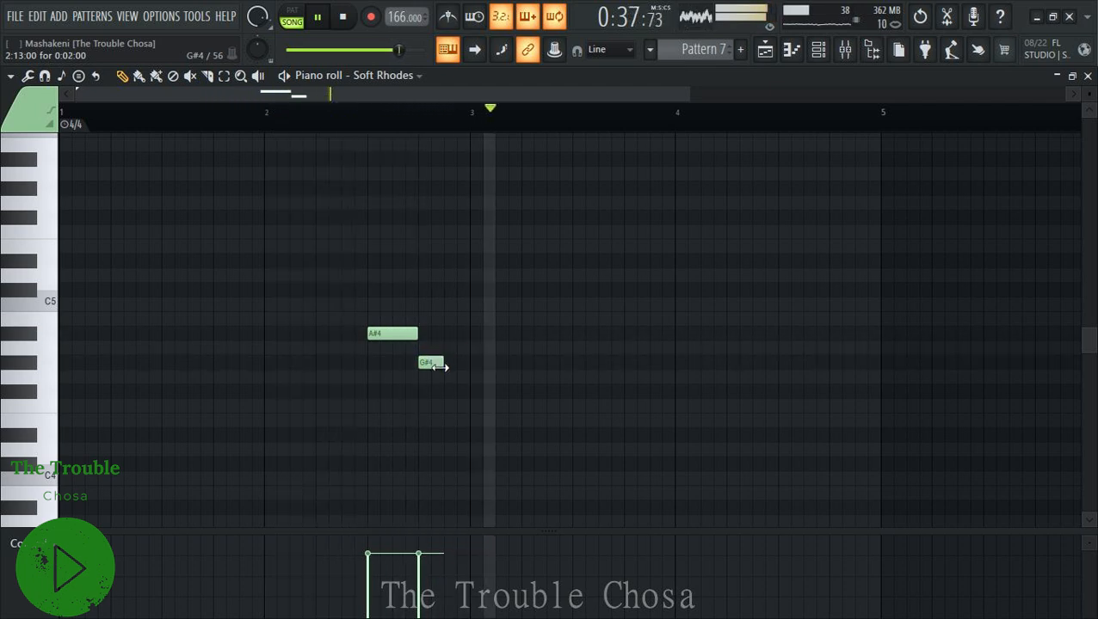
click(447, 392)
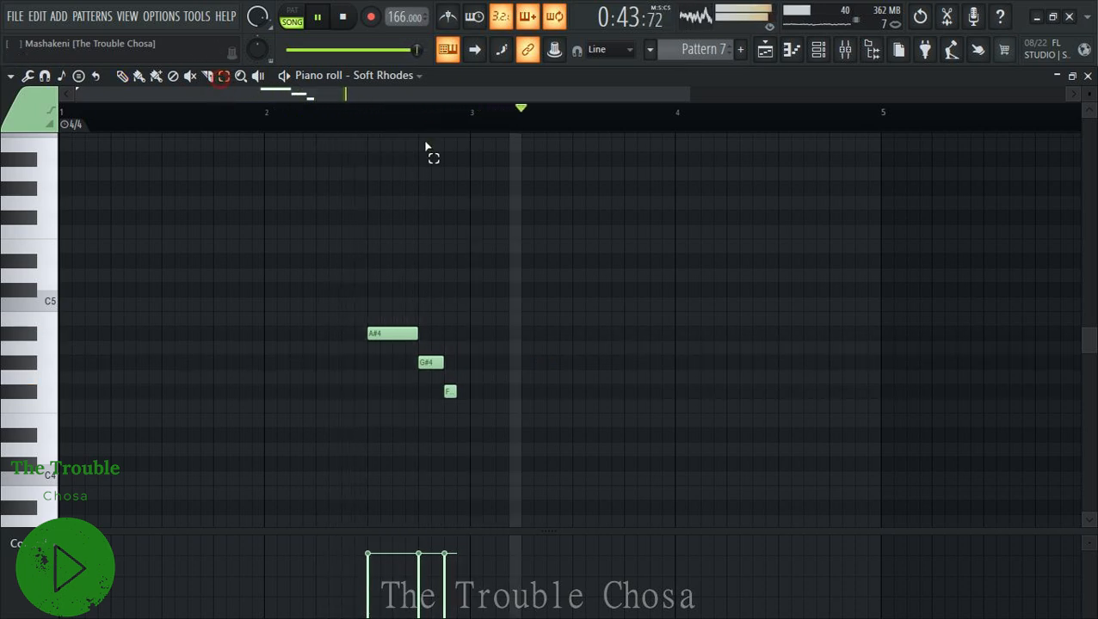
Duplicate the Soft Rhodes phrase from bar 2 into bar 4 and slightly shorten both F#4 notes with snapping off, restoring Line snap.
key(ctrl+a)
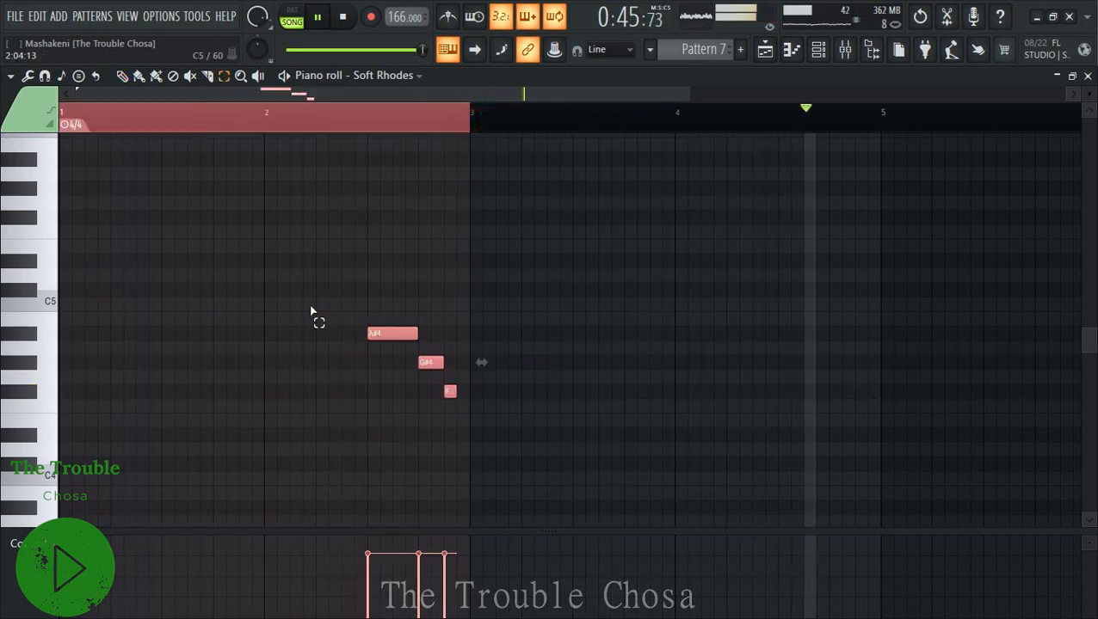
key(ctrl+b)
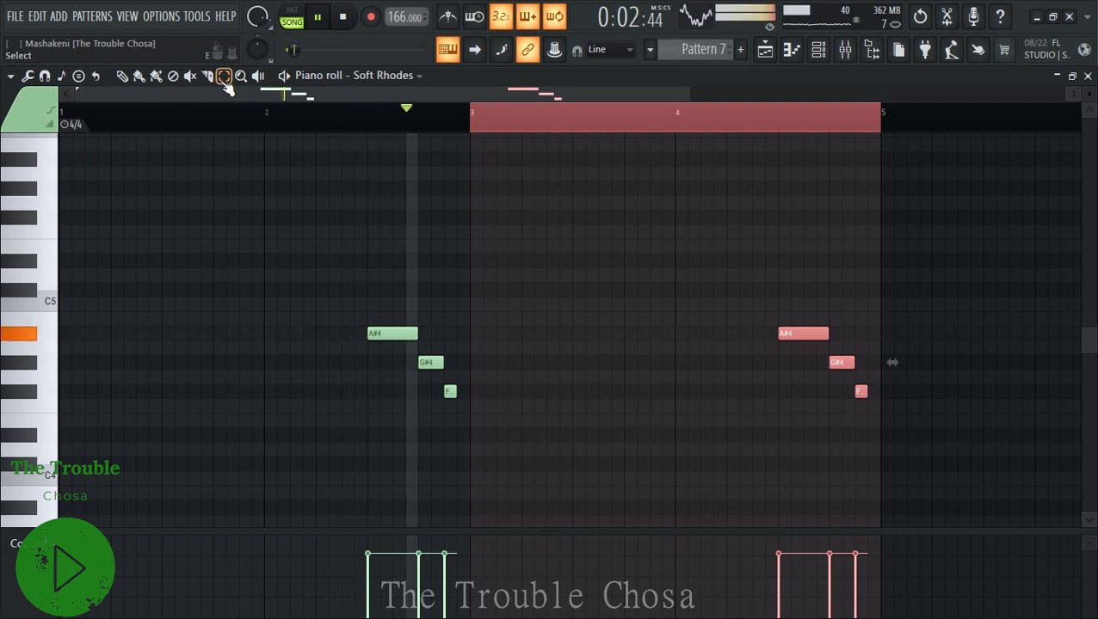
click(23, 394)
click(609, 49)
click(607, 104)
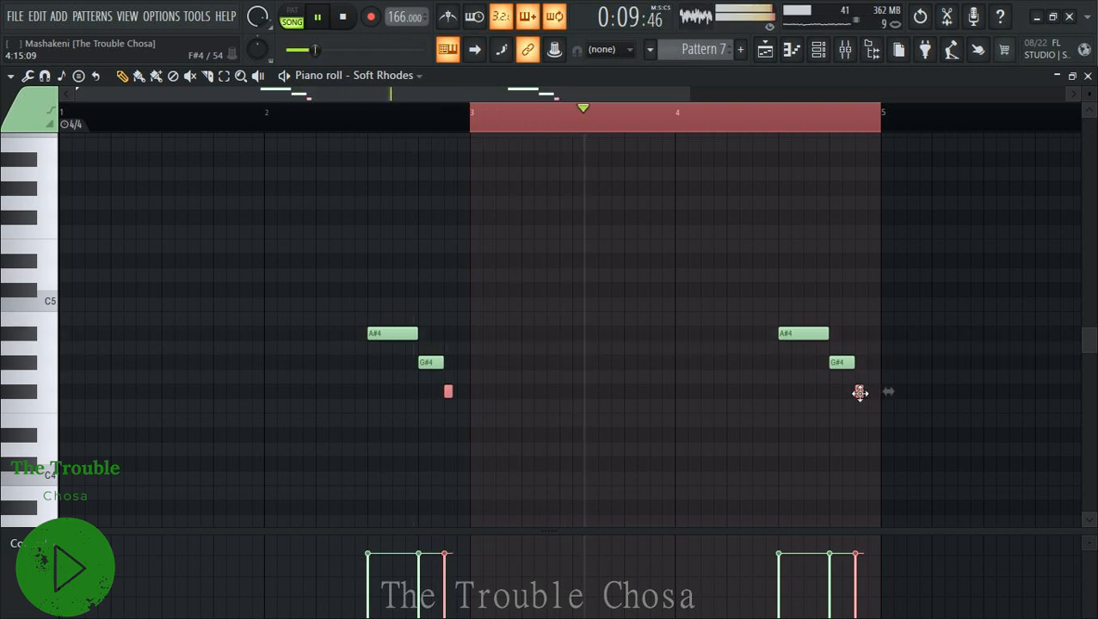
click(602, 66)
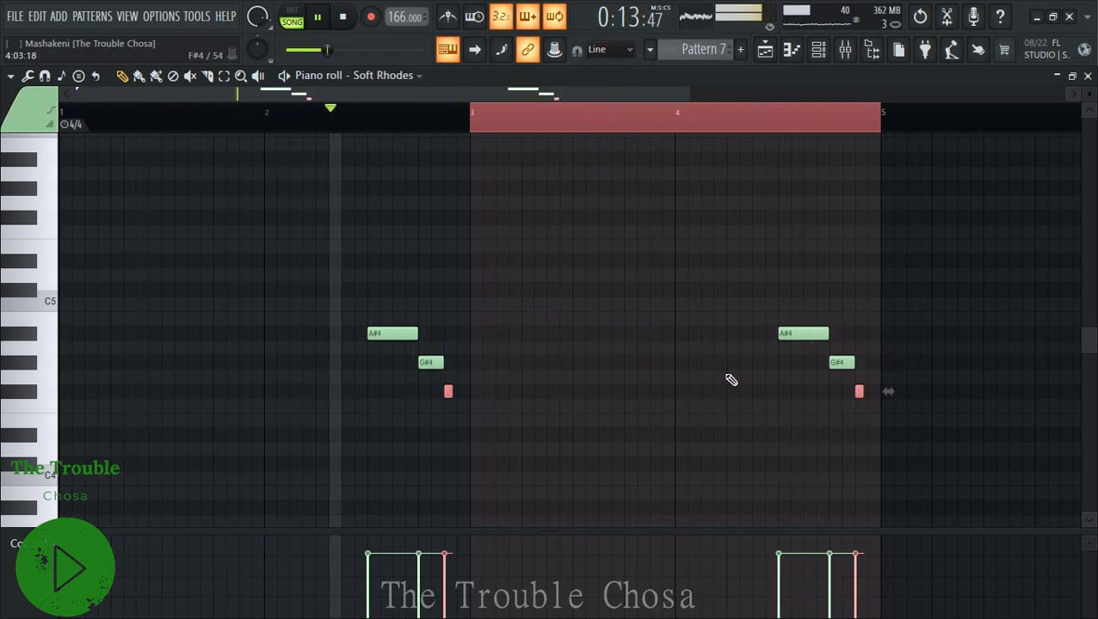
Open bar 4 of Soft Rhodes with a two-step C#5 at step 1, three-step D#5 at step 3 and five-step C#5 at step 5.
click(751, 292)
drag(753, 289, 744, 289)
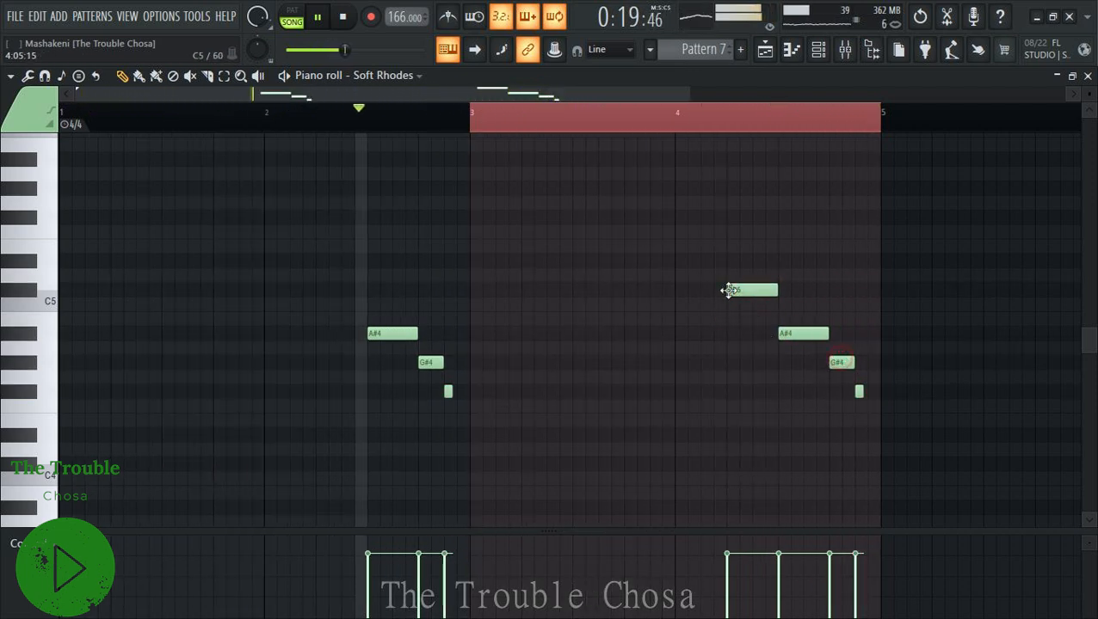
click(707, 262)
click(684, 292)
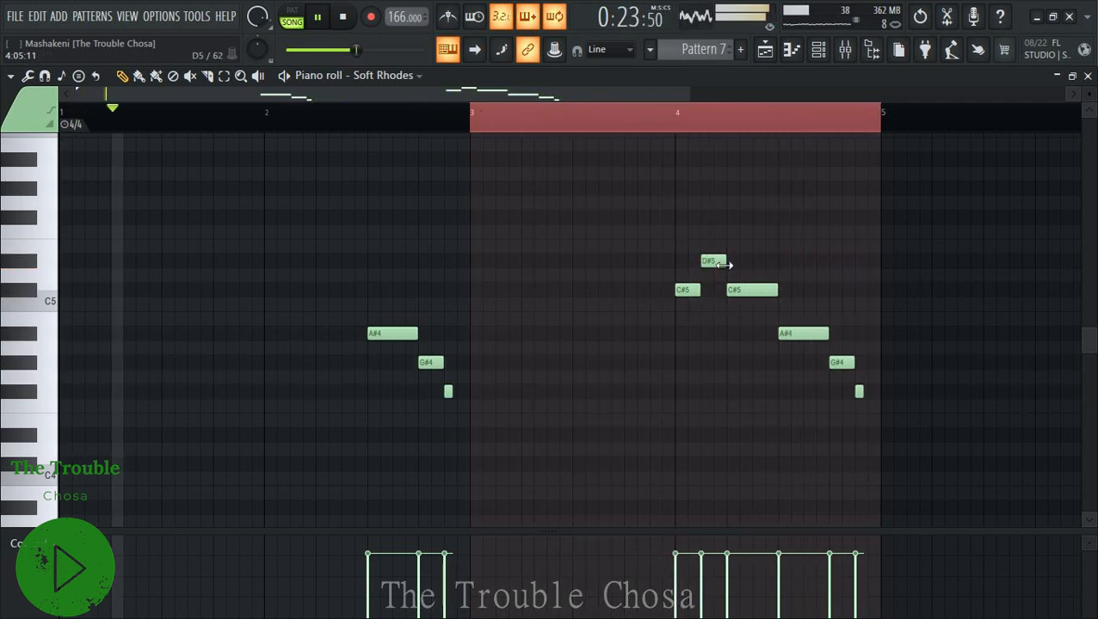
drag(725, 264, 791, 290)
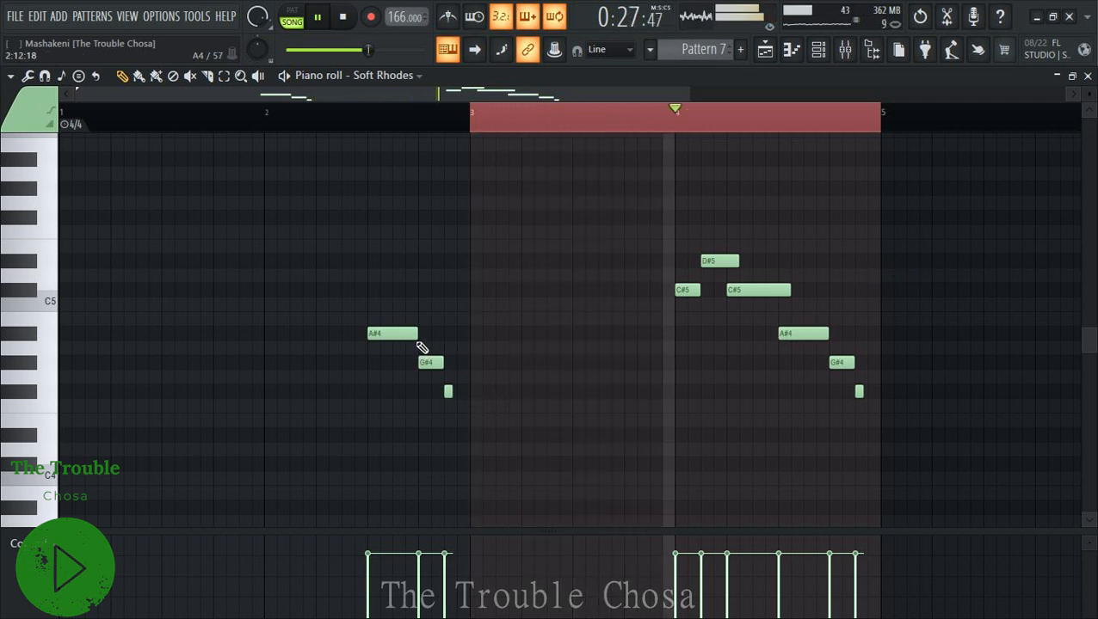
click(1088, 76)
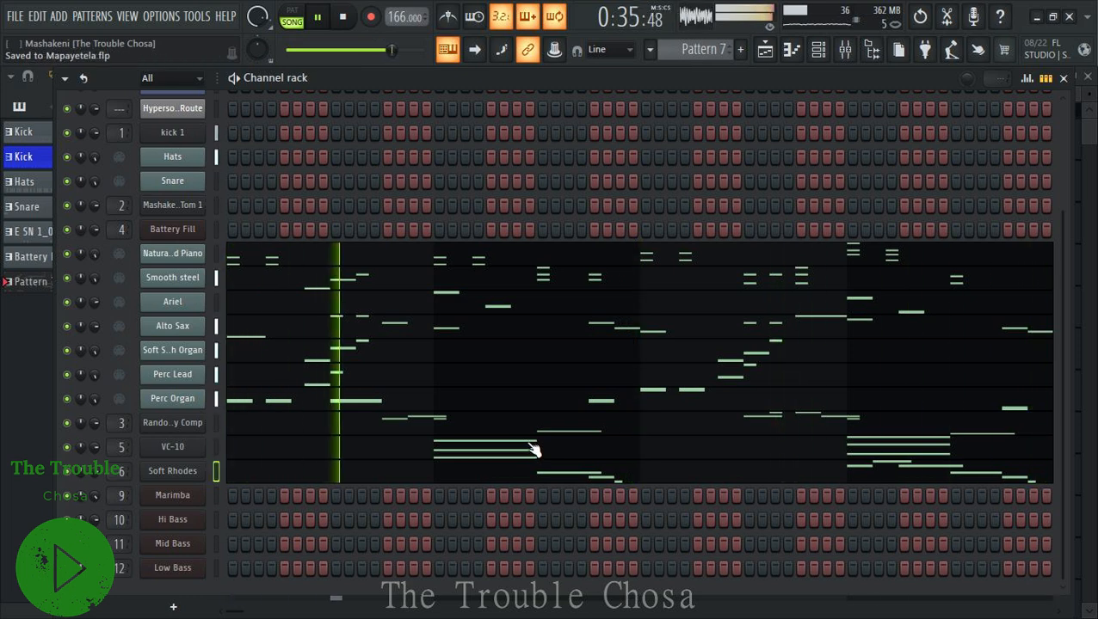
Copy the piano channel's notes and paste them into the Marimba channel.
right_click(189, 258)
click(376, 270)
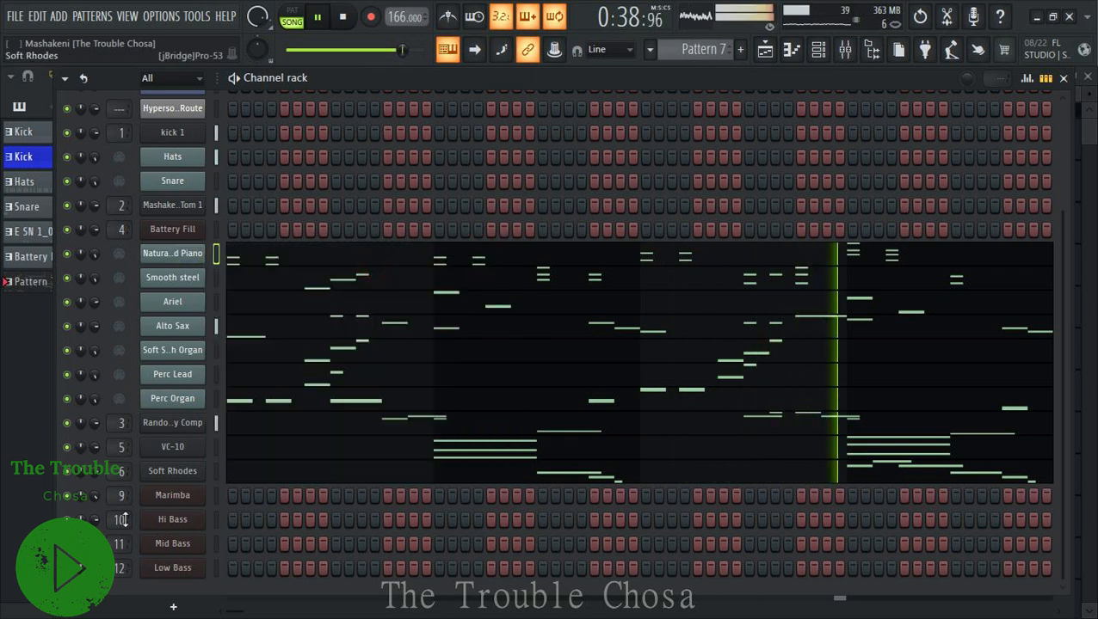
right_click(172, 497)
click(387, 424)
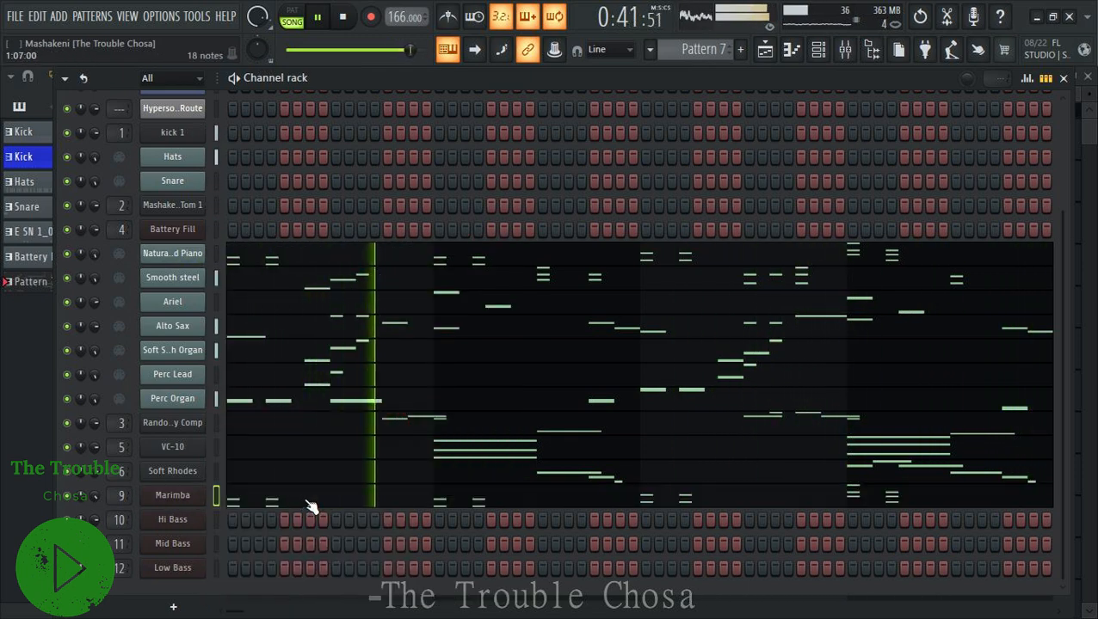
Raise all Marimba notes one octave and move the C#7 at the start of bar 4 down to C#6.
click(311, 506)
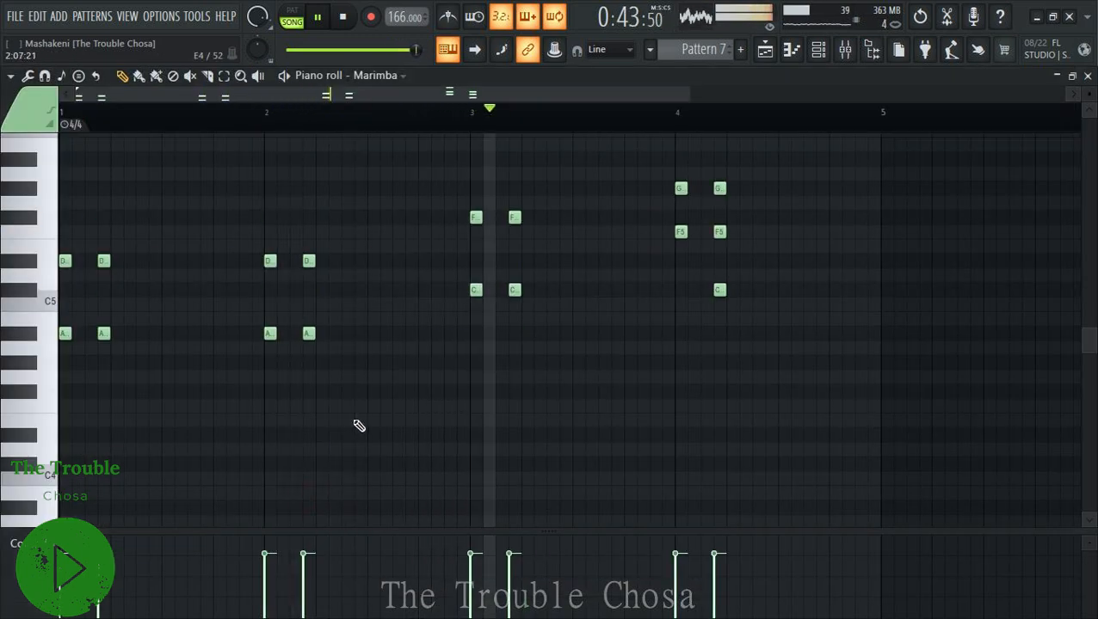
key(ctrl+Up)
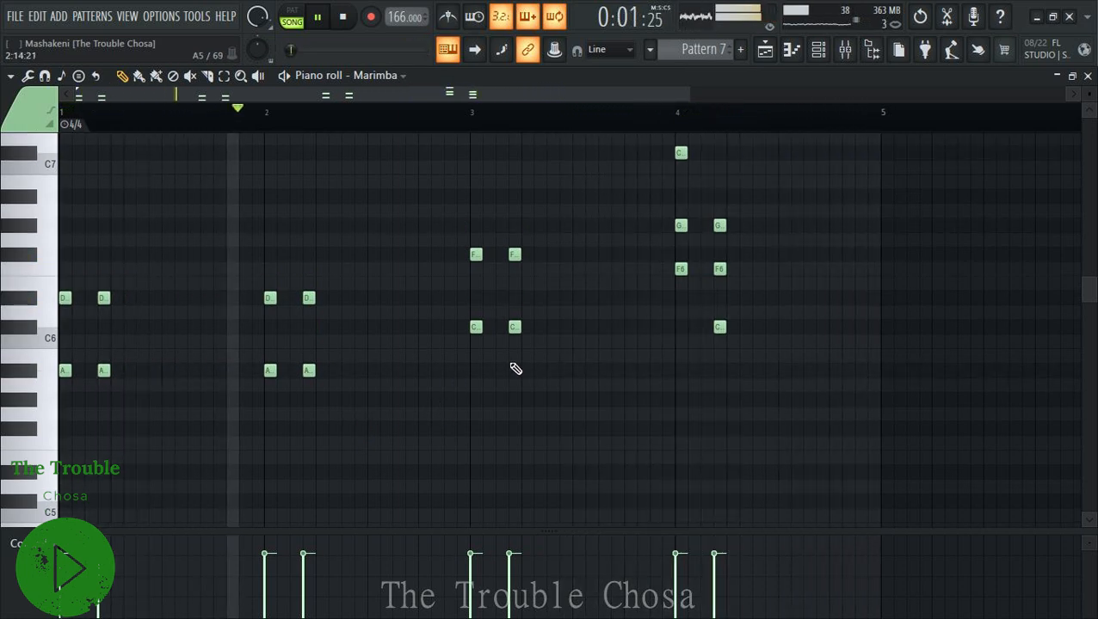
drag(681, 152, 677, 332)
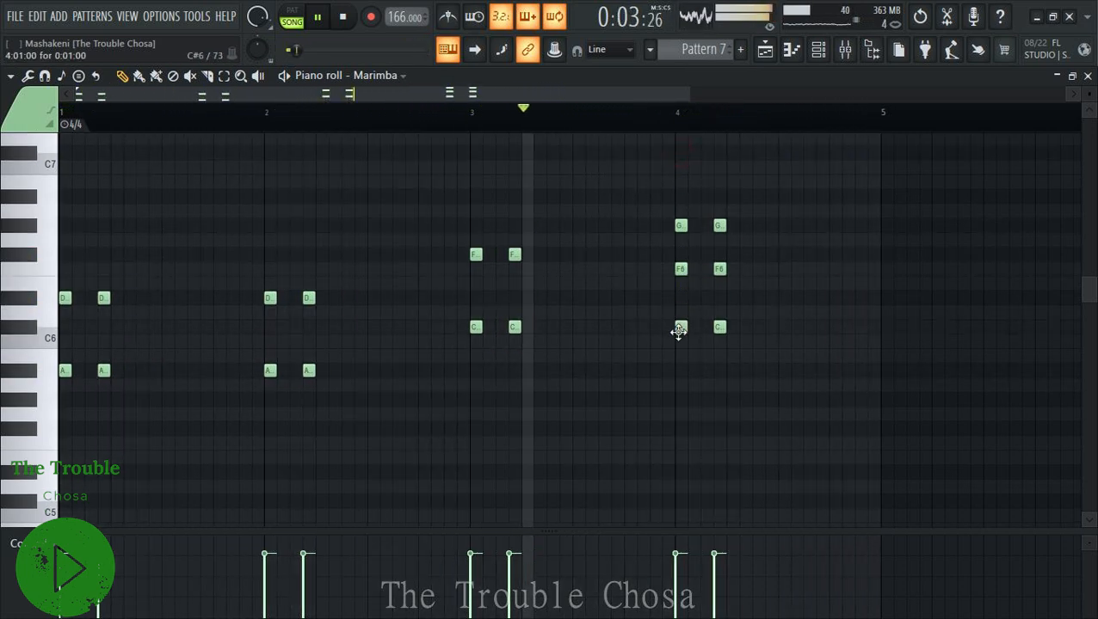
Add a one-step Marimba pair of F#6 and C#6 at step 15 of bar 3.
click(654, 256)
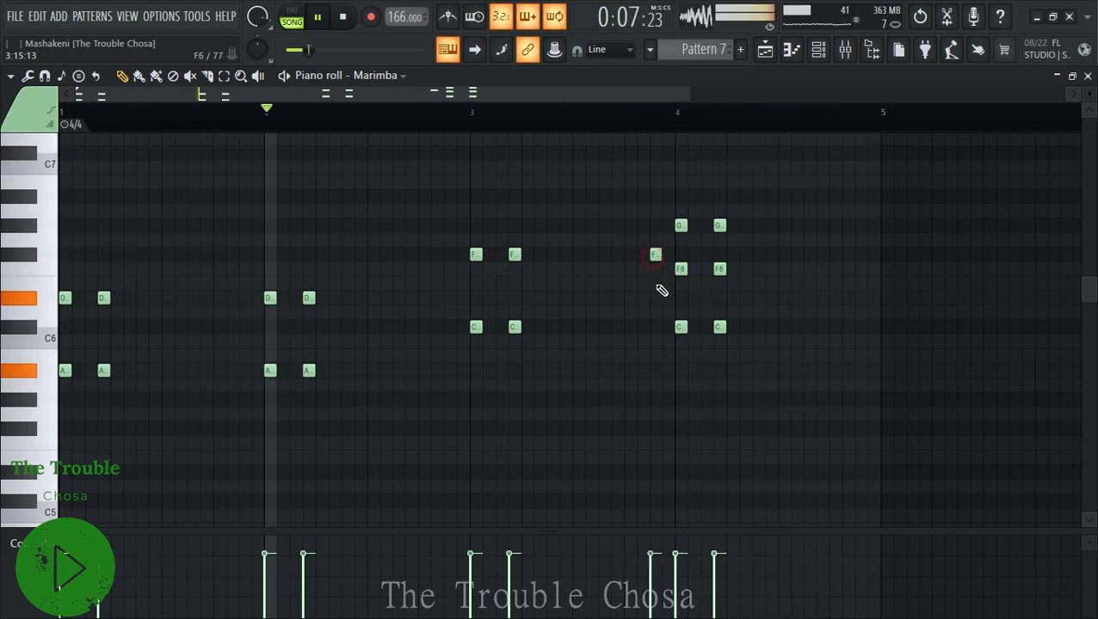
click(652, 335)
right_click(655, 343)
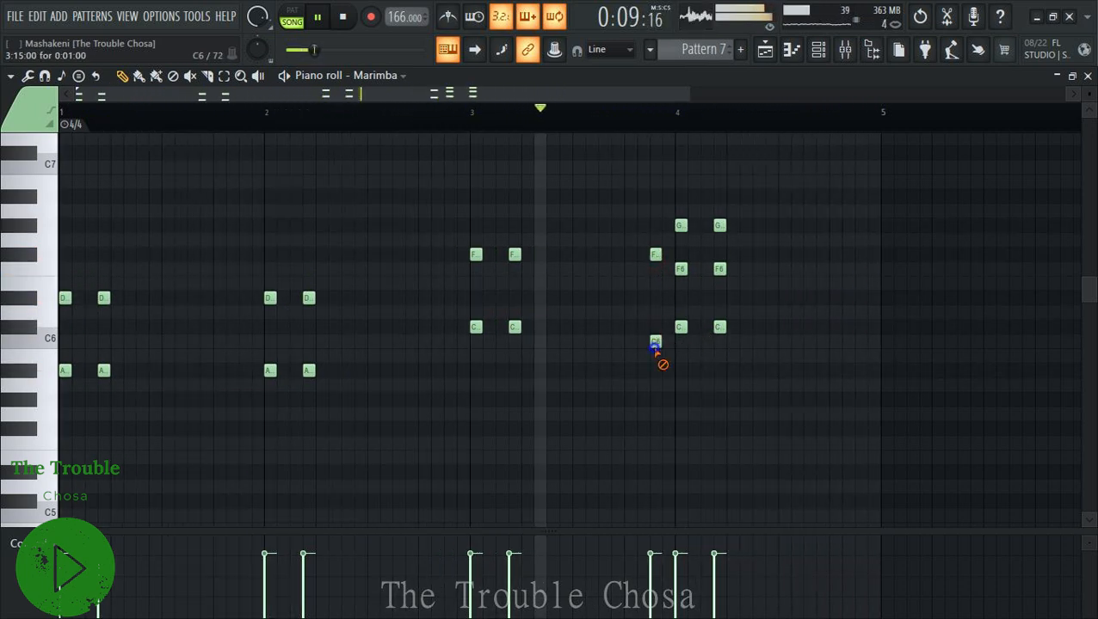
click(652, 301)
right_click(652, 300)
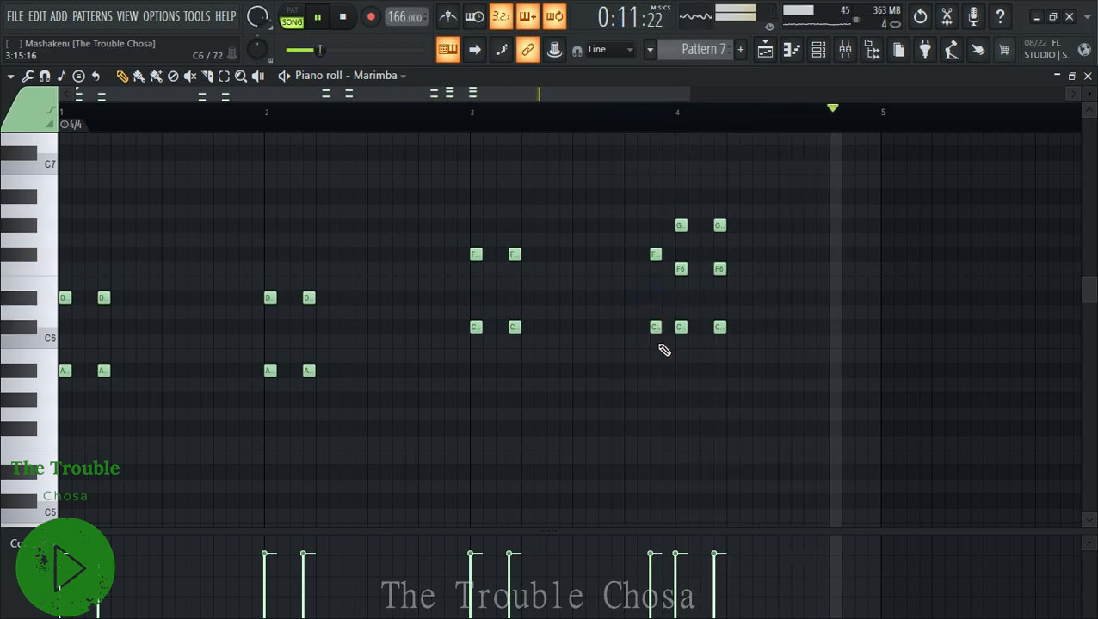
Add one-step Marimba pairs at step 15: A#5 and D#6 in bar 1, D#6 and A#6 in bar 2, G#5 and C#6 in bar 4.
click(243, 373)
click(243, 300)
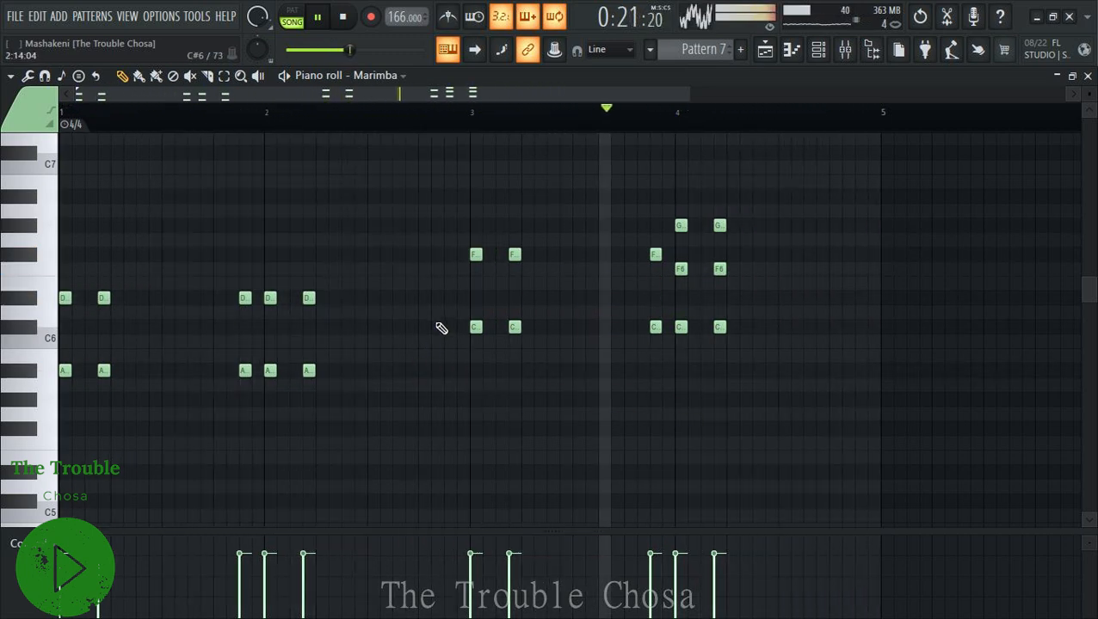
click(449, 297)
click(449, 197)
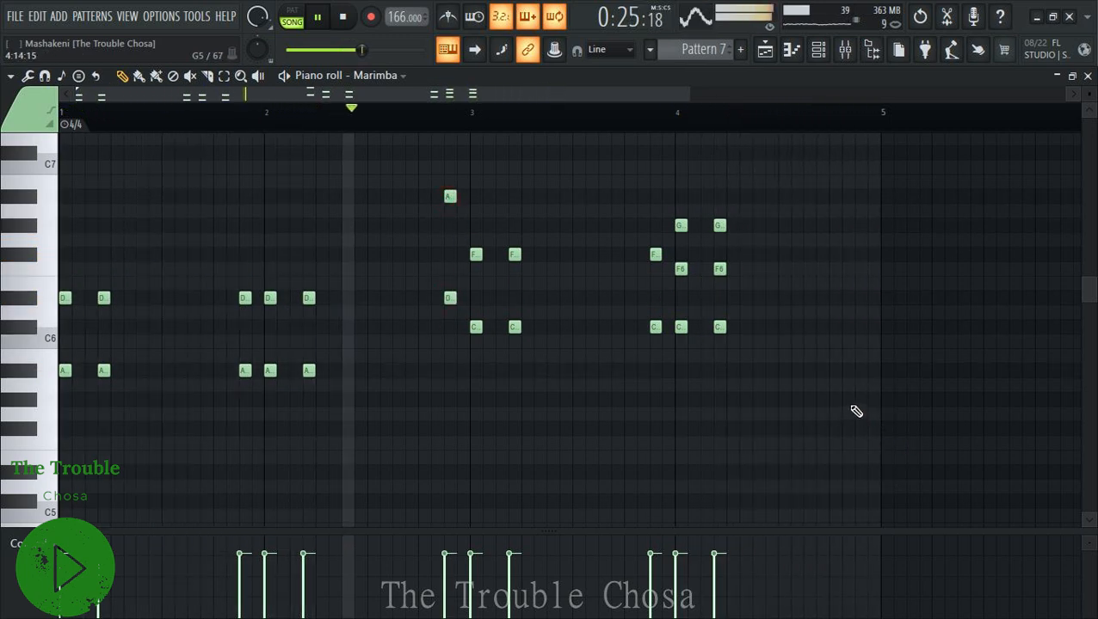
click(858, 398)
click(859, 328)
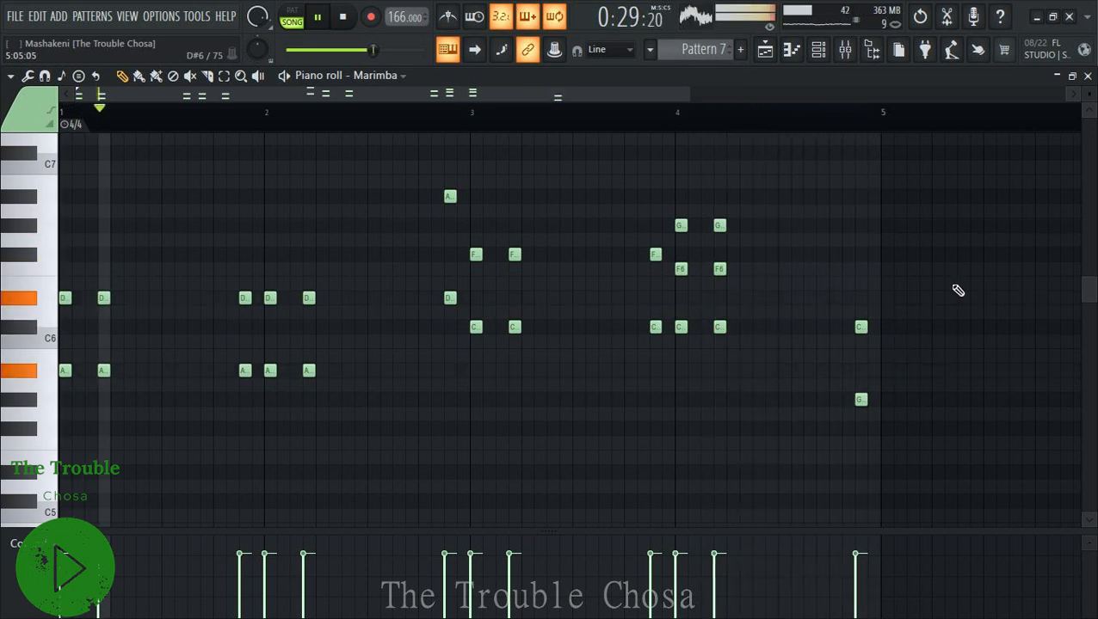
click(1088, 77)
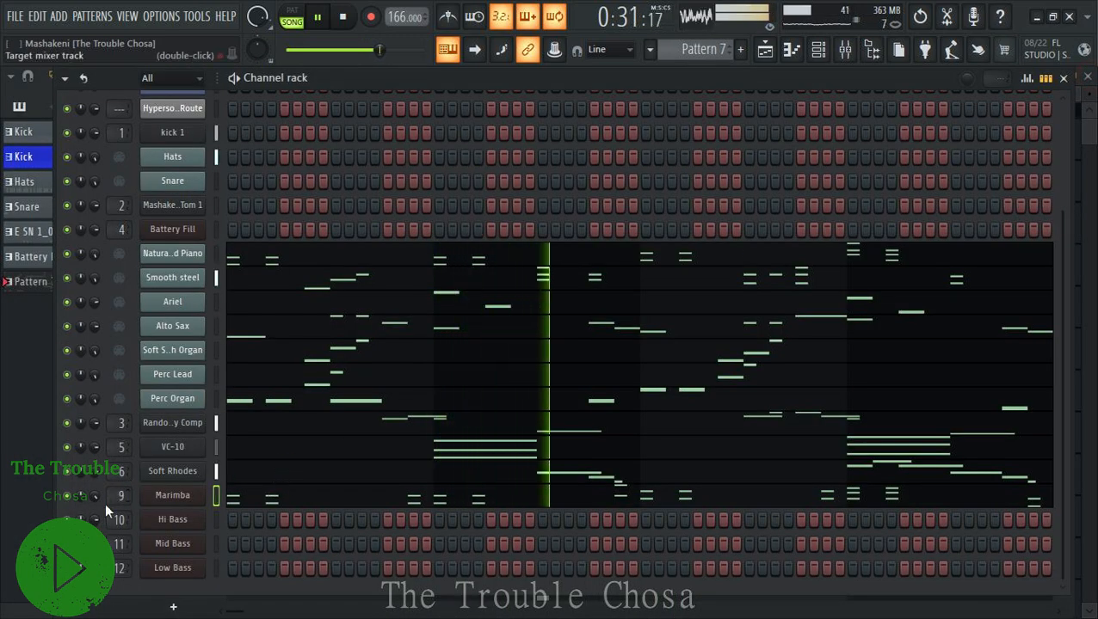
right_click(90, 480)
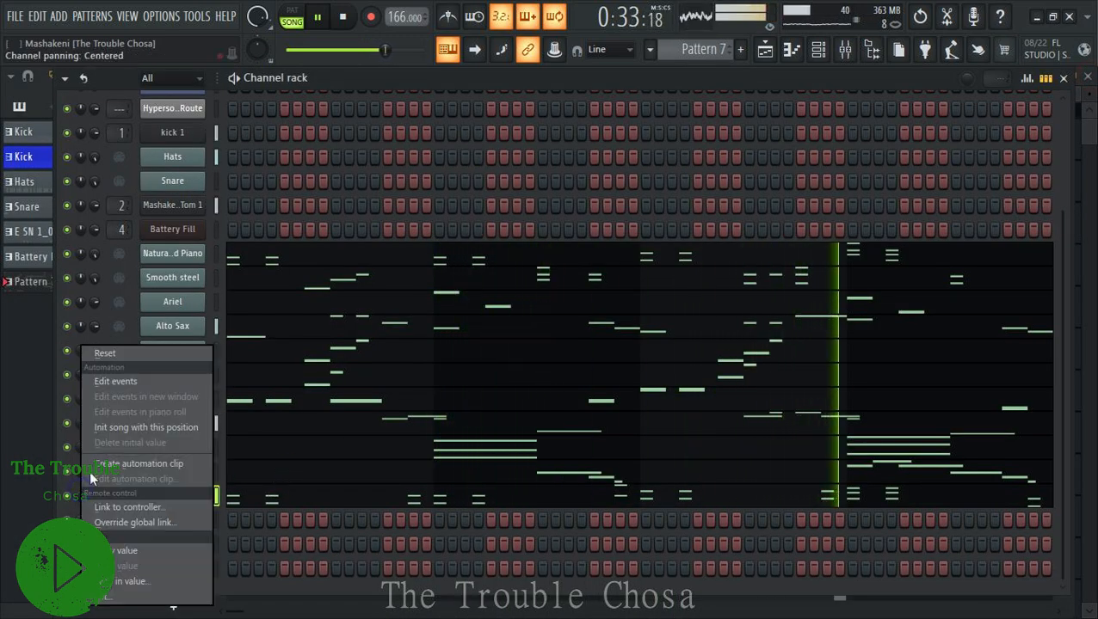
click(105, 353)
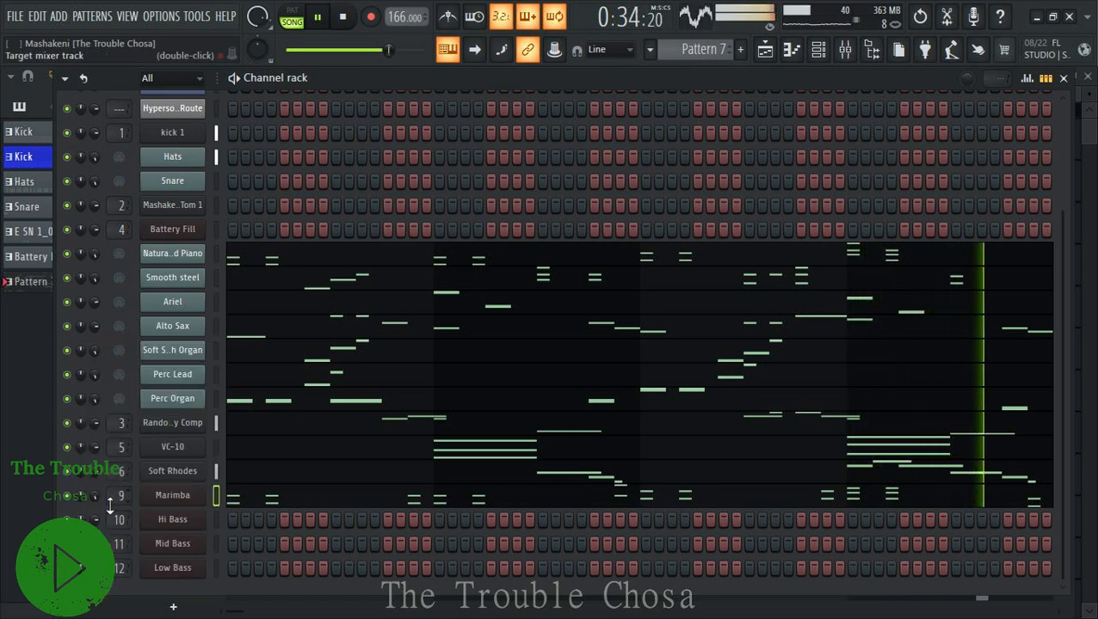
Transpose the whole Marimba part, including its added pairs, up by another octave.
click(276, 498)
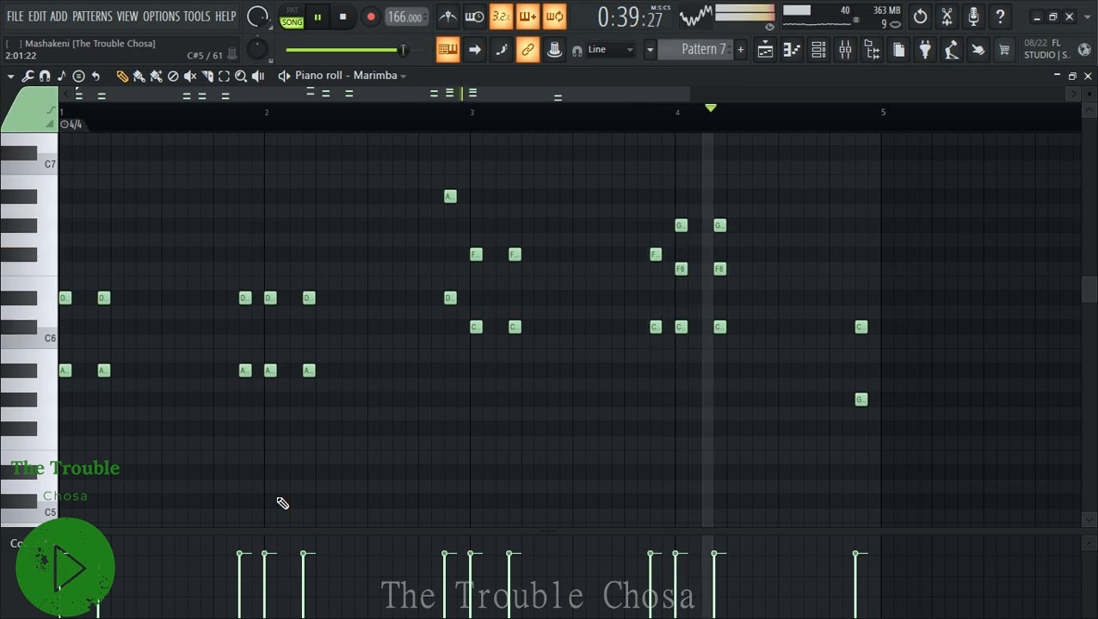
key(ctrl+Up)
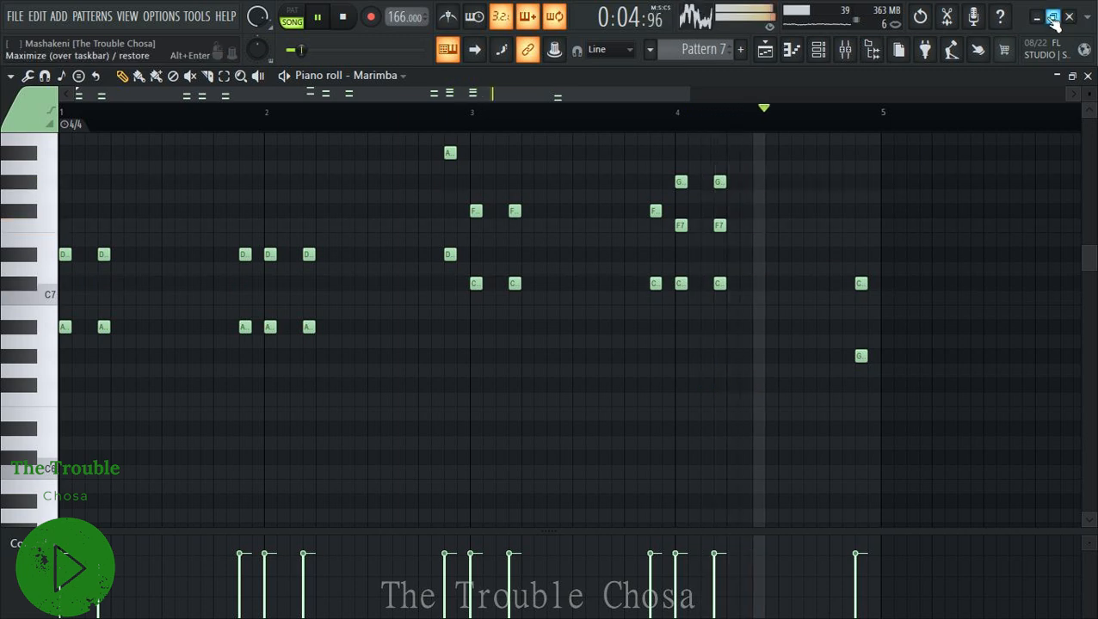
click(1087, 75)
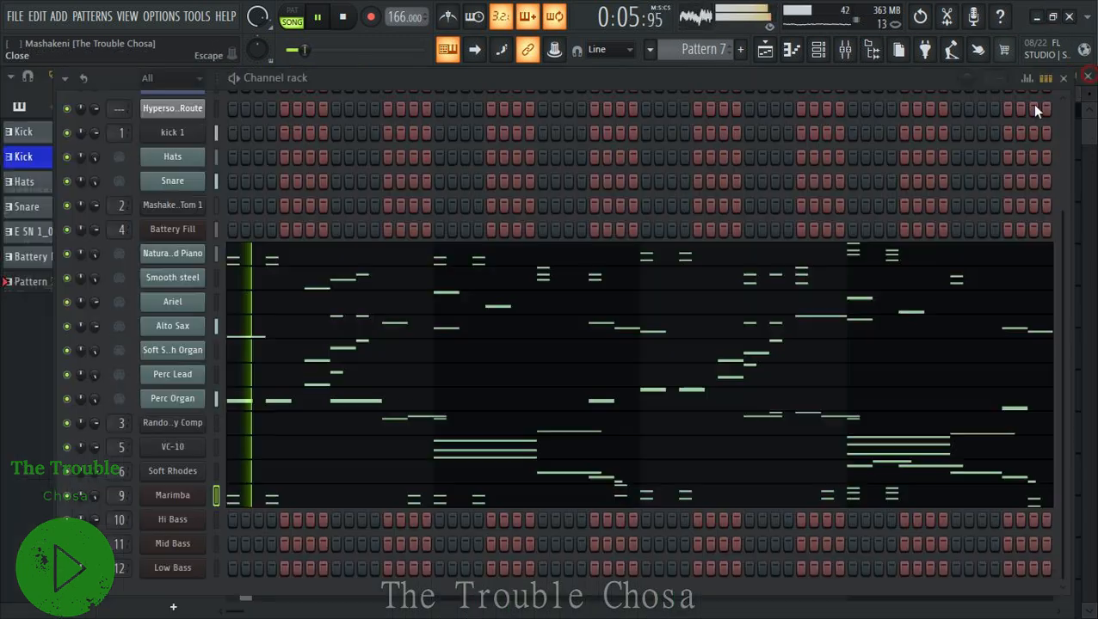
In bar 1 of the Hi Bass channel, place one-step D#5 notes at steps 1, 4, 9 and 15.
right_click(179, 525)
click(275, 388)
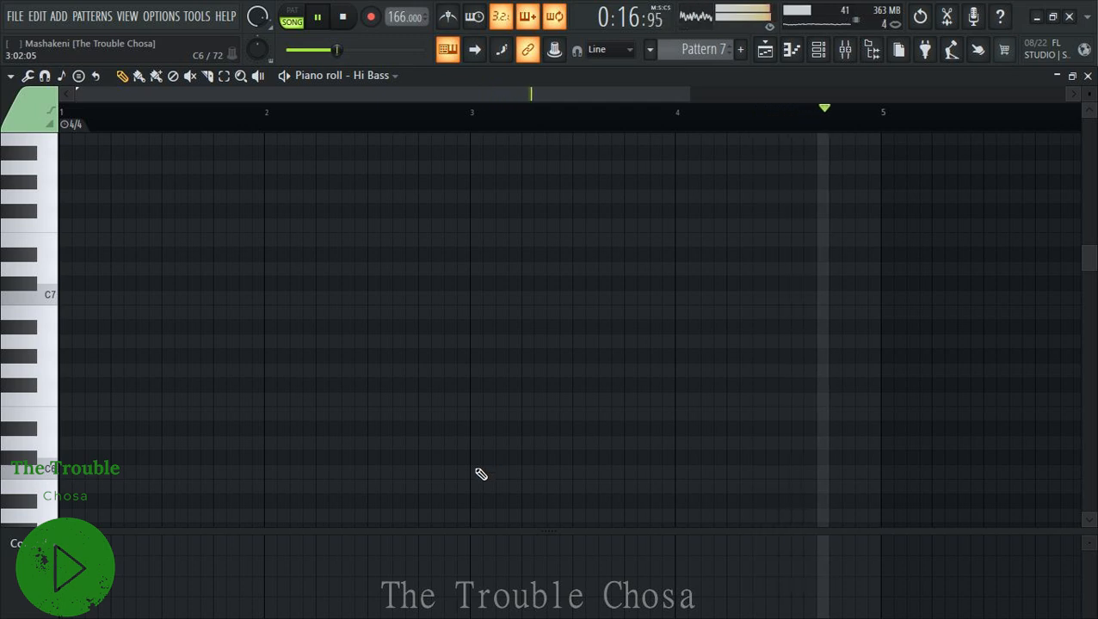
scroll(121, 372, down, 2)
scroll(121, 372, down, 3)
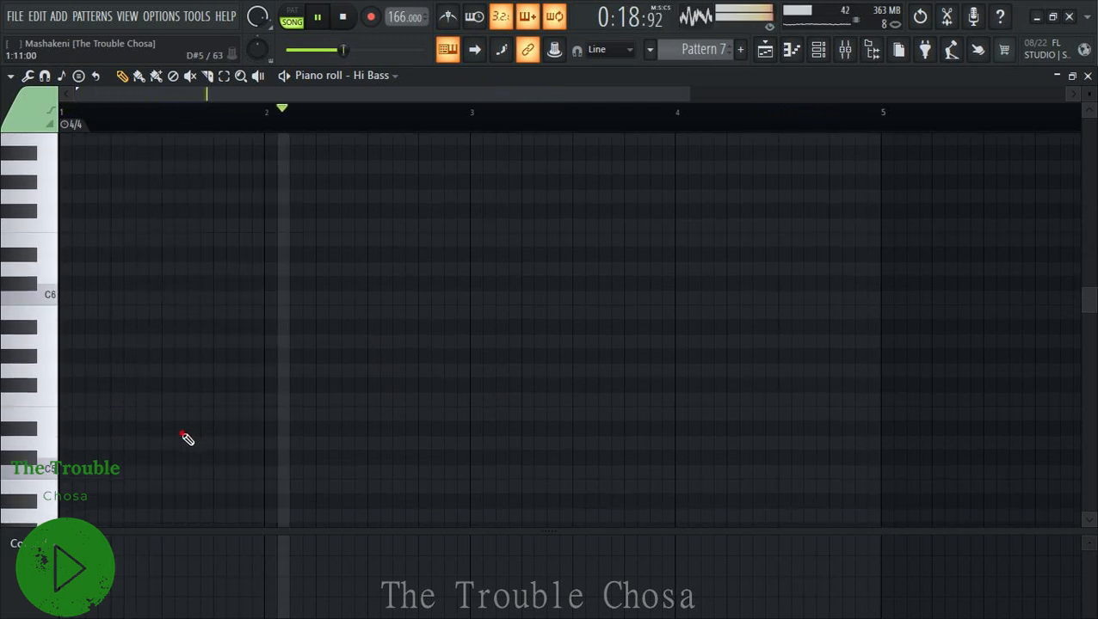
click(65, 429)
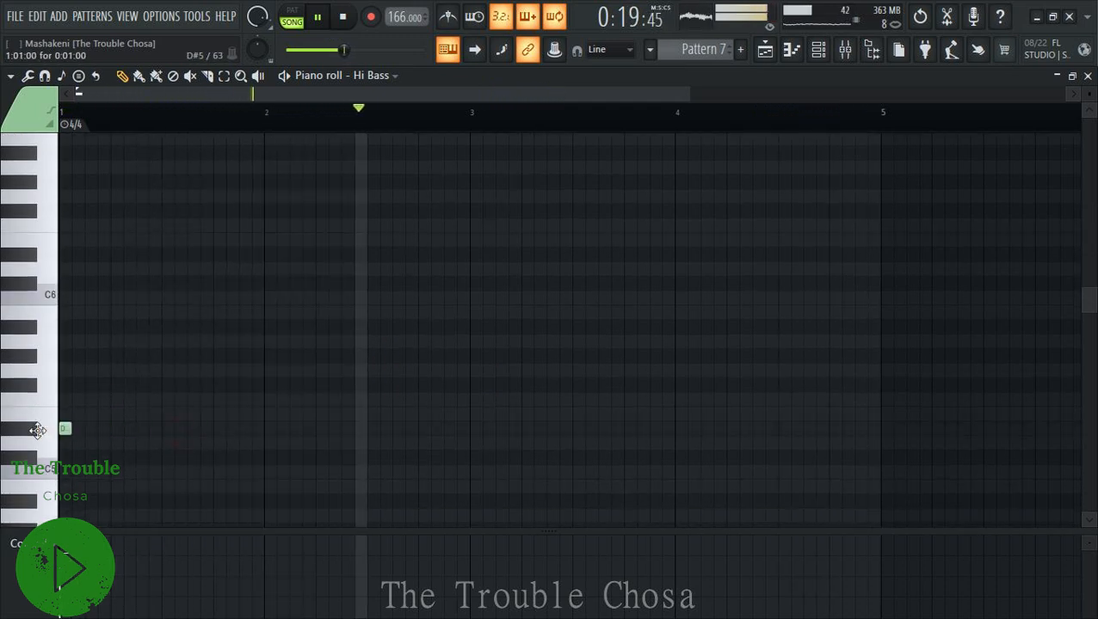
click(103, 430)
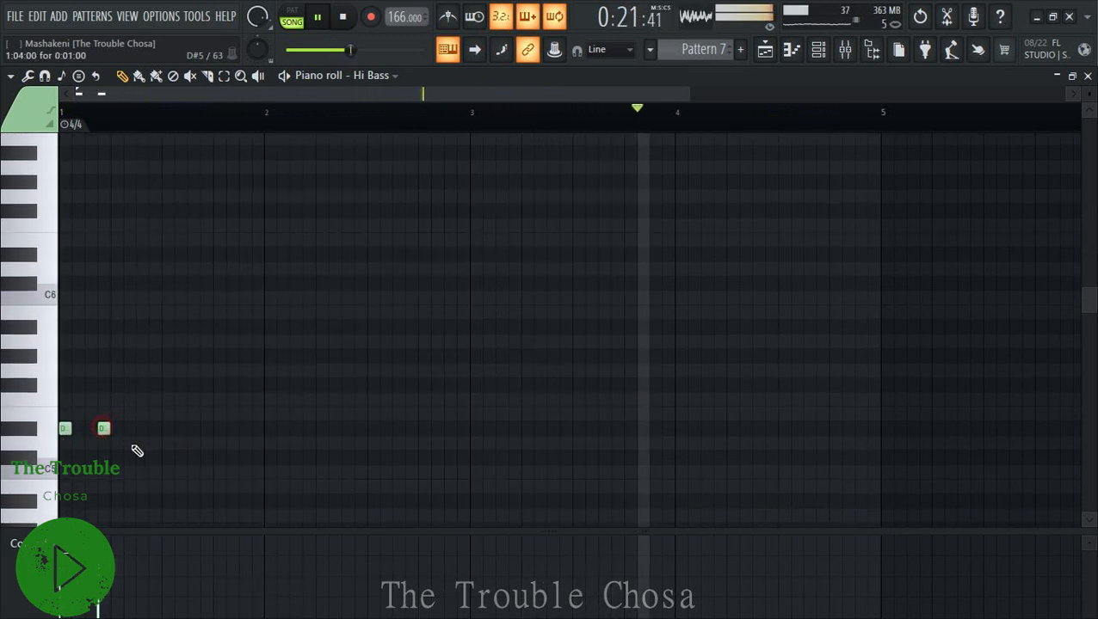
click(165, 429)
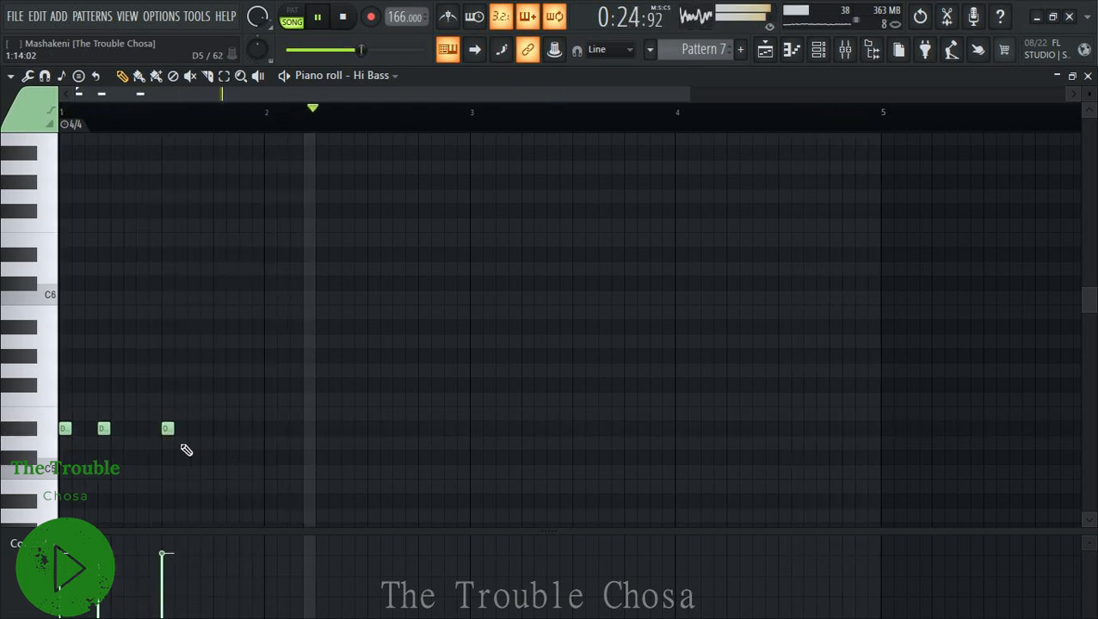
click(243, 430)
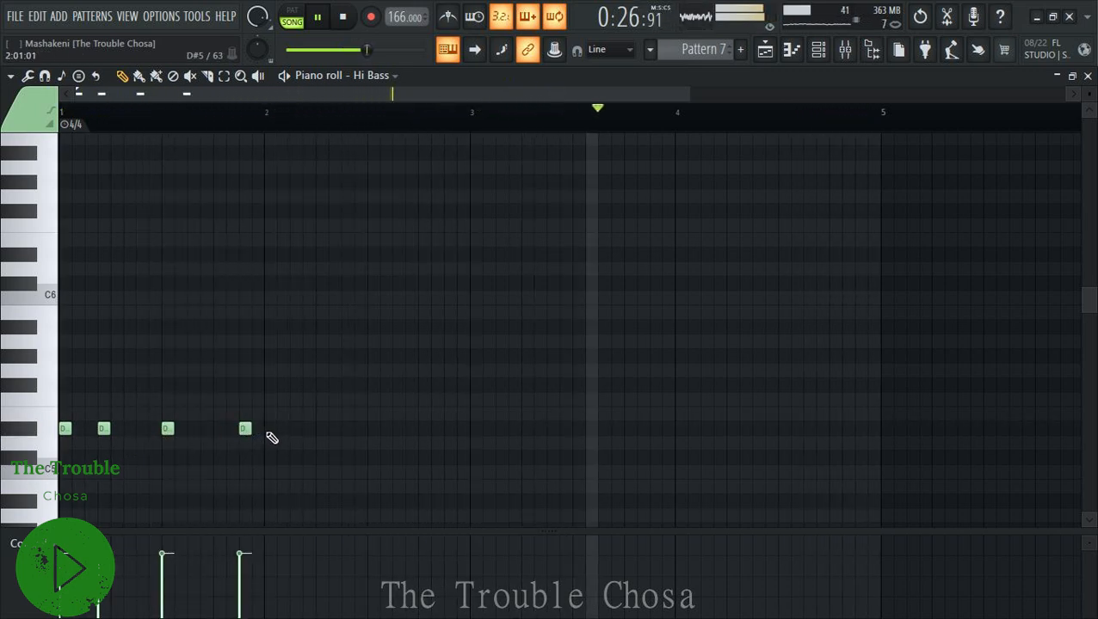
In bar 2 of Hi Bass, place one-step D#5 notes at steps 1, 4 and 9 and a one-step D#6 at step 13.
click(268, 429)
click(306, 429)
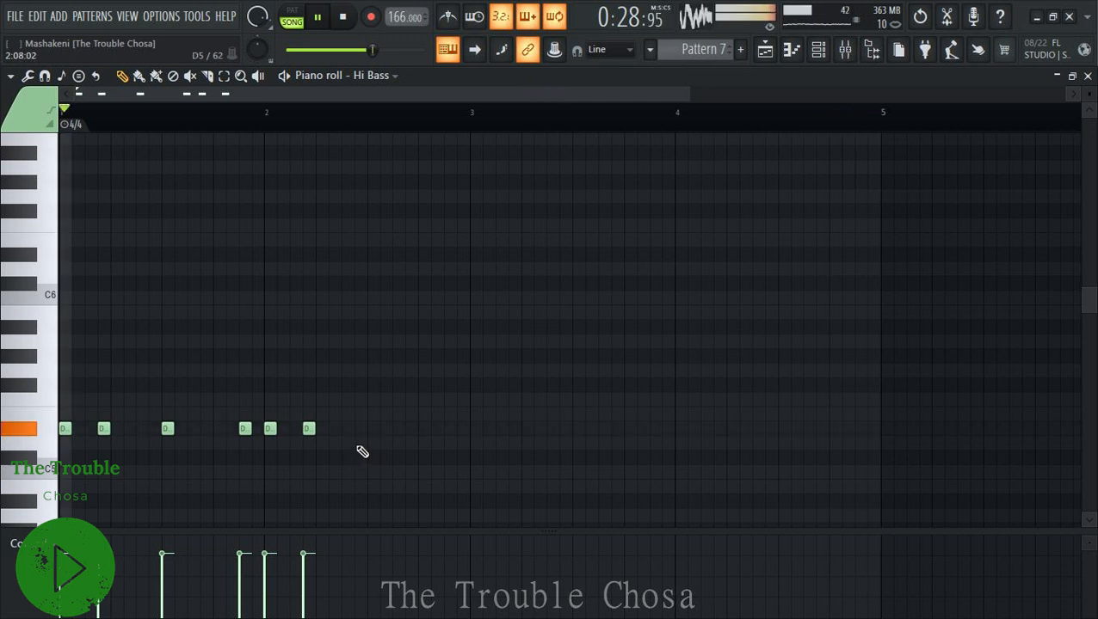
click(370, 428)
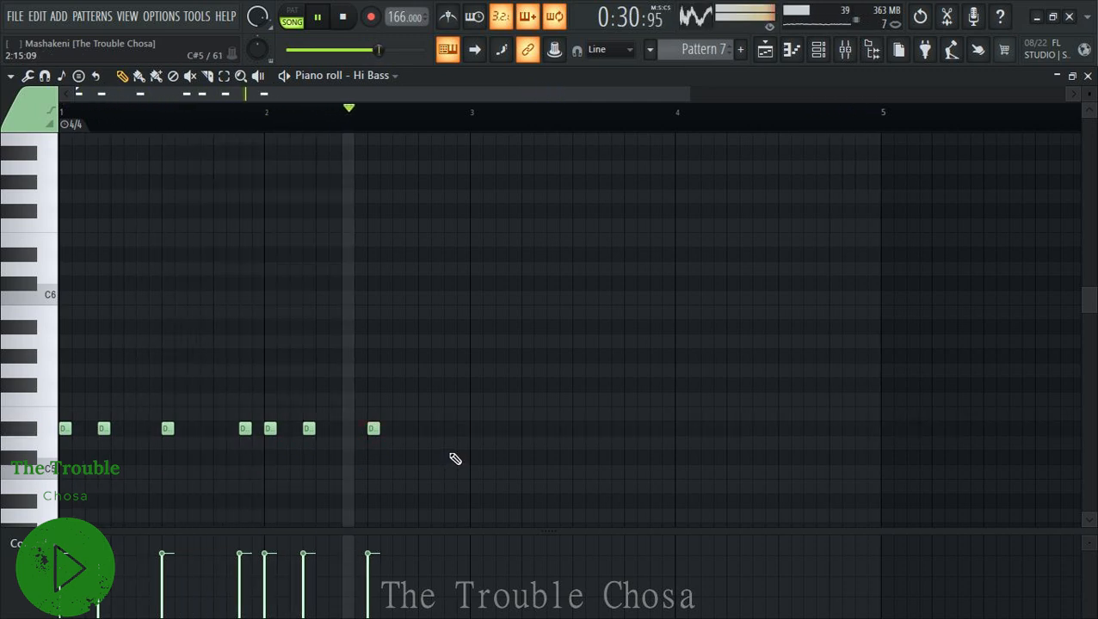
click(424, 256)
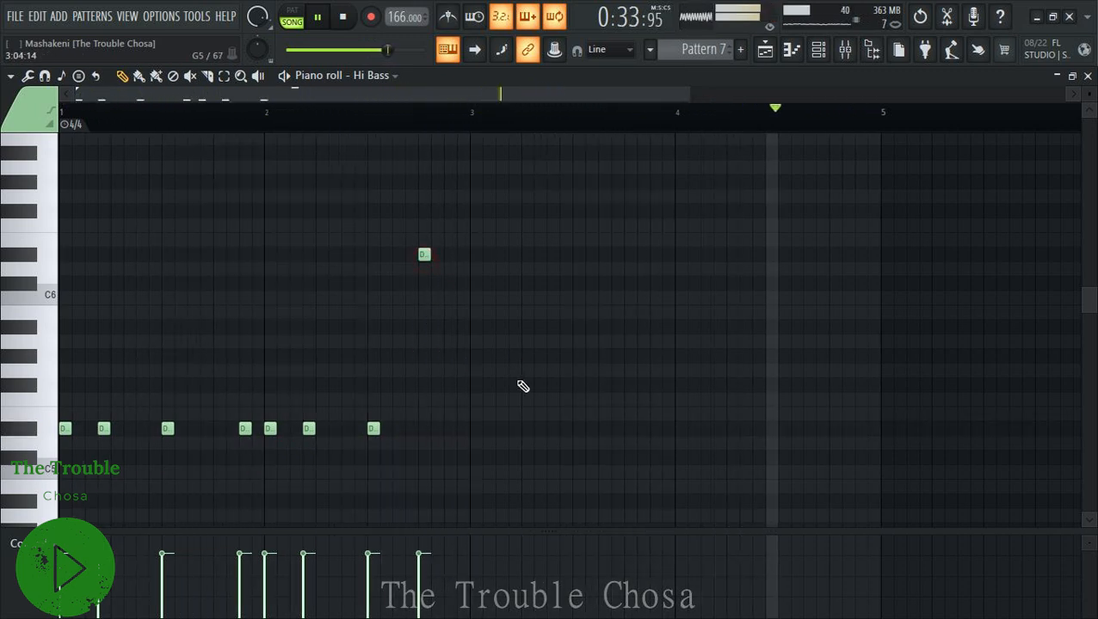
In bar 3 of Hi Bass, place one-step F#5 notes at steps 1, 4 and 9.
click(476, 385)
click(515, 384)
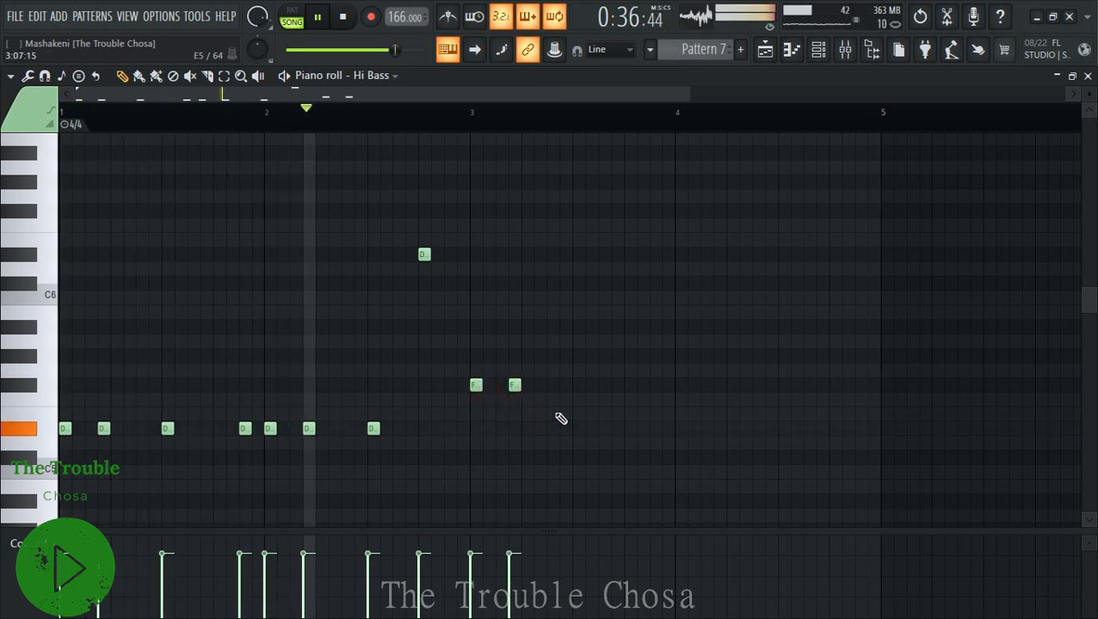
click(578, 385)
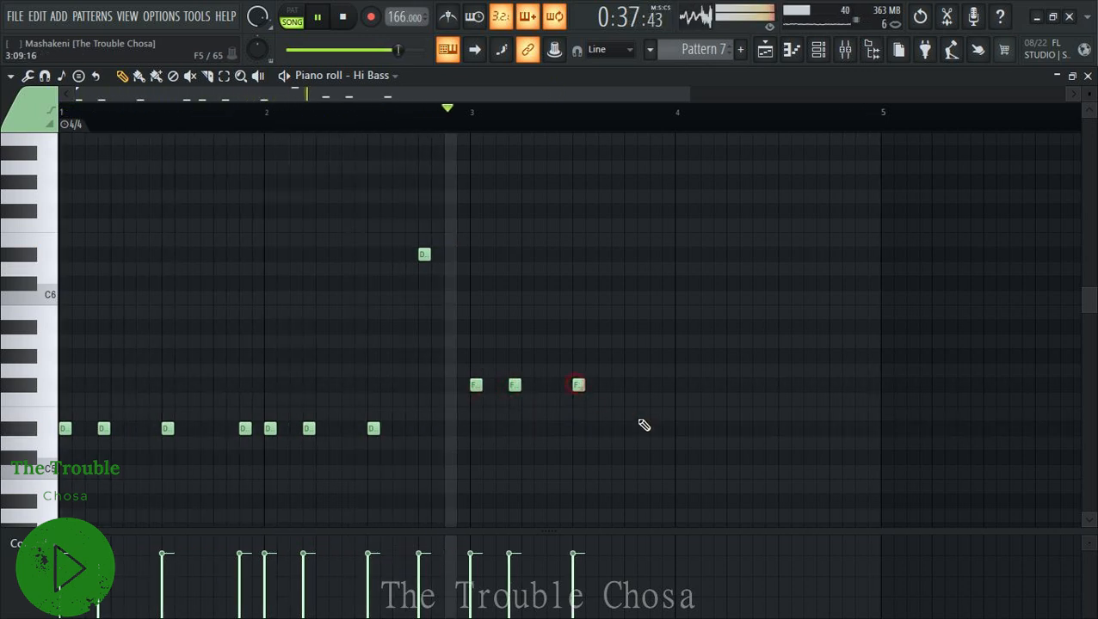
Add one-step Hi Bass notes: C#5 at steps 1, 4 and 9 and C#6 at steps 5 and 15 of bar 4, plus D#5 at bar 2 step 5.
click(680, 458)
click(719, 457)
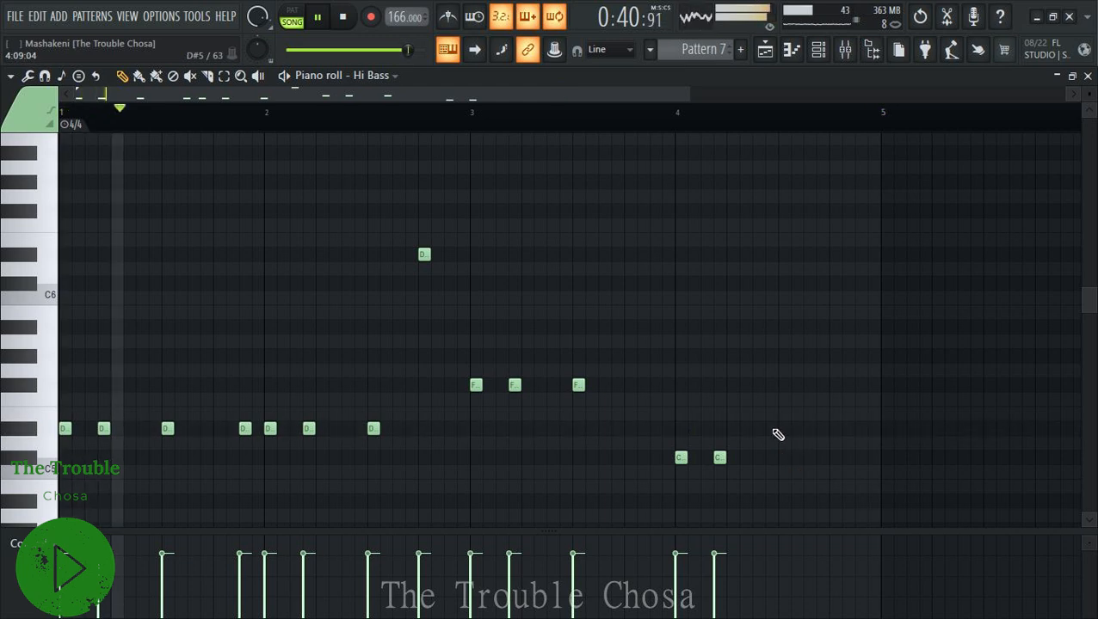
drag(731, 455, 732, 284)
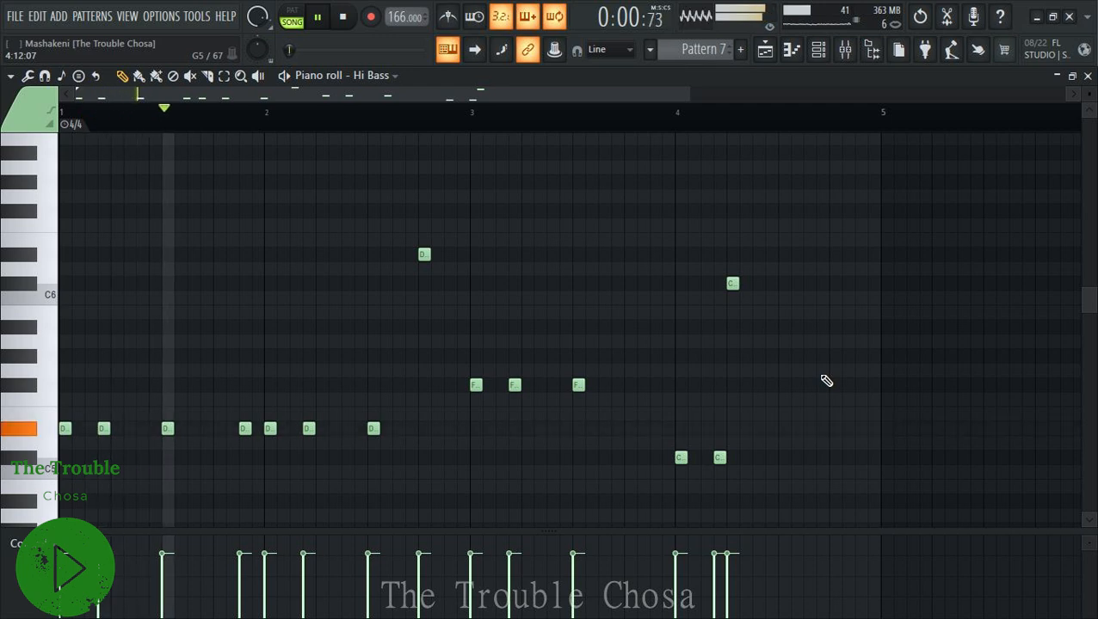
click(781, 459)
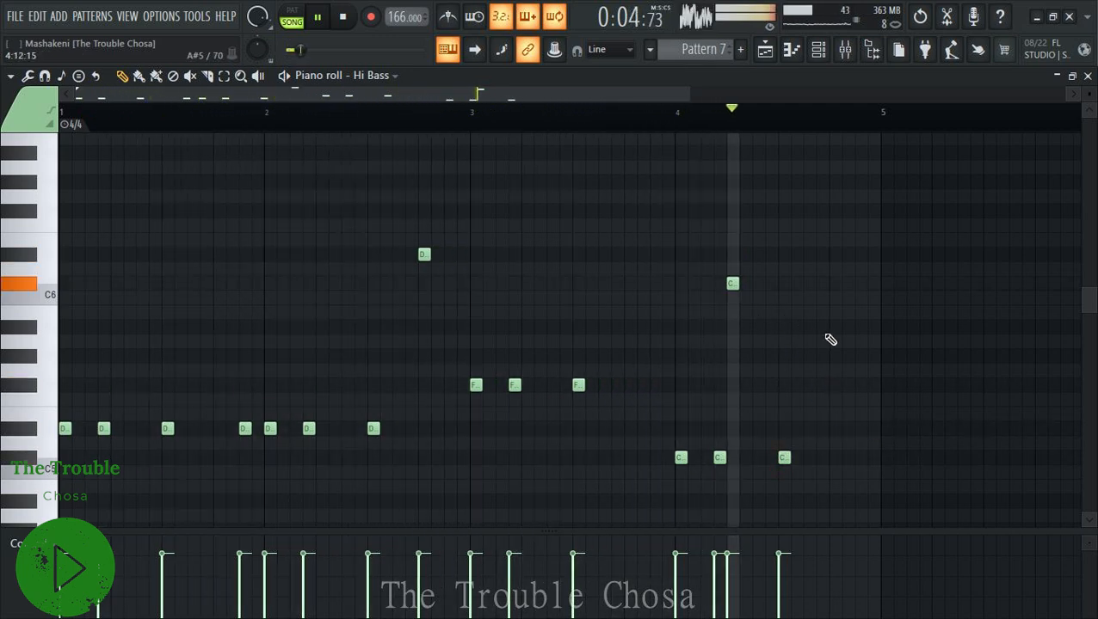
click(860, 285)
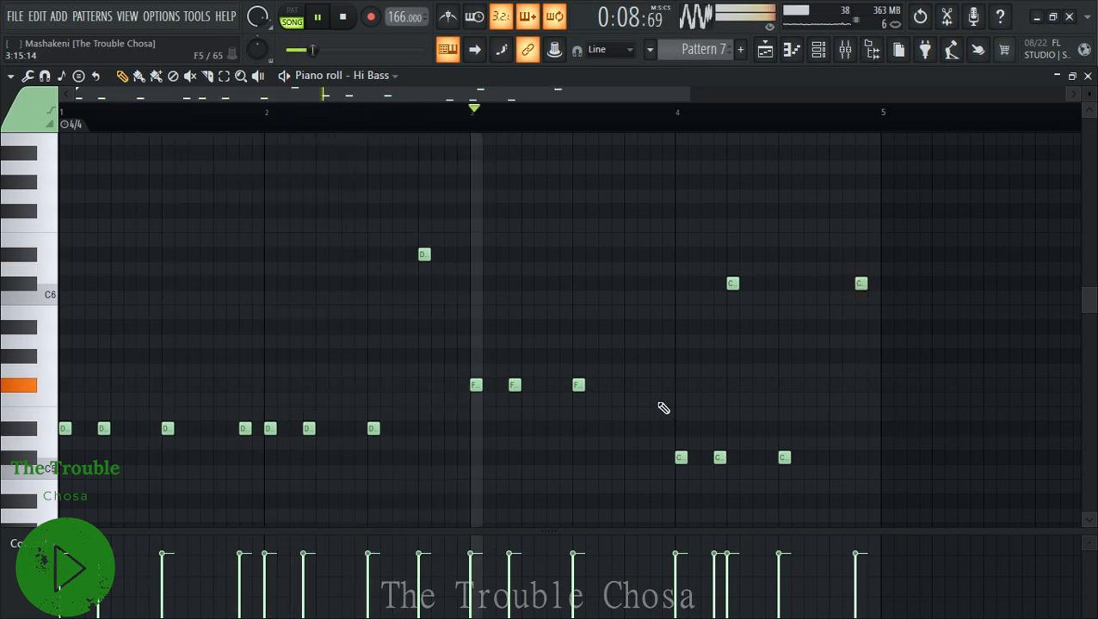
click(321, 430)
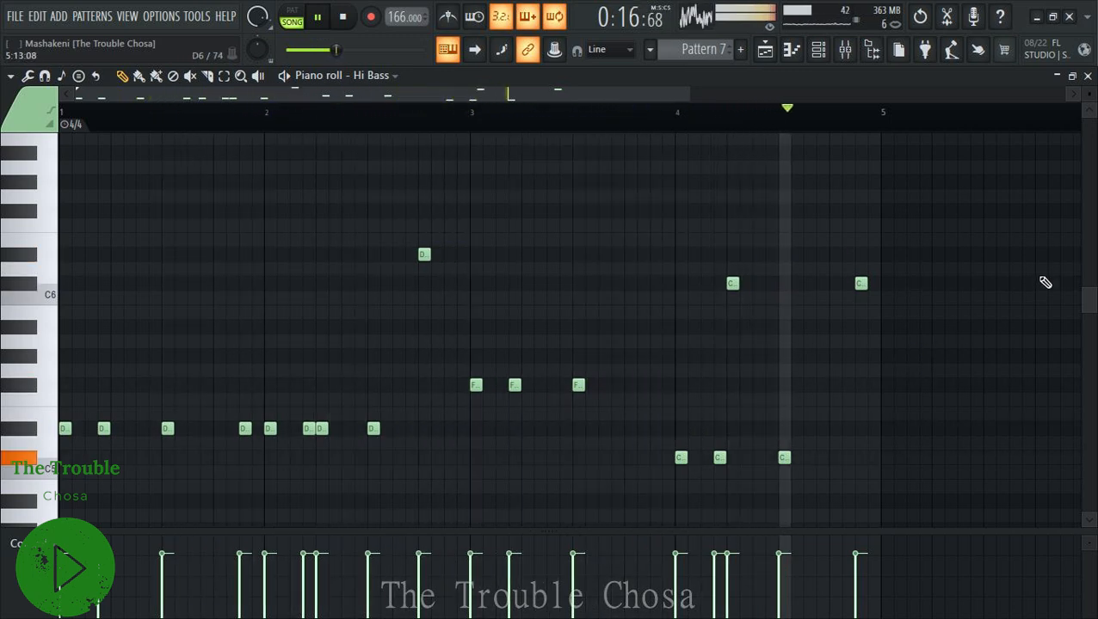
click(1087, 77)
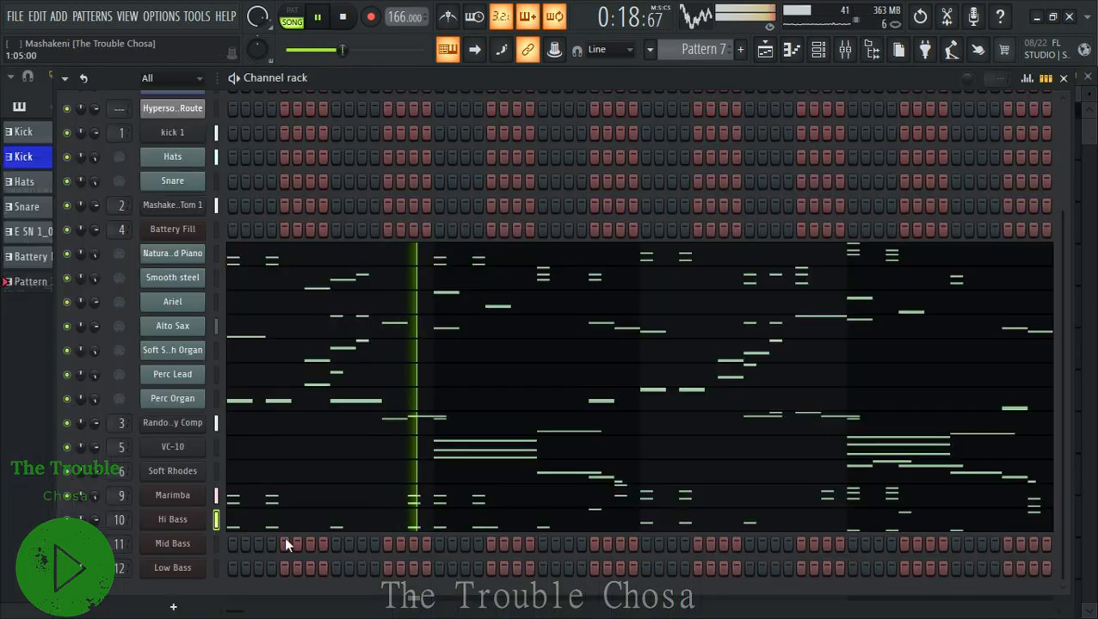
Copy the Hi Bass notes and paste them into the Mid Bass and Low Bass channels.
right_click(180, 521)
click(378, 406)
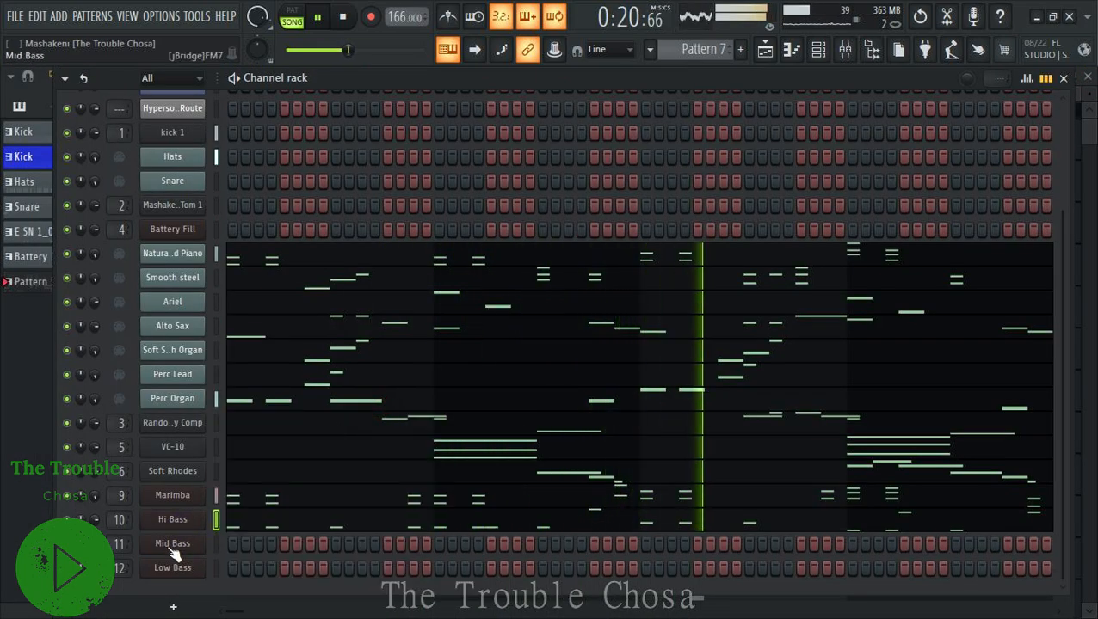
right_click(174, 552)
click(378, 422)
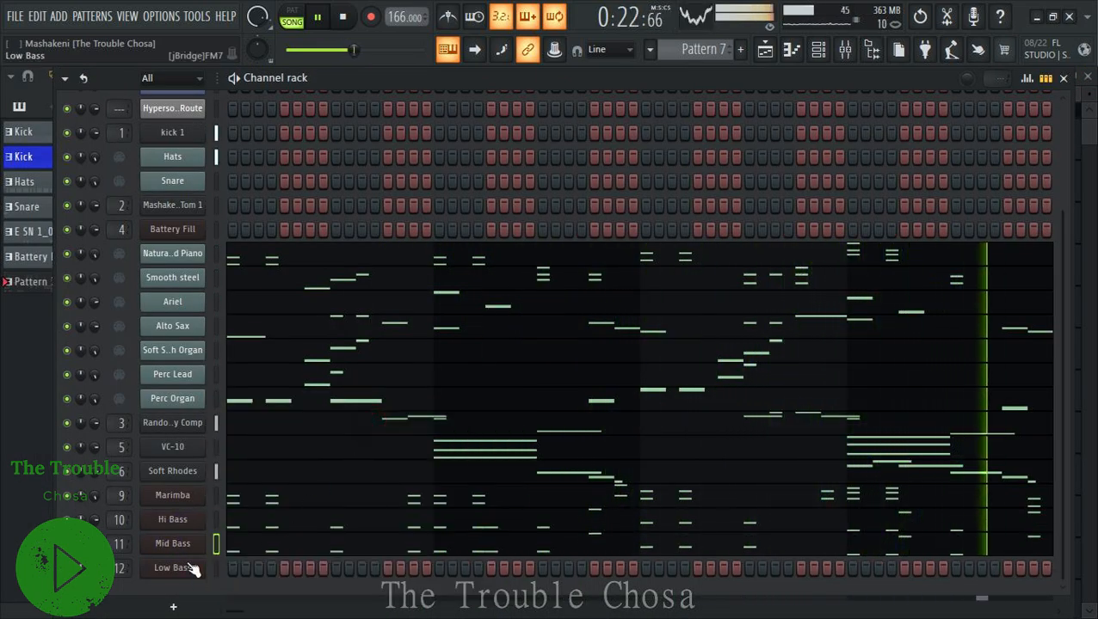
right_click(193, 569)
click(382, 421)
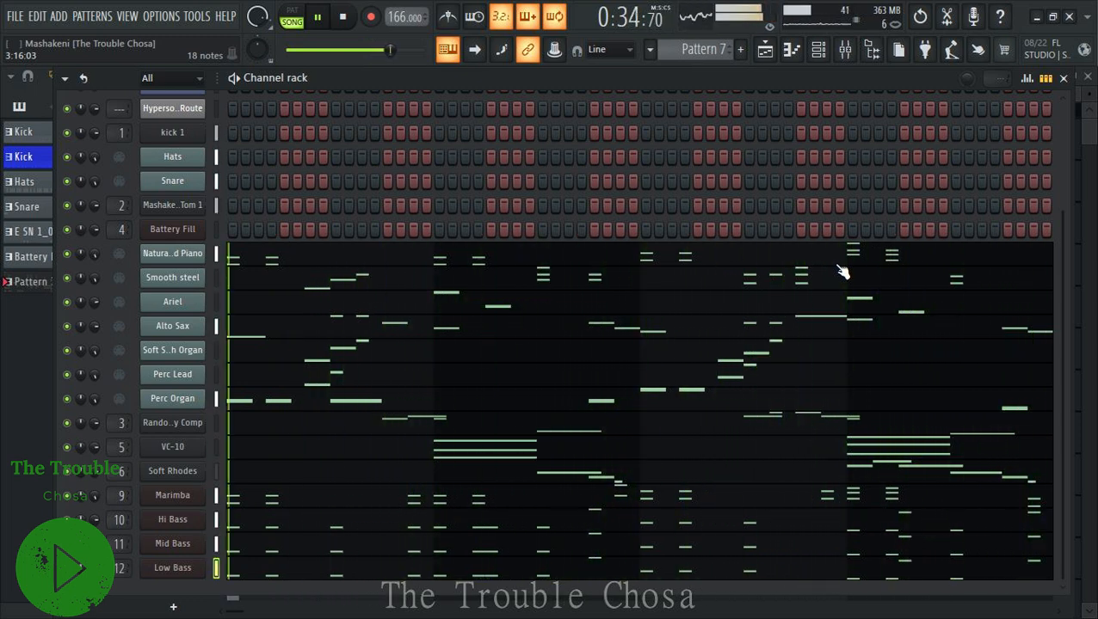
click(766, 51)
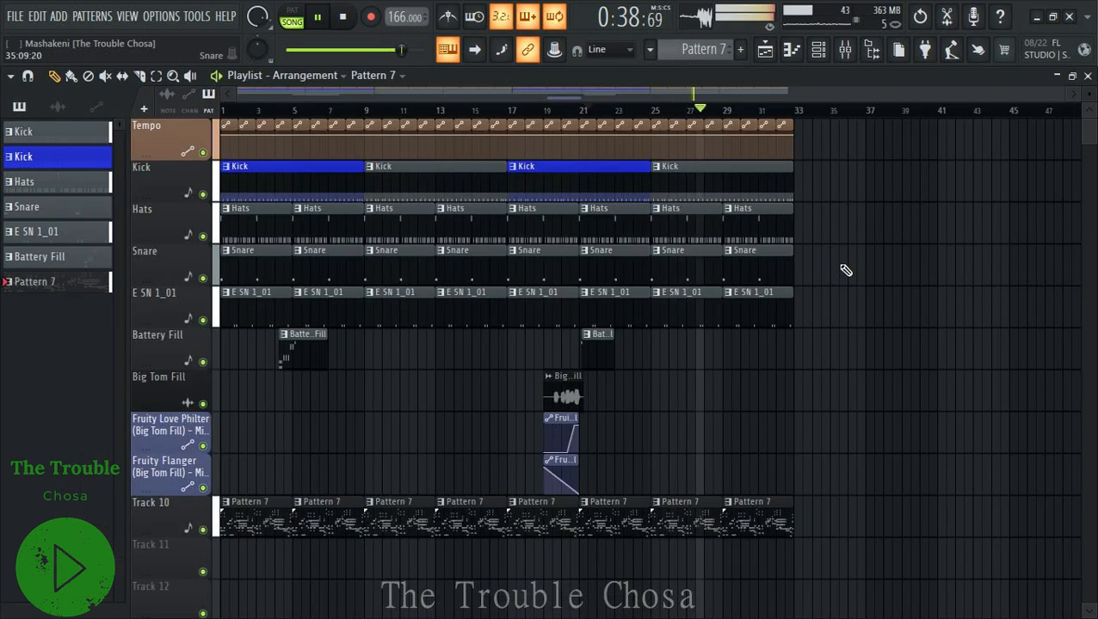
scroll(869, 239, down, 4)
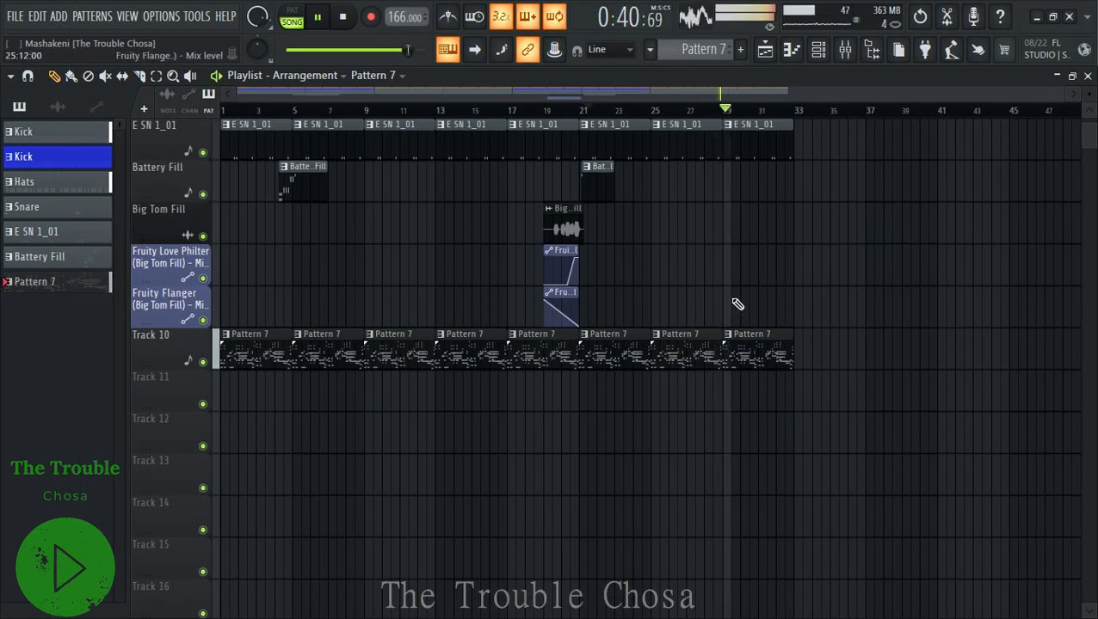
click(818, 53)
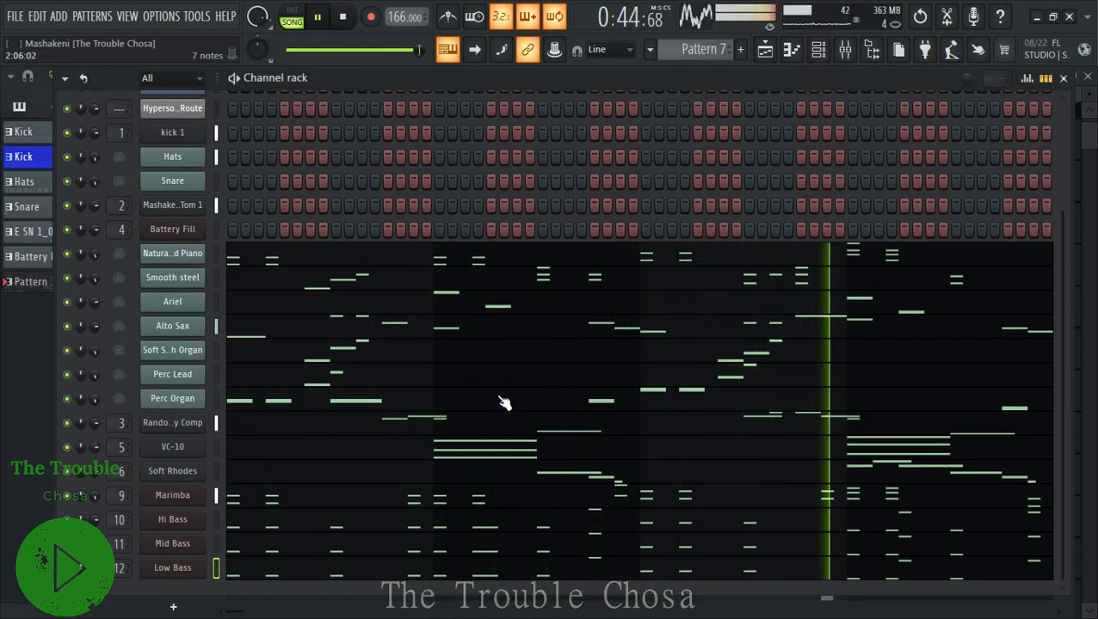
Clone the Perc Organ channel in the channel rack.
right_click(172, 400)
click(233, 561)
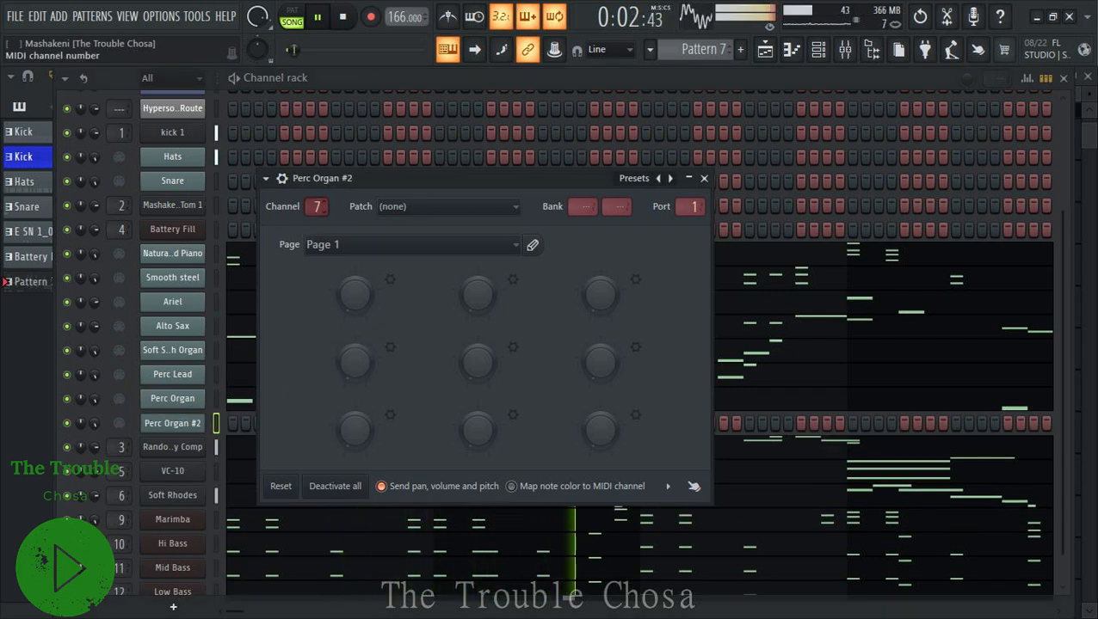
key(Escape)
In Hypersonic 2 Route, load the Sine Perc Arpeggio patch from the Arpeggios category into slot 8.
scroll(222, 300, up, 3)
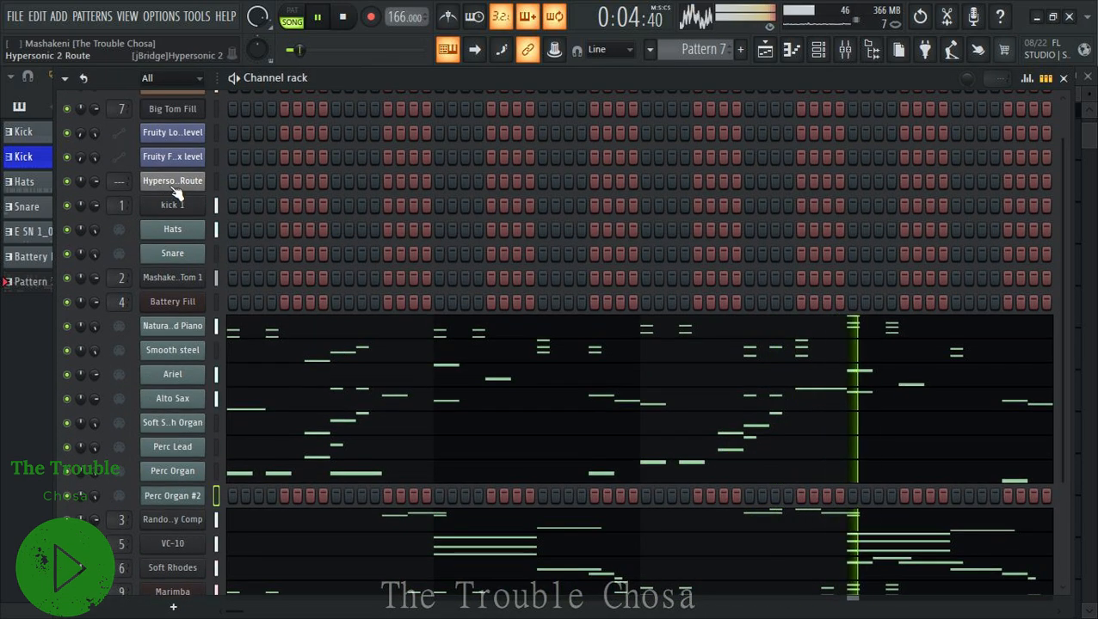
click(180, 183)
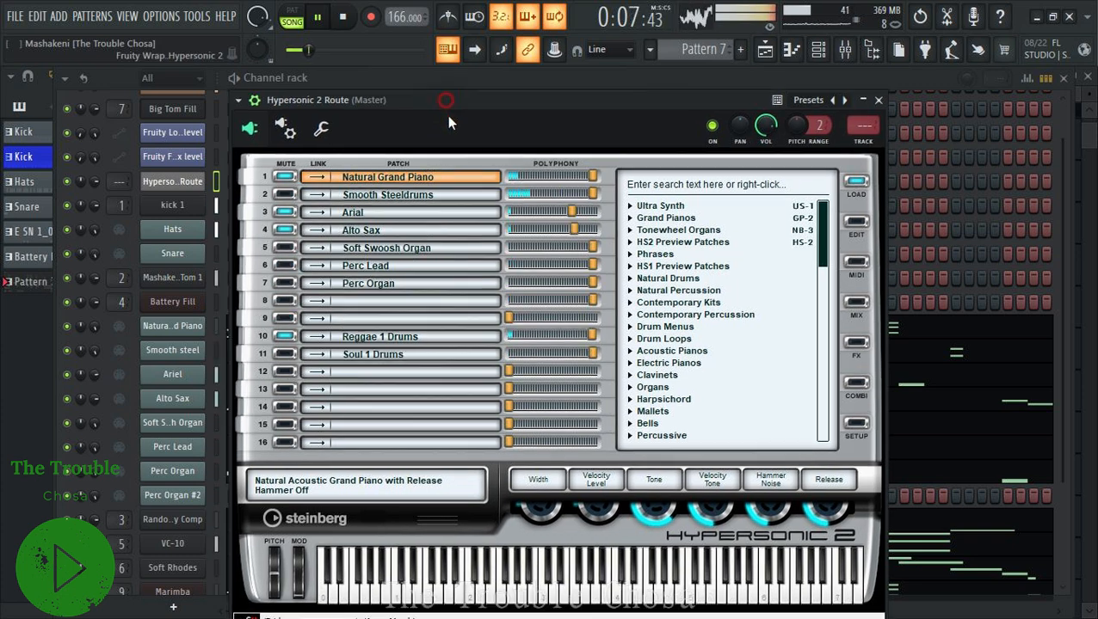
drag(444, 98, 446, 122)
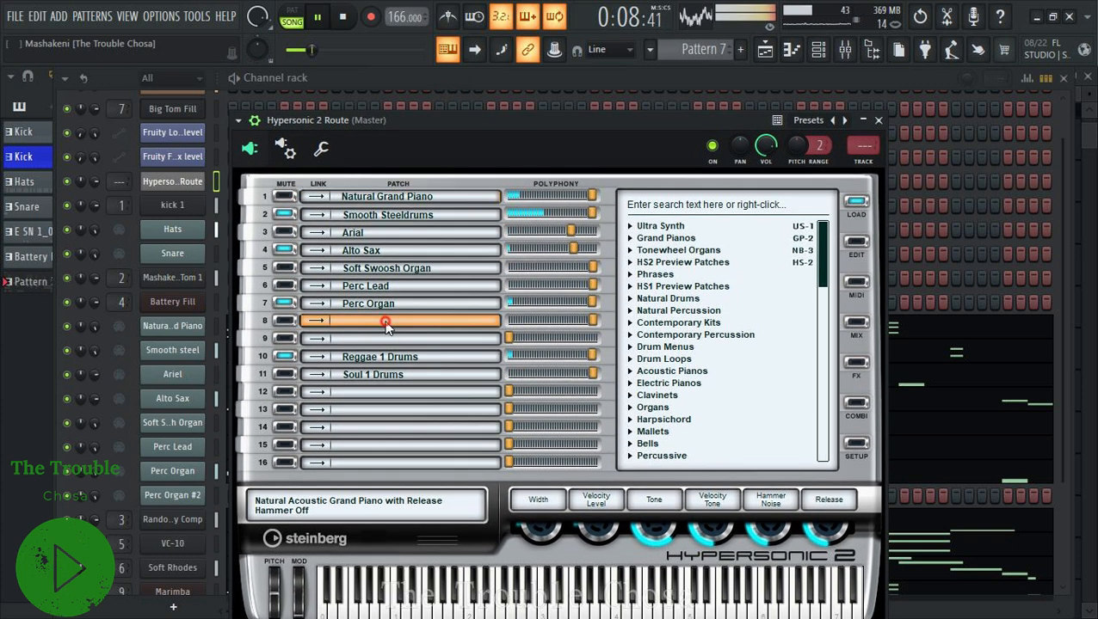
click(385, 321)
drag(819, 263, 831, 404)
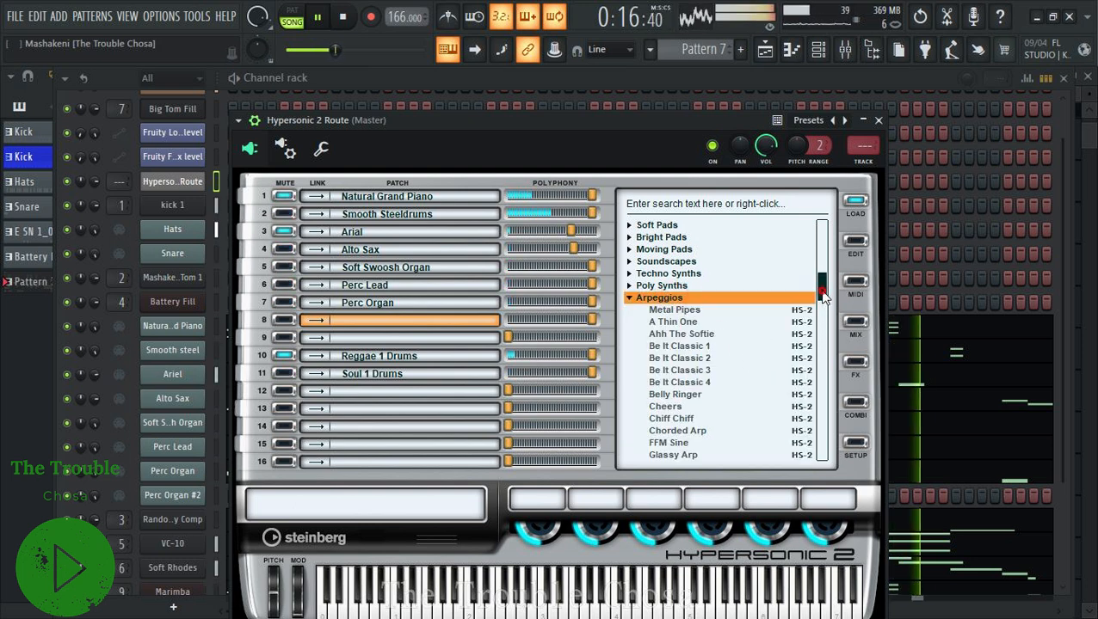
drag(822, 295, 823, 383)
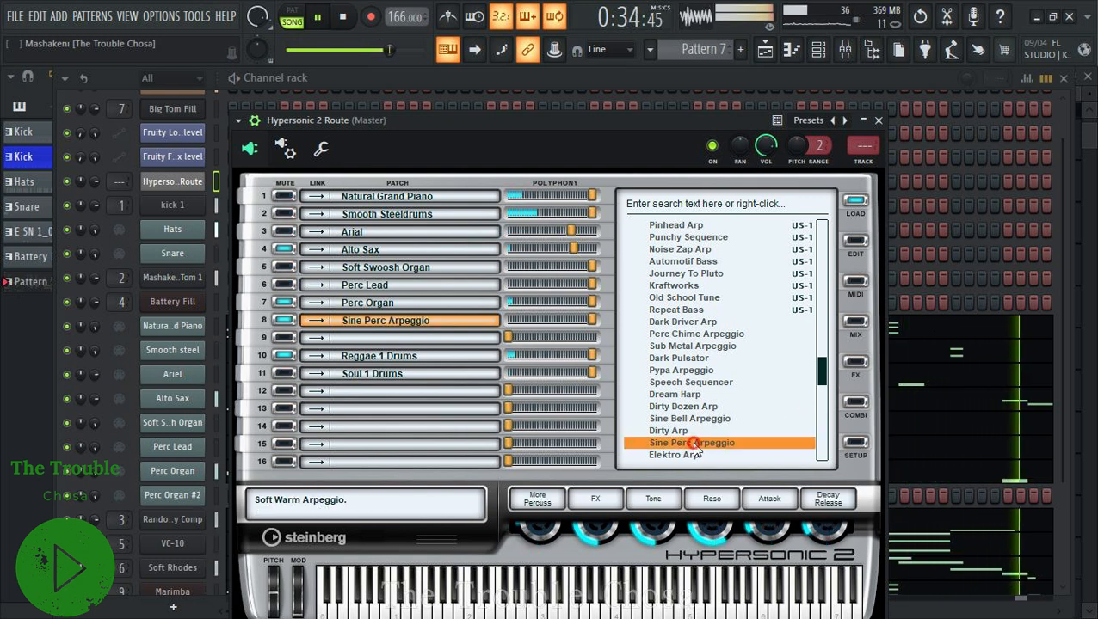
click(878, 120)
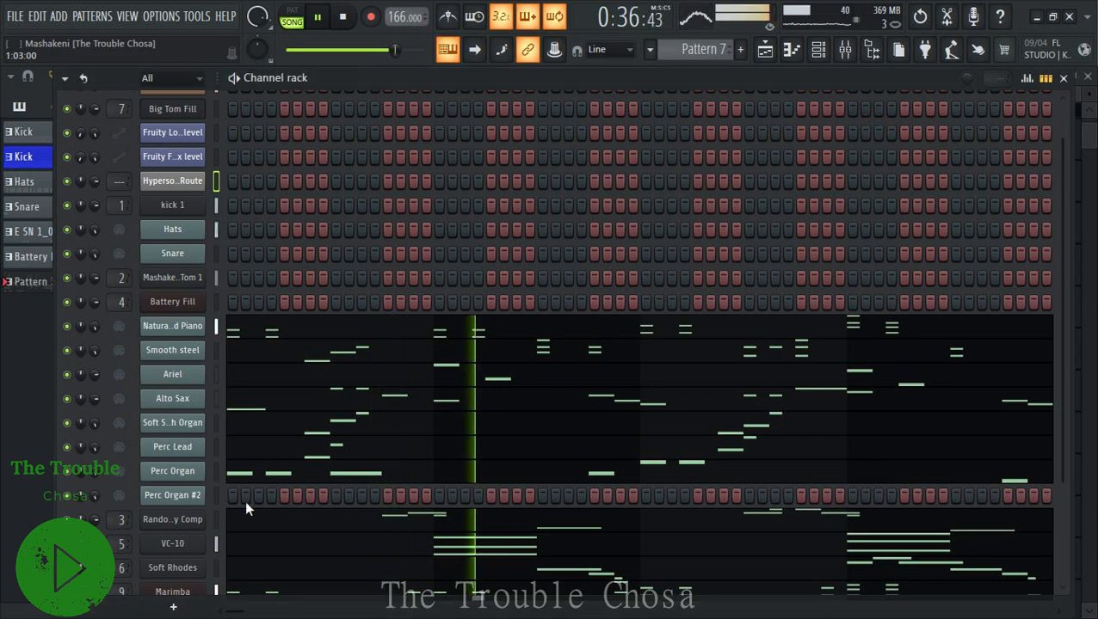
Mute every channel except Tempo, Natural Grand Piano and Perc Organ #2.
scroll(142, 353, up, 1)
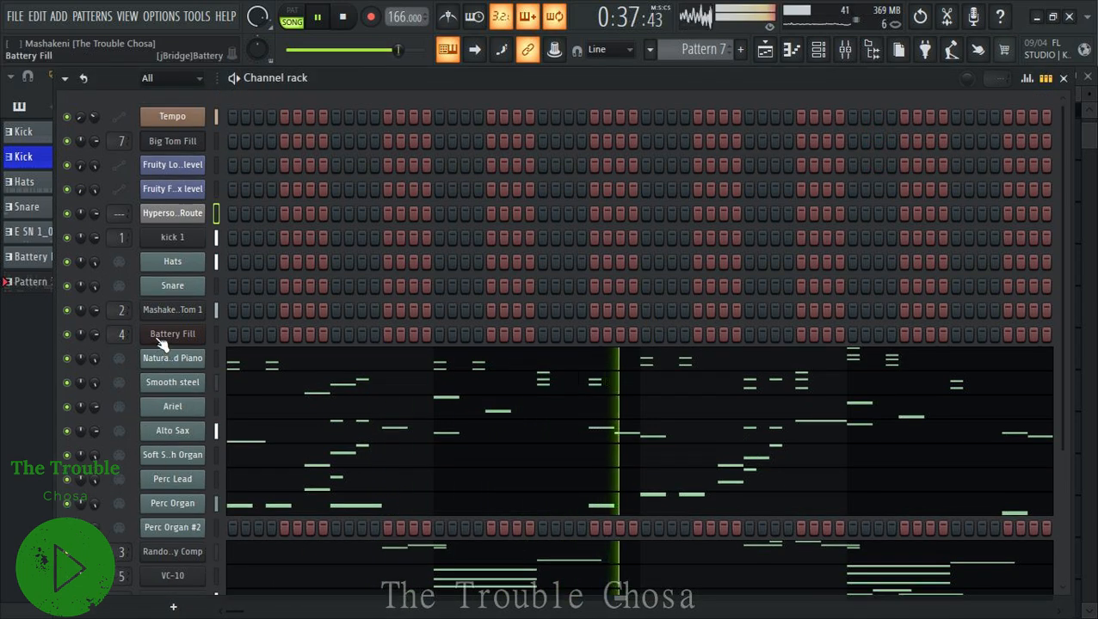
right_click(69, 117)
click(78, 124)
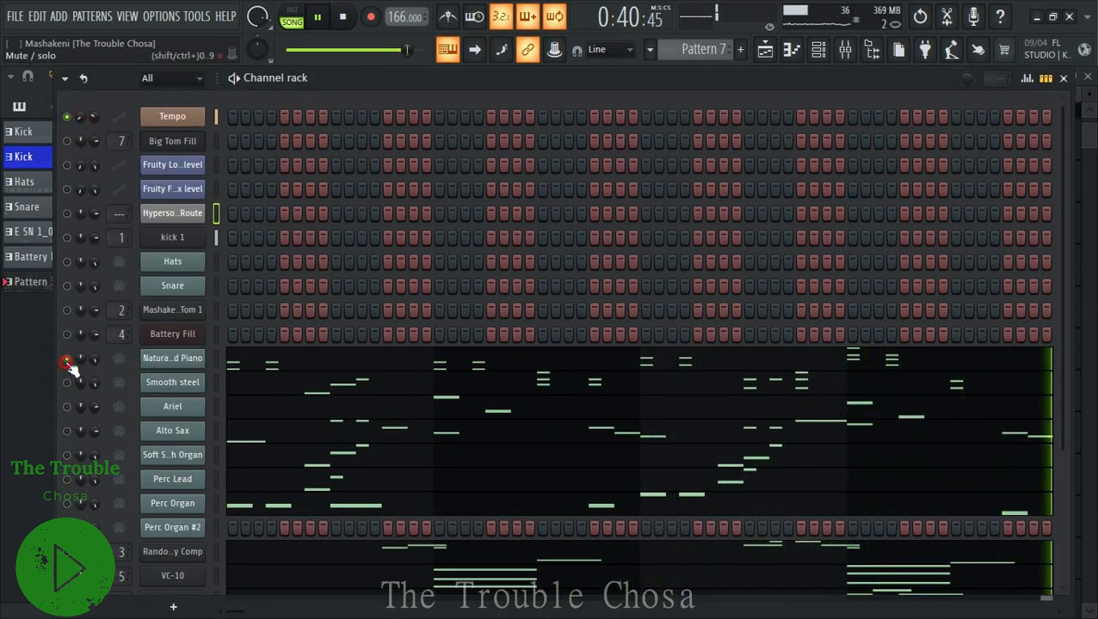
click(67, 359)
scroll(71, 378, down, 3)
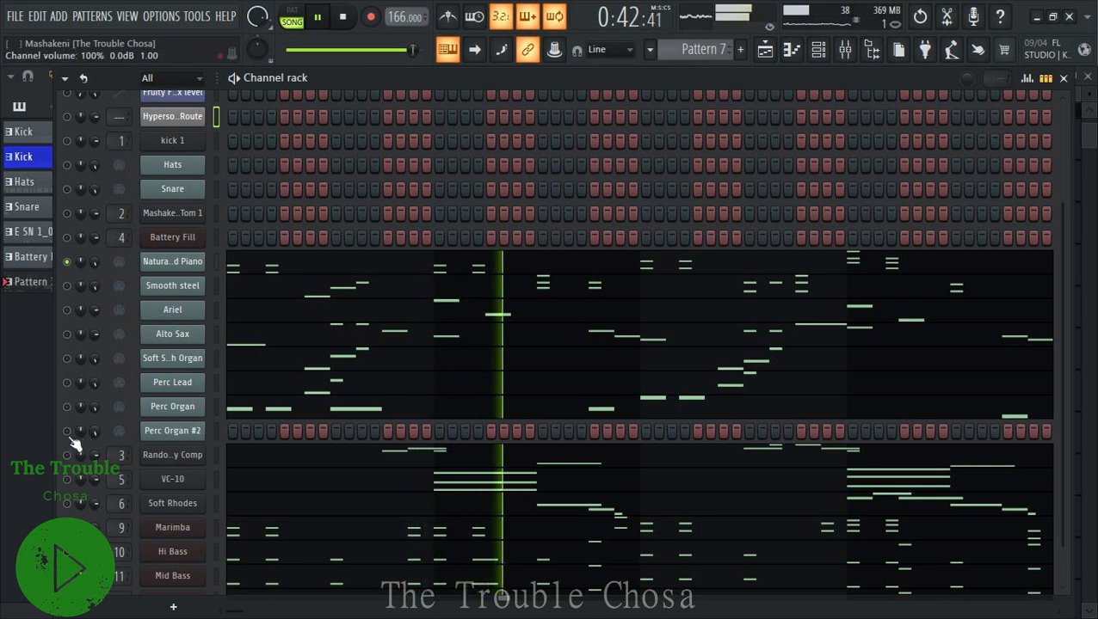
Open the Perc Organ #2 piano roll with ghost notes shown and place a nine-step D#6 note at the start of bar 2.
right_click(173, 433)
click(236, 391)
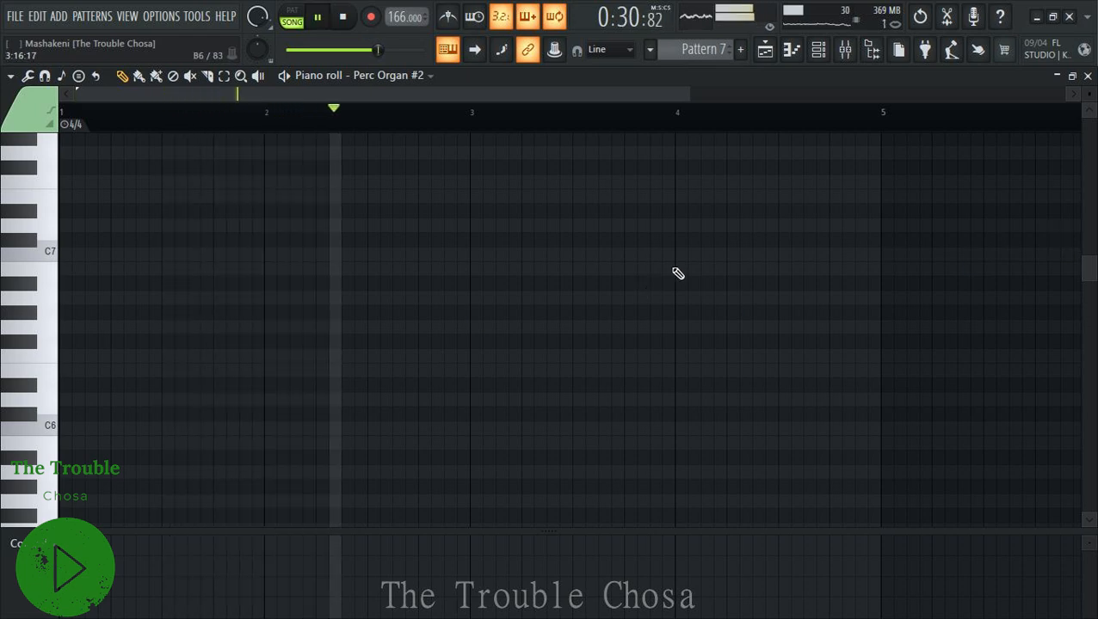
key(alt+v)
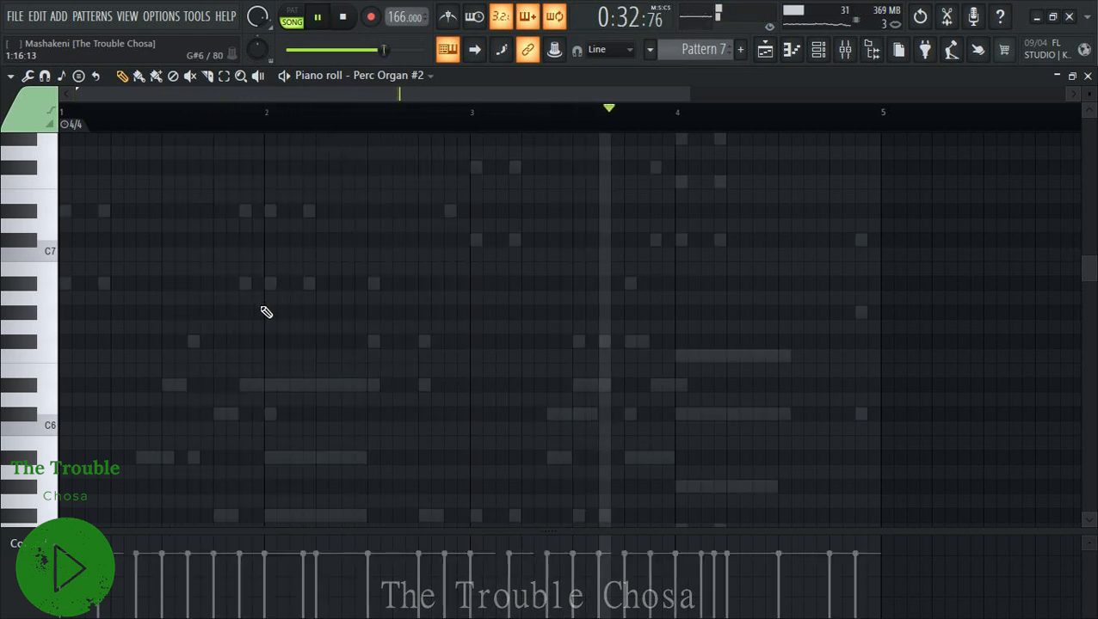
click(270, 214)
drag(276, 213, 378, 215)
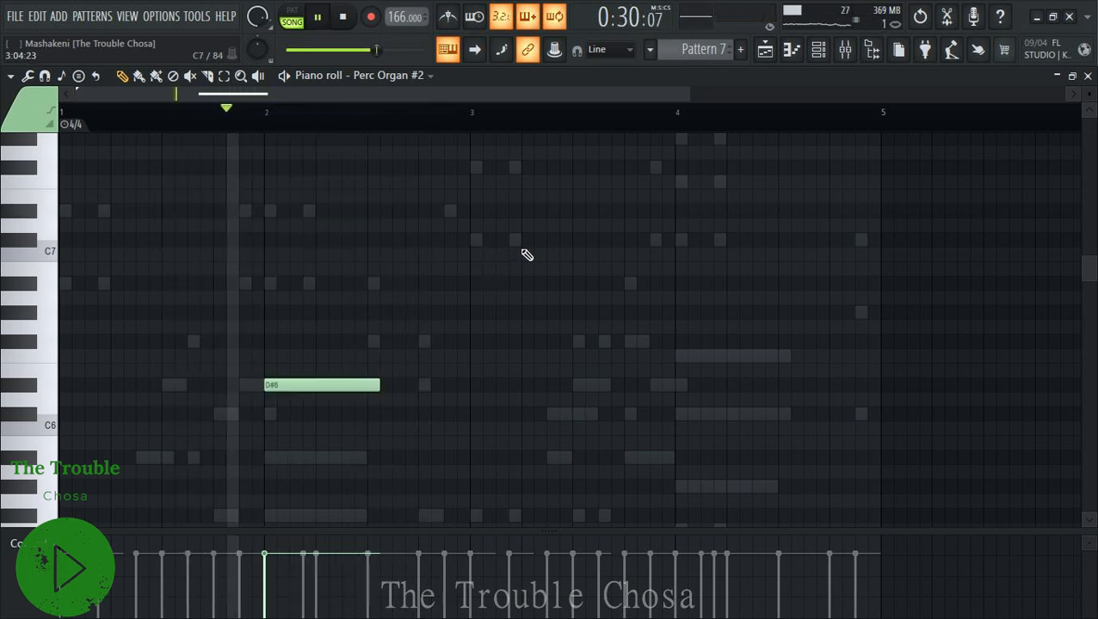
Move the D#6 note to step 9 of bar 2, shorten it to six steps and audition it.
key(space)
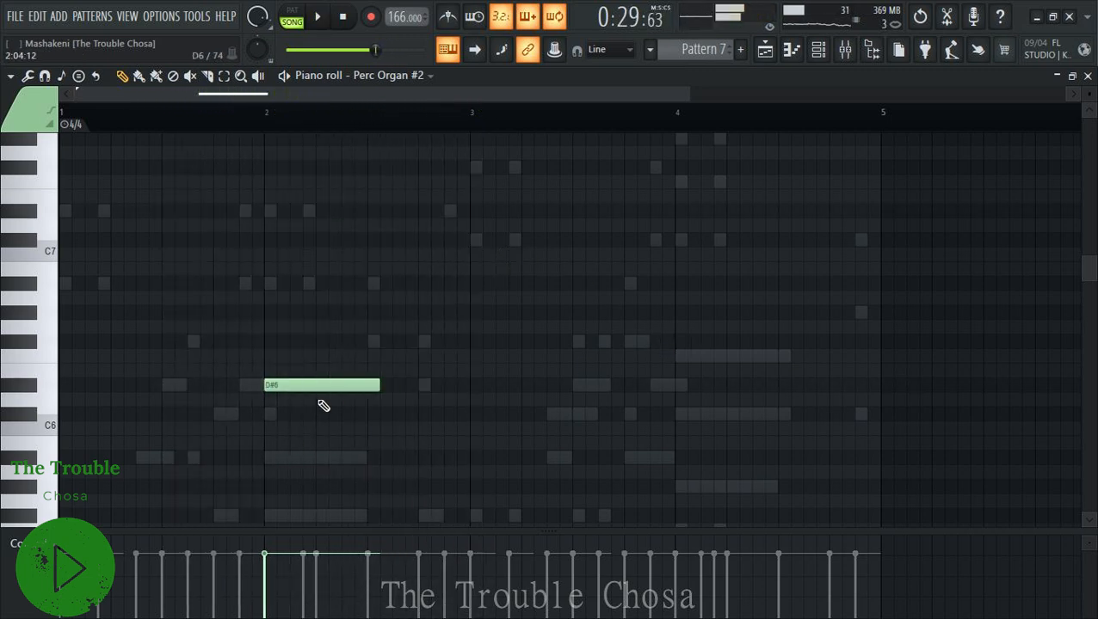
key(space)
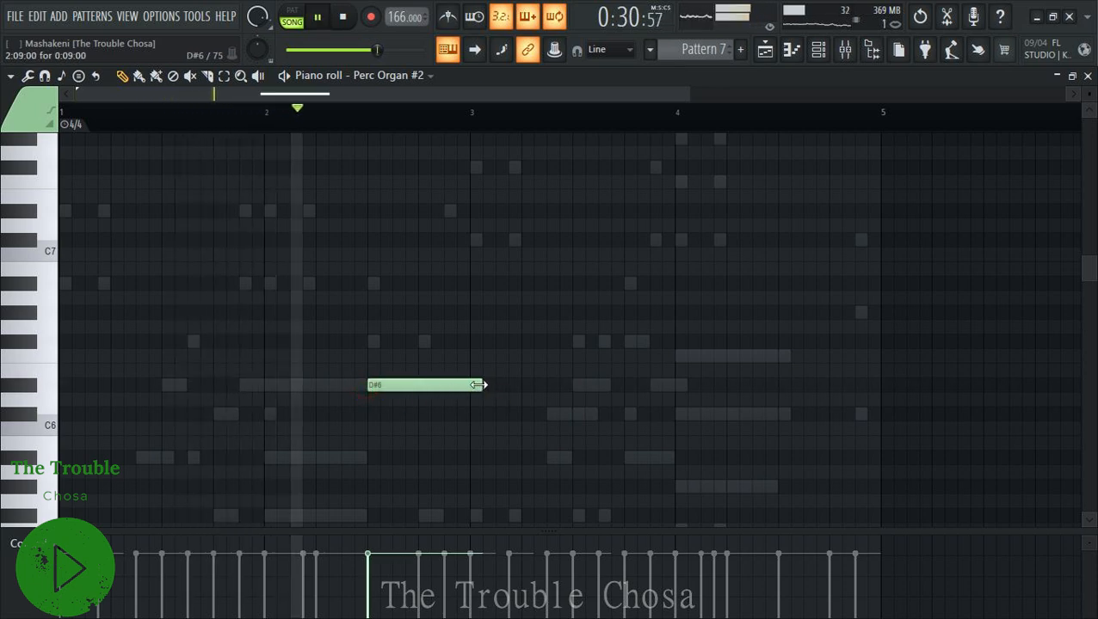
drag(499, 387, 463, 406)
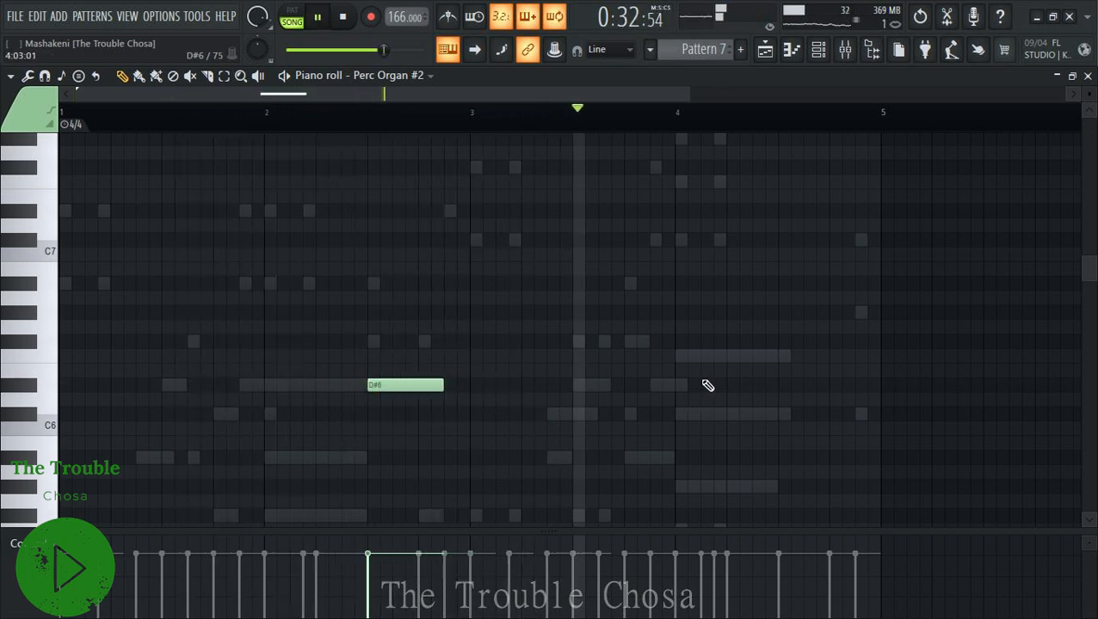
Move the D#6 note to the start of bar 1, extend it to 17 steps and play it back.
key(space)
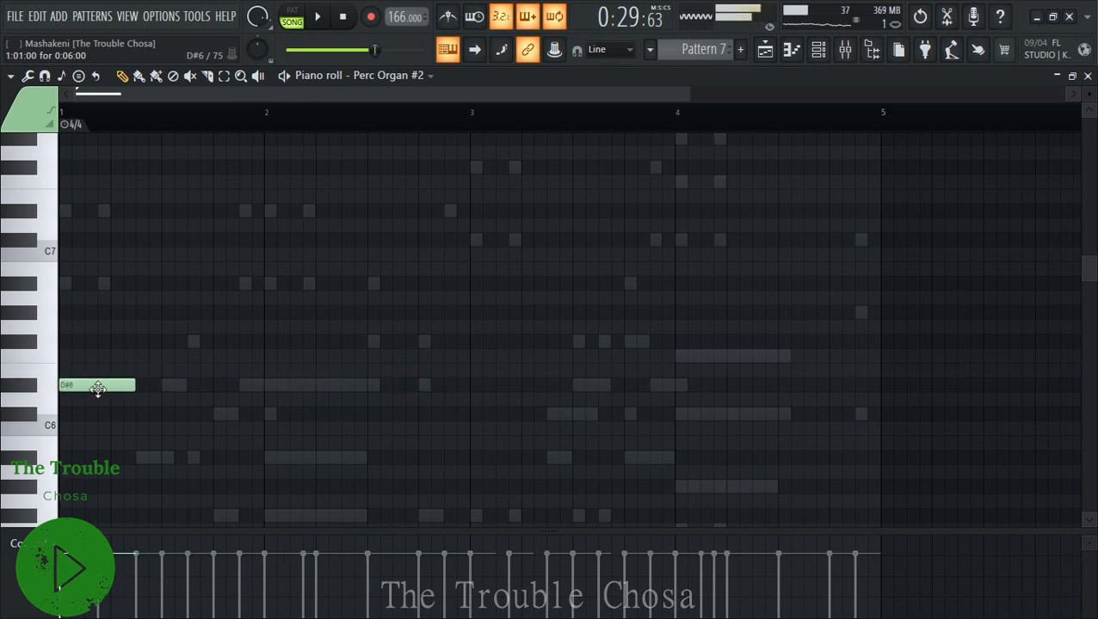
key(space)
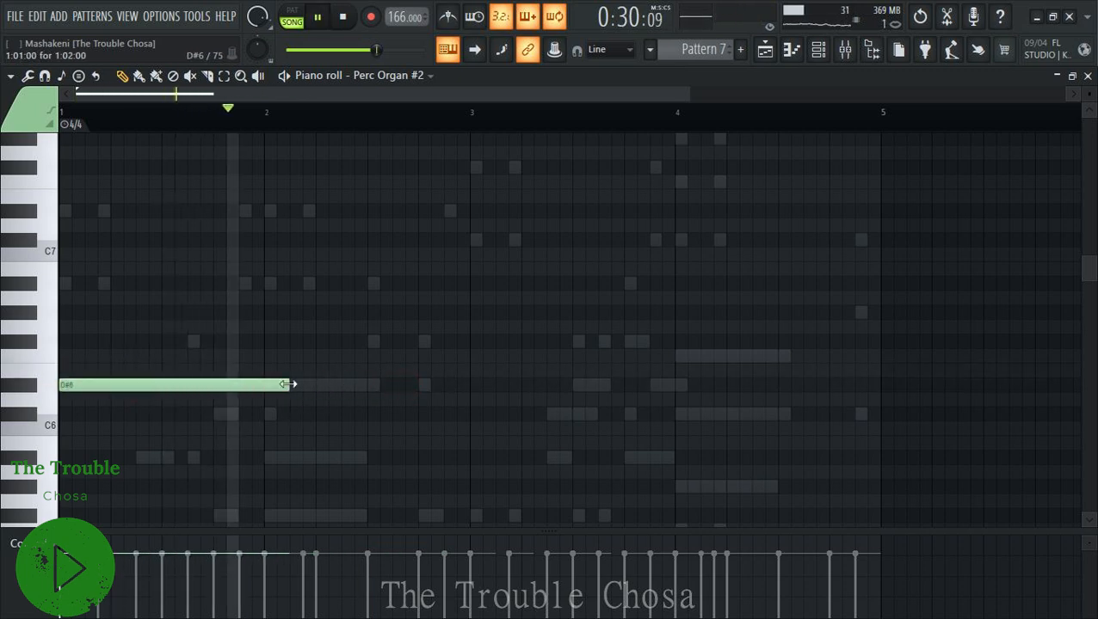
drag(291, 385, 283, 386)
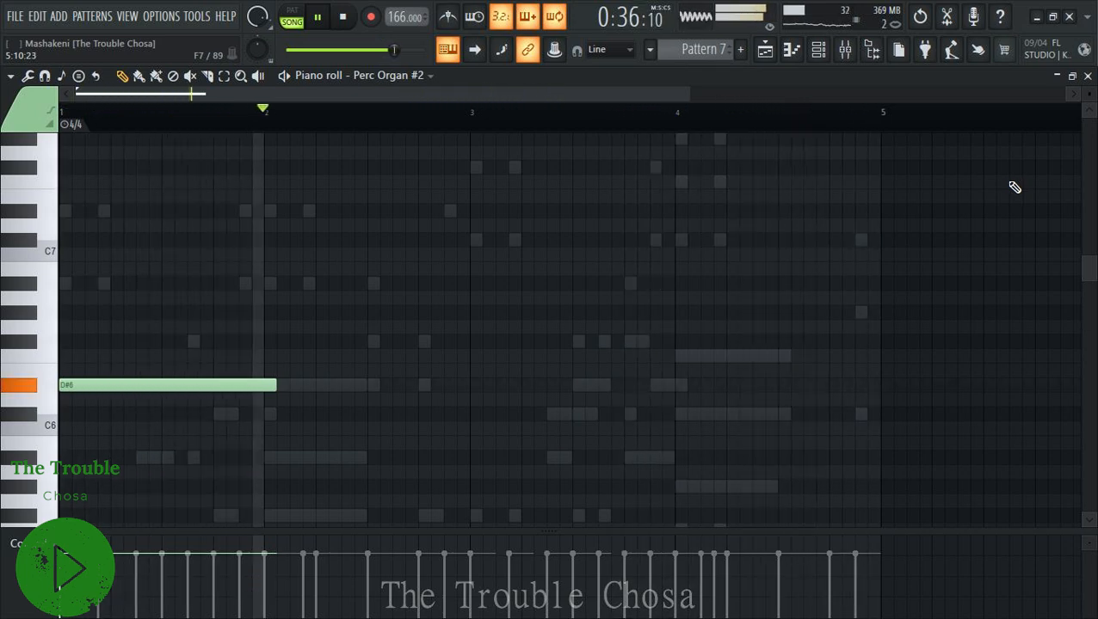
key(F6)
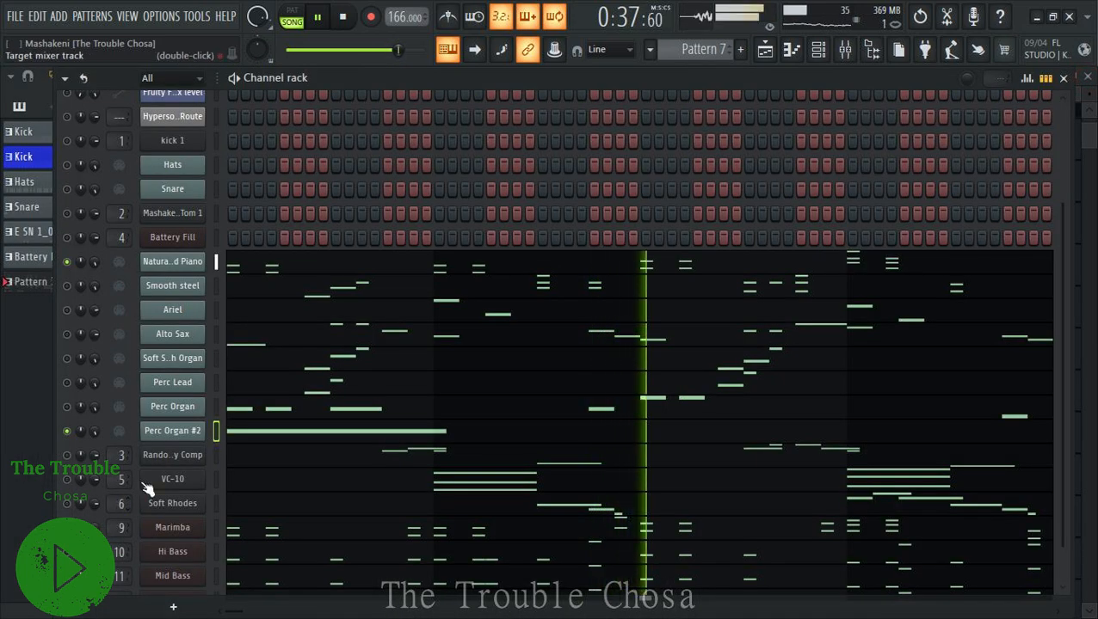
right_click(80, 431)
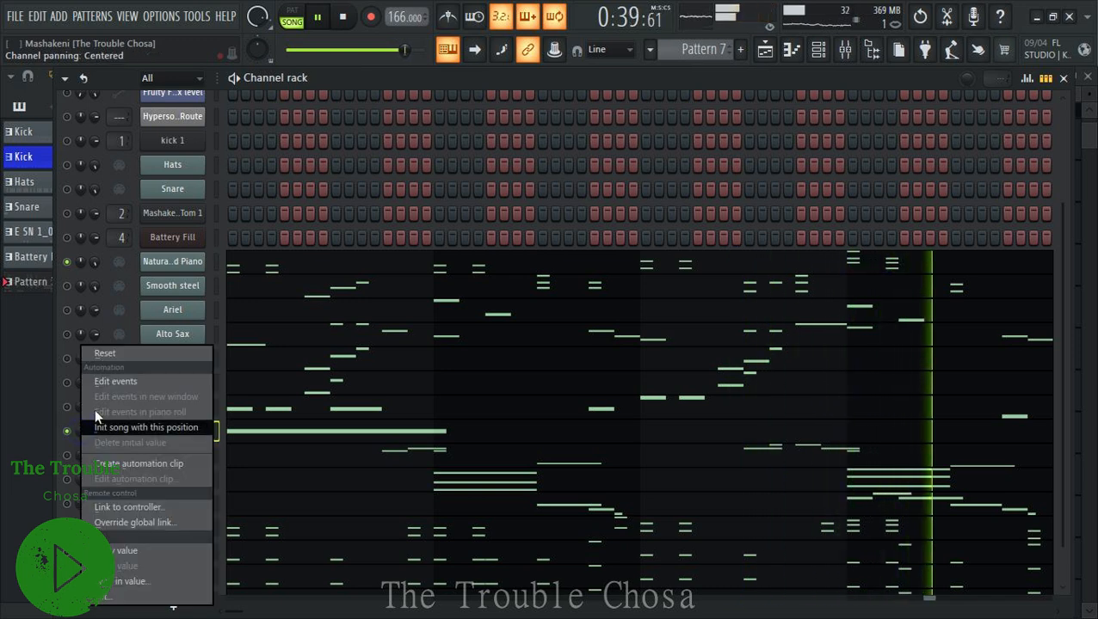
click(105, 355)
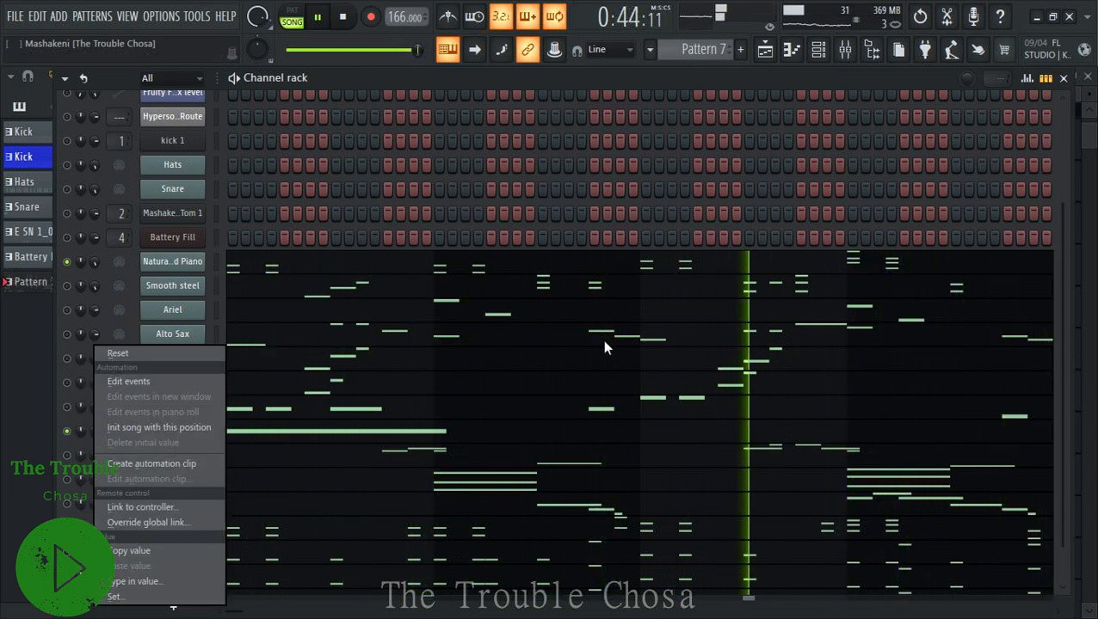
click(540, 81)
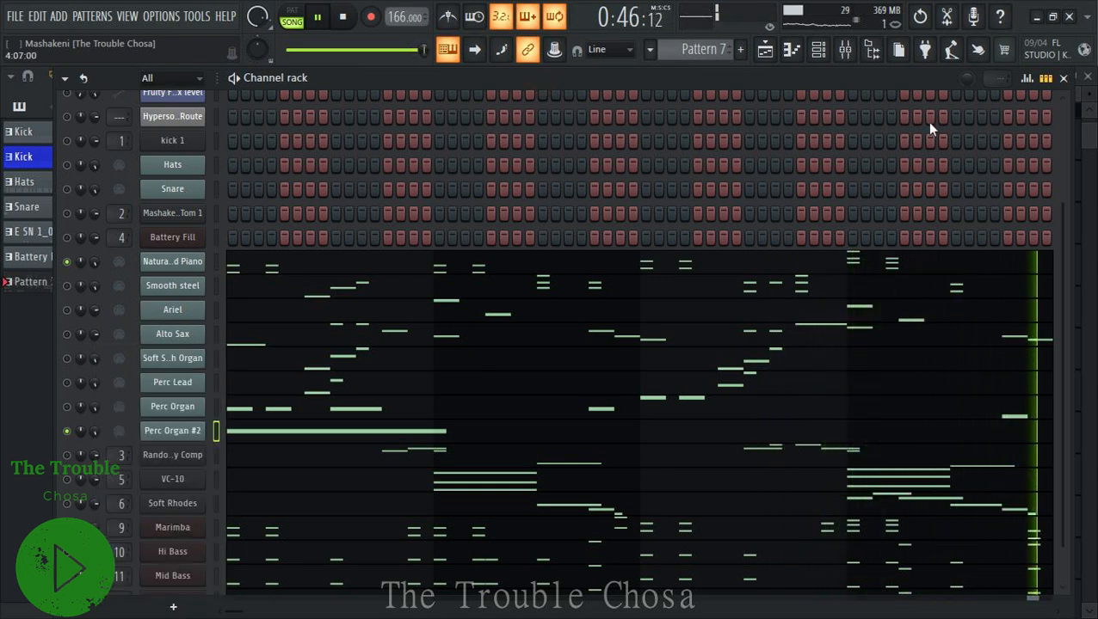
Mark bars 1 to 4 of the playlist as the looped time selection.
click(817, 49)
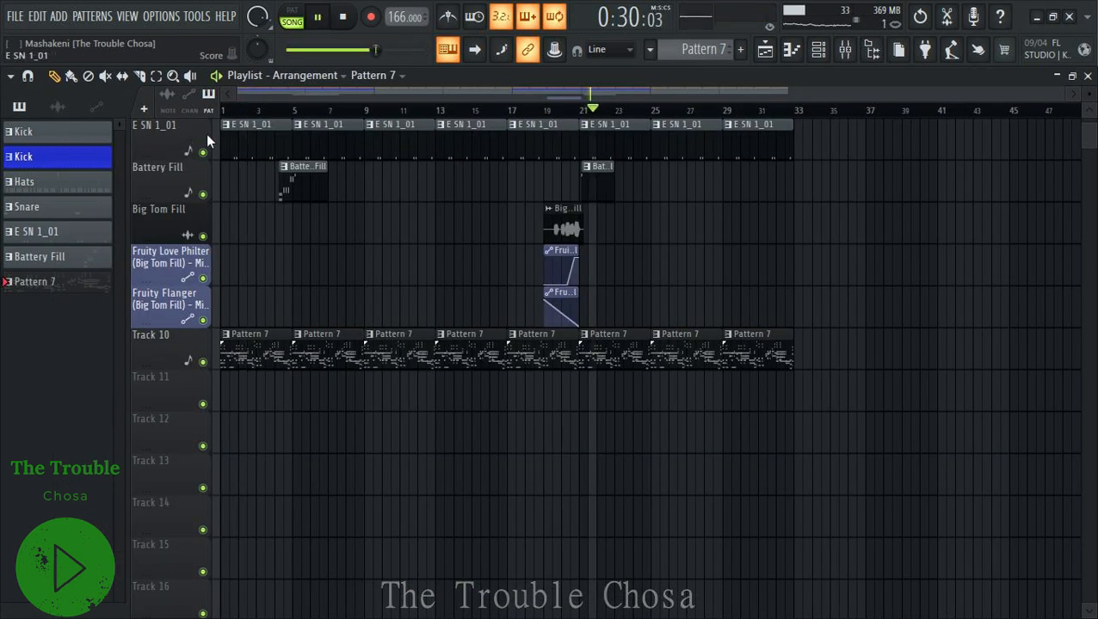
scroll(245, 110, up, 5)
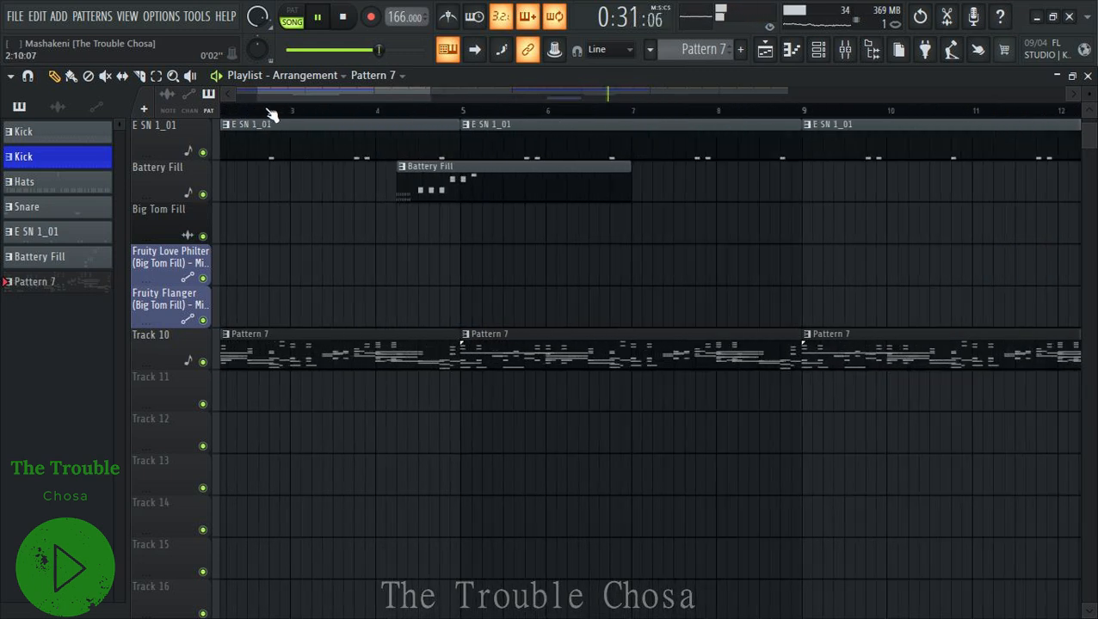
scroll(237, 108, up, 2)
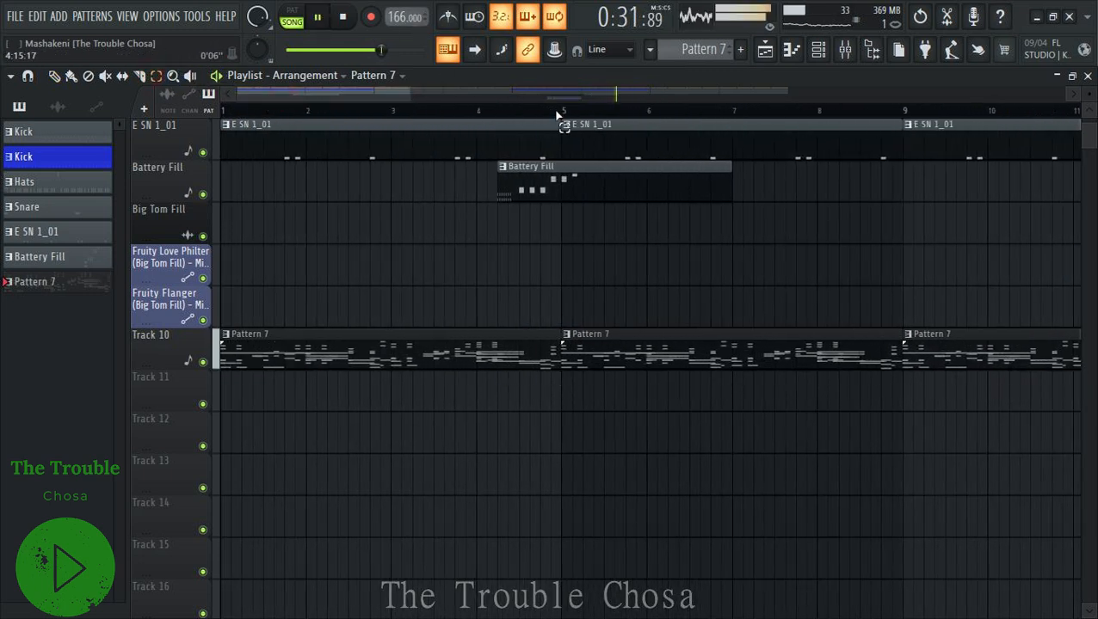
drag(556, 115, 224, 115)
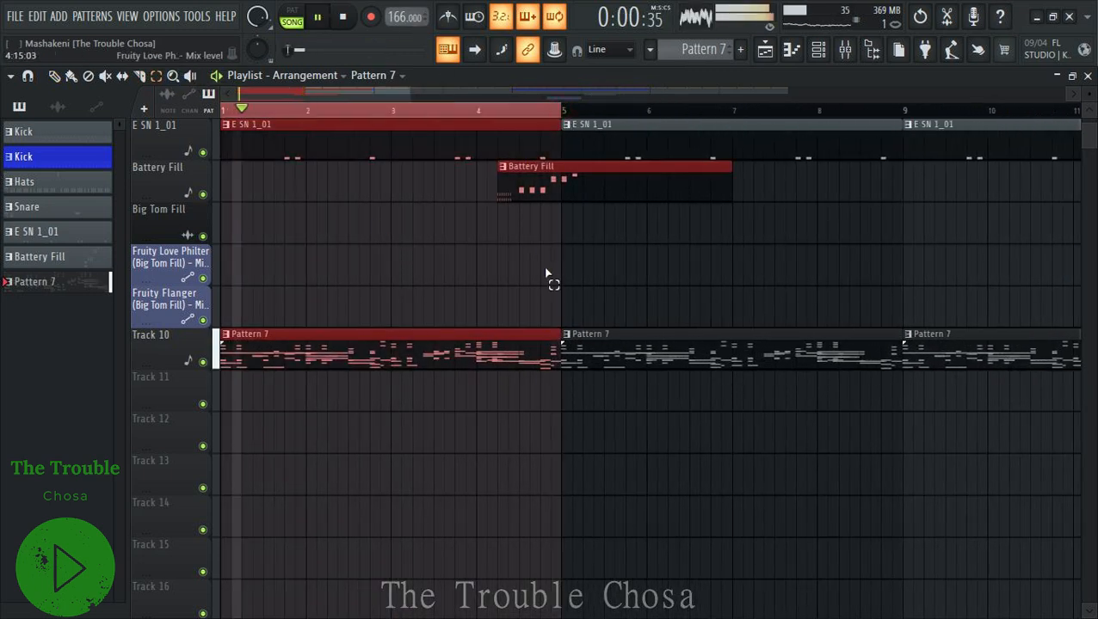
Audition the selected bars briefly and rename the Perc Organ #2 channel as Arp.
click(843, 50)
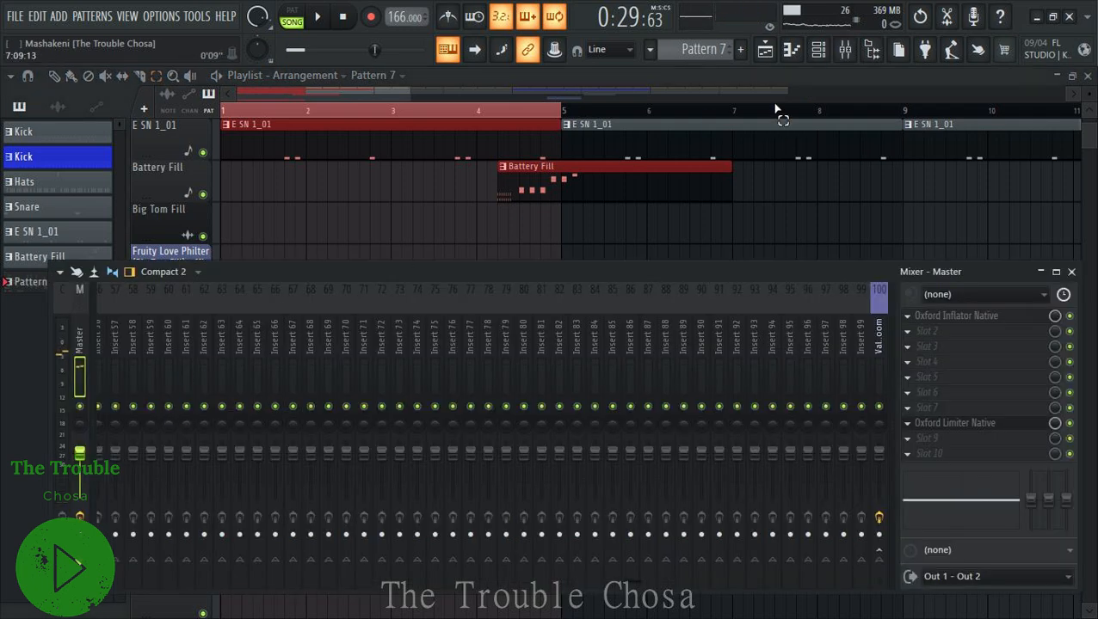
click(819, 52)
key(space)
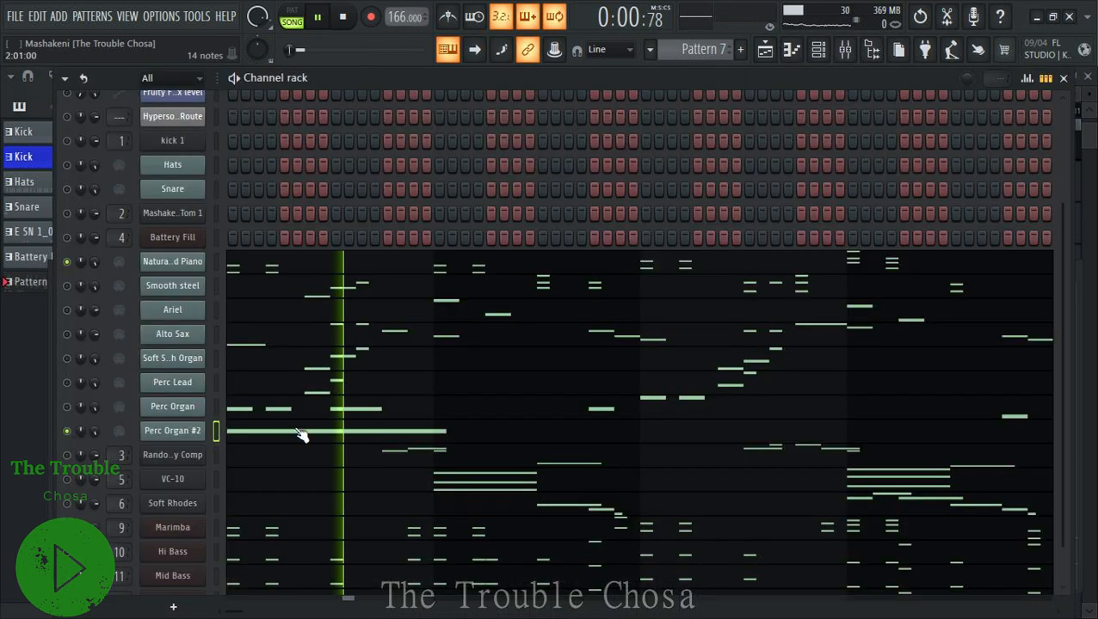
key(space)
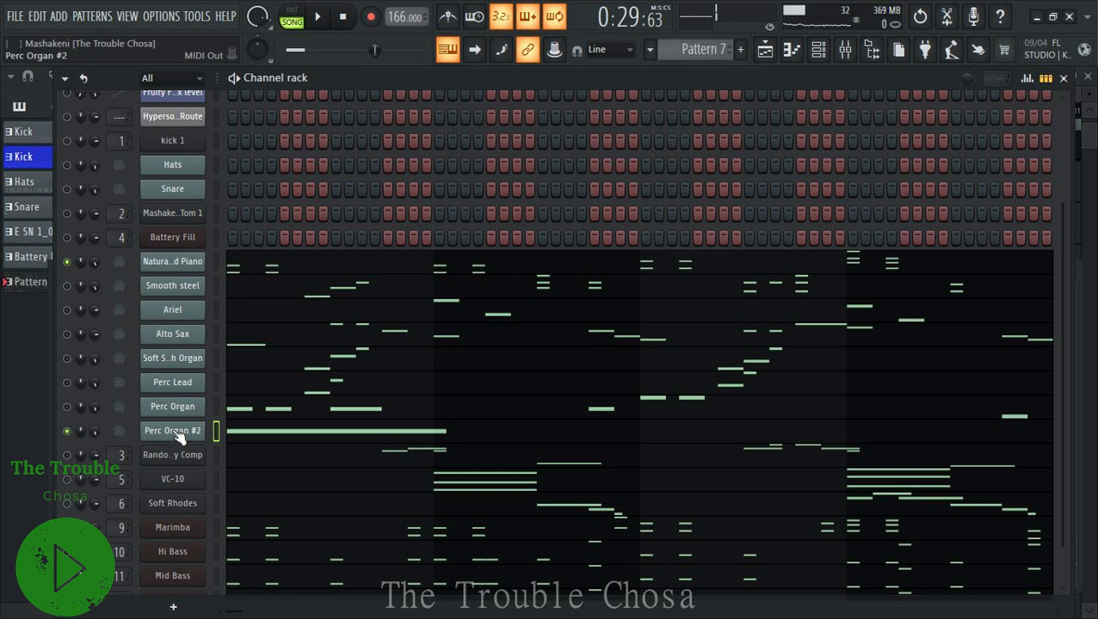
right_click(179, 437)
click(237, 427)
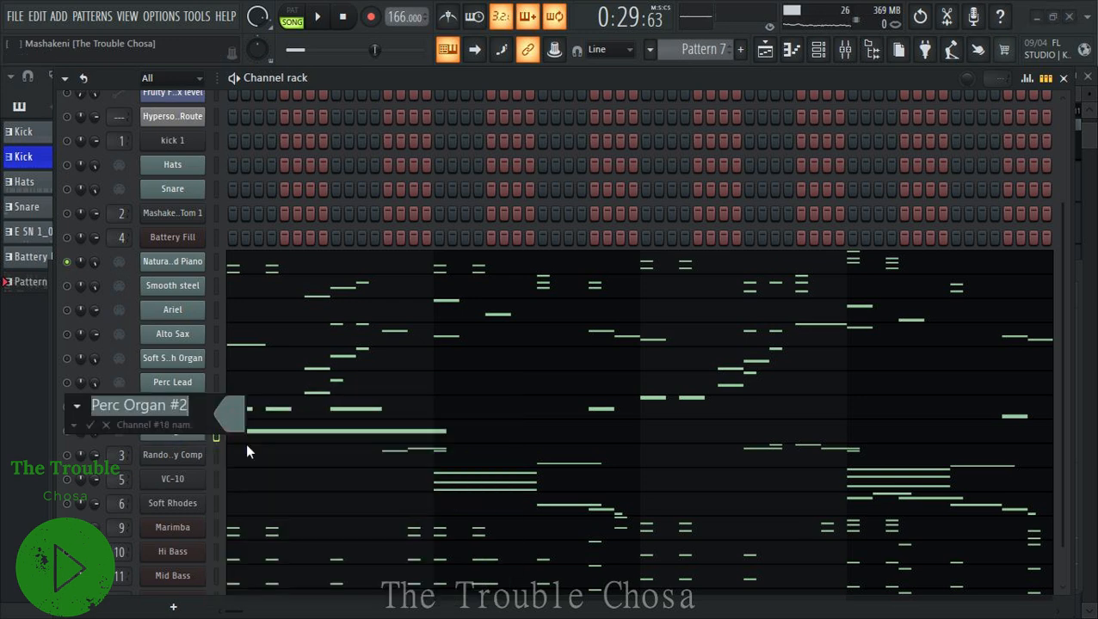
text(Arp)
key(Return)
Create an automation clip for the Arp channel's volume and move it to Track 11 at bar 1.
key(space)
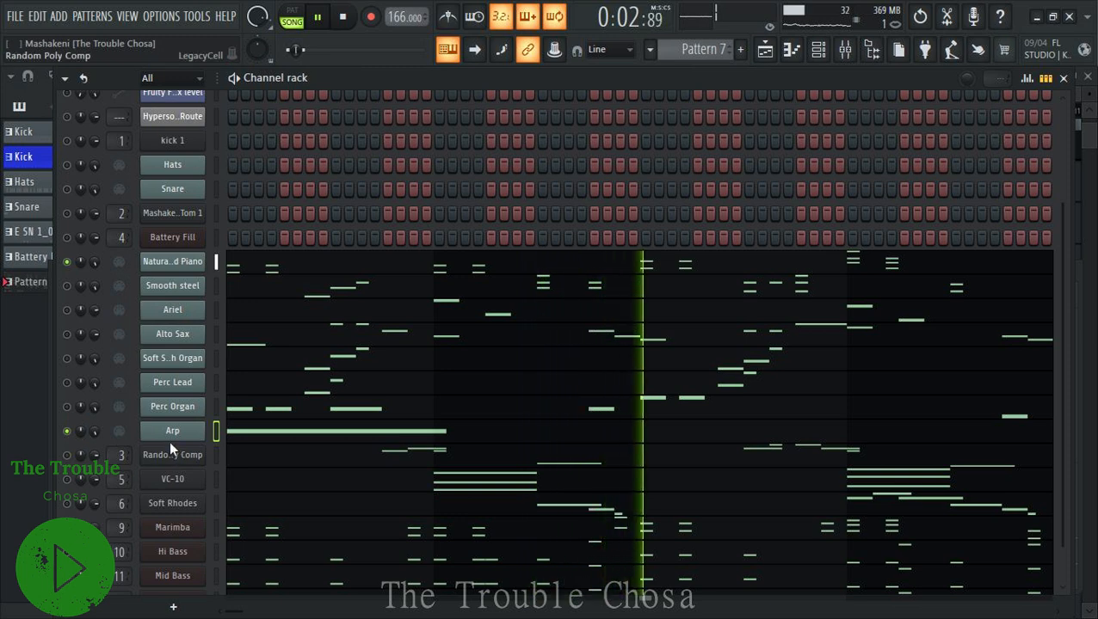
right_click(97, 430)
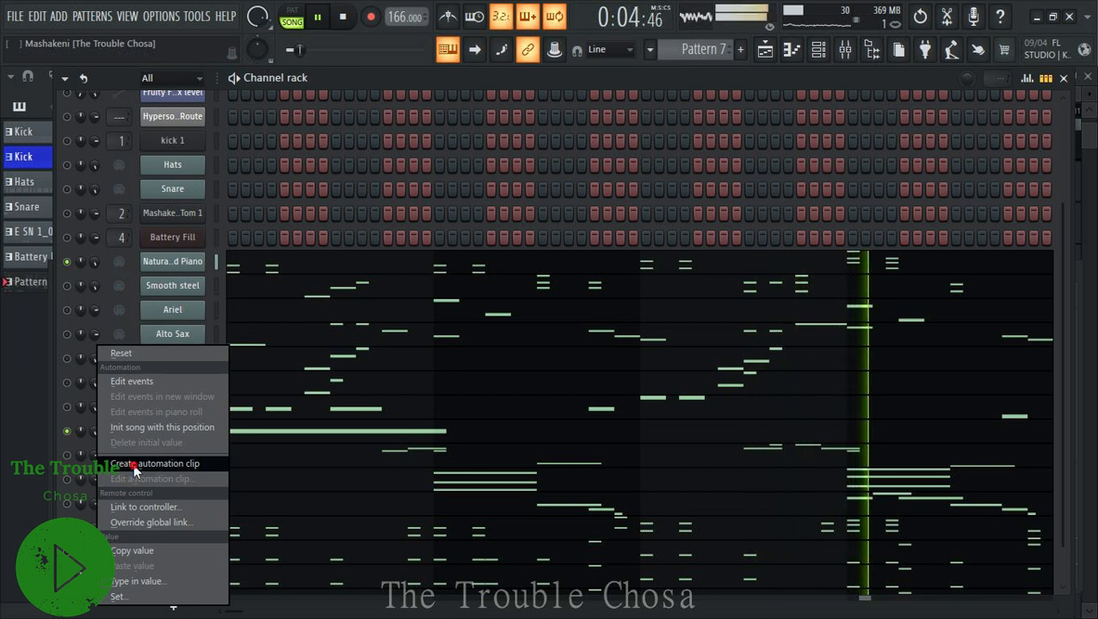
click(134, 464)
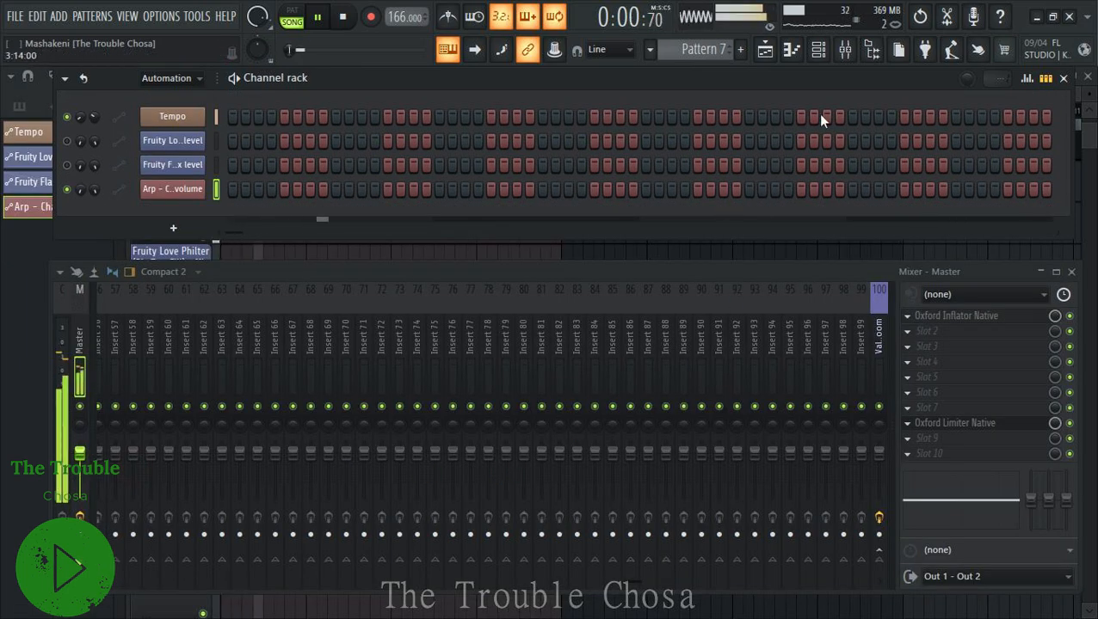
click(764, 49)
key(space)
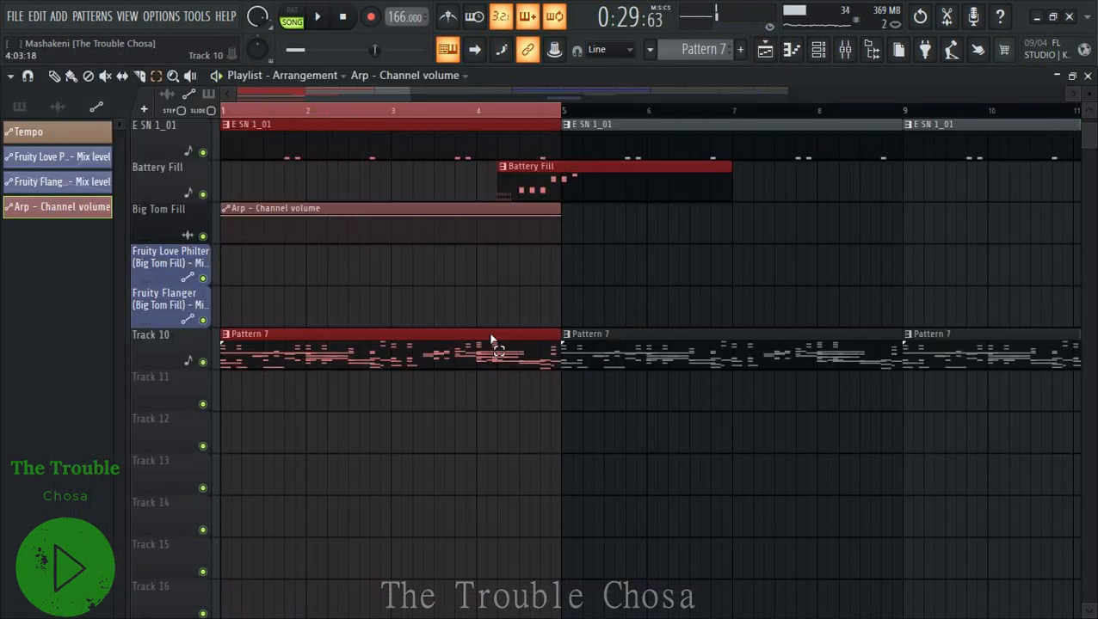
drag(360, 213, 311, 406)
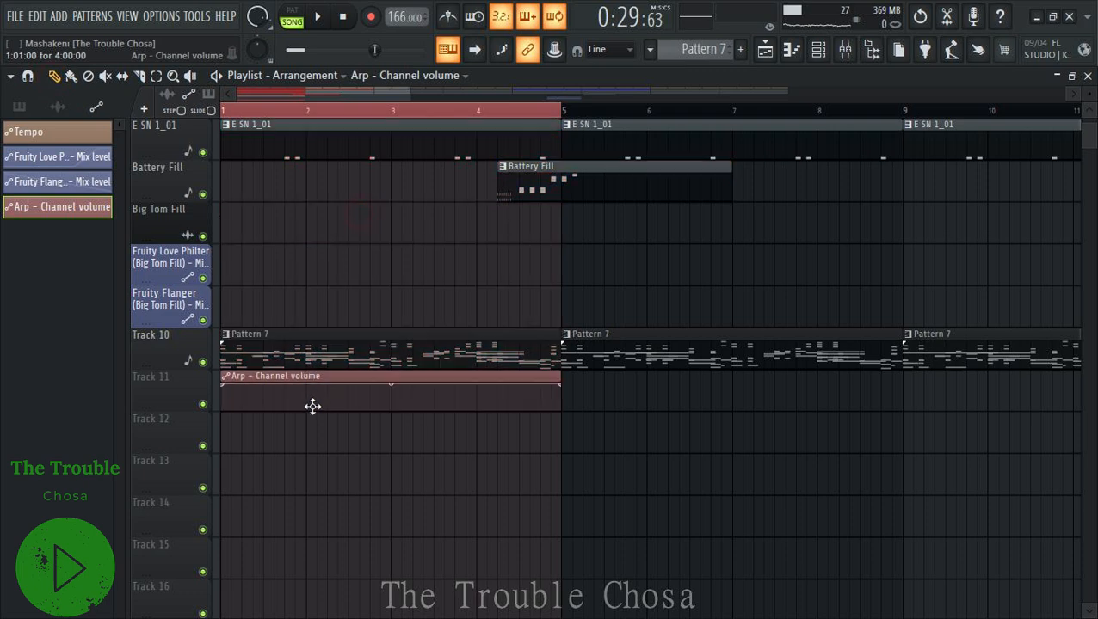
Shape the Arp volume clip to fall to 0% at bar 3 and stay there until its end, and audition the fade.
right_click(401, 384)
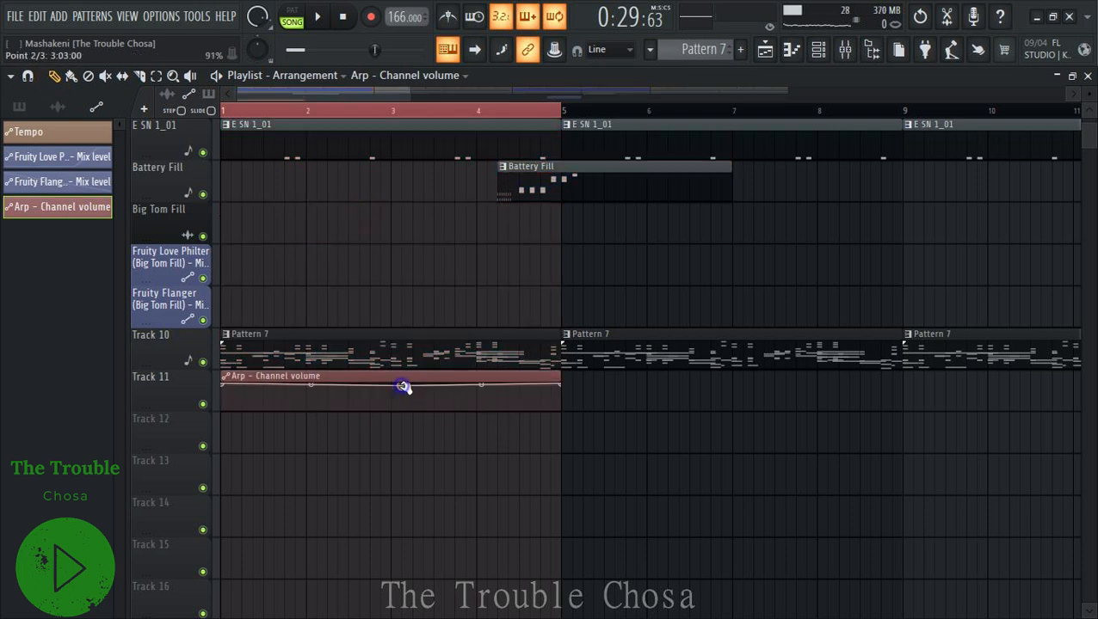
drag(403, 387, 394, 414)
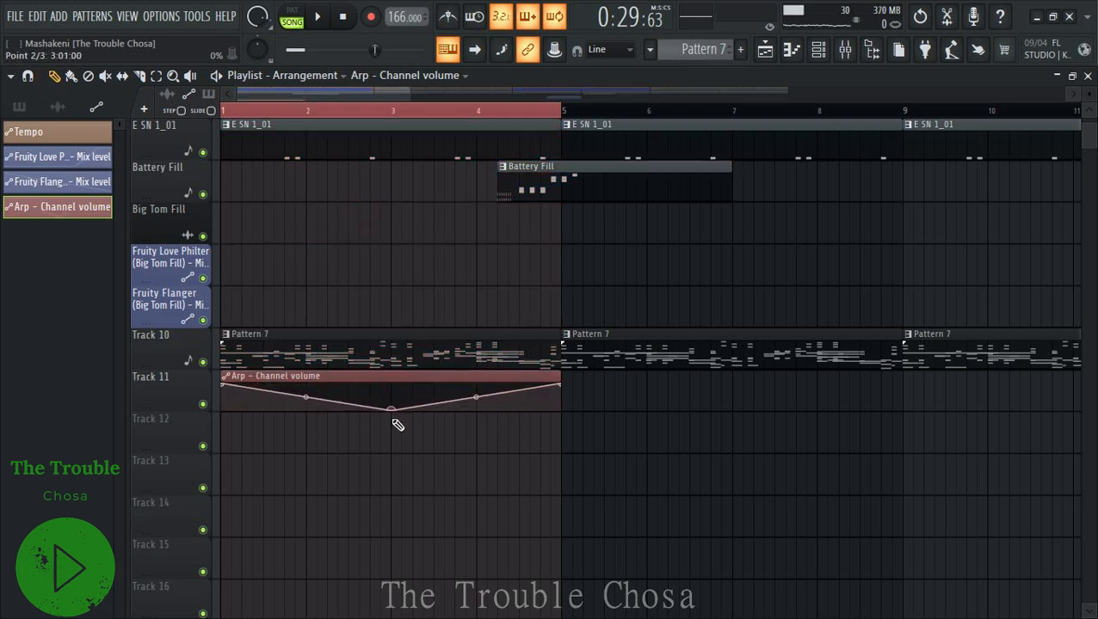
key(space)
drag(561, 385, 563, 410)
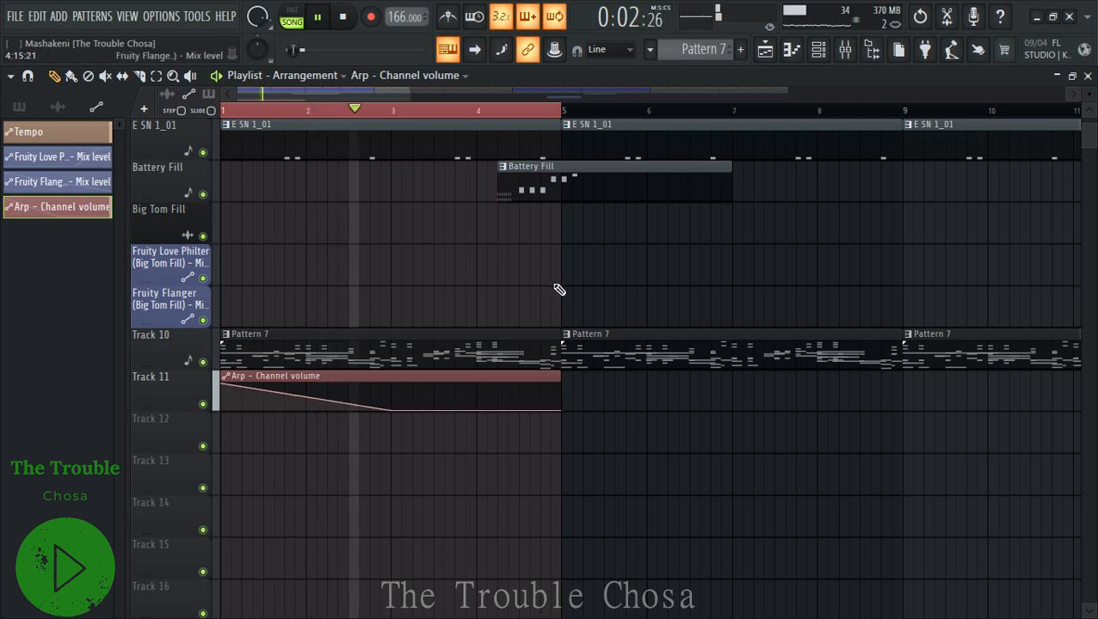
click(514, 111)
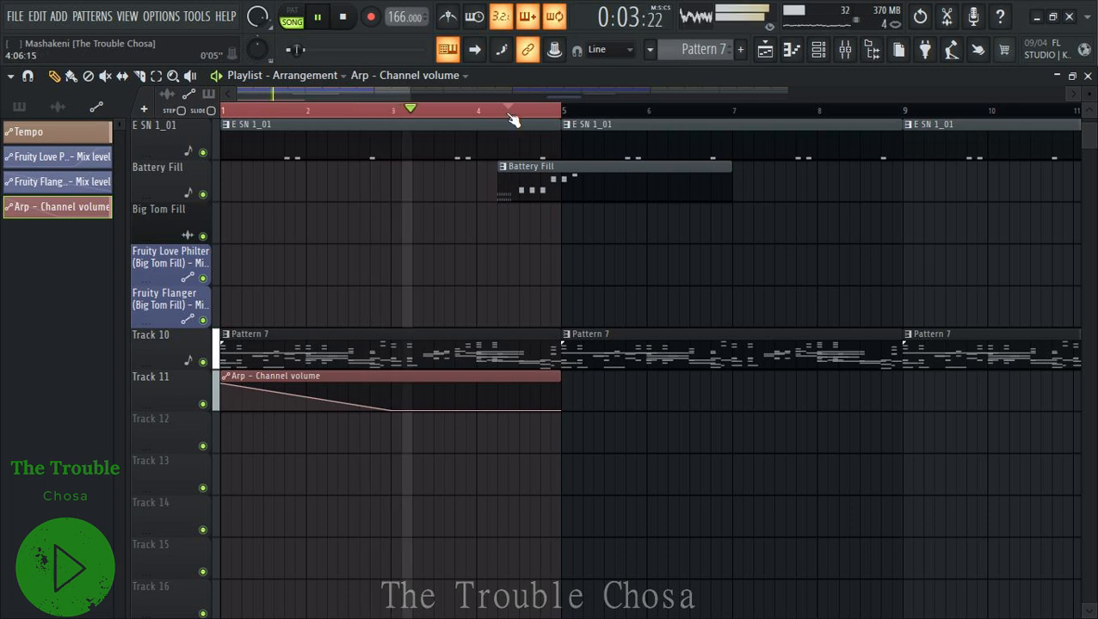
scroll(512, 116, down, 5)
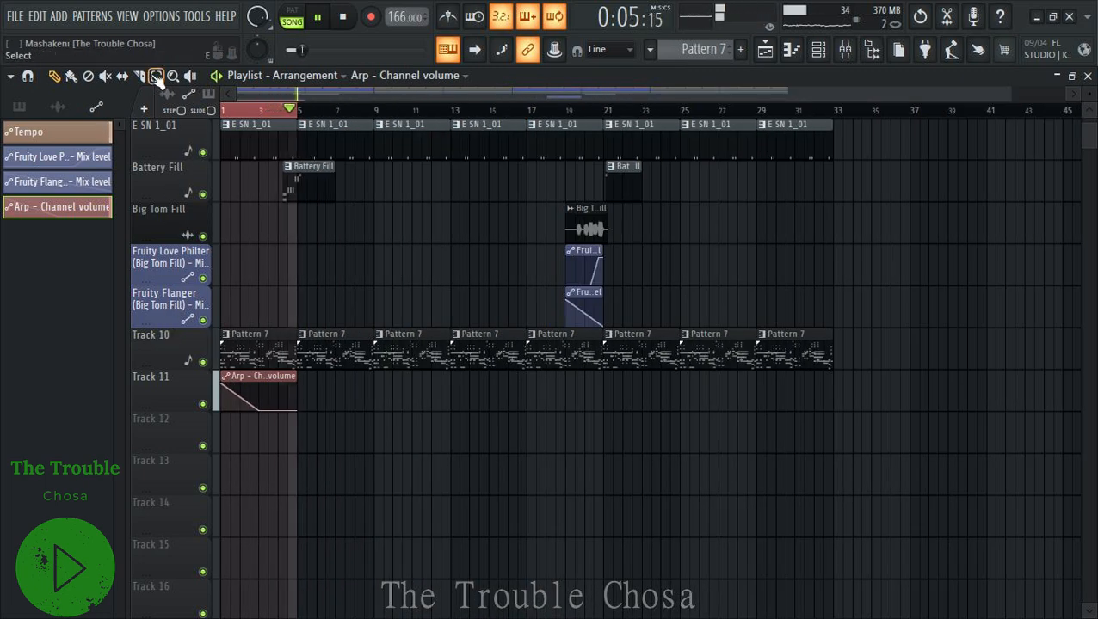
Repeat the Arp channel volume automation clip along Track 11 up to bar 33, and return the playhead to bar 1.
key(ctrl+b)
key(ctrl+b)
key(ctrl+b)
key(ctrl+b)
key(ctrl+b)
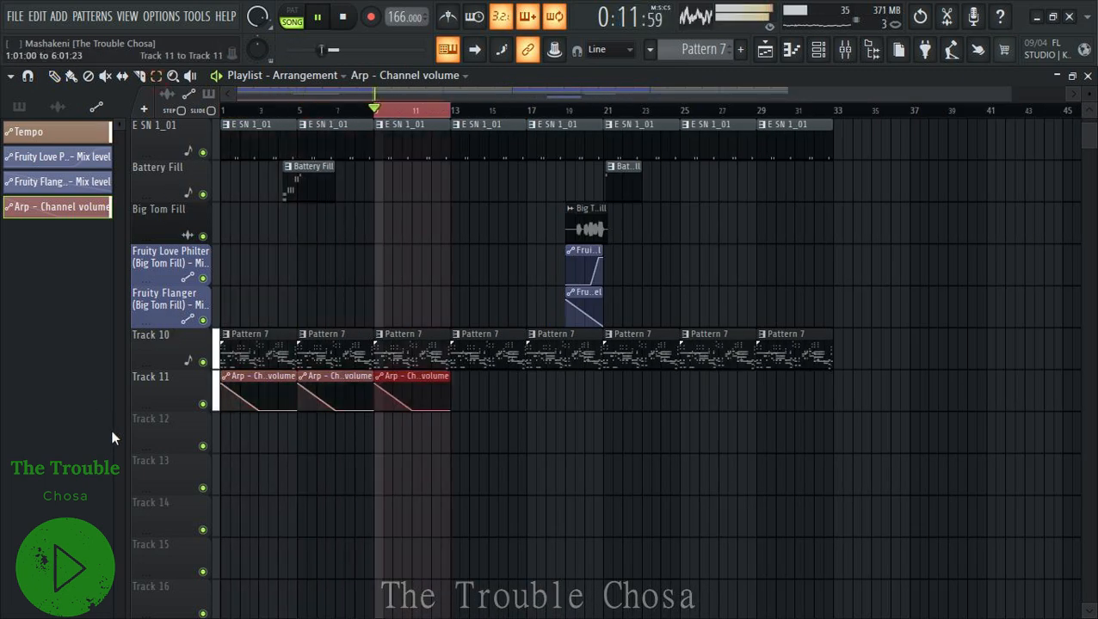
key(ctrl+b)
key(ctrl+b)
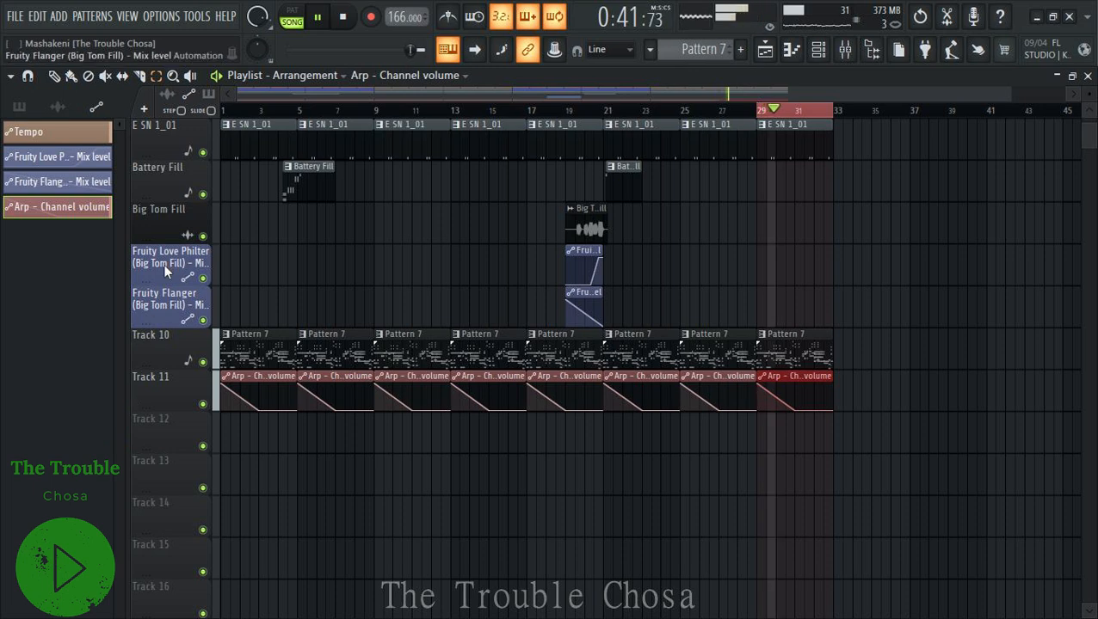
click(234, 112)
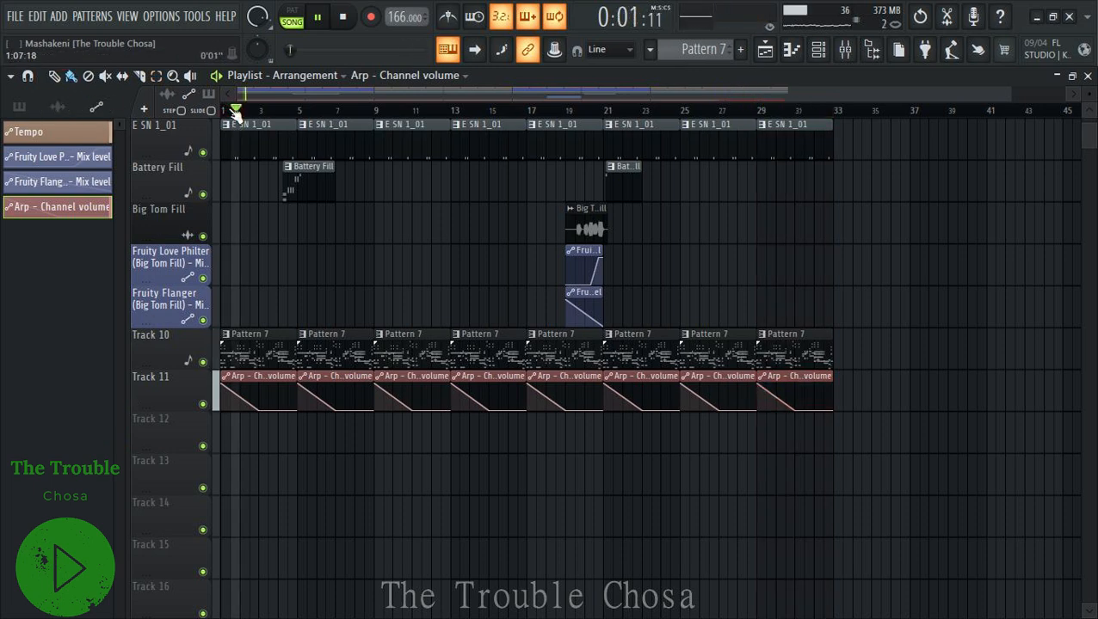
Show all channels in the Channel rack, unmute them by toggling solo on the Tempo channel, and start playback.
click(818, 49)
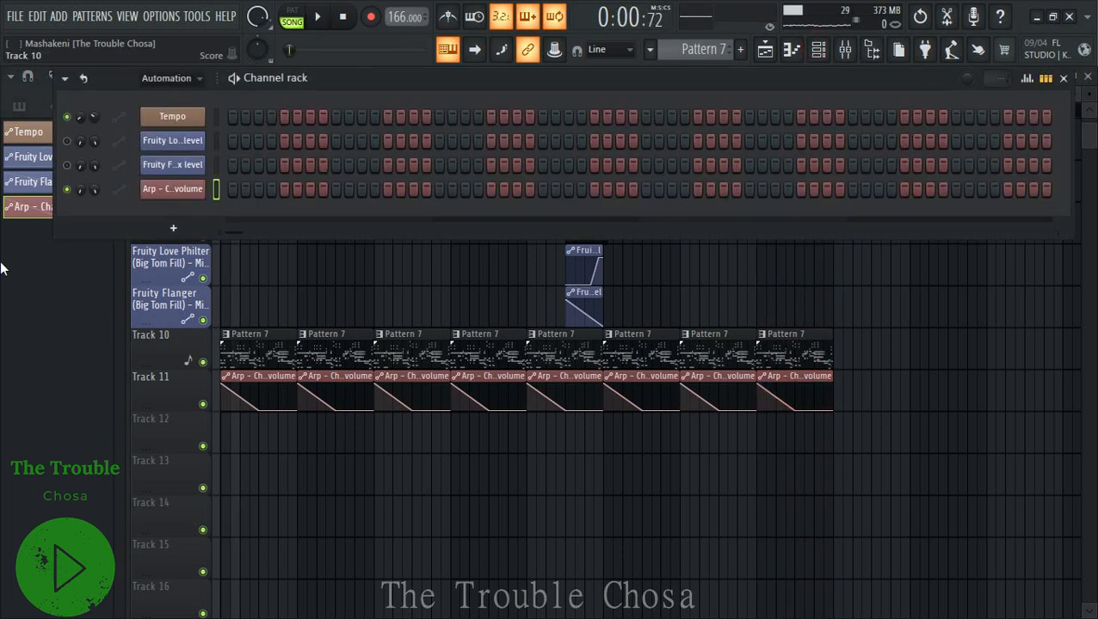
click(166, 78)
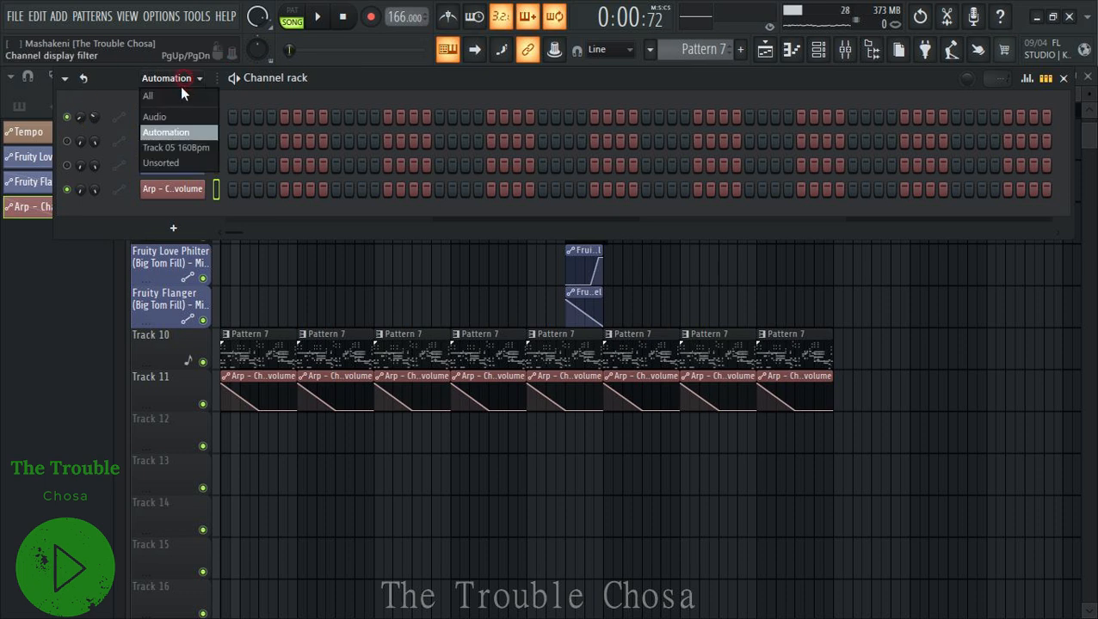
click(163, 95)
right_click(67, 117)
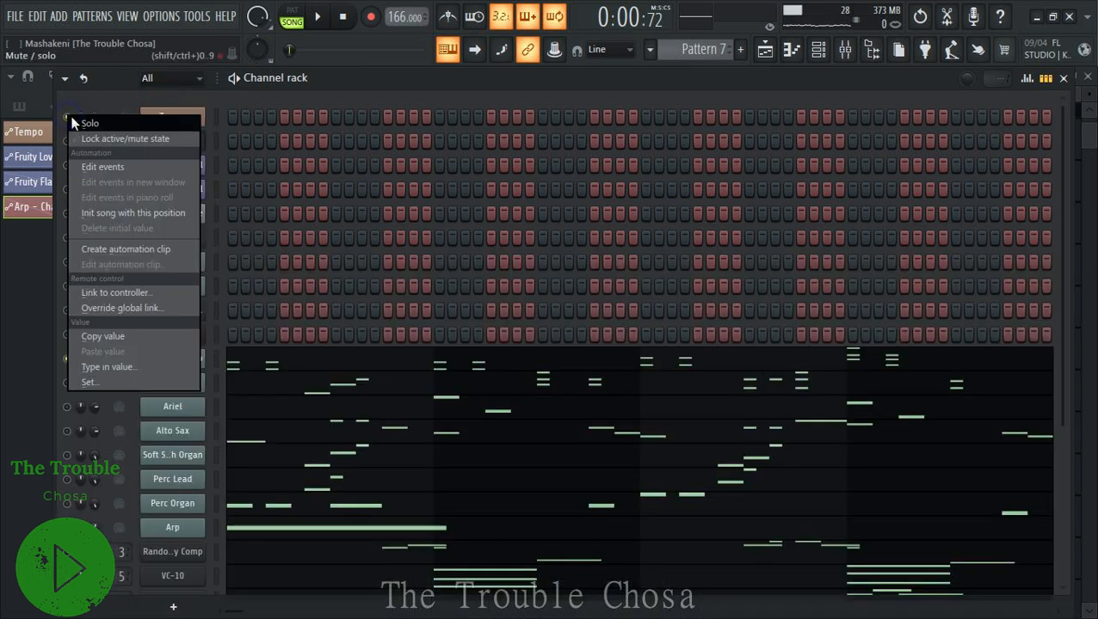
click(75, 122)
right_click(68, 117)
click(74, 121)
key(space)
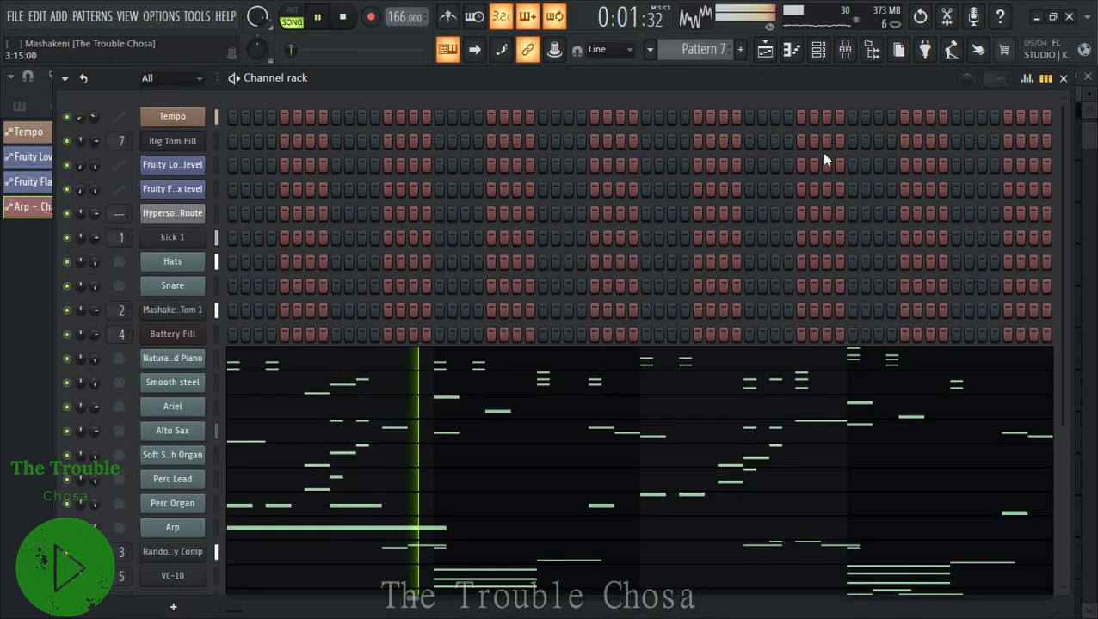
Split Pattern 7 by channel into separate instrument patterns in the Playlist.
click(771, 56)
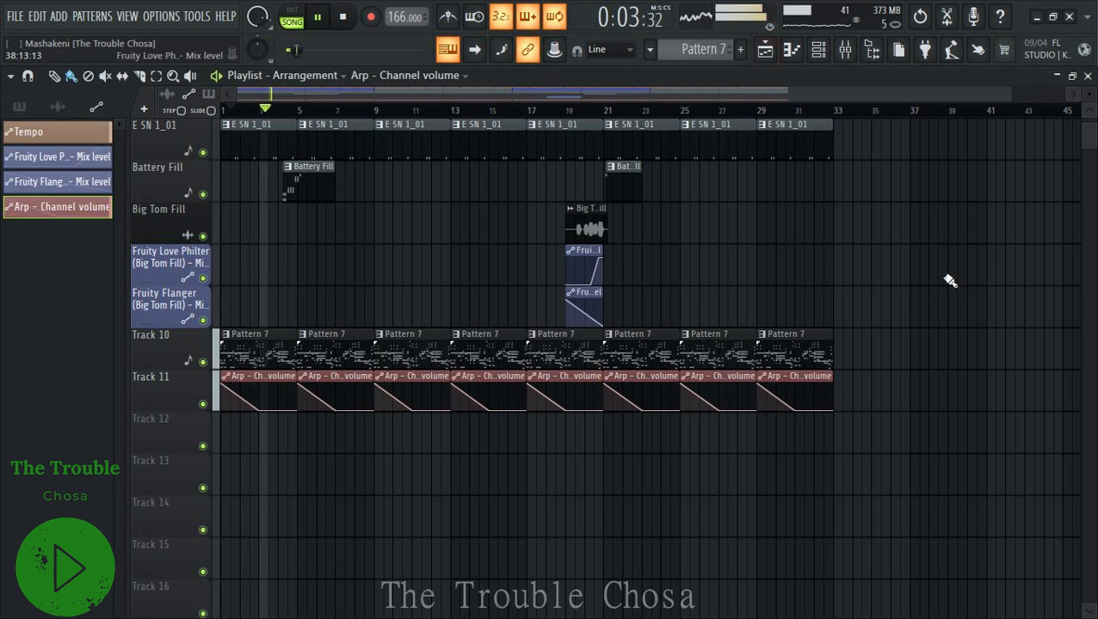
scroll(957, 273, up, 4)
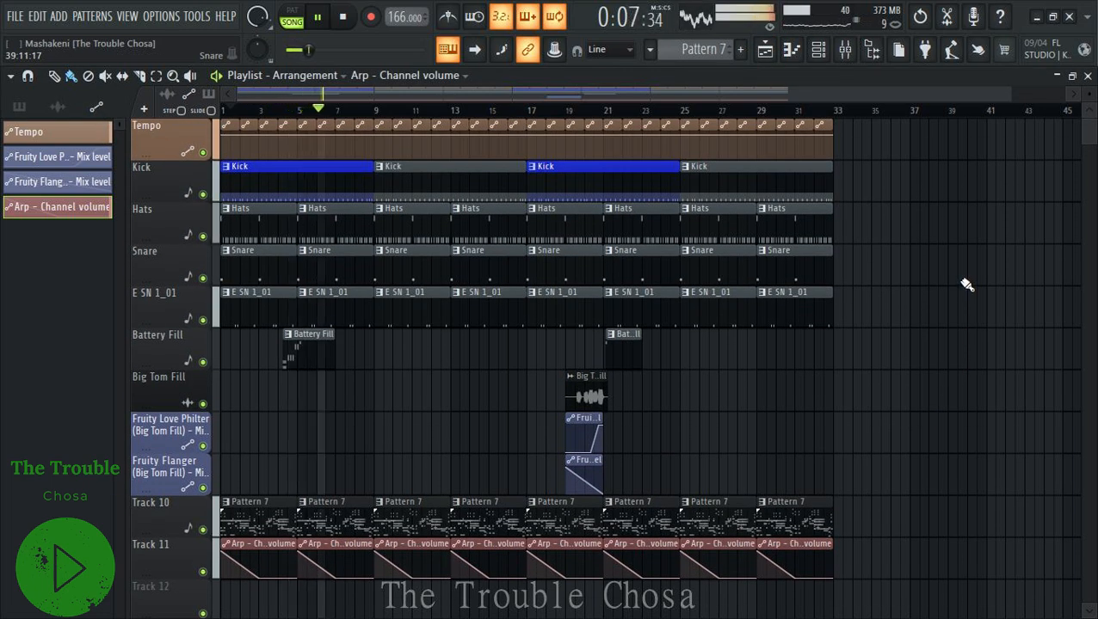
scroll(954, 301, down, 3)
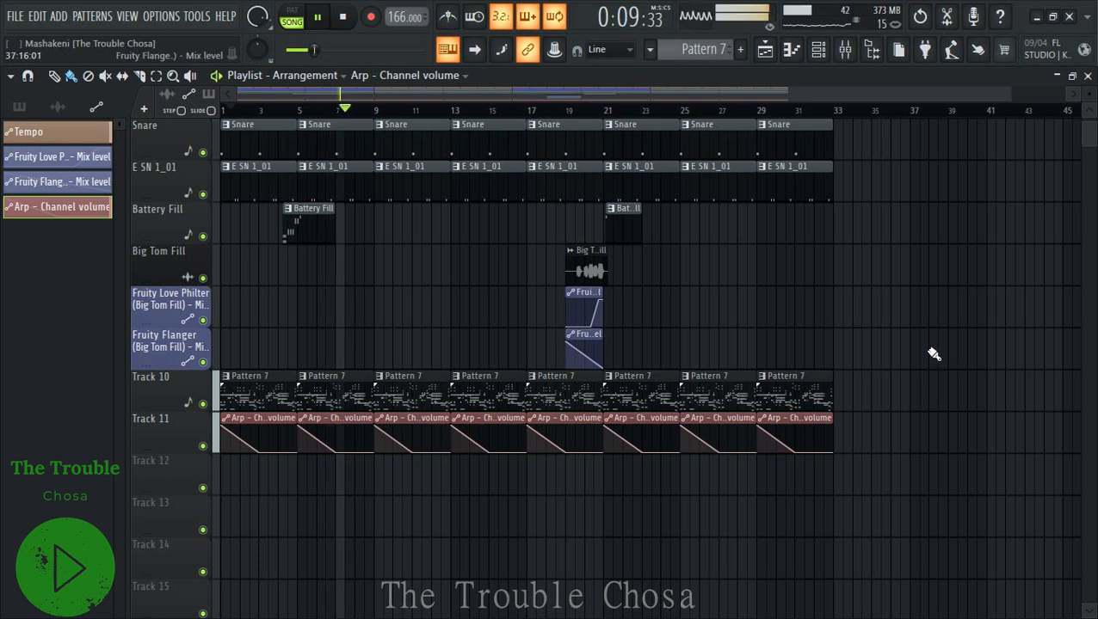
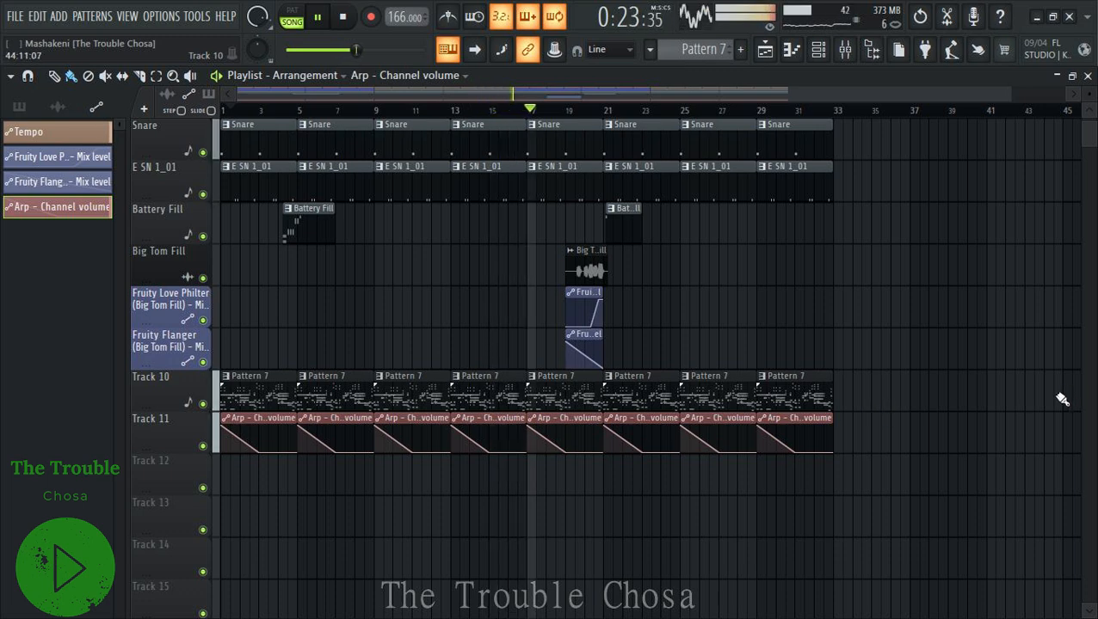
click(262, 392)
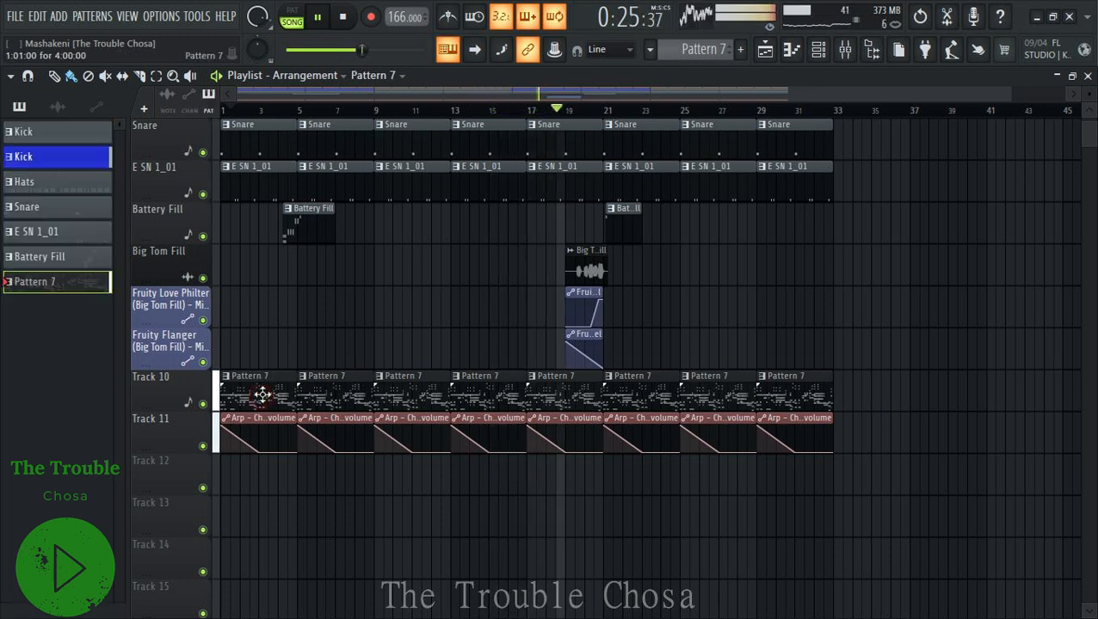
right_click(35, 282)
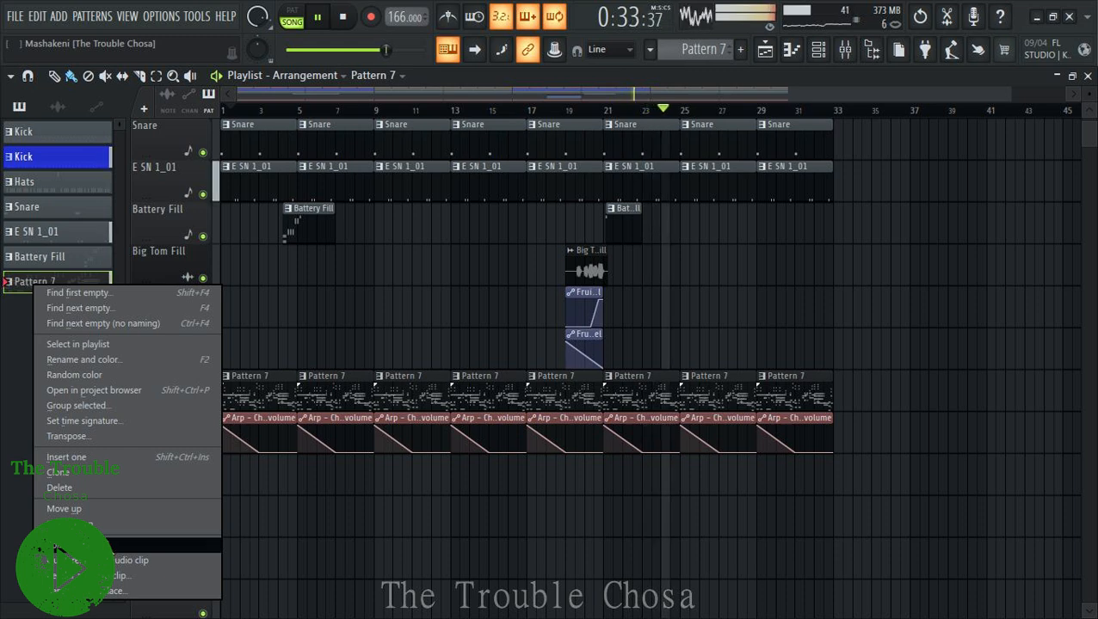
click(69, 546)
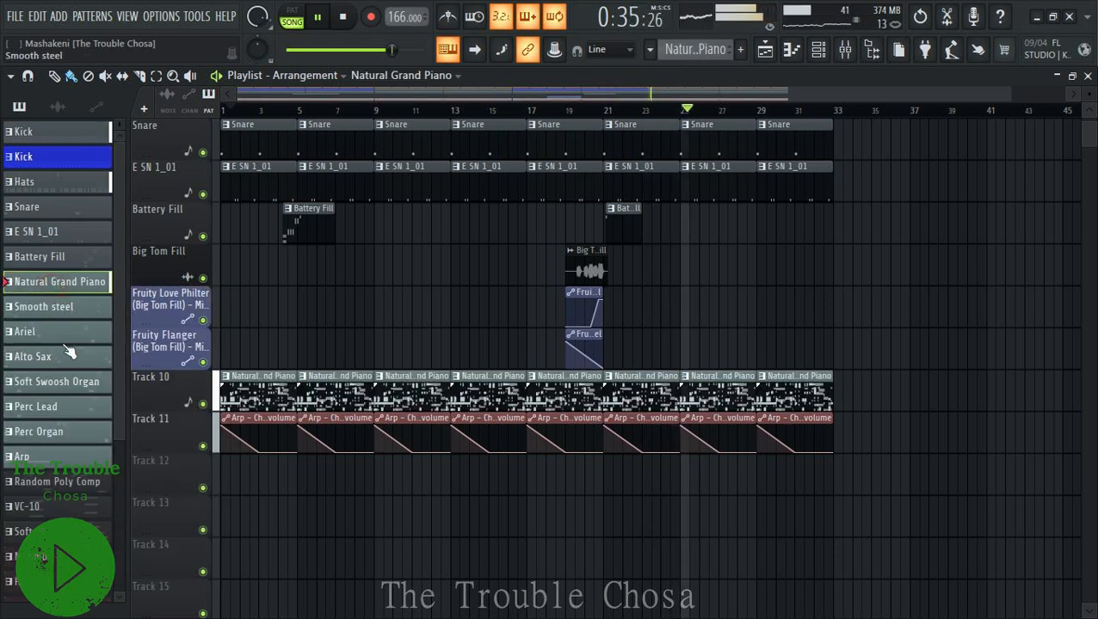
Place all the split patterns from Natural Grand Piano to Low Bass at bar 1, starting on Track 12.
scroll(67, 361, down, 2)
shift+click(90, 589)
drag(72, 238, 222, 468)
Repeat the placed instrument clips end to end until they fill the arrangement up to bar 33.
key(ctrl+b)
key(ctrl+b)
key(ctrl+b)
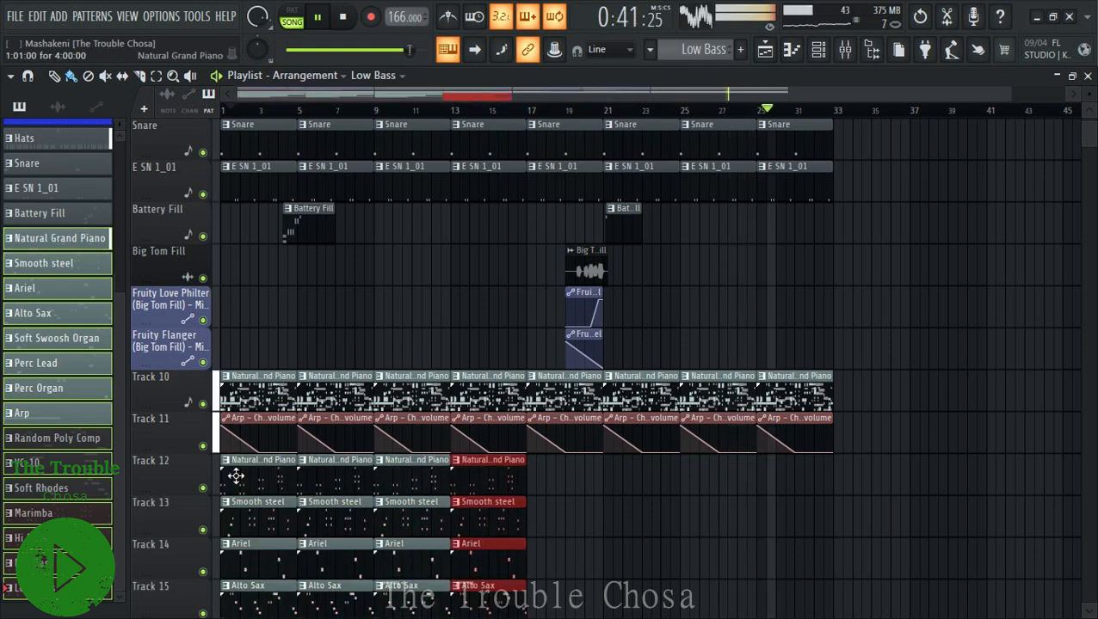
key(ctrl+b)
key(ctrl+b)
key(ctrl+b)
key(ctrl+b)
Delete Track 10 with the original combined pattern clips, and clear the clip selection.
scroll(633, 520, down, 2)
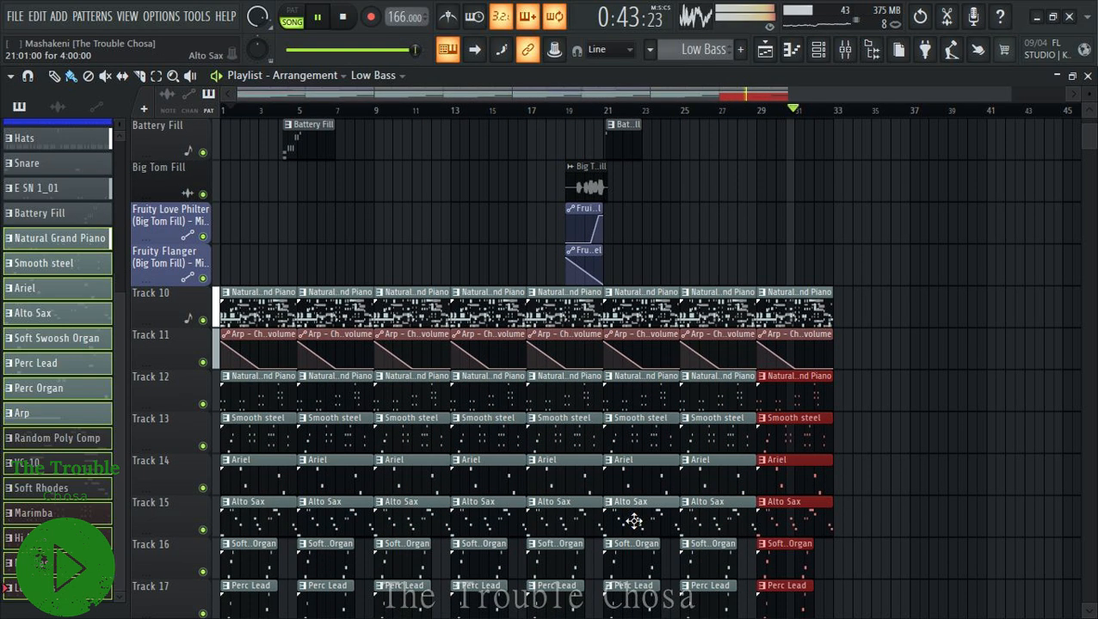
scroll(633, 521, down, 3)
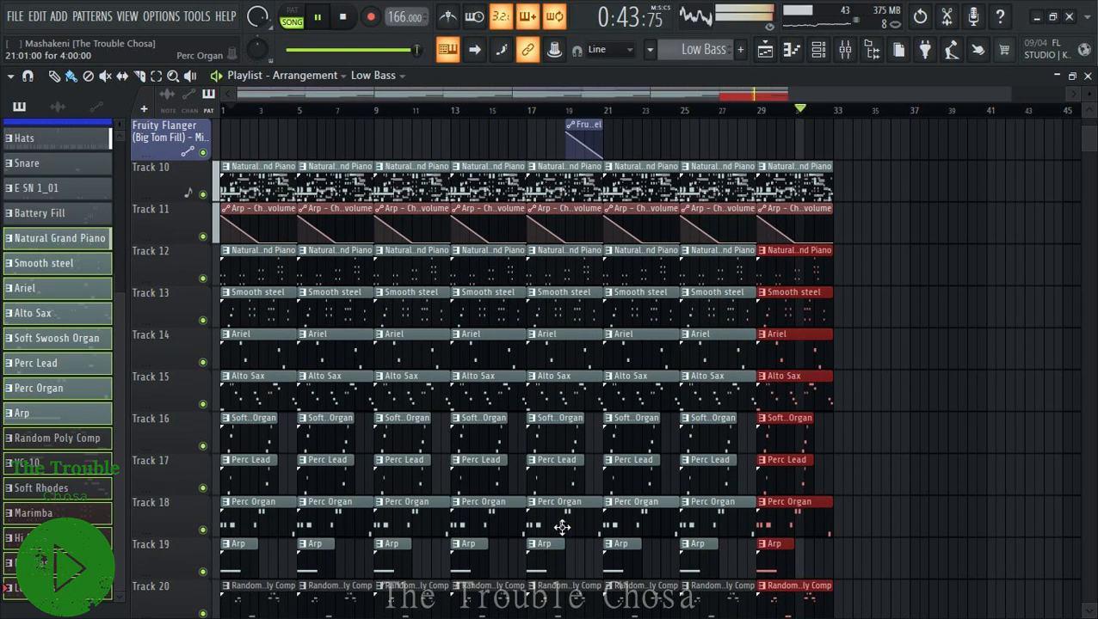
right_click(209, 184)
click(224, 531)
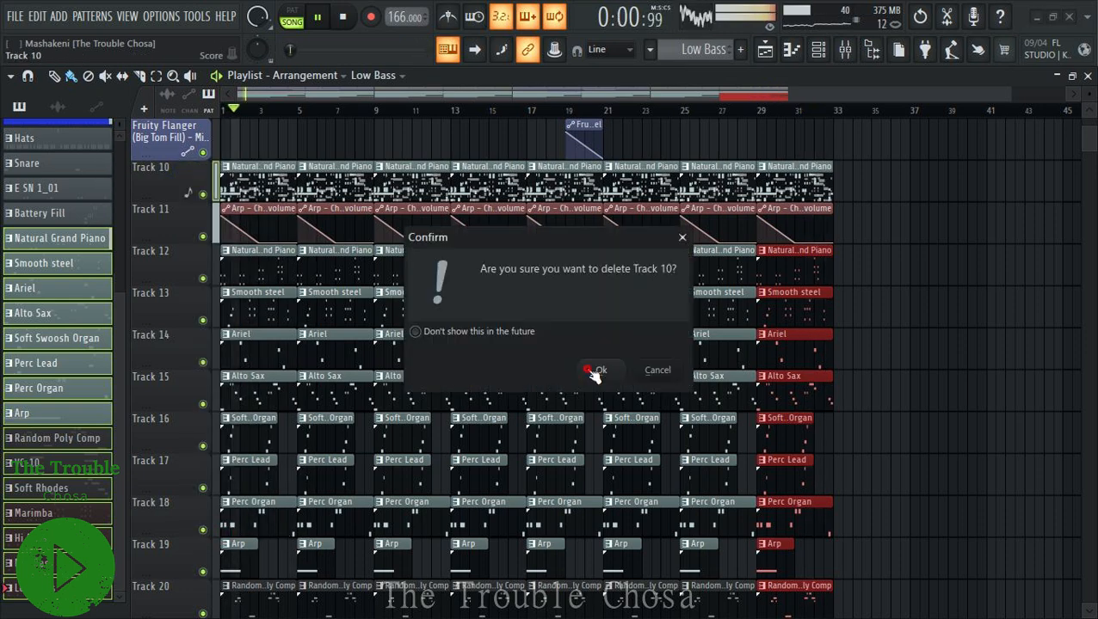
click(594, 372)
right_click(931, 313)
Move the Arp channel volume automation track down to sit directly below the Arp track.
scroll(934, 319, up, 1)
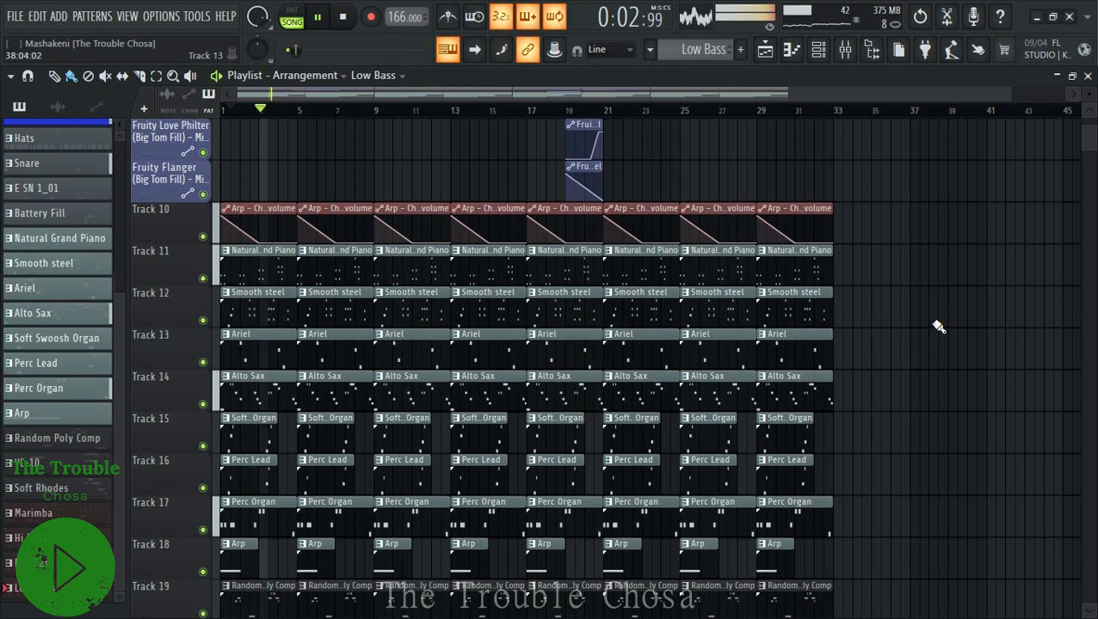
scroll(934, 320, down, 2)
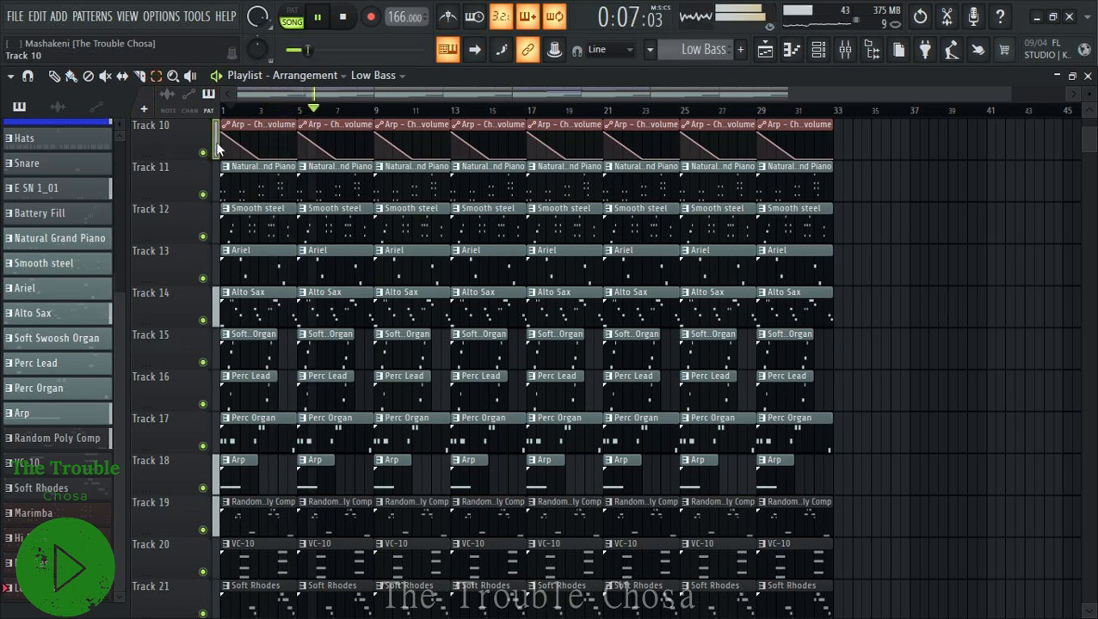
drag(217, 148, 217, 482)
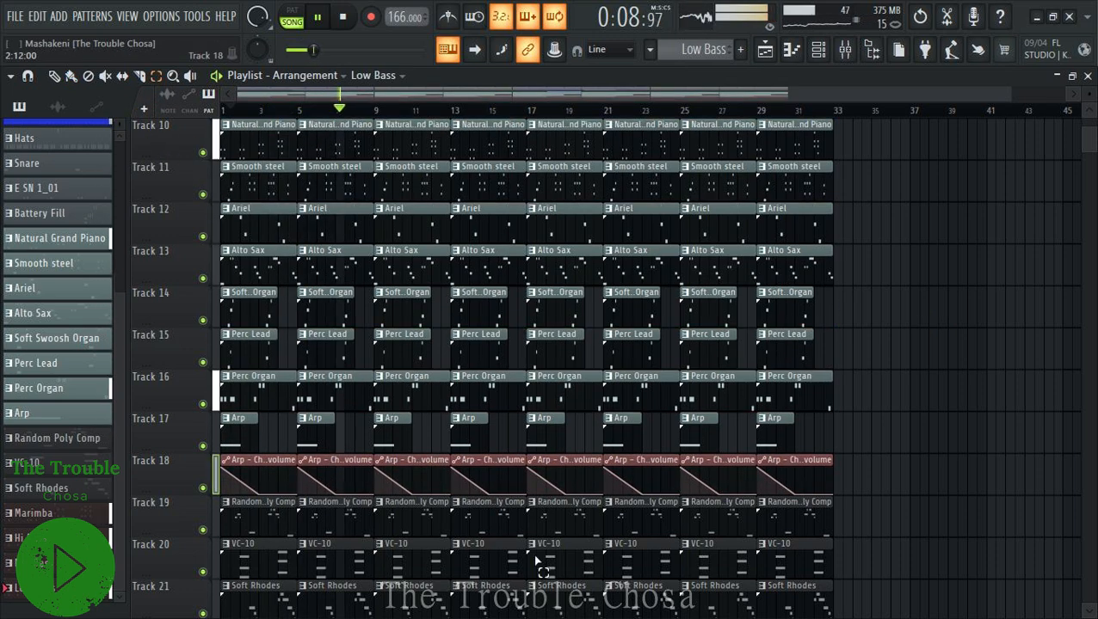
Delete the Arp clips and their volume automation clips at bars 5, 13, 21 and 29.
scroll(344, 430, down, 3)
drag(338, 357, 316, 311)
drag(483, 358, 465, 309)
drag(647, 368, 612, 308)
drag(781, 368, 759, 292)
key(Delete)
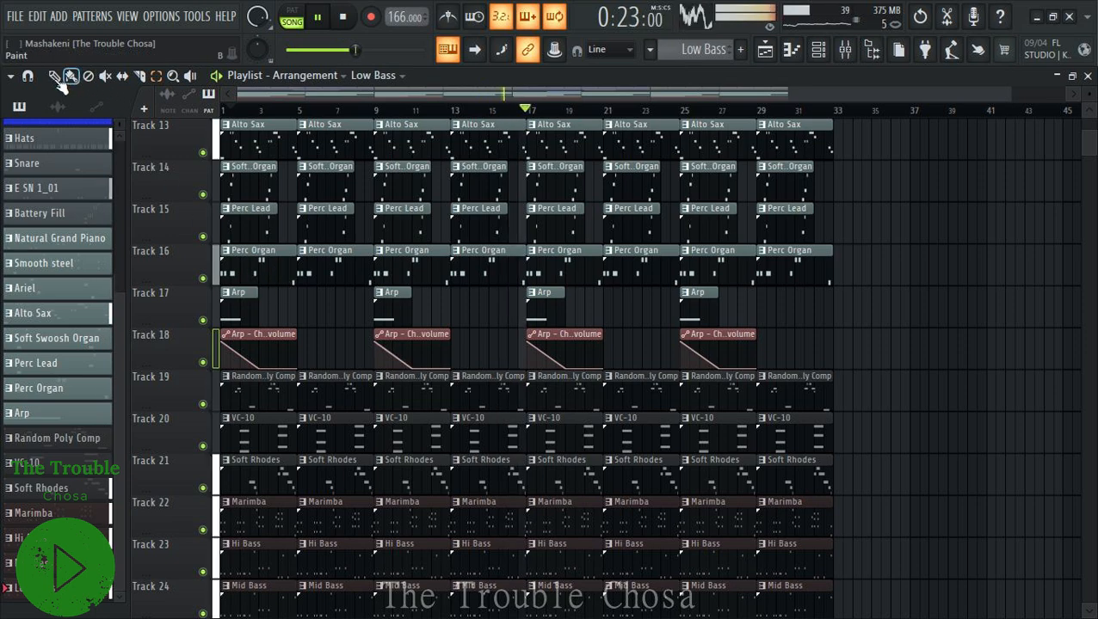
Name and color the instrument and automation tracks automatically after the clips they contain.
right_click(151, 176)
click(193, 226)
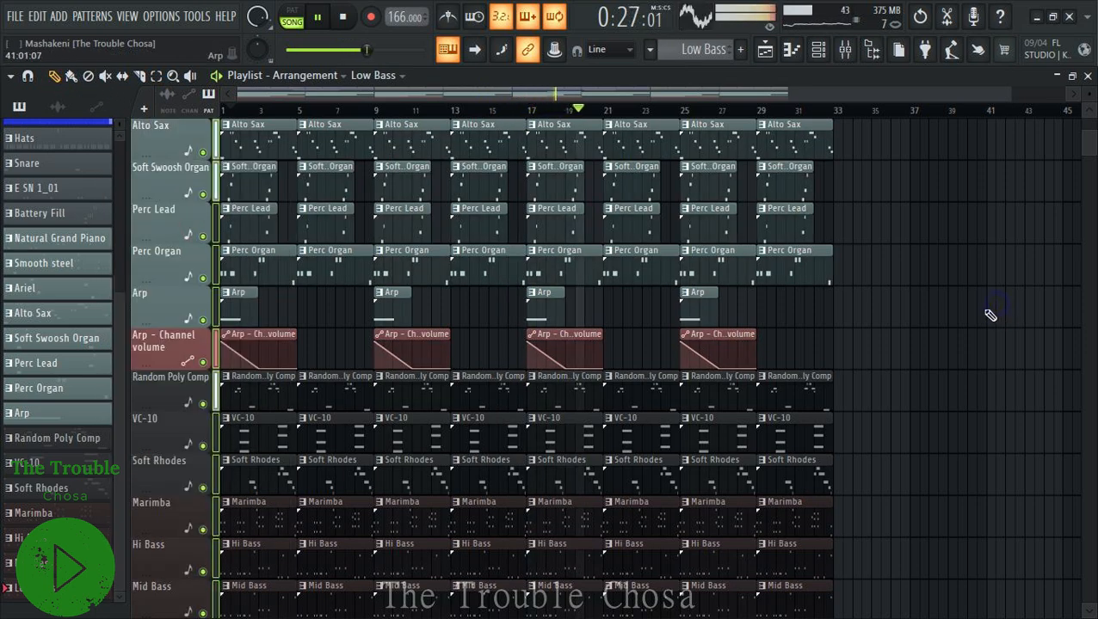
scroll(989, 314, down, 4)
Move the Arp clip and its volume automation from bar 17 to bar 21, and remove the pair at bar 25.
scroll(990, 313, up, 3)
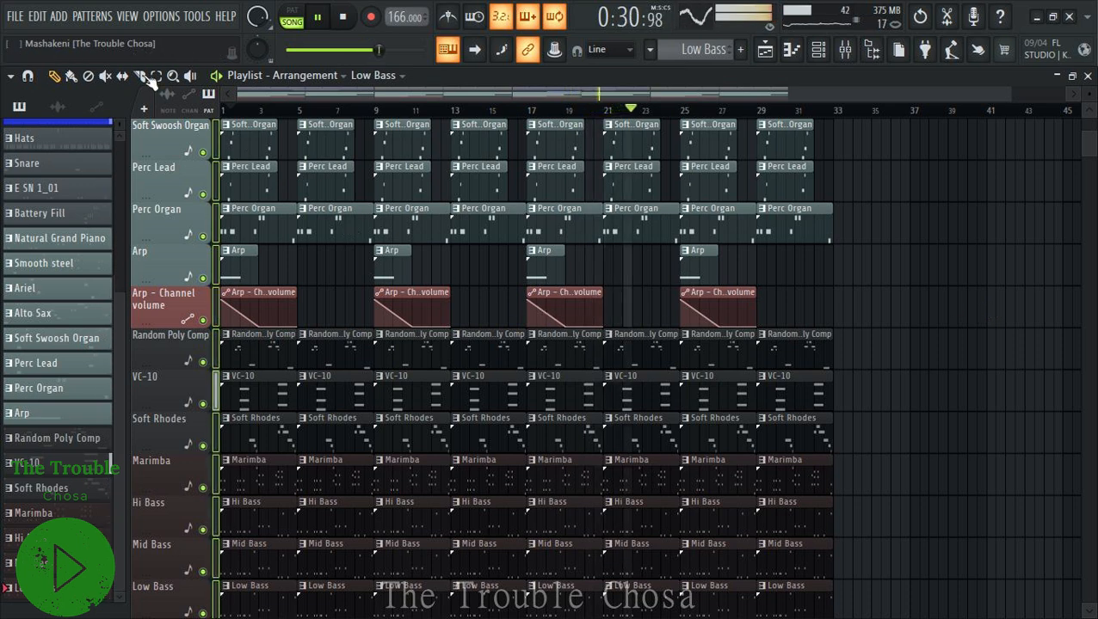
click(156, 78)
mouse_move(625, 255)
mouse_down()
mouse_move(595, 290)
mouse_move(535, 313)
mouse_up()
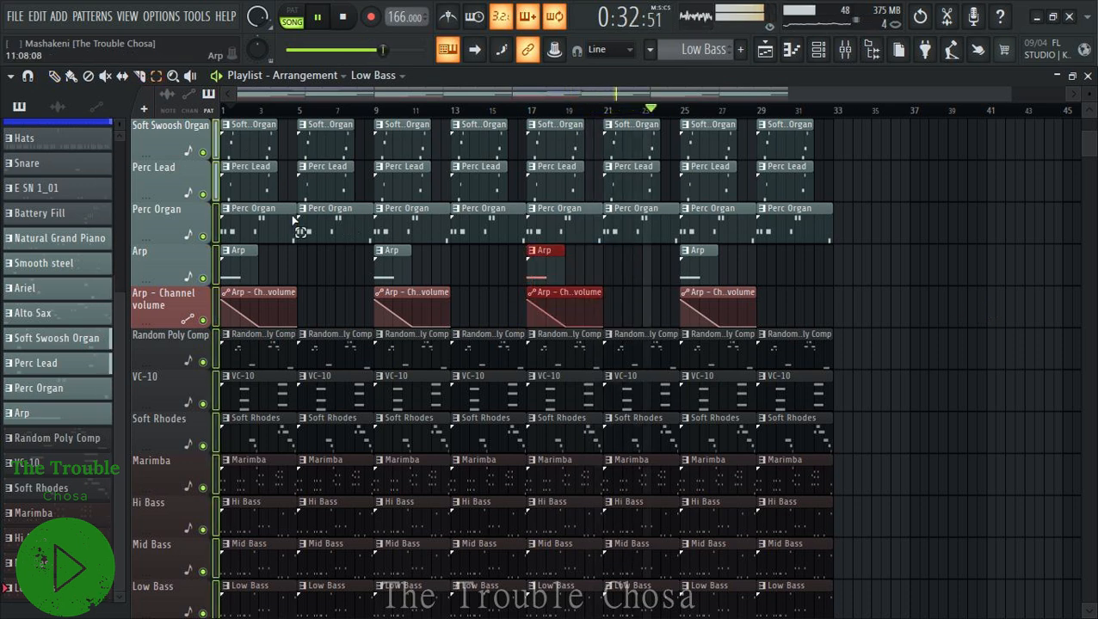
click(71, 79)
drag(543, 267, 621, 269)
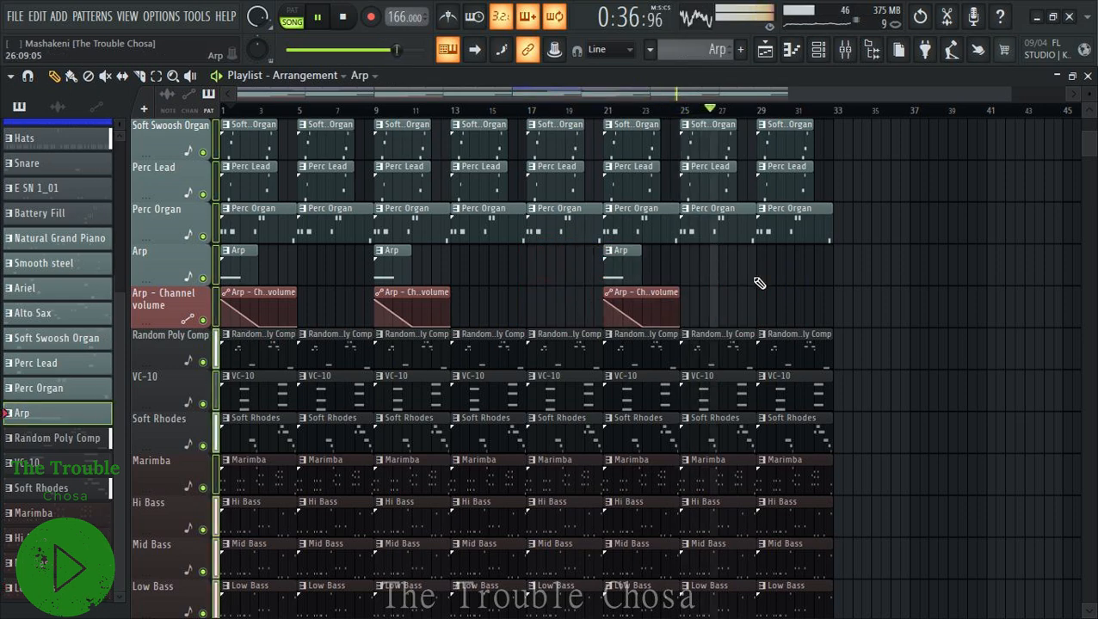
Play the arrangement from bar 13 and remove the Arp and volume automation clips at bars 1 and 9.
scroll(675, 234, up, 1)
click(449, 110)
scroll(921, 298, up, 11)
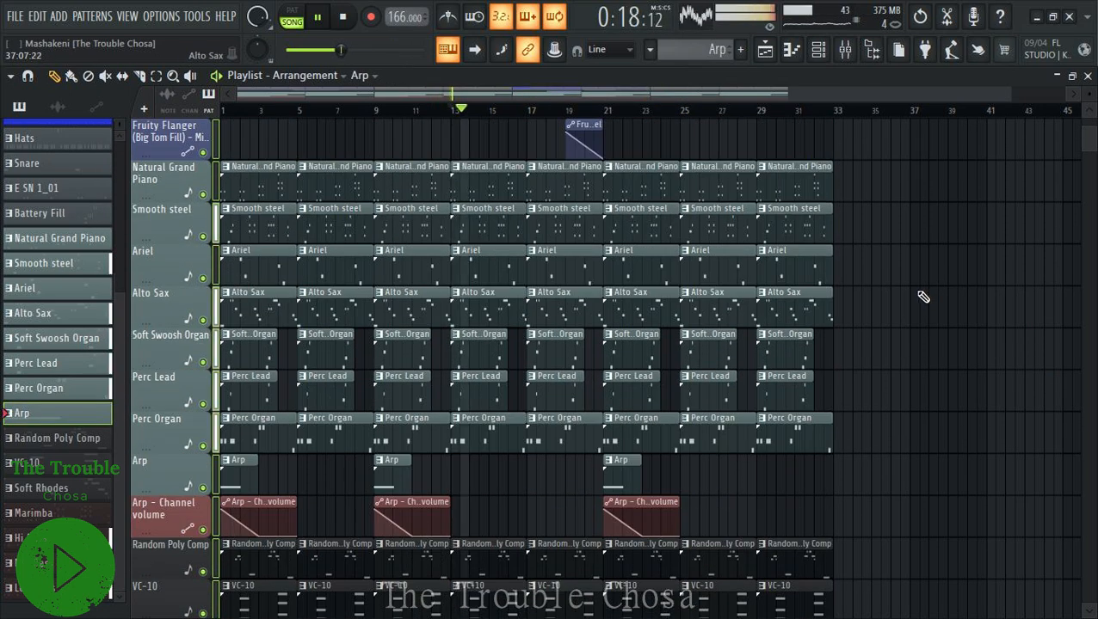
scroll(922, 297, down, 12)
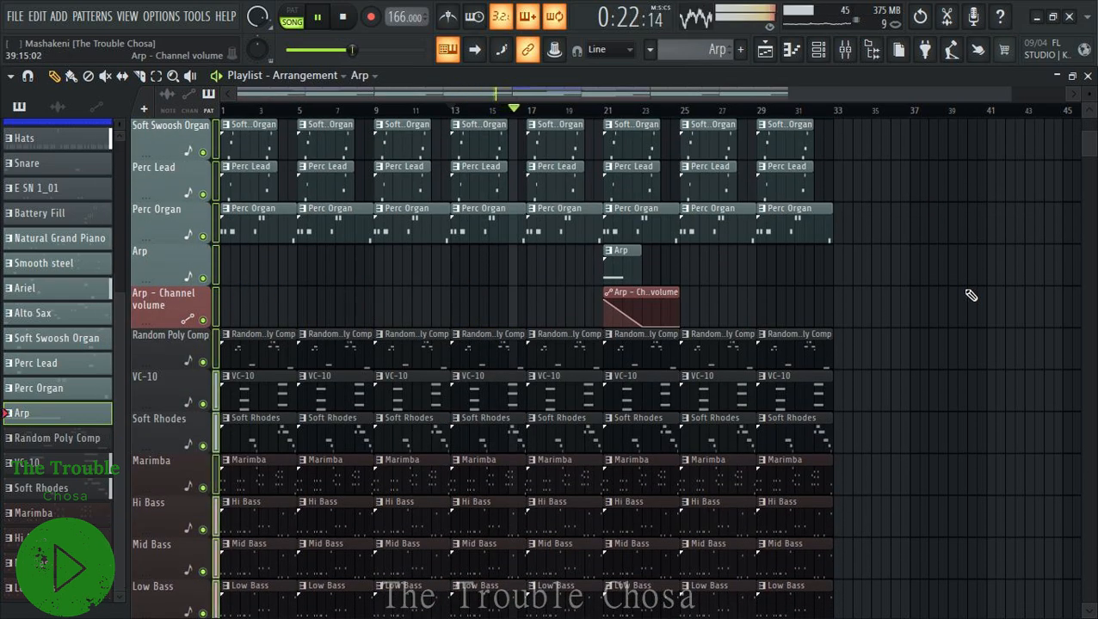
scroll(889, 310, down, 2)
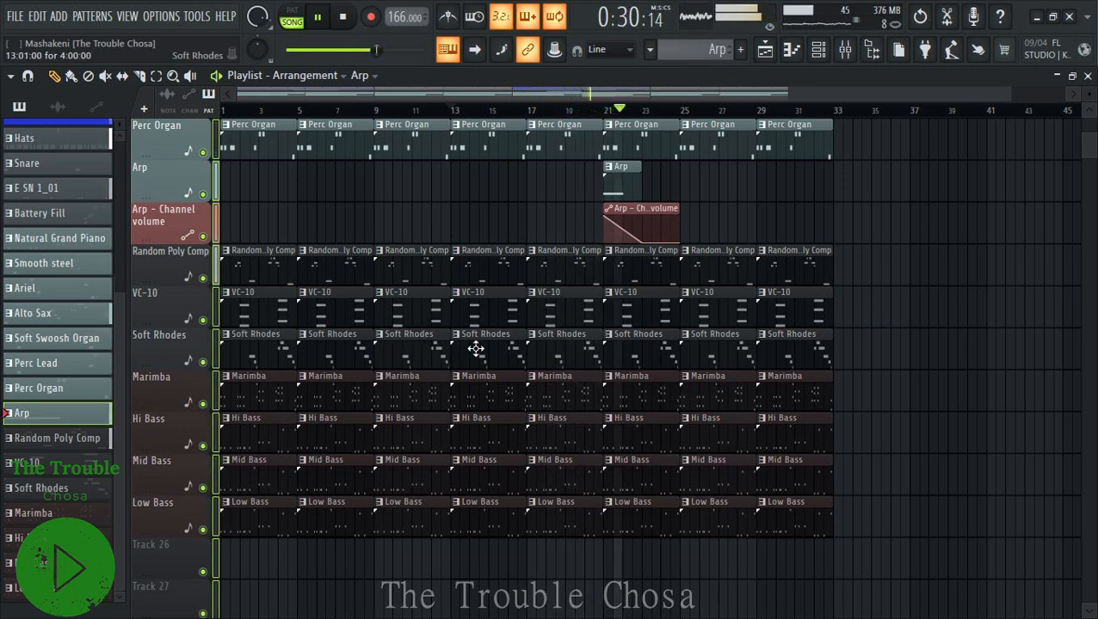
Stop playback and make the Alto Sax clip at bar 1 unique.
scroll(503, 361, up, 5)
scroll(508, 365, up, 2)
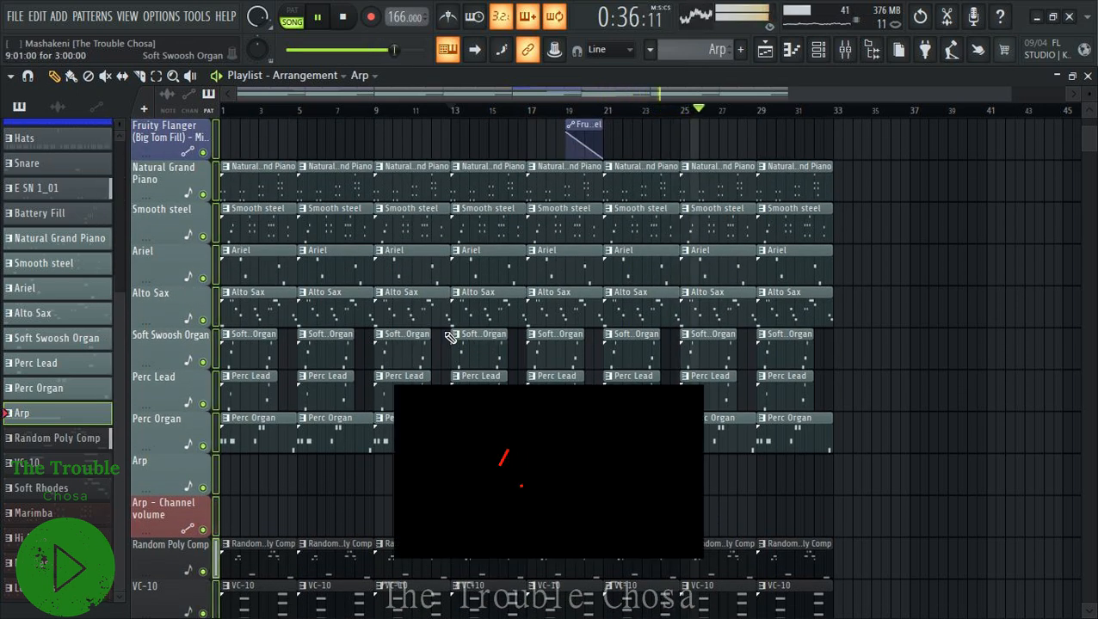
key(space)
click(226, 294)
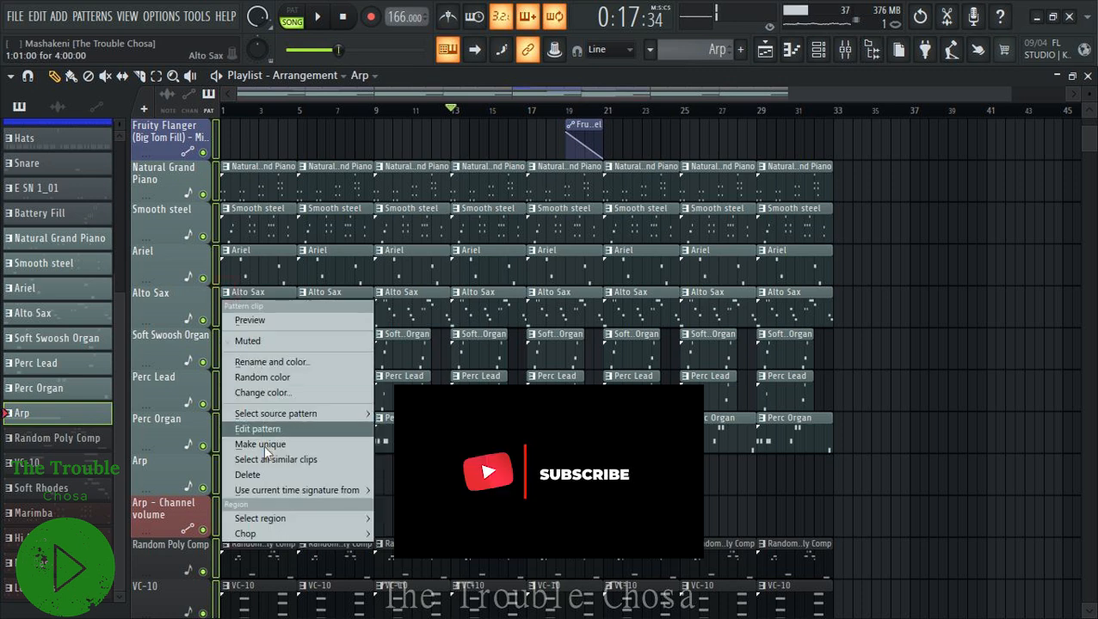
click(270, 451)
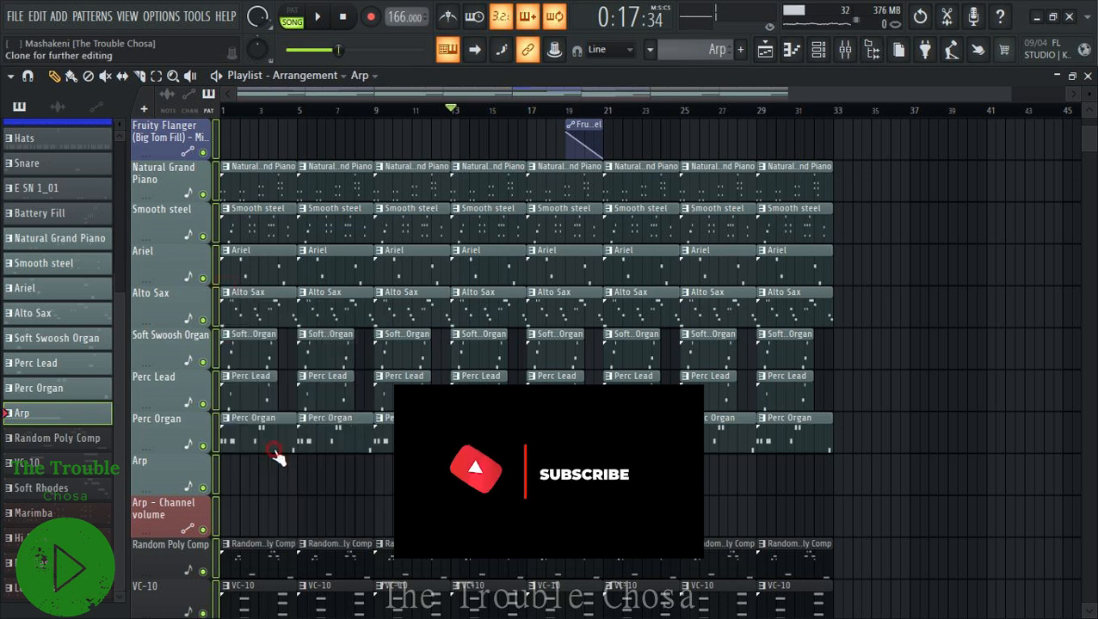
Delete the Alto Sax clips at bars 5, 9, 17, 21 and 25.
right_click(329, 312)
right_click(423, 302)
right_click(585, 311)
right_click(641, 310)
right_click(703, 306)
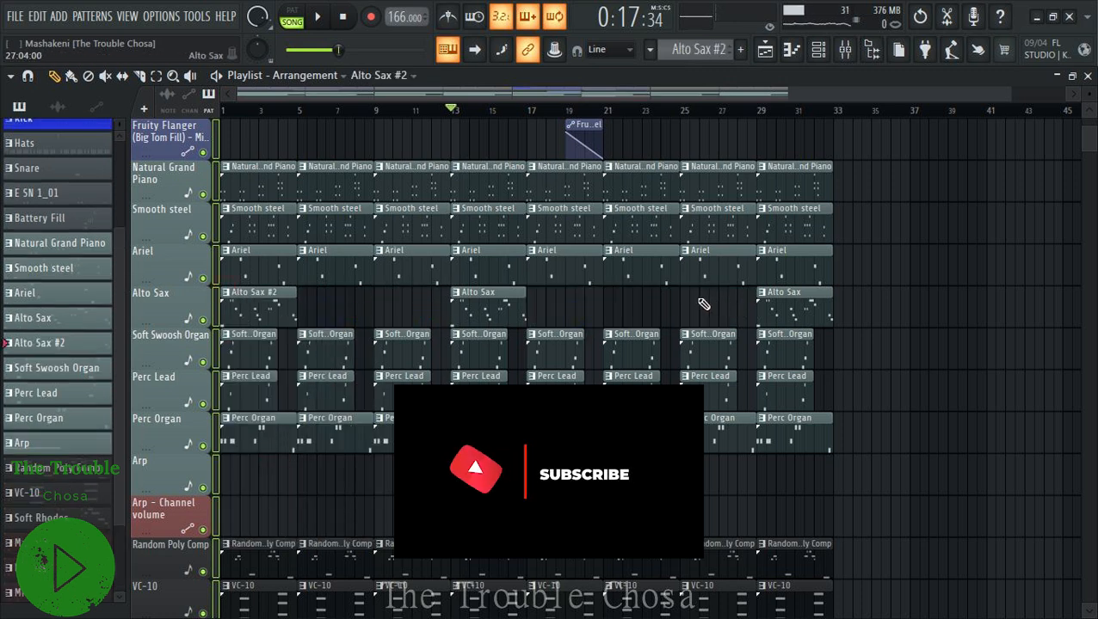
Resume playback and duplicate the Alto Sax #2 clip from bar 1 to bars 5 and 9.
key(space)
click(157, 77)
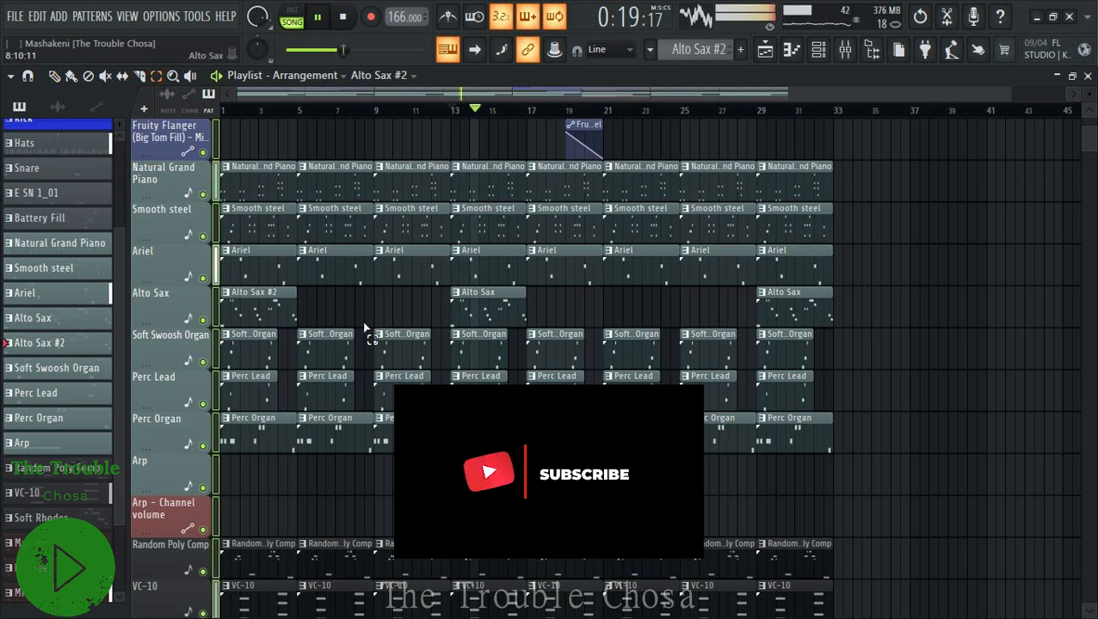
drag(332, 318, 215, 307)
key(ctrl+b)
key(ctrl+b)
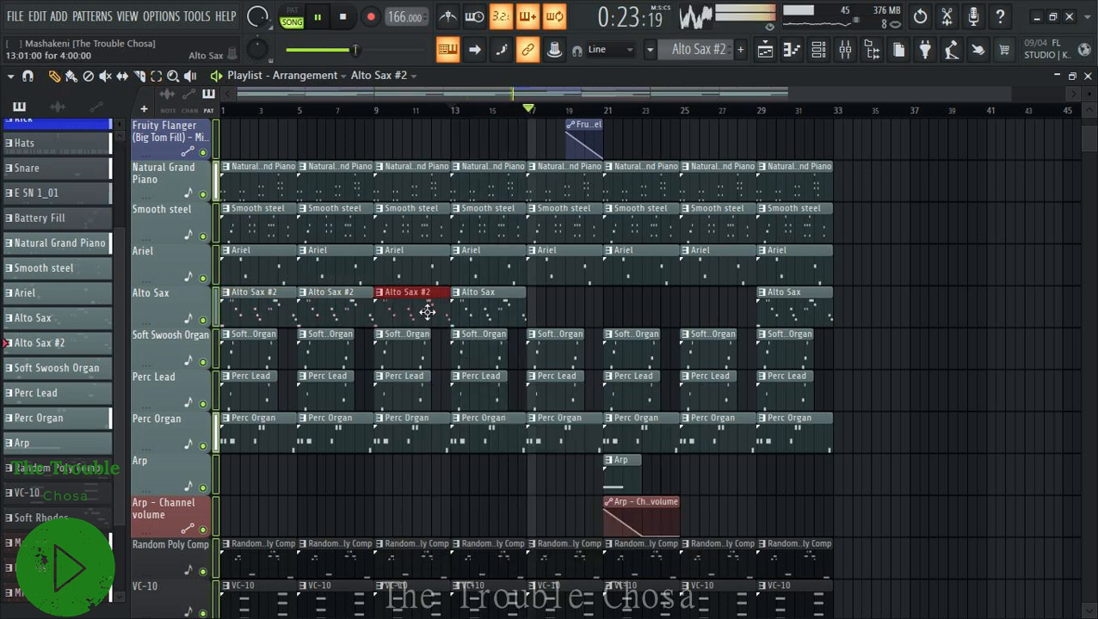
Place the Alto Sax #2 pattern at bar 17 and duplicate it to bars 21 and 25.
click(537, 302)
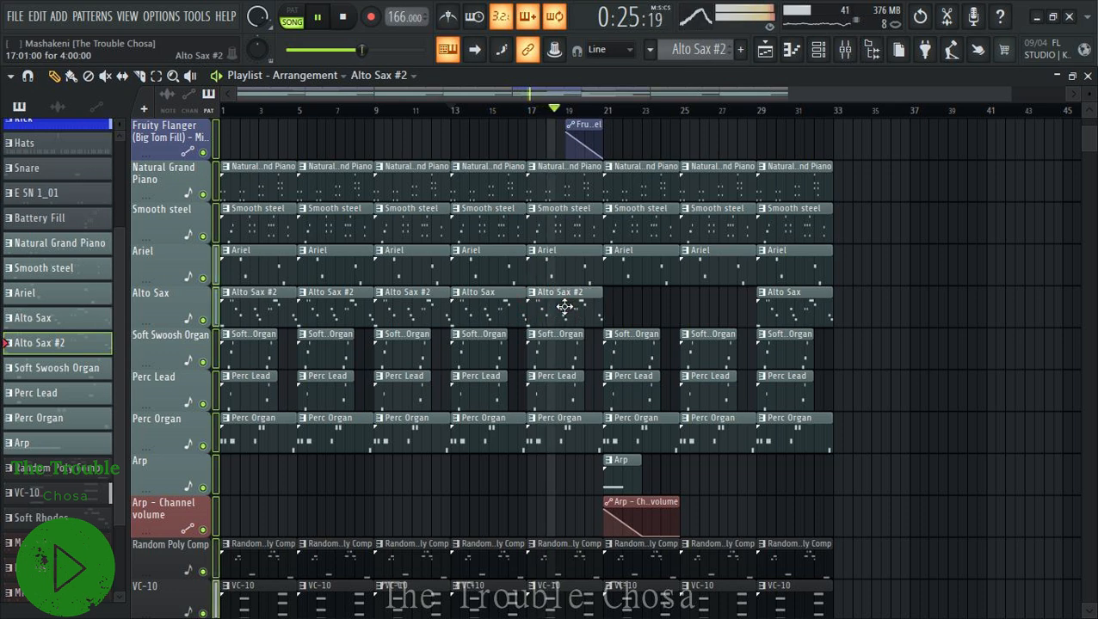
drag(596, 293, 551, 322)
key(ctrl+b)
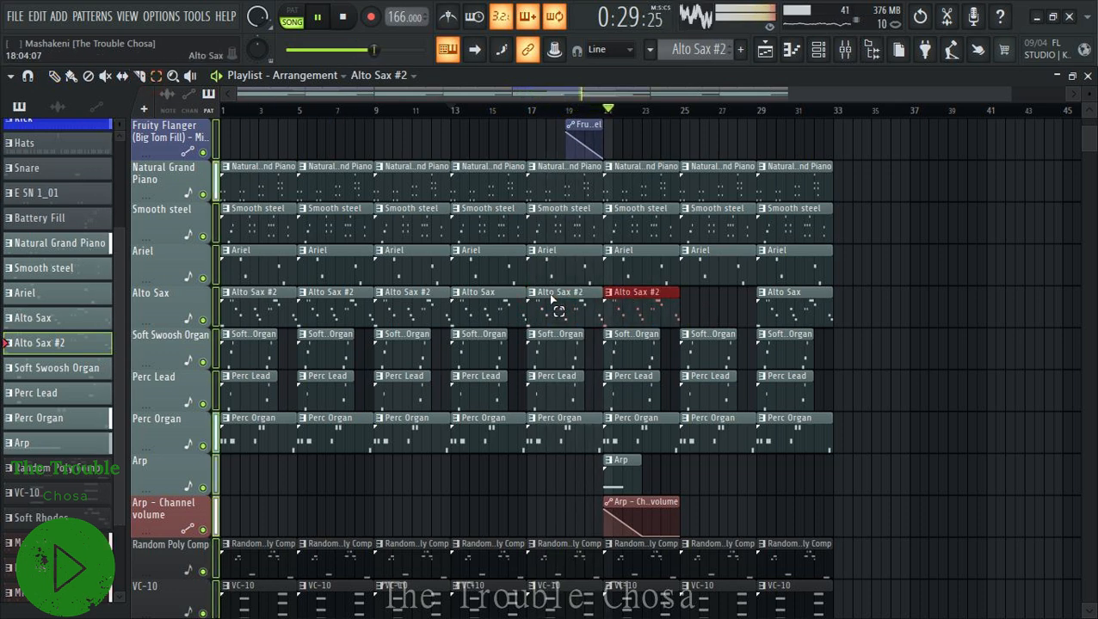
key(ctrl+b)
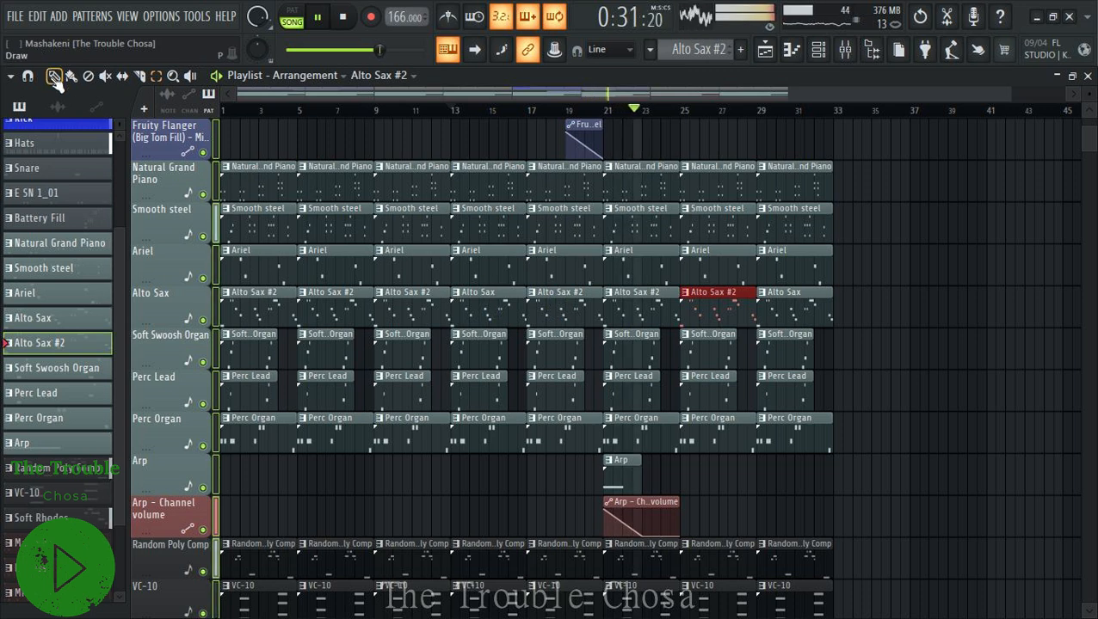
Rename the Alto Sax #2 pattern to Alto Sax and colour it Dark Slate Blue (#2E438B).
click(686, 293)
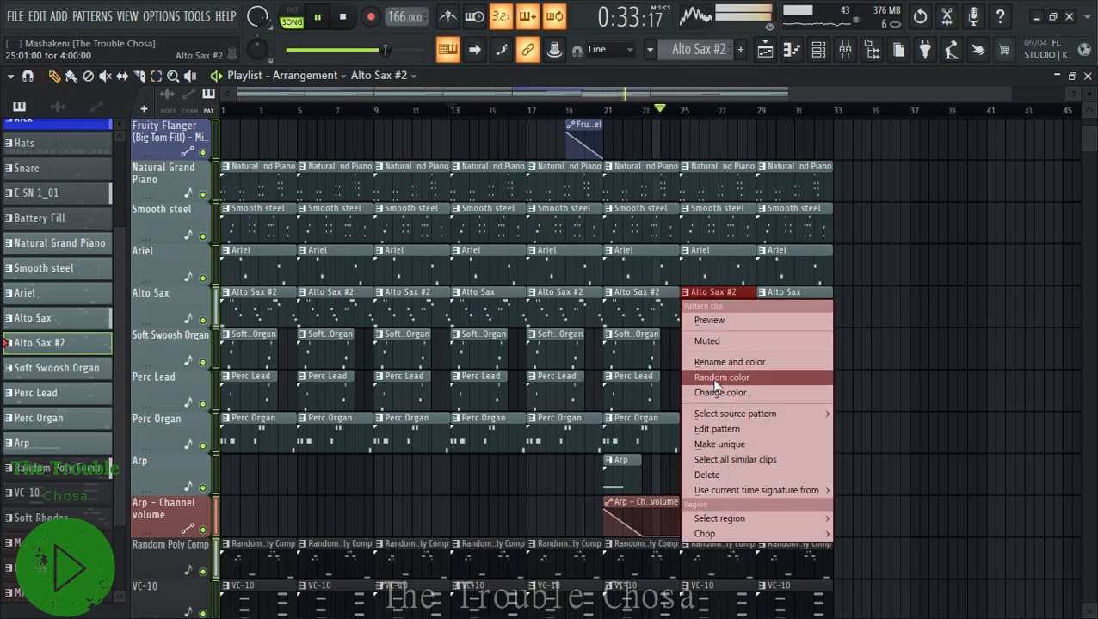
click(718, 366)
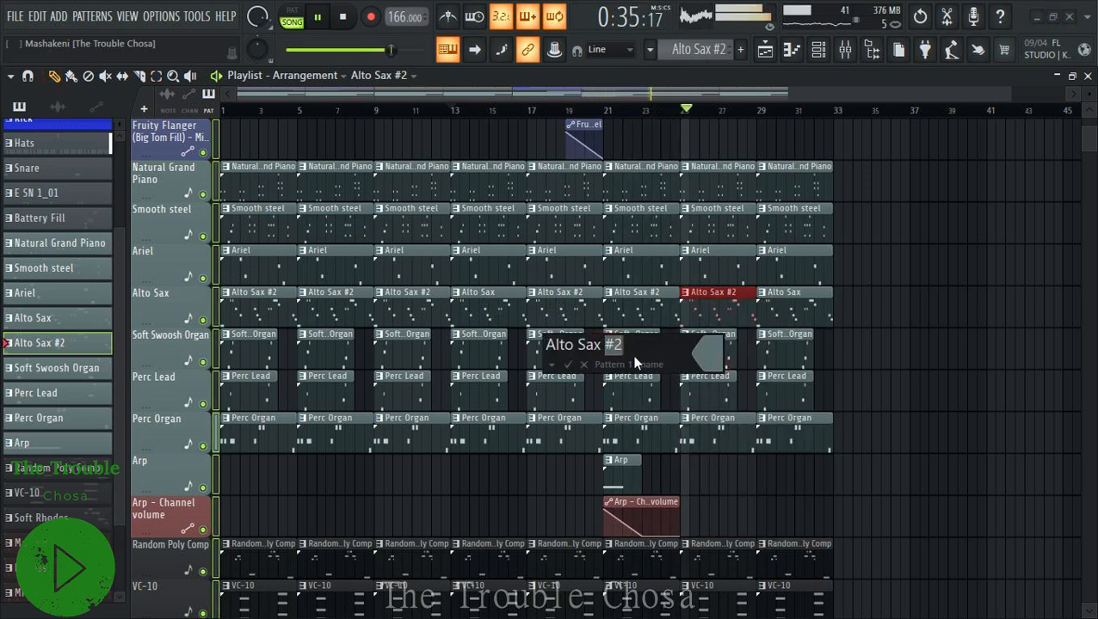
key(BackSpace)
key(BackSpace)
key(BackSpace)
click(711, 355)
click(849, 459)
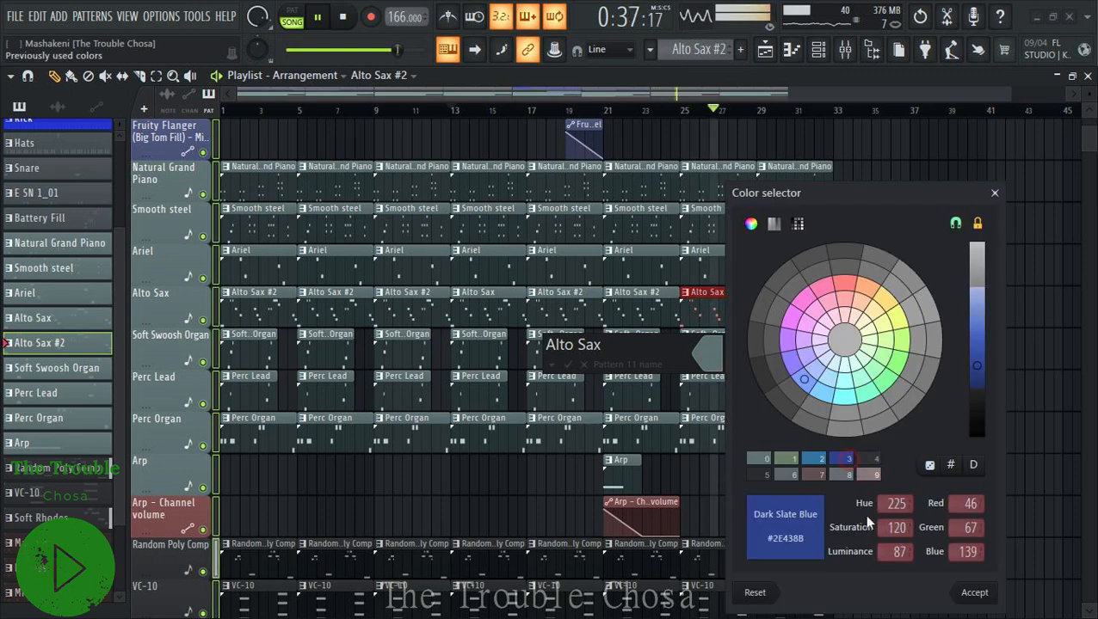
click(974, 593)
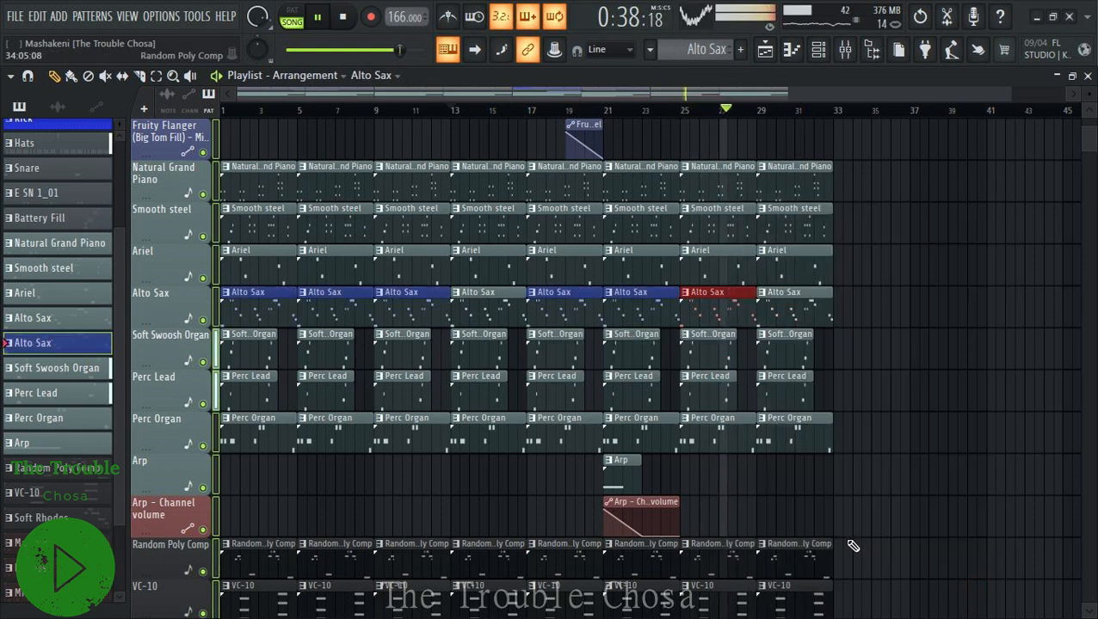
In the blue Alto Sax pattern, delete the two short F#5 notes, the A#5 and the G#5 around bars 3 and 4.
double_click(250, 312)
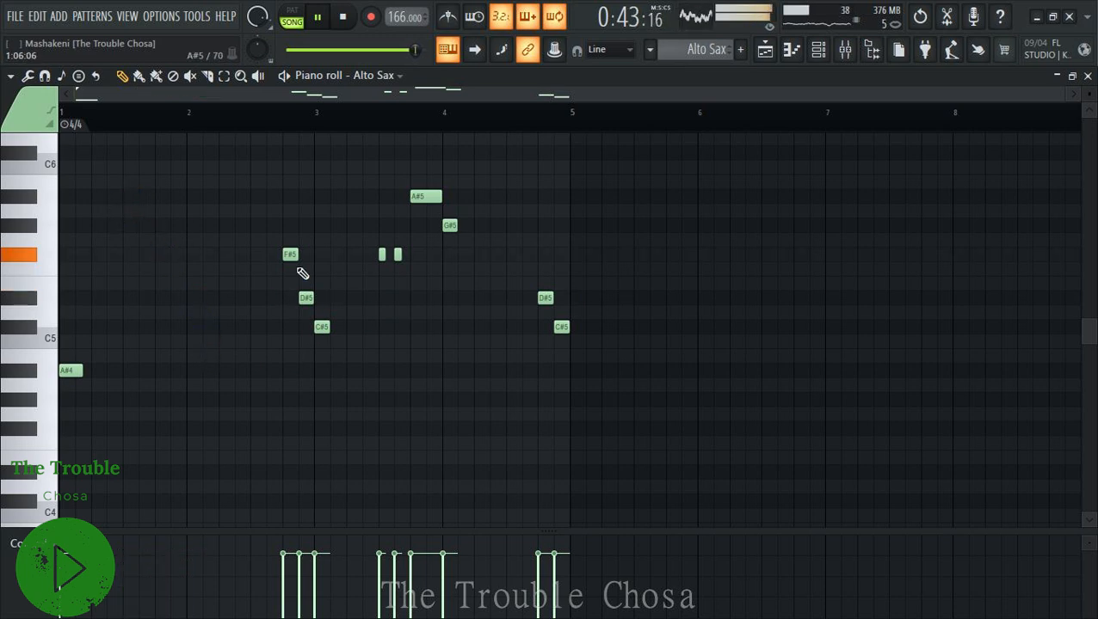
right_click(447, 228)
right_click(426, 196)
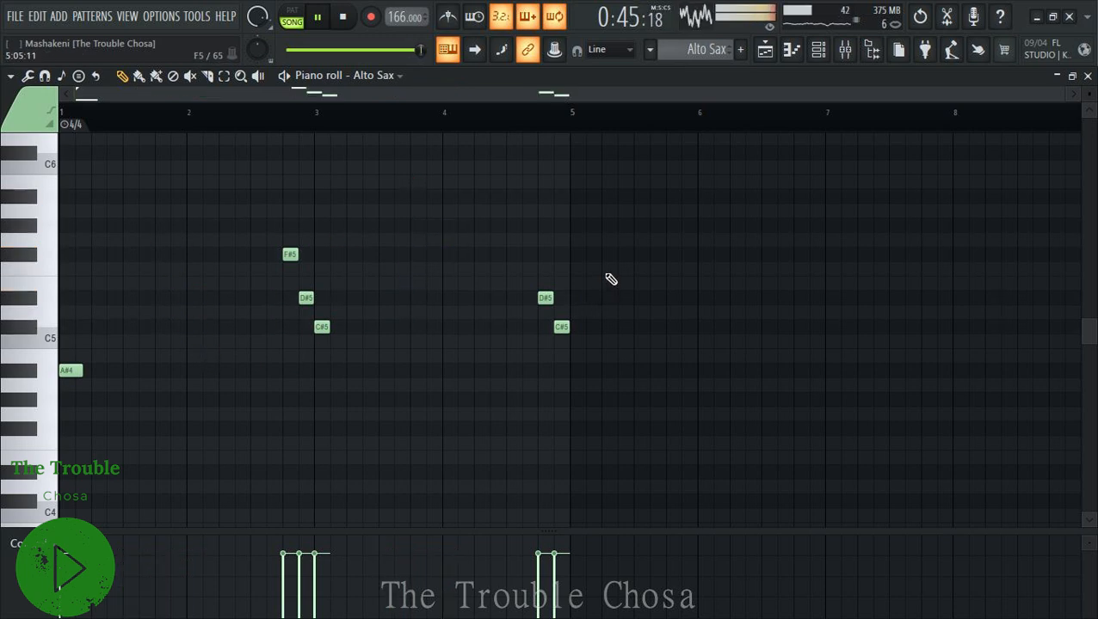
scroll(288, 132, up, 1)
scroll(288, 132, down, 1)
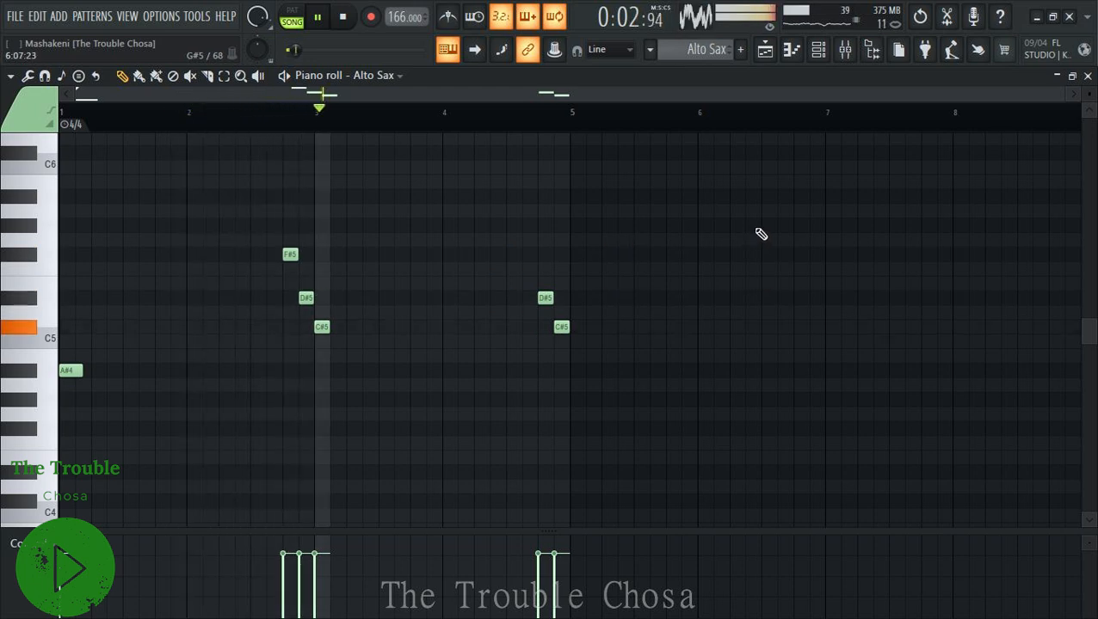
click(1087, 77)
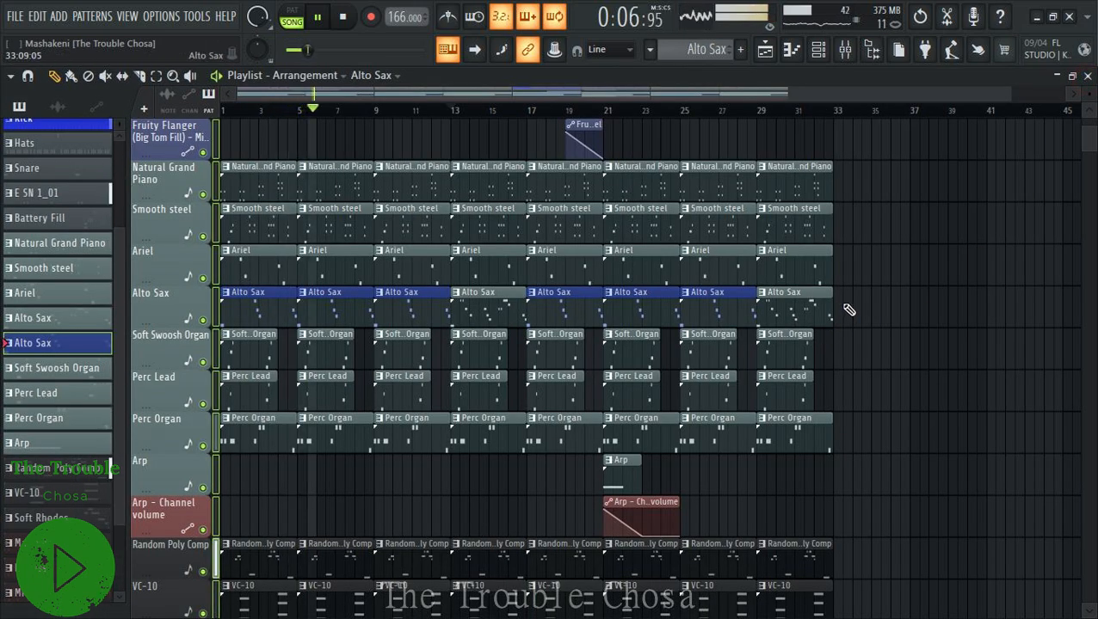
Delete the Random Poly Comp clips from bar 9 onward and repeat the clips at bars 1 and 5 through bar 29.
scroll(809, 323, down, 2)
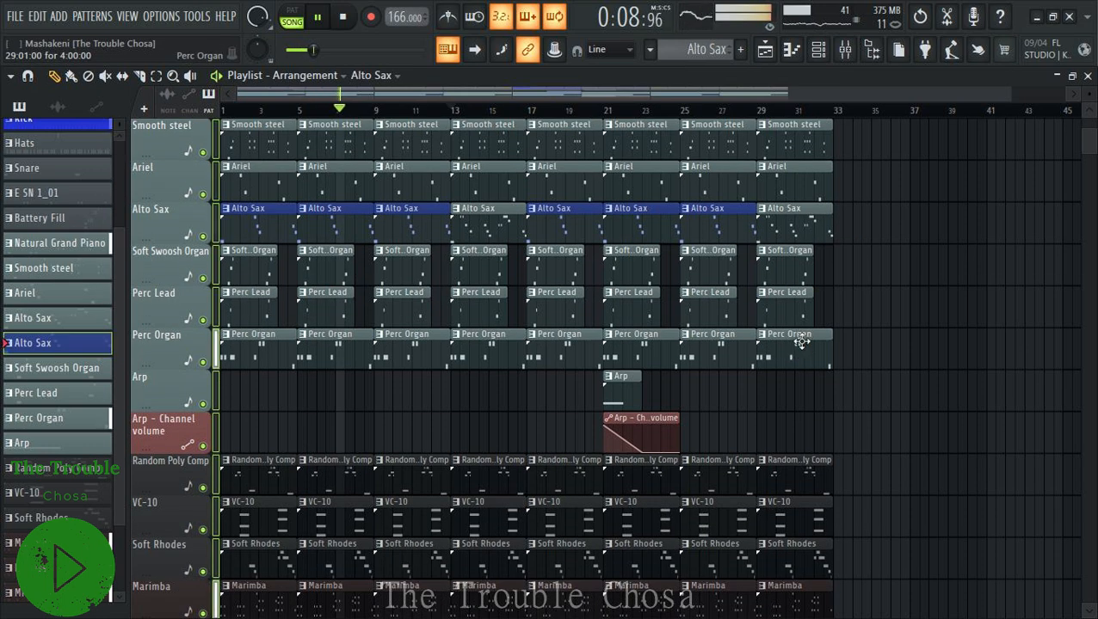
scroll(602, 389, up, 3)
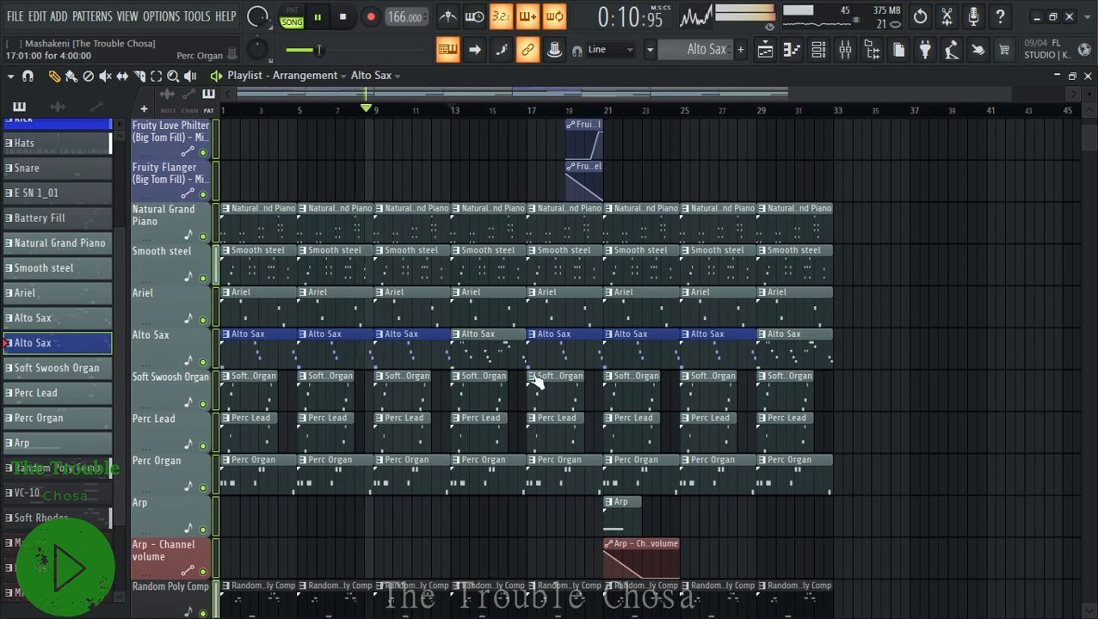
scroll(535, 381, down, 4)
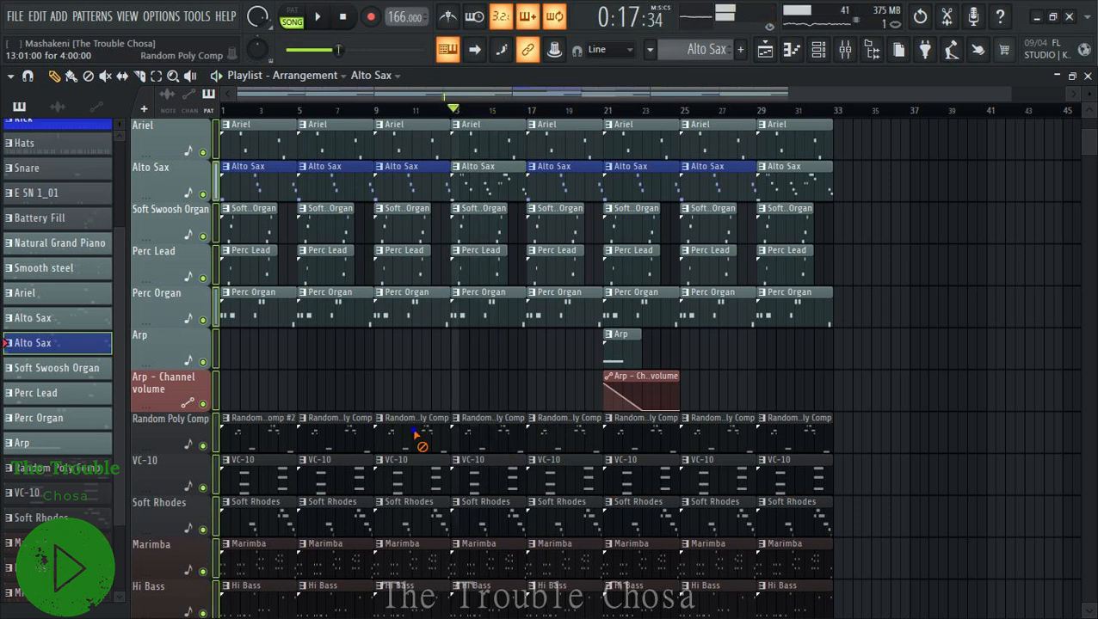
drag(416, 437, 836, 456)
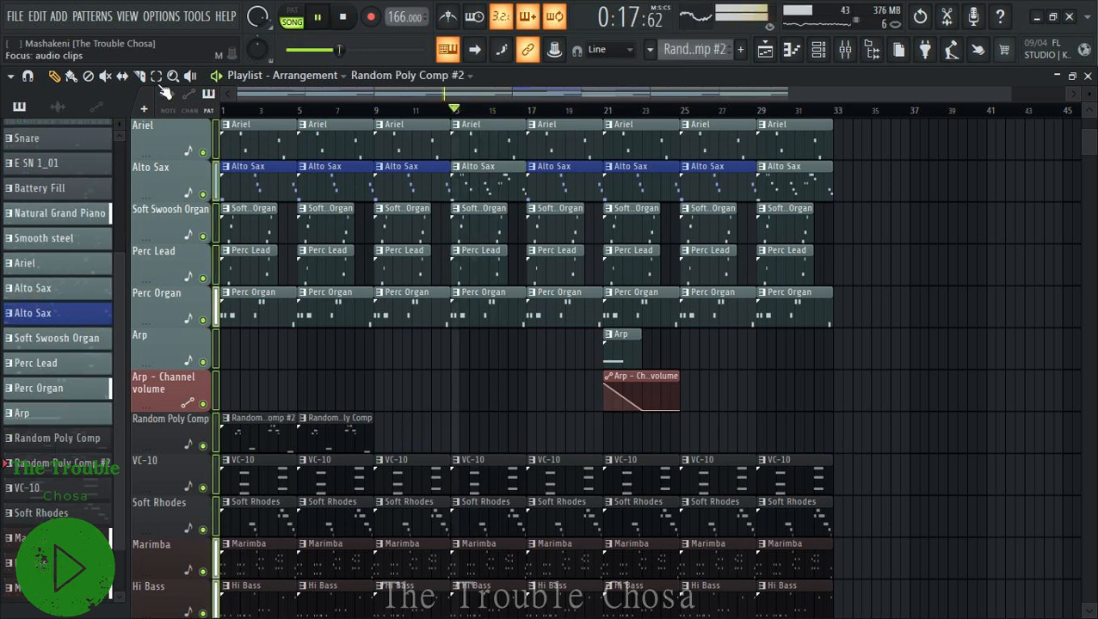
drag(379, 451, 221, 411)
key(ctrl+b)
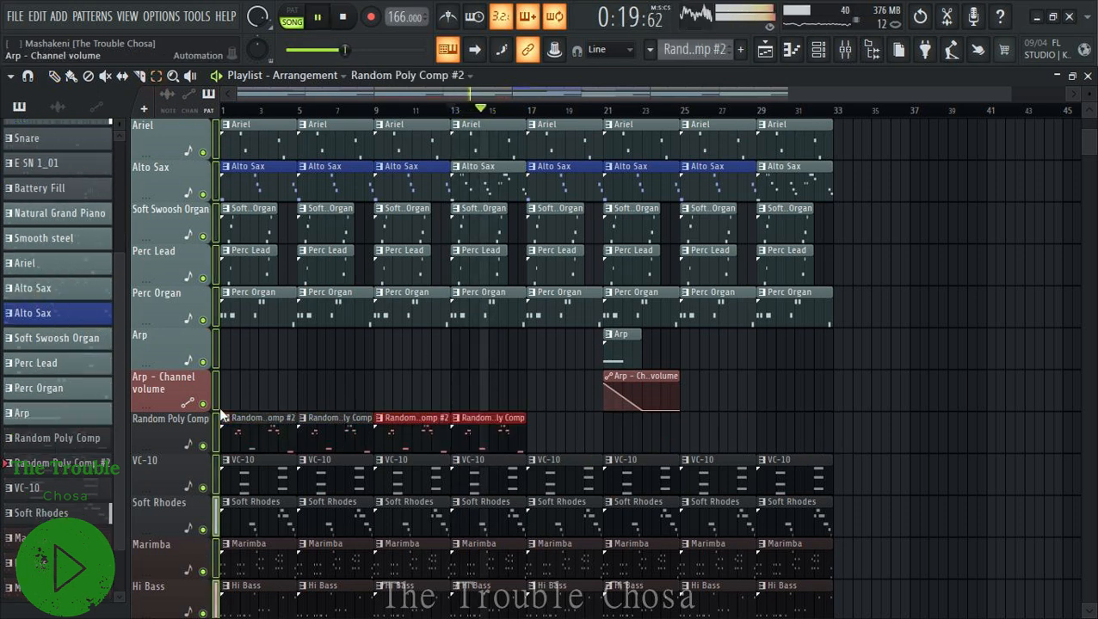
key(ctrl+b)
key(ctrl+b)
click(1010, 398)
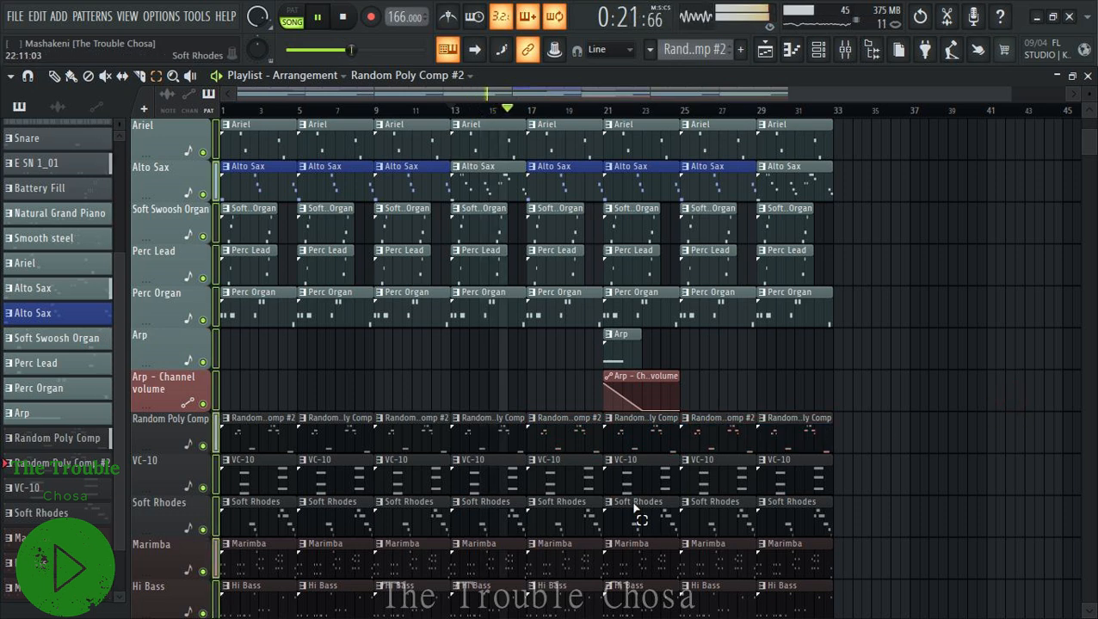
Rename the Random Poly Comp #2 pattern to Random Poly Comp and colour it Steel Blue (#35759F).
click(54, 76)
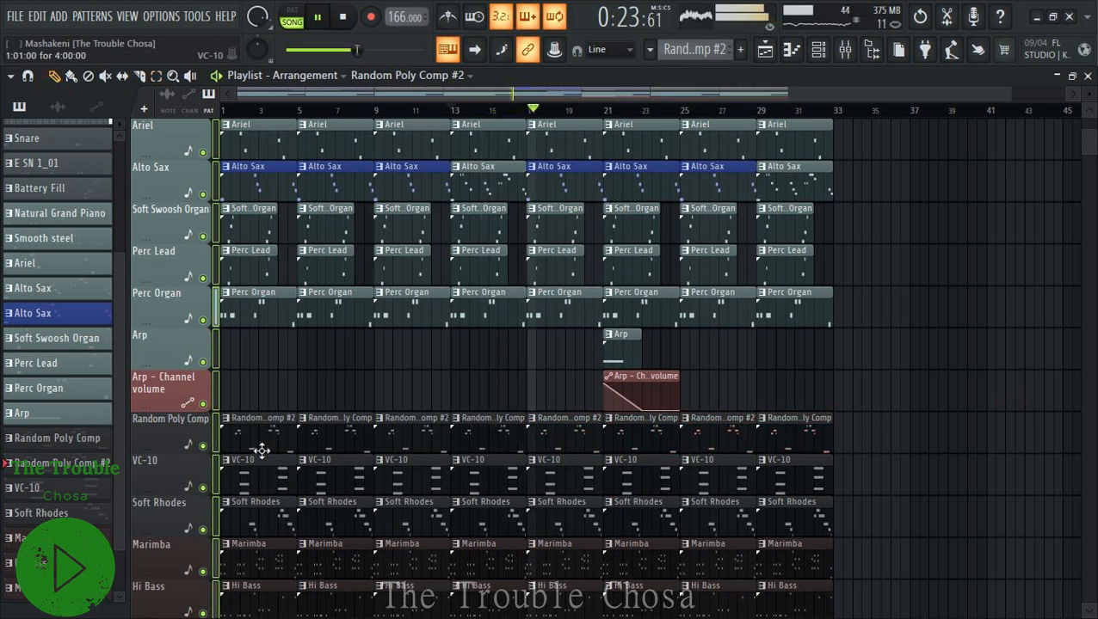
click(225, 419)
click(270, 422)
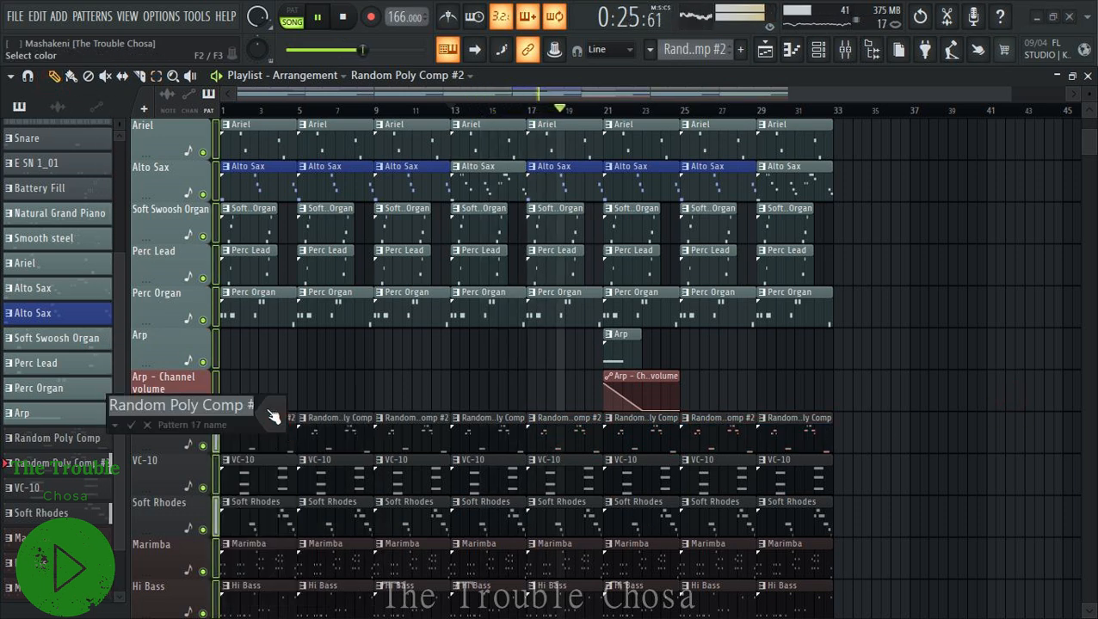
key(End)
key(BackSpace)
key(BackSpace)
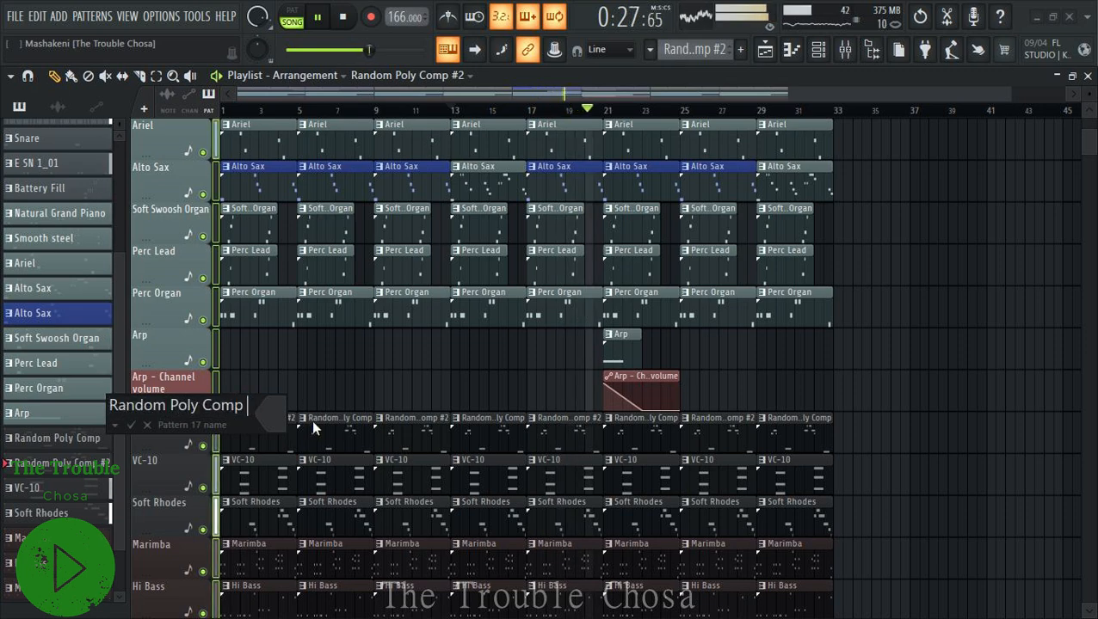
click(273, 418)
click(404, 459)
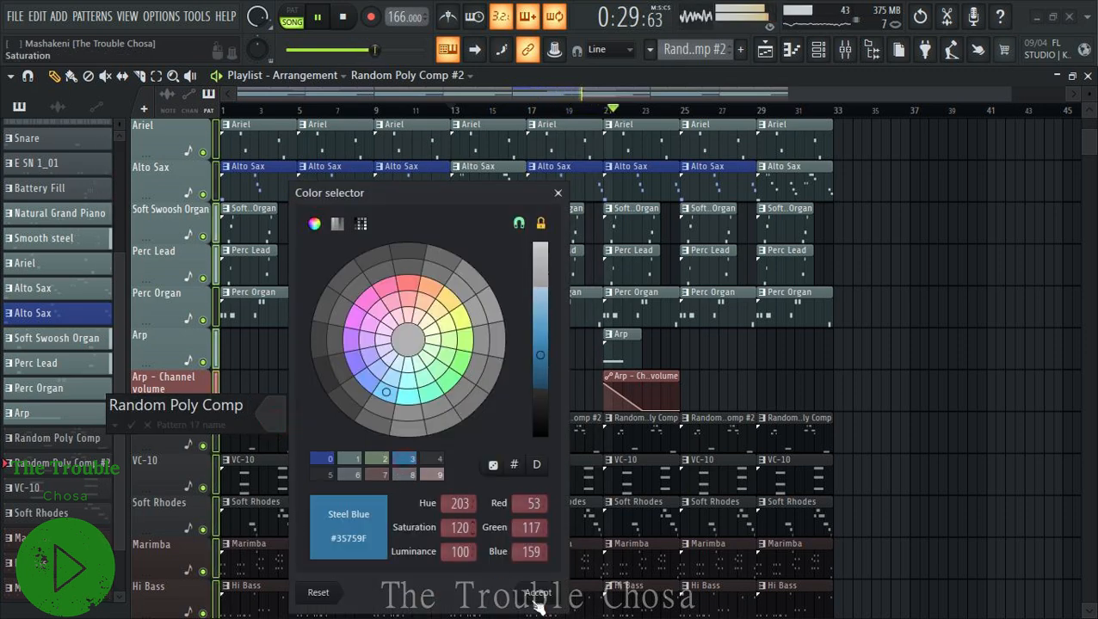
click(535, 594)
key(Return)
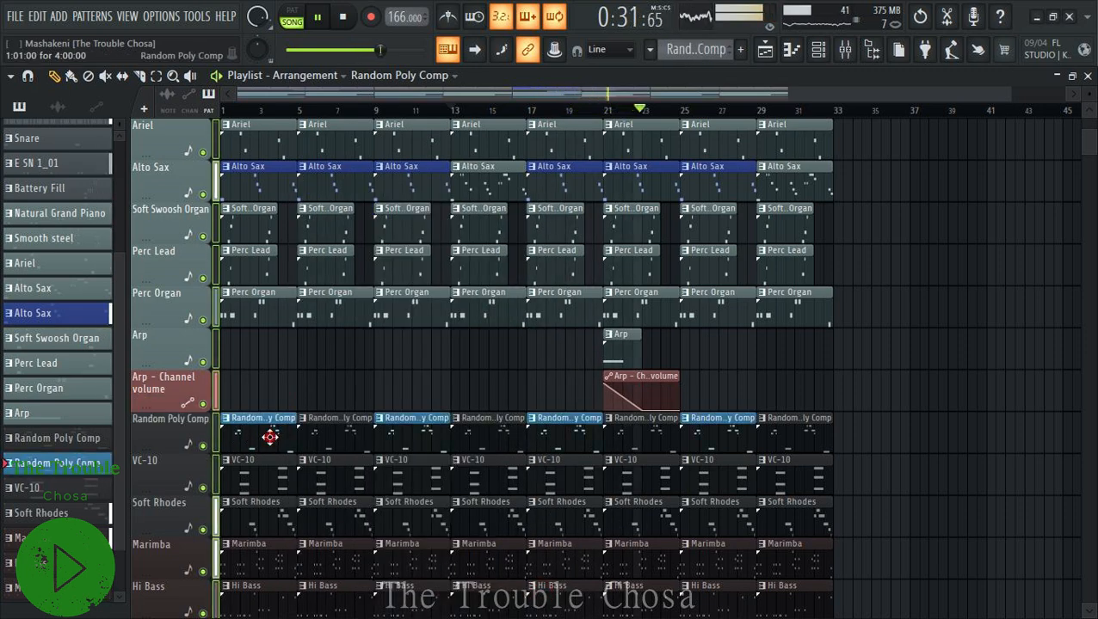
In the blue Random Poly Comp pattern, delete the group of high notes spanning the end of bar 3 and start of bar 4.
double_click(270, 438)
scroll(298, 119, left, 3)
scroll(412, 211, up, 3)
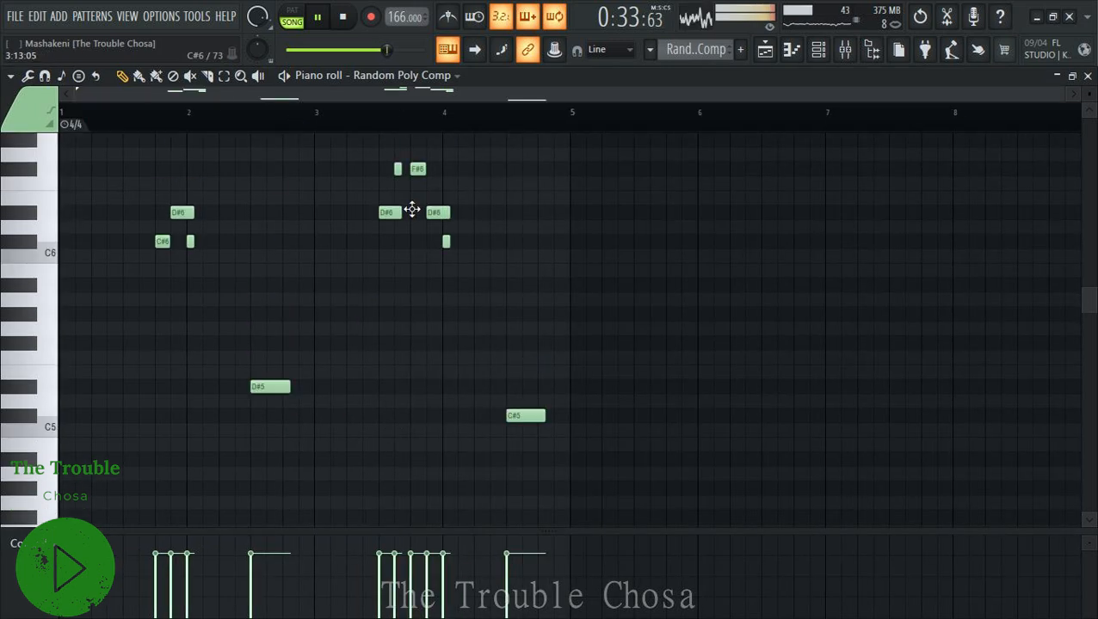
click(225, 76)
drag(495, 188, 21, 323)
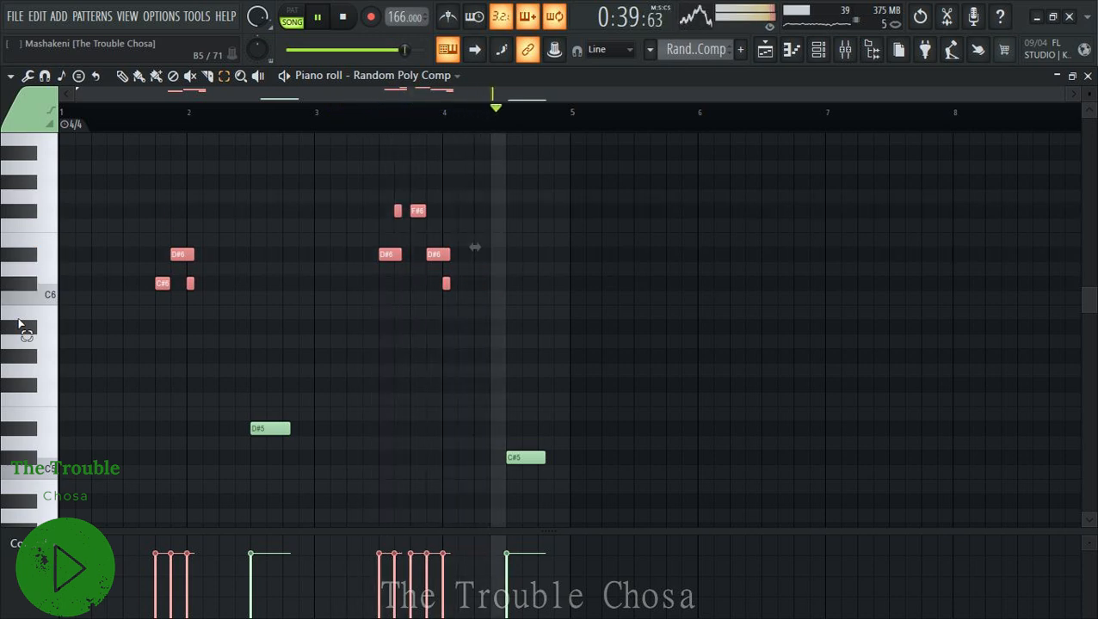
click(318, 288)
drag(490, 176, 385, 343)
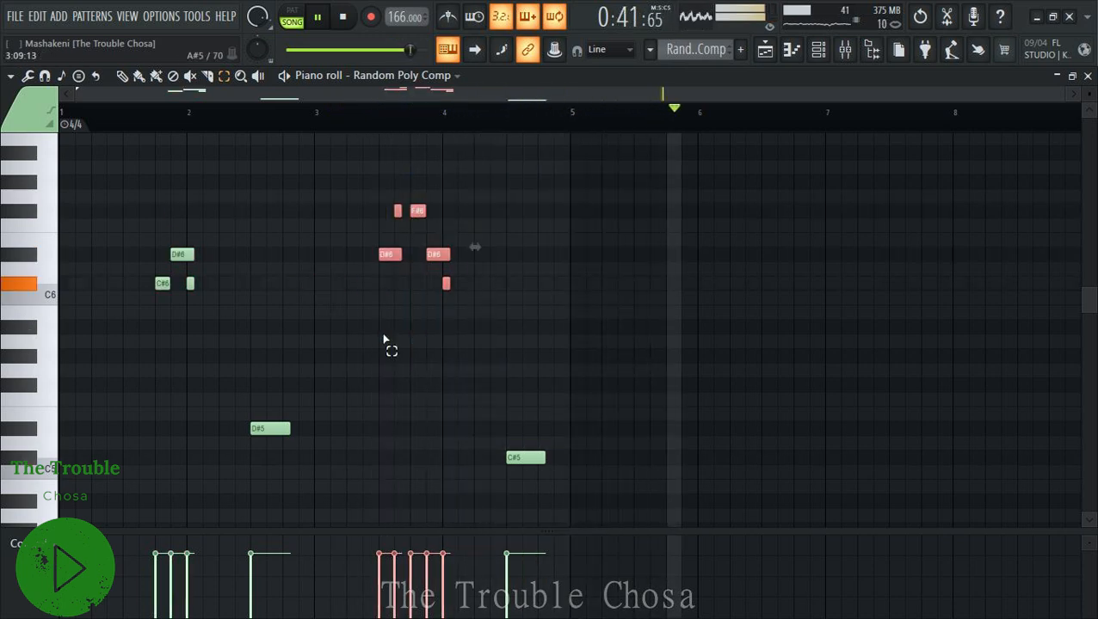
key(Delete)
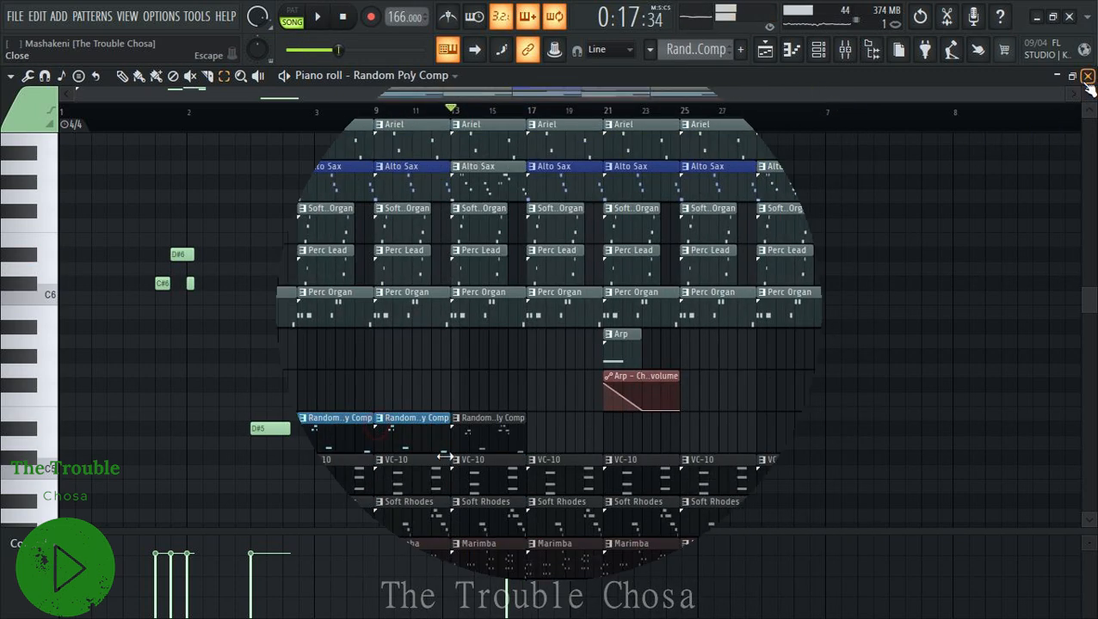
Duplicate the four Random Poly Comp clips at bars 1 to 13 so they repeat from bar 17, and clear the selection.
drag(462, 453, 221, 414)
key(ctrl+b)
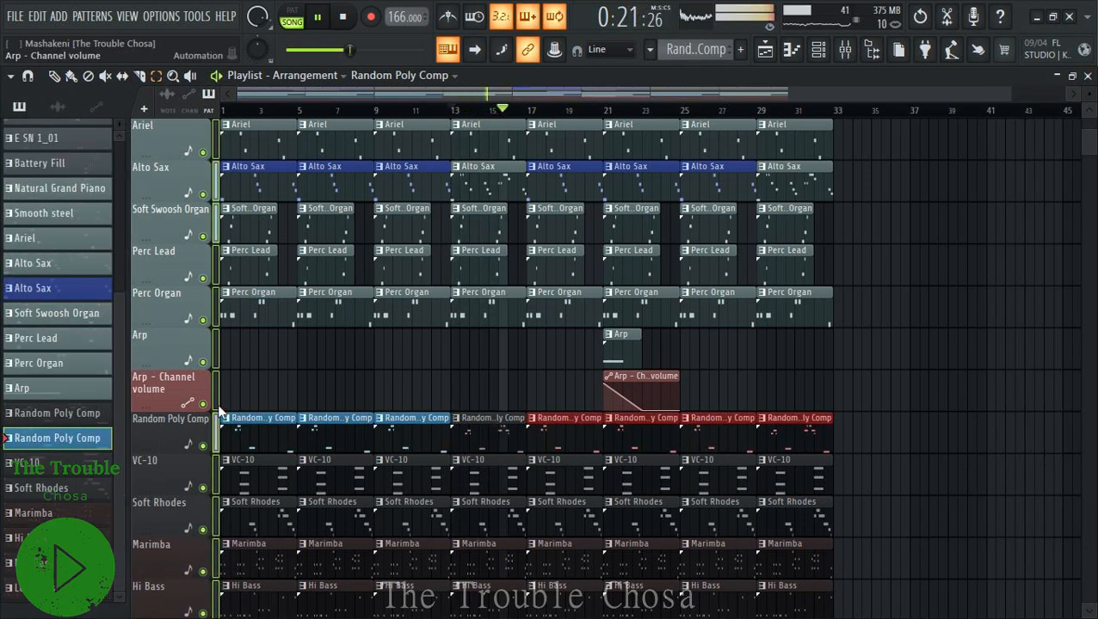
key(ctrl+d)
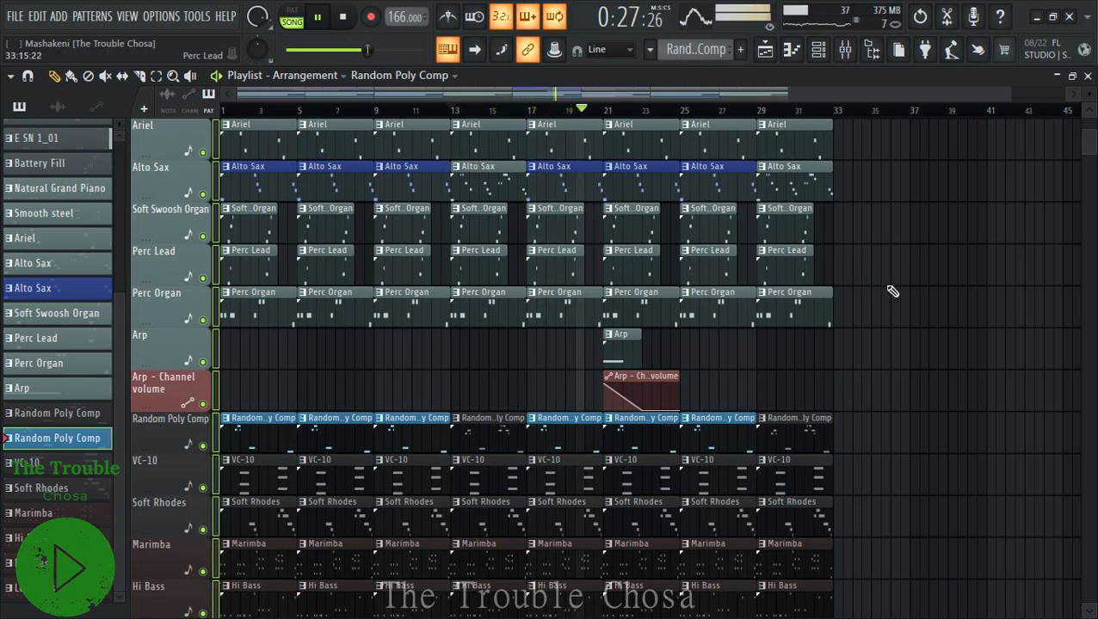
Delete the VC-10 clips at bars 5, 13, 21 and 29.
scroll(968, 299, down, 2)
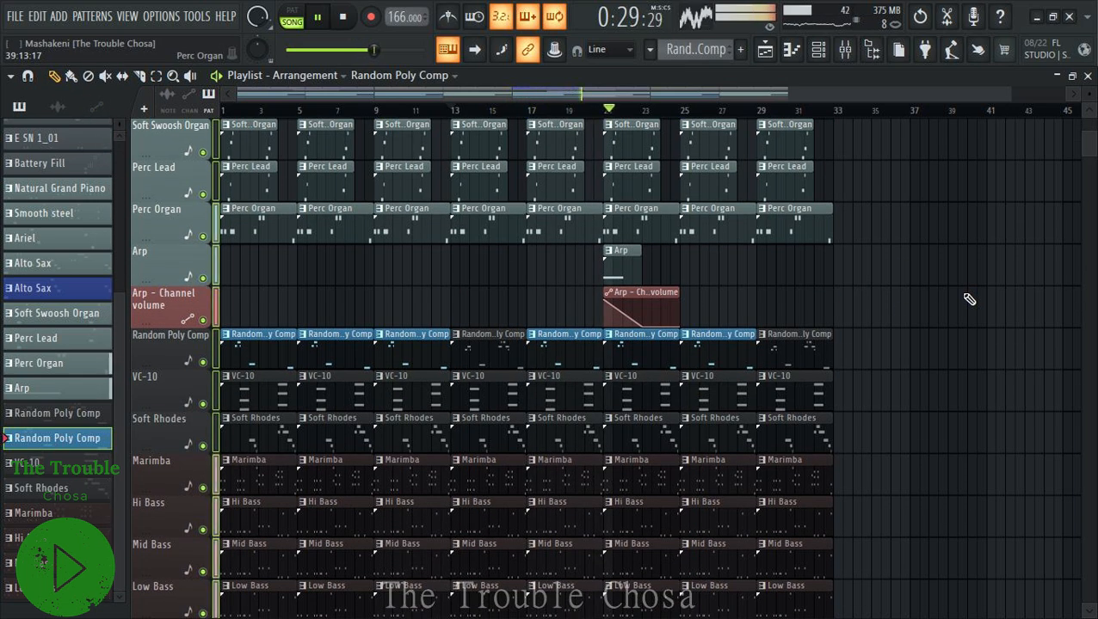
scroll(970, 299, down, 2)
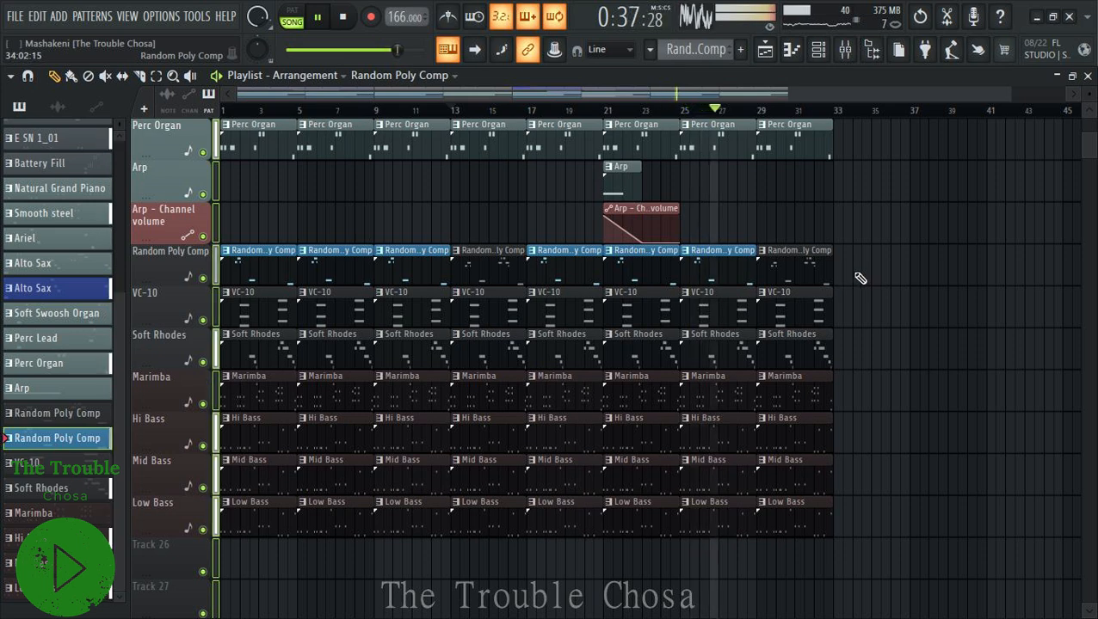
right_click(770, 308)
right_click(637, 318)
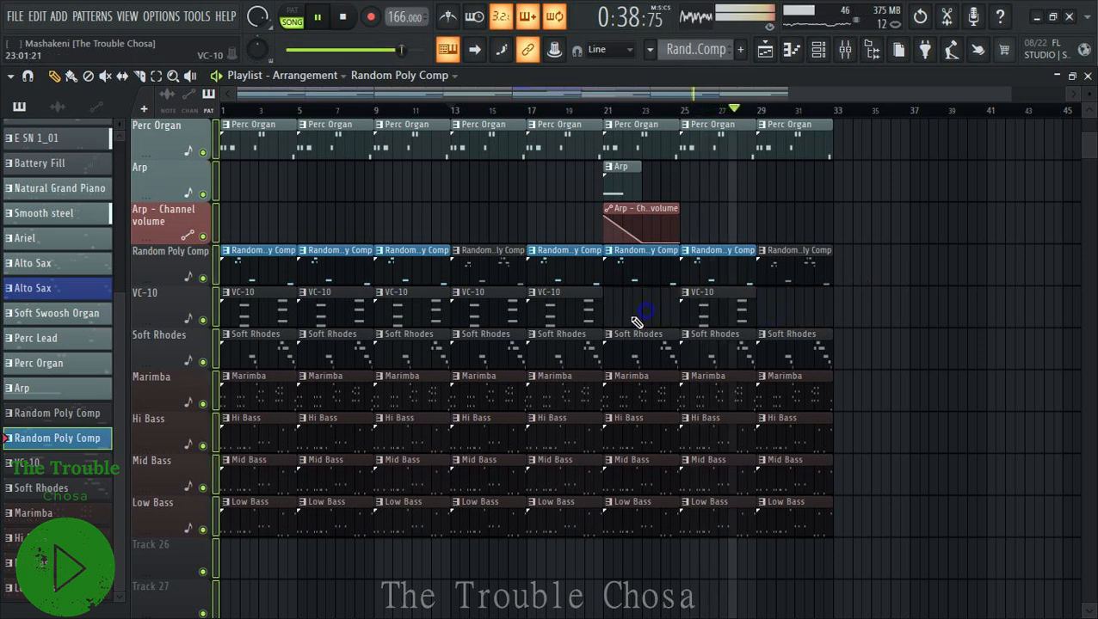
right_click(505, 314)
right_click(332, 316)
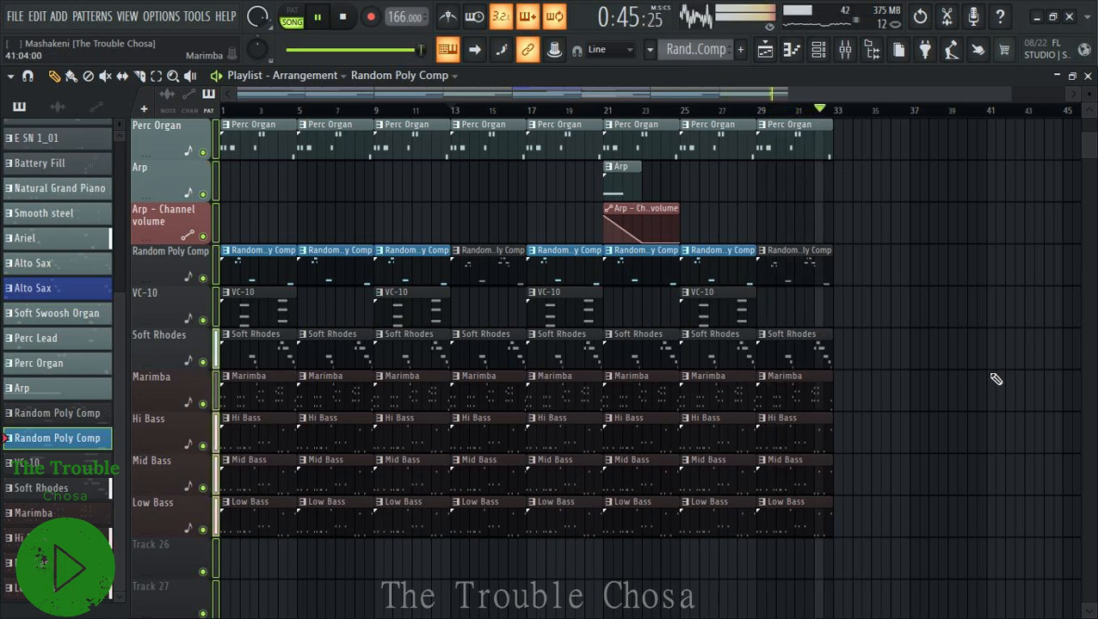
scroll(995, 379, up, 3)
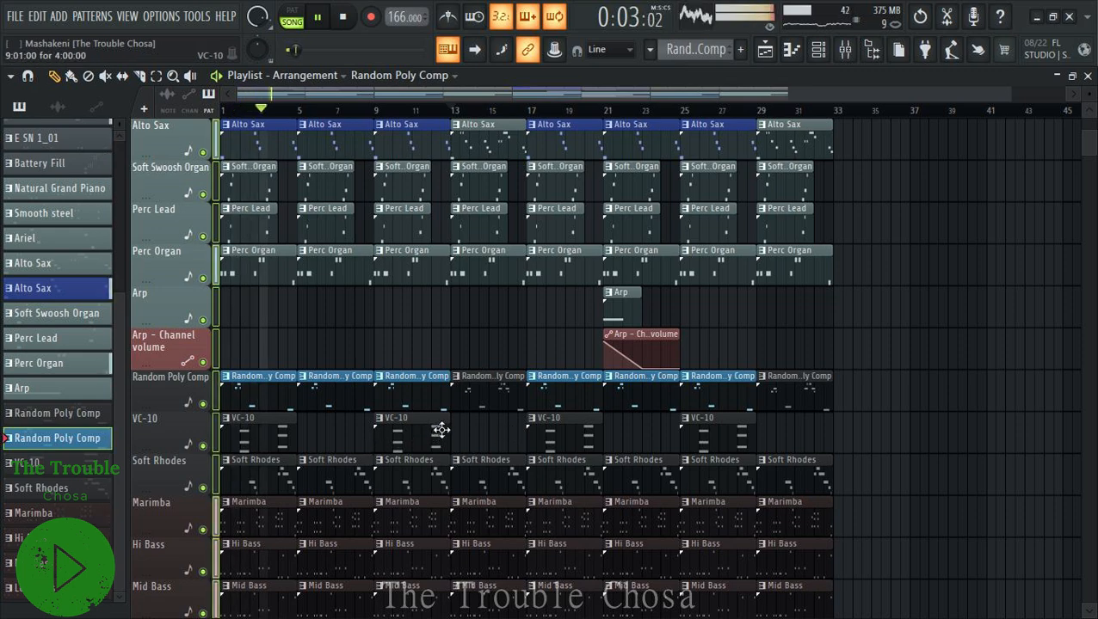
scroll(451, 408, up, 2)
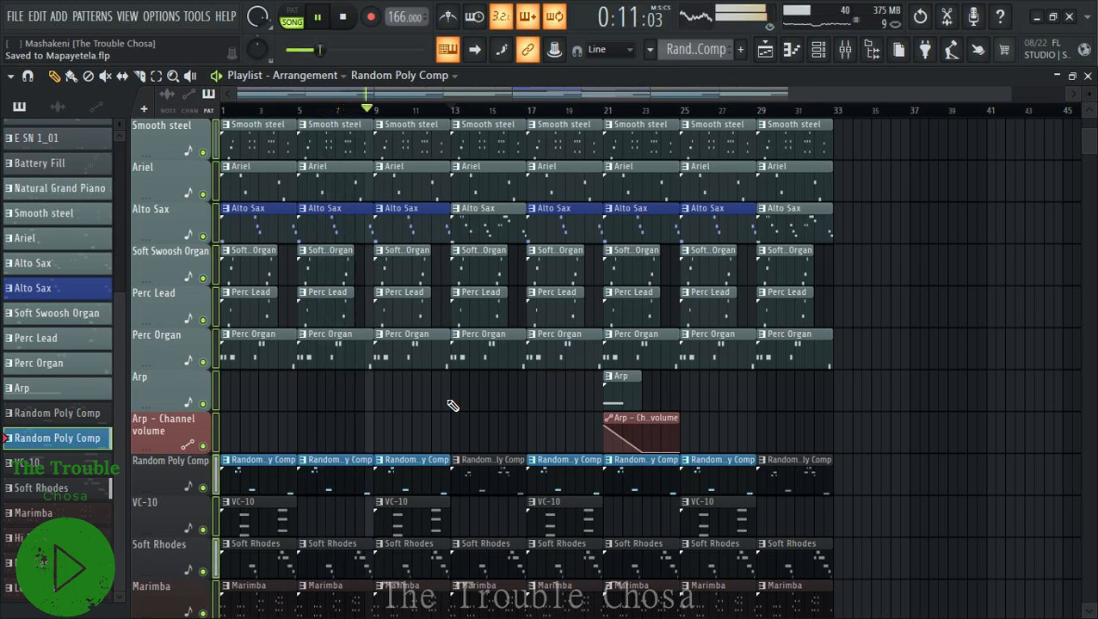
scroll(453, 405, down, 4)
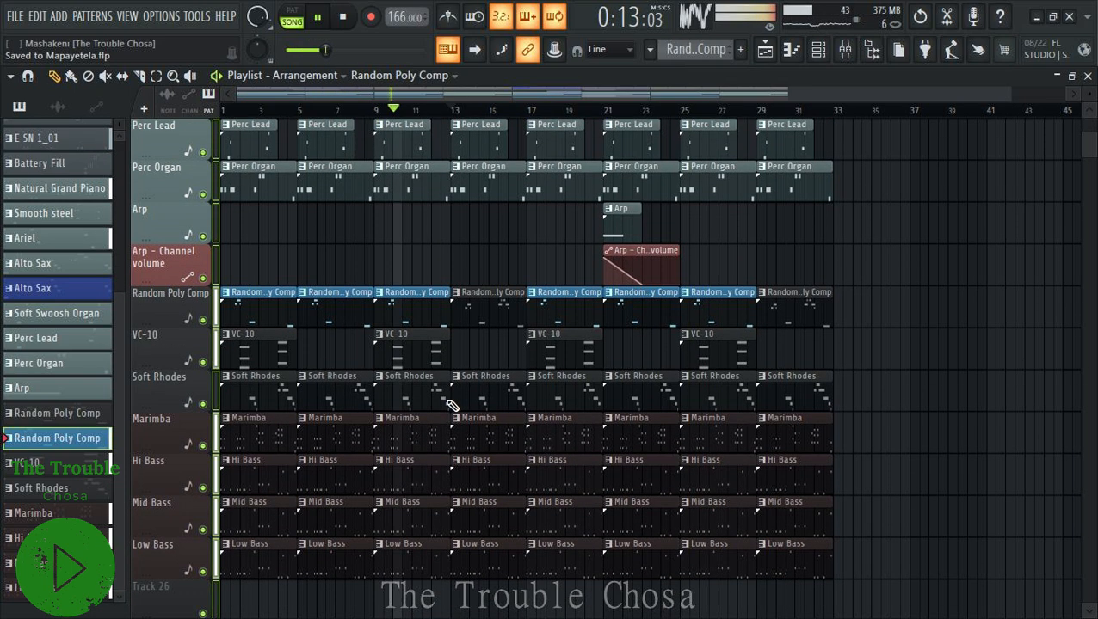
Try deleting the Mid Bass clip at bar 13, and undo the deletion.
scroll(452, 405, up, 7)
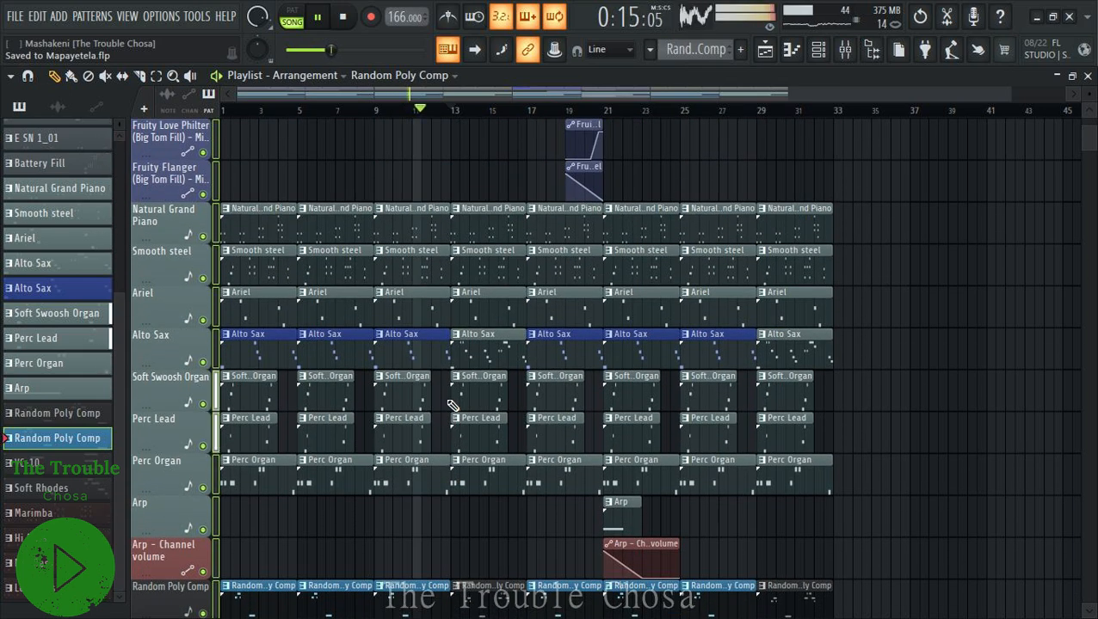
scroll(453, 405, down, 8)
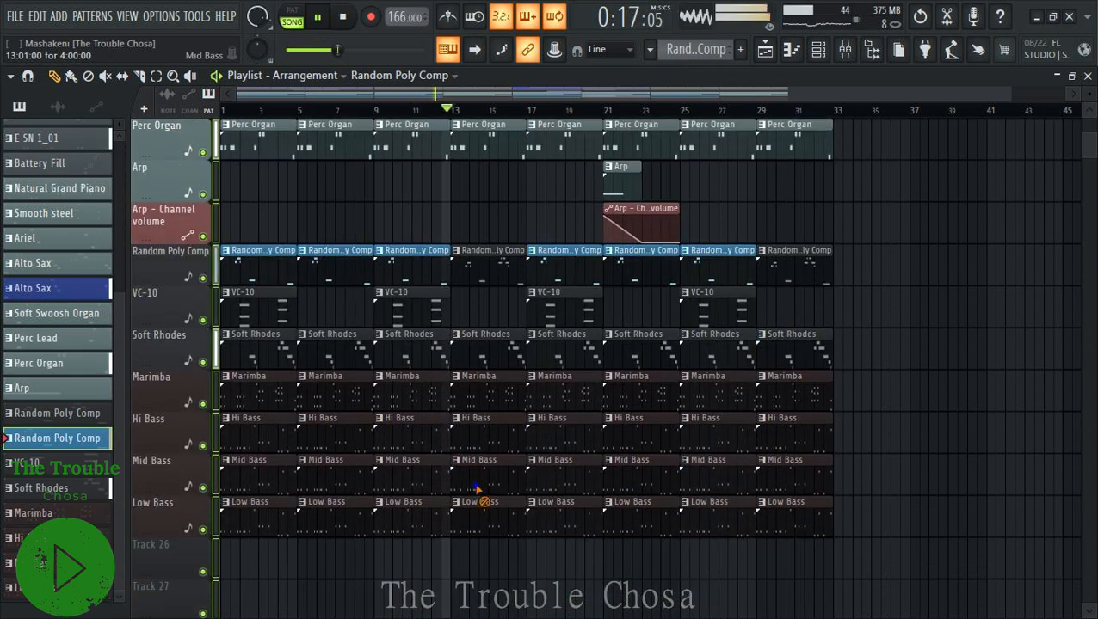
right_click(482, 487)
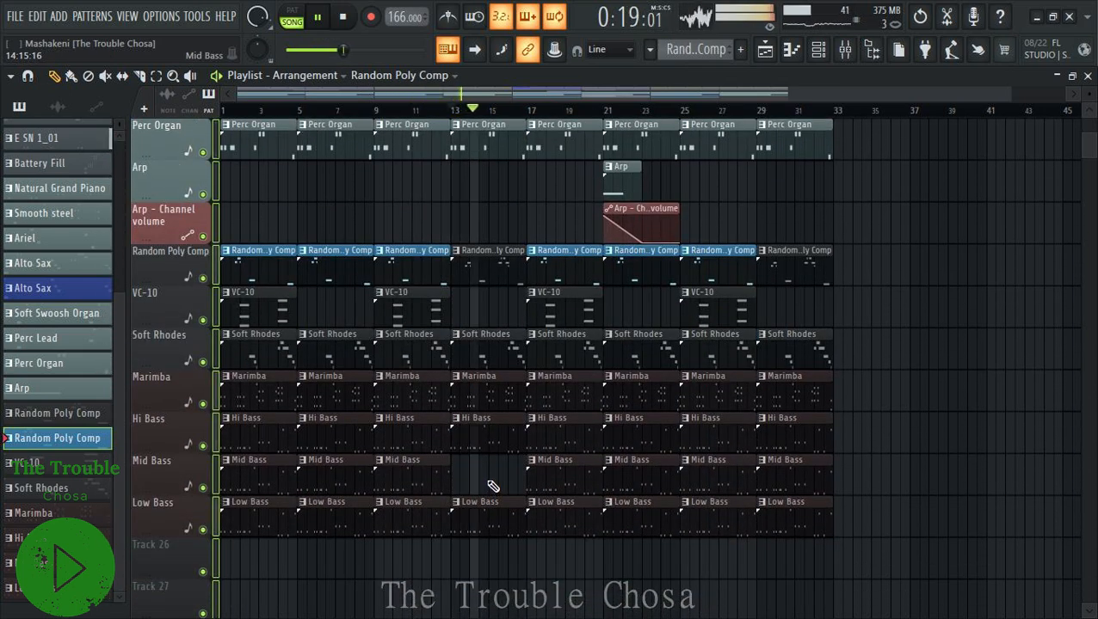
click(38, 16)
click(77, 37)
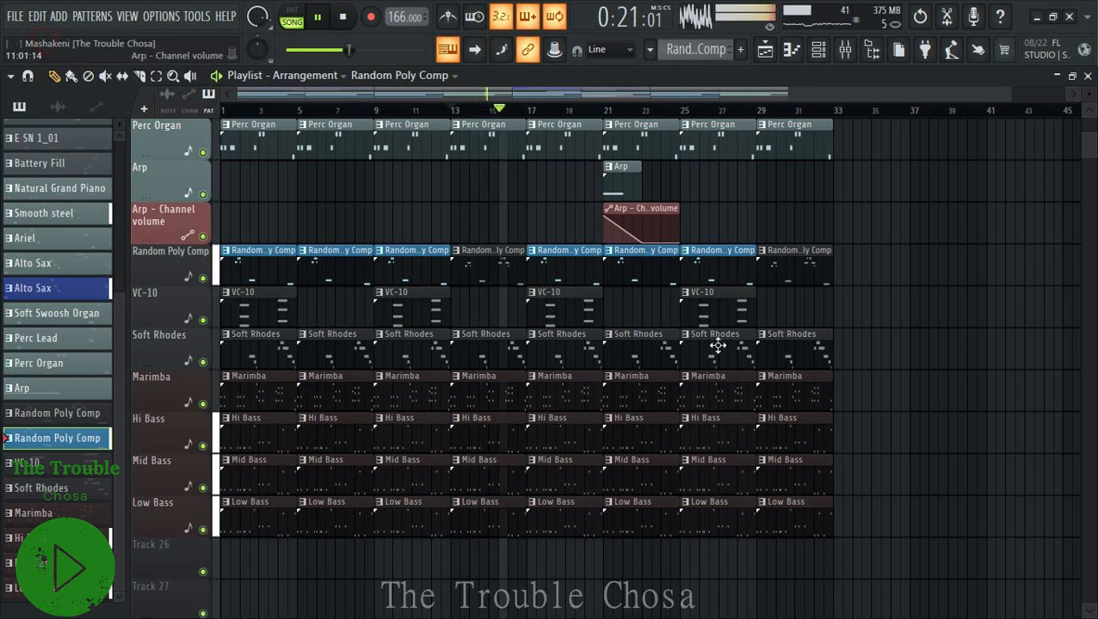
Duplicate the whole 32-bar arrangement so it repeats from bar 33, and clear the clip selection.
scroll(960, 365, up, 10)
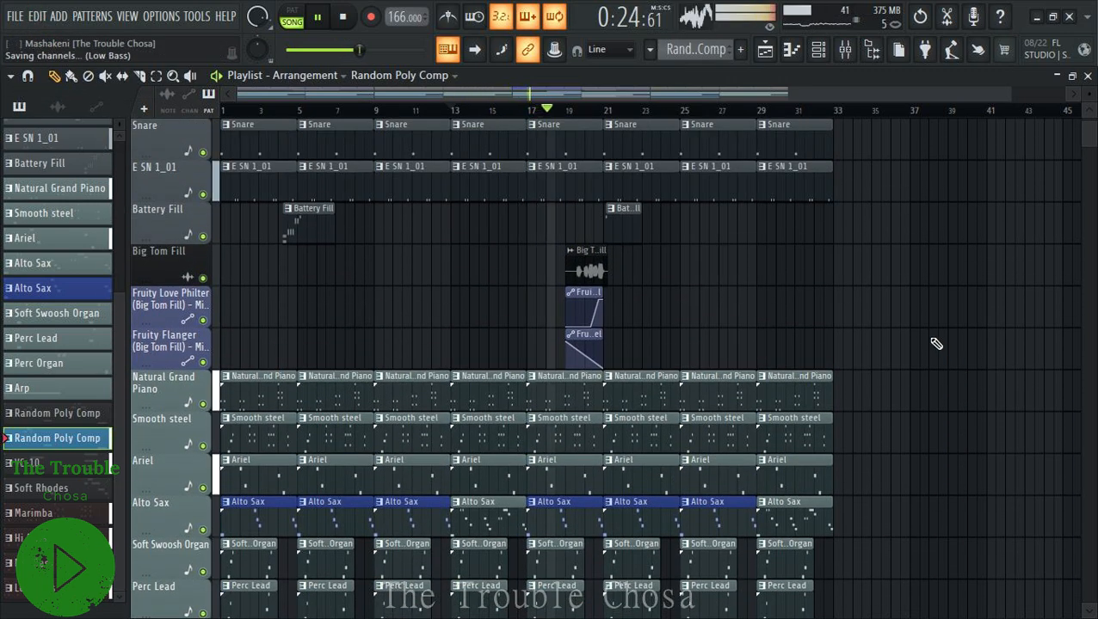
key(ctrl+a)
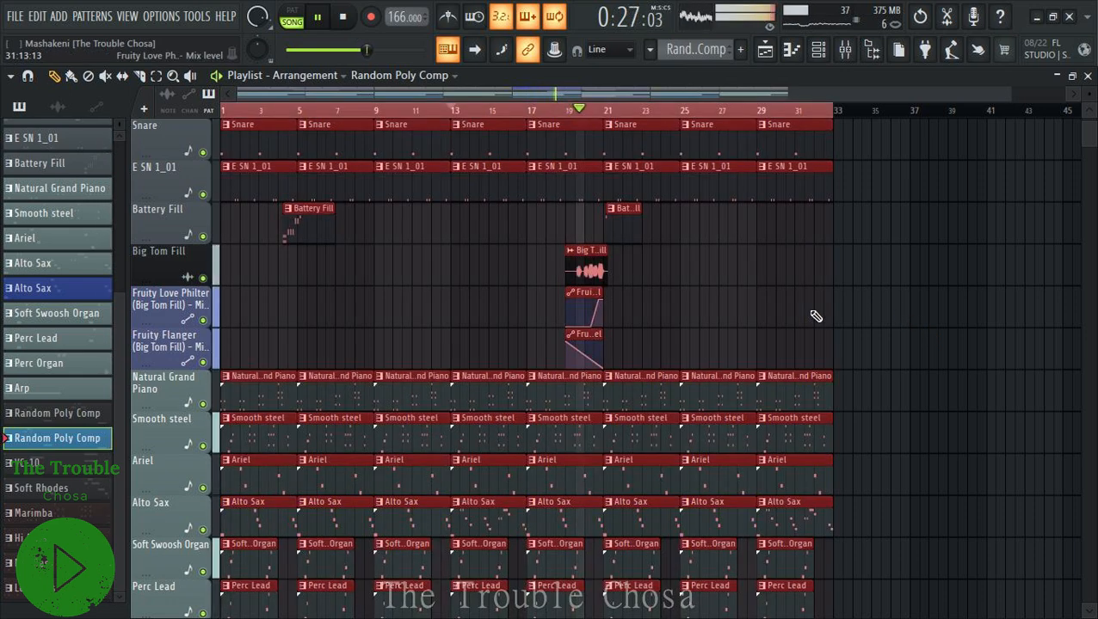
key(ctrl+b)
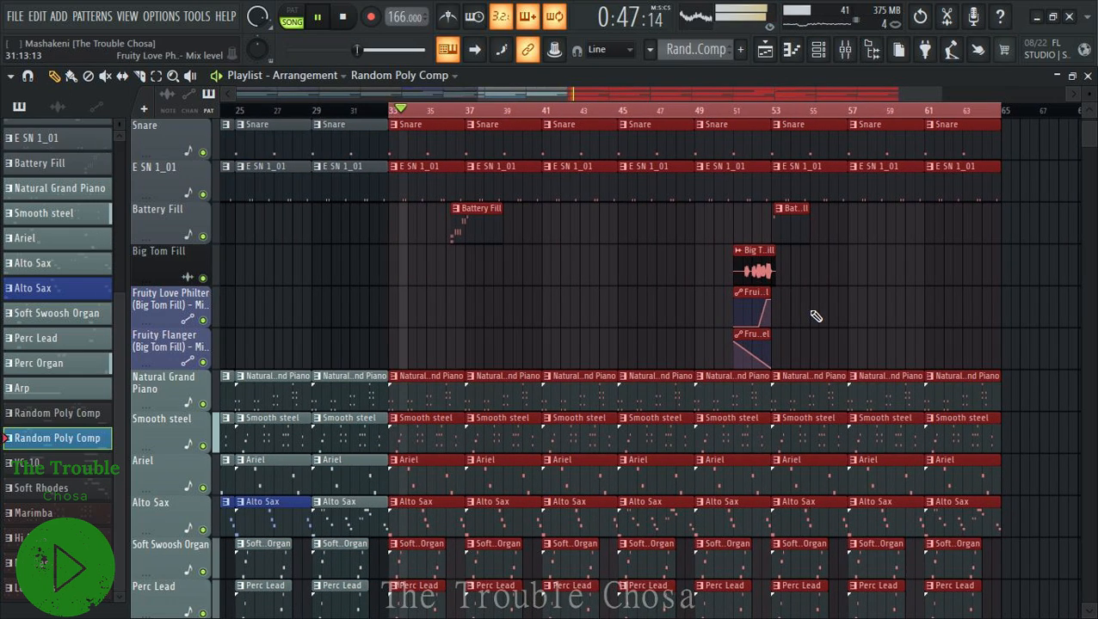
scroll(699, 100, down, 3)
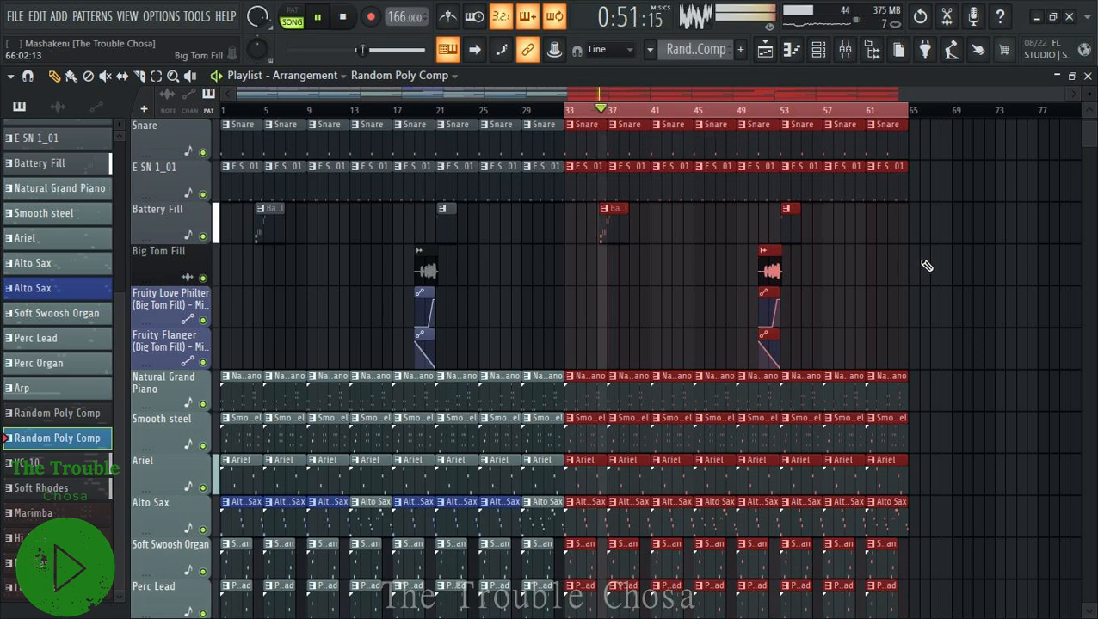
scroll(927, 265, down, 2)
ctrl+click(1018, 248)
scroll(1017, 248, up, 2)
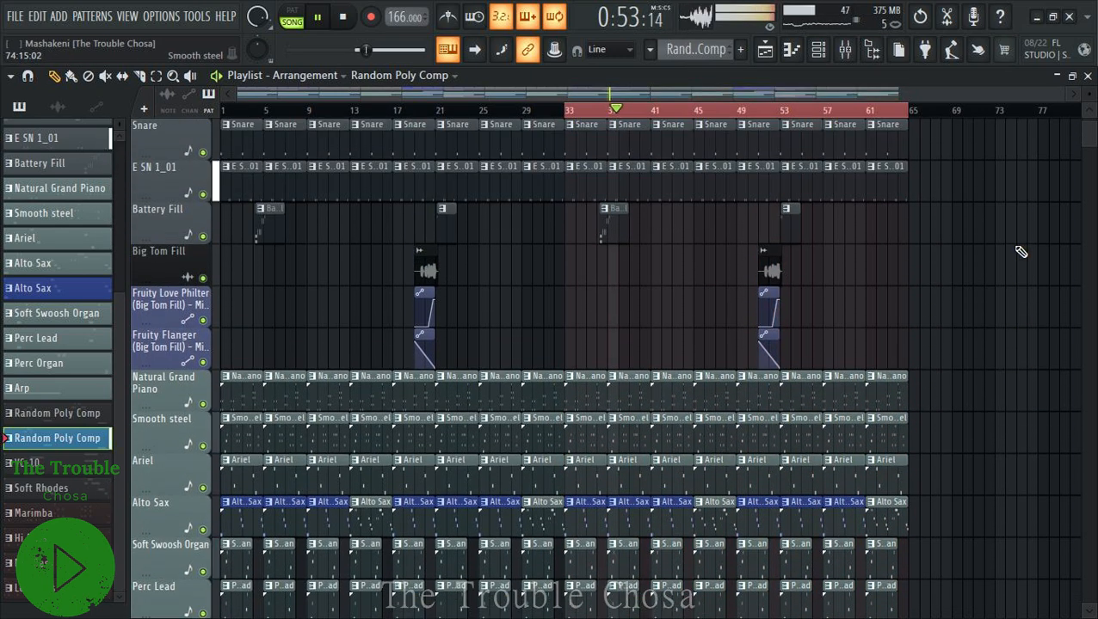
Place another Battery Fill clip early in bar 48, on the same beat as the one in bar 36.
click(490, 110)
scroll(637, 112, up, 3)
scroll(645, 114, up, 2)
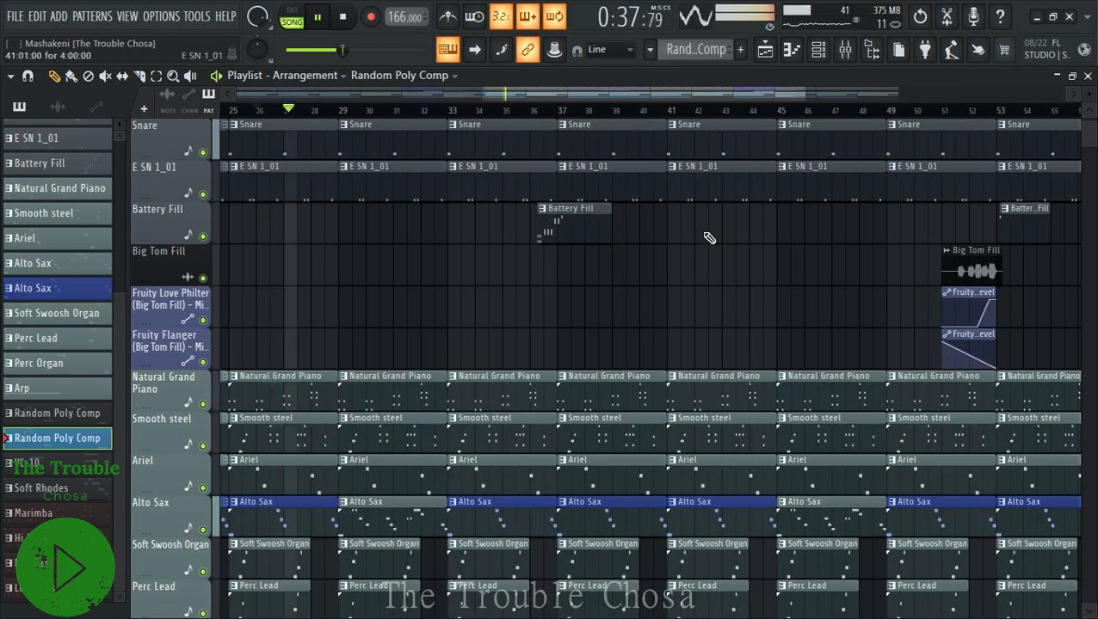
scroll(604, 115, up, 2)
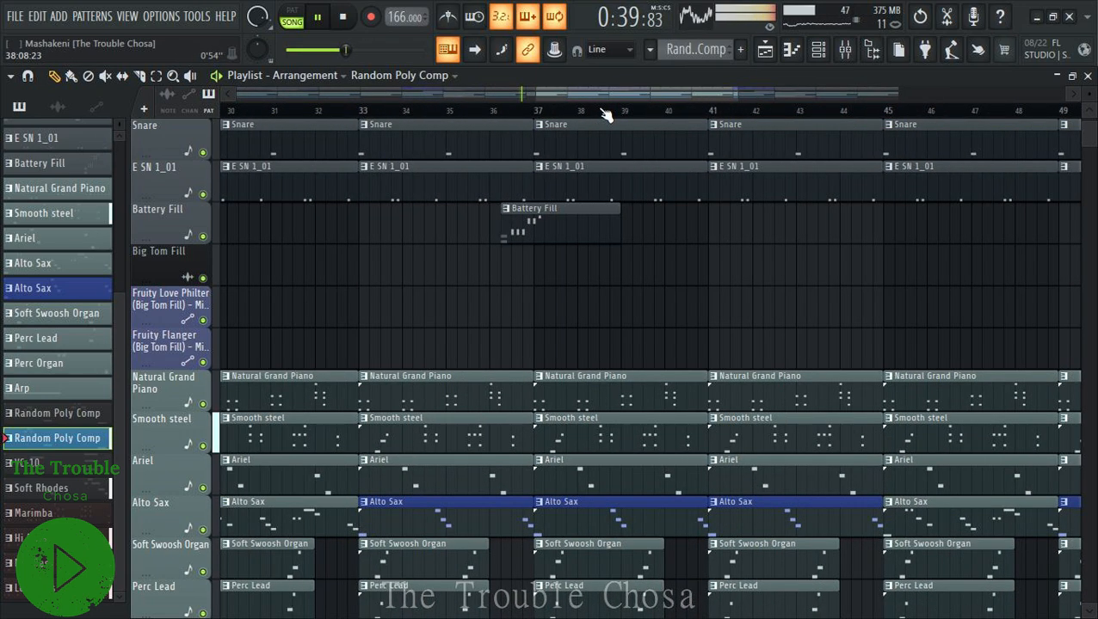
drag(590, 97, 623, 101)
click(418, 233)
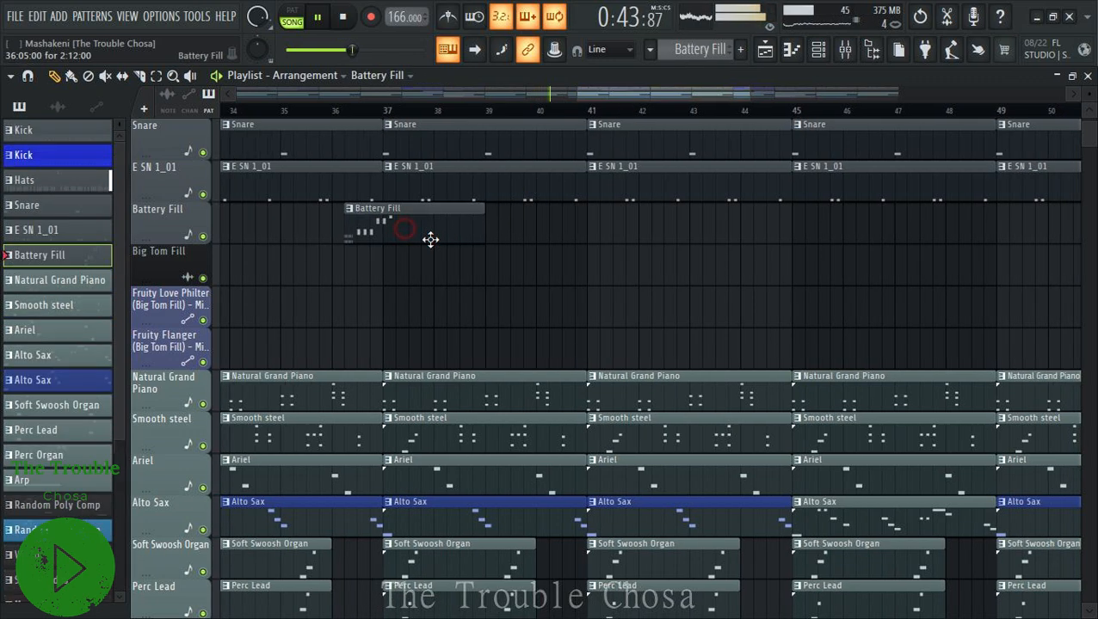
drag(921, 249, 956, 222)
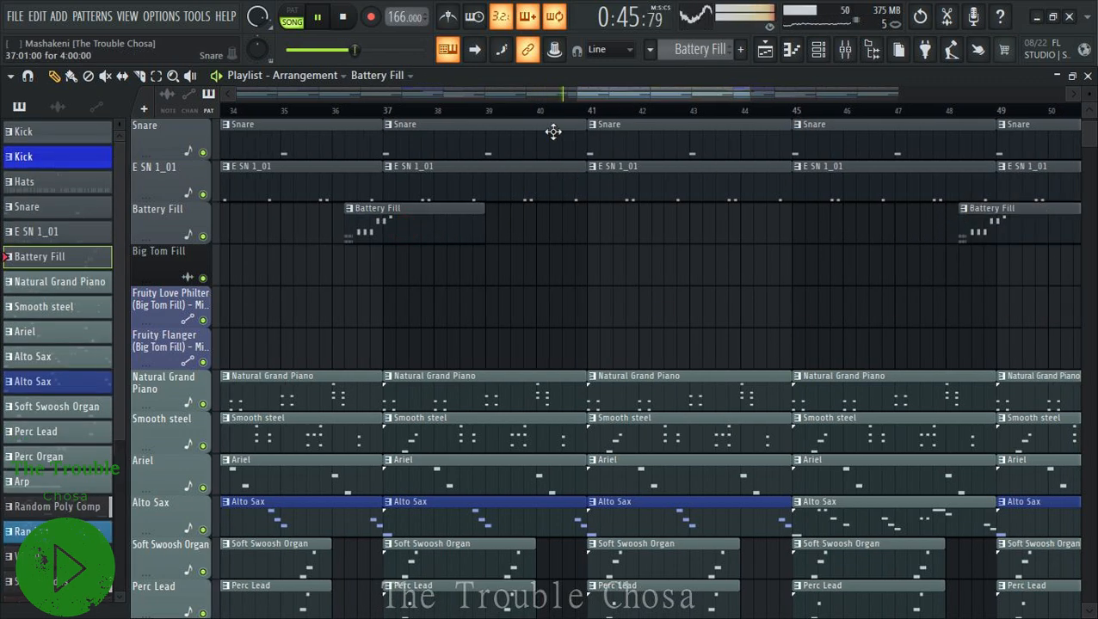
Delete the Hi Bass, Mid Bass and Low Bass clips at bars 37 and 41.
scroll(563, 115, down, 3)
scroll(625, 214, down, 2)
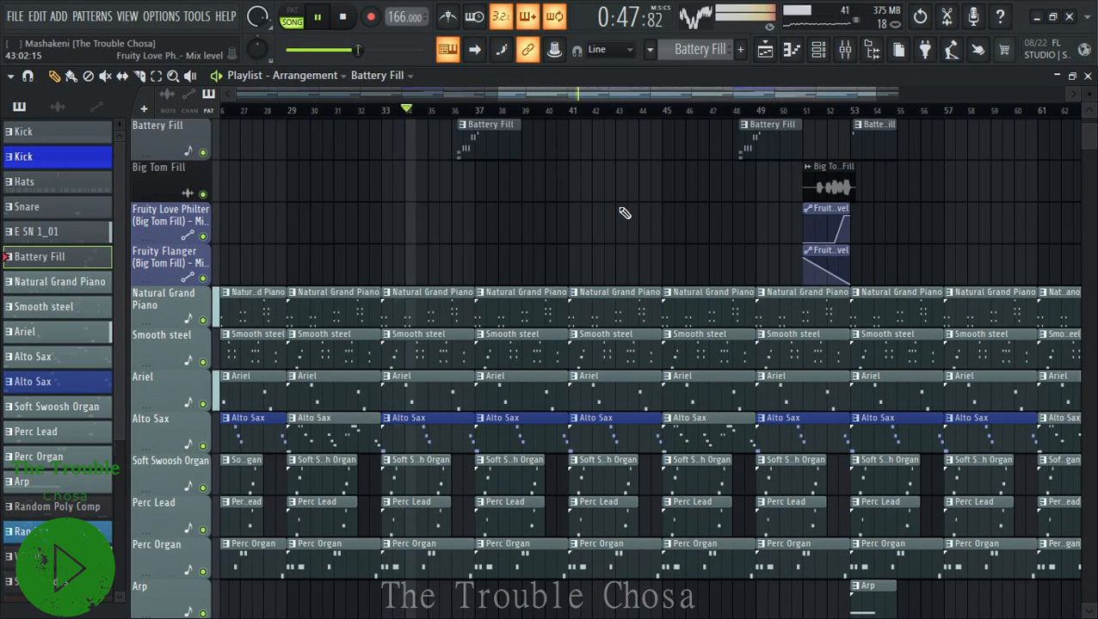
scroll(624, 205, down, 2)
scroll(624, 205, up, 2)
scroll(625, 205, down, 10)
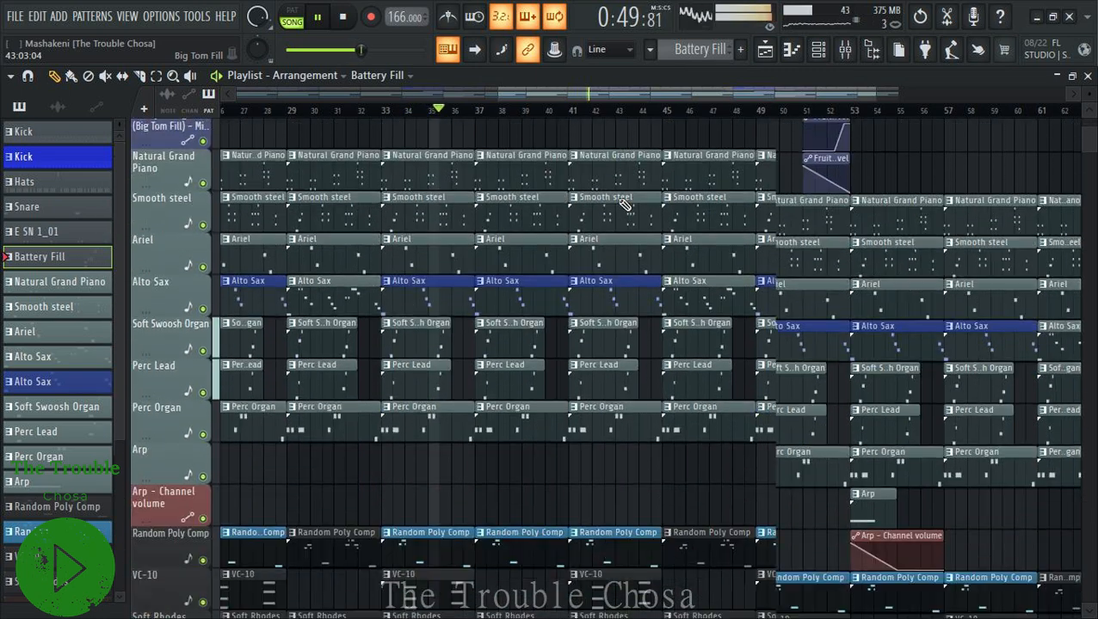
scroll(625, 205, down, 2)
right_click(524, 432)
right_click(521, 385)
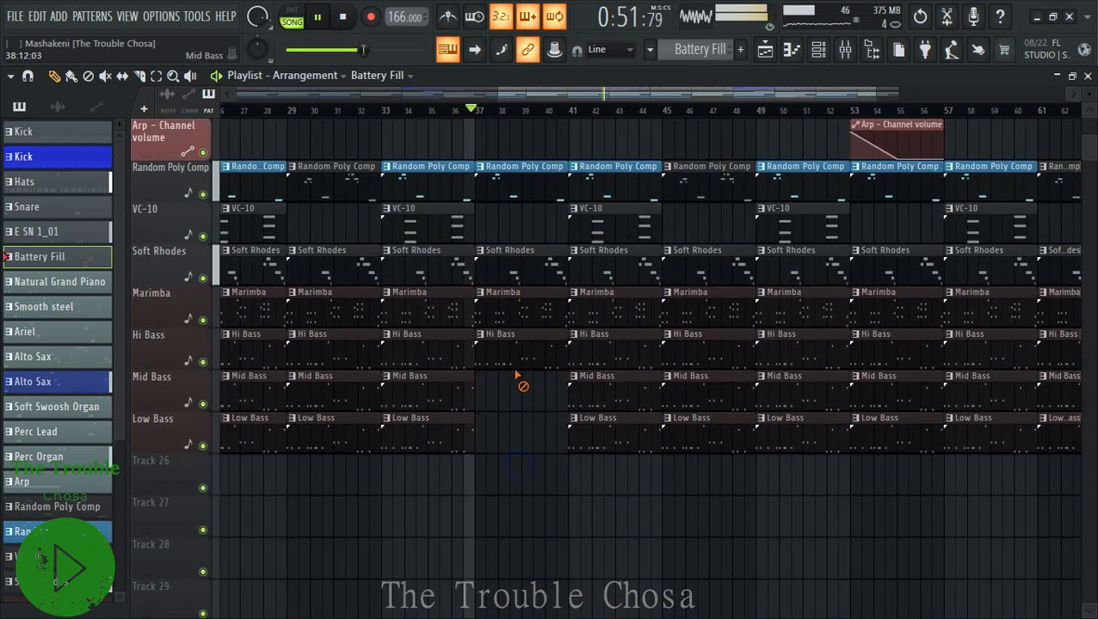
right_click(521, 352)
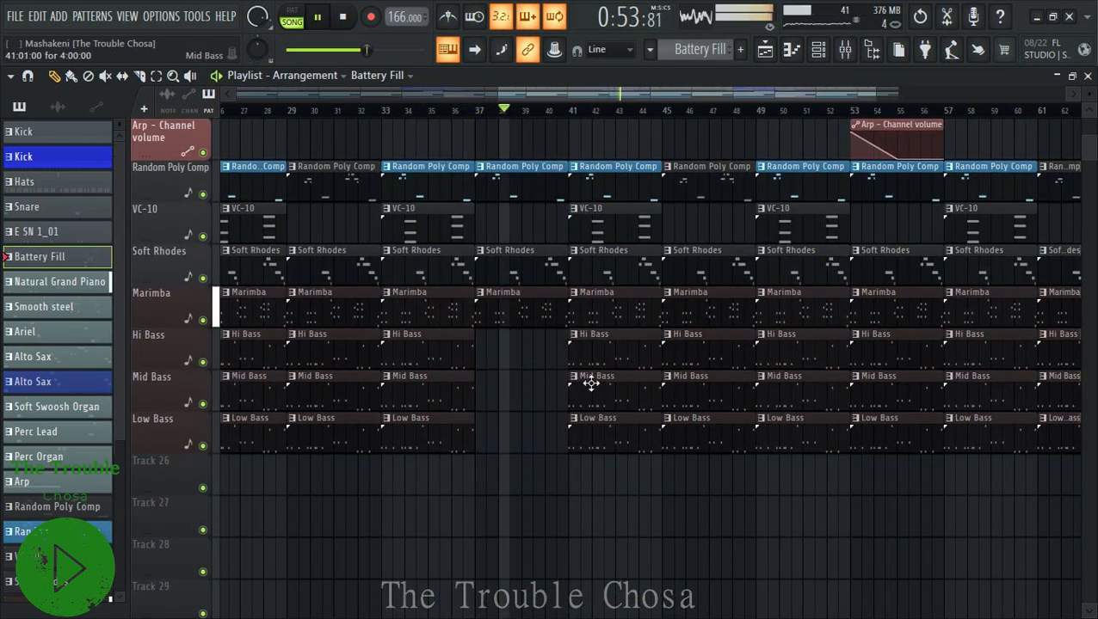
right_click(601, 359)
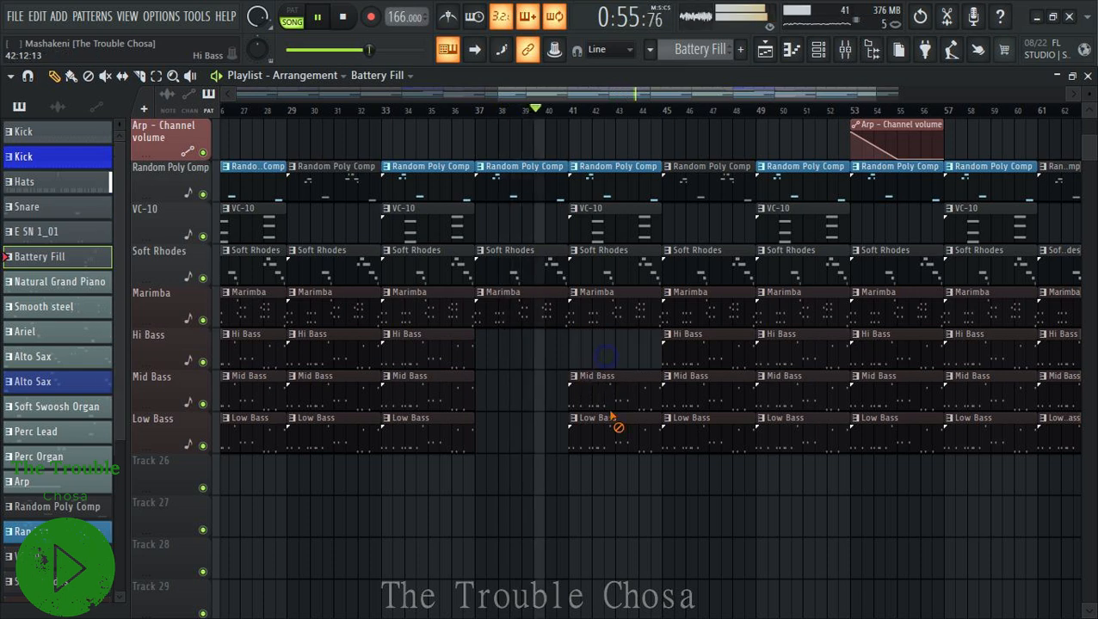
right_click(615, 422)
right_click(606, 391)
Shorten the Mid Bass clip at bar 45 to end at bar 47, and trim the Hi Bass and Low Bass clips to start at bar 47.
drag(751, 396, 706, 406)
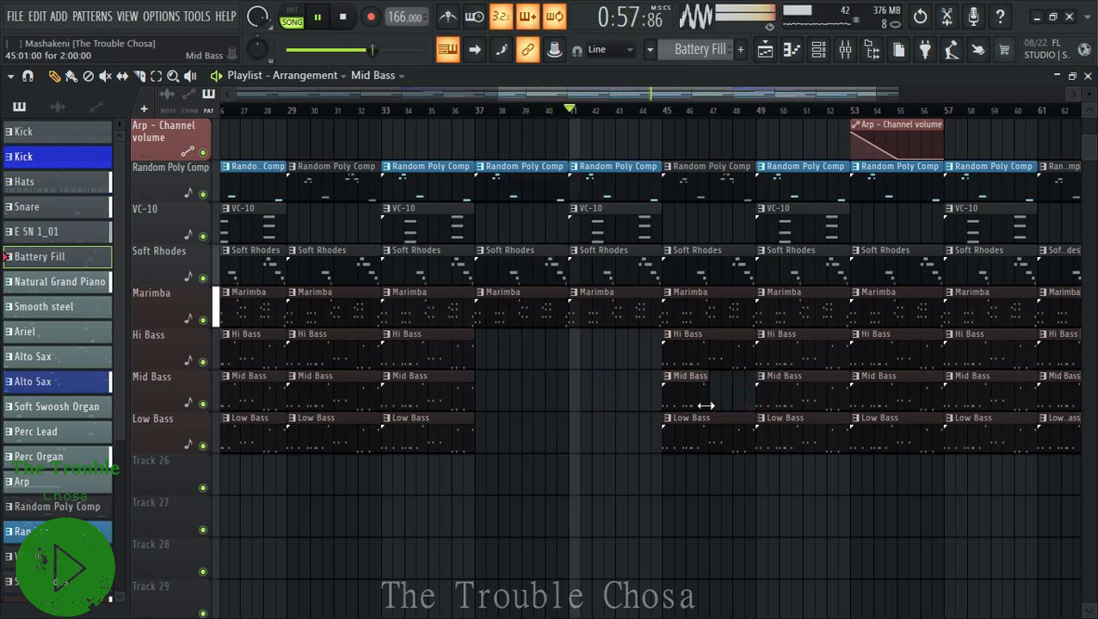
drag(665, 354, 706, 354)
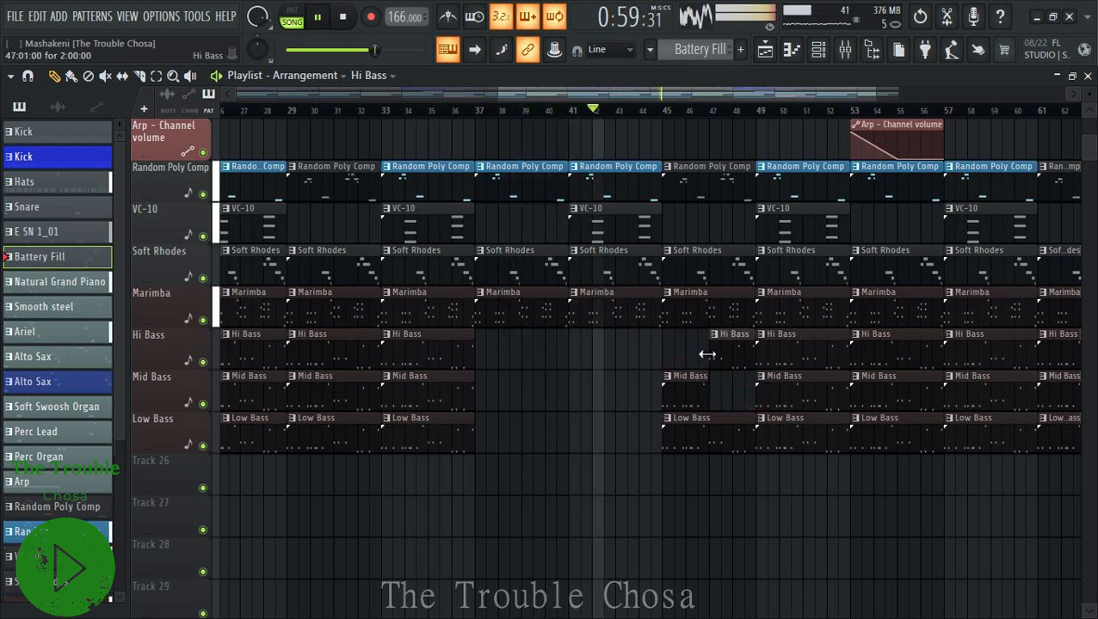
click(667, 440)
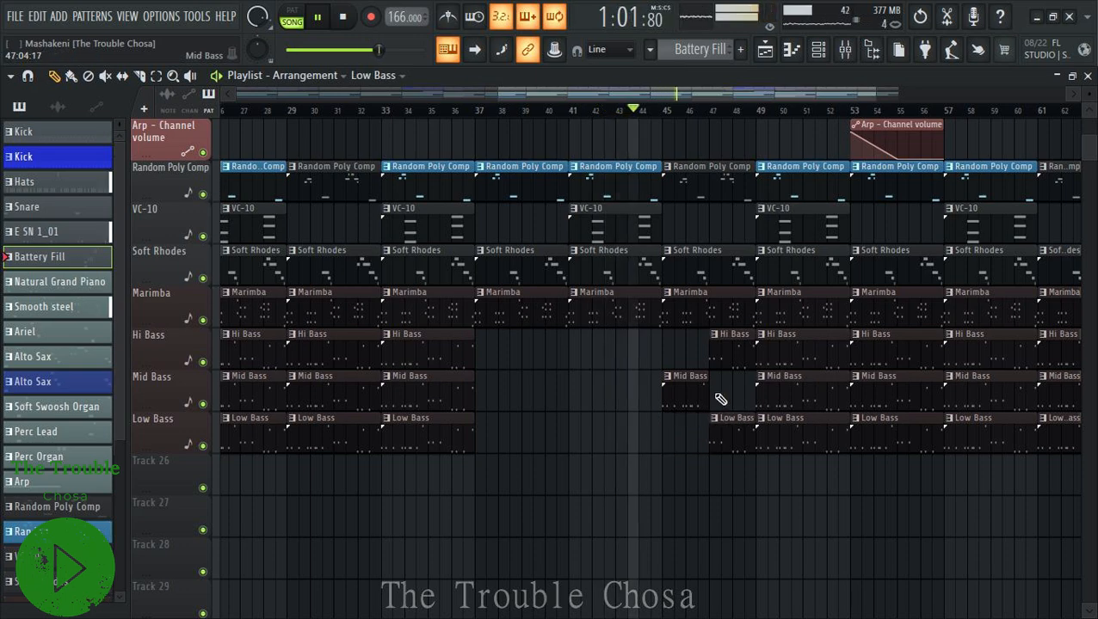
Delete the Smooth steel clips at bars 37, 41, 45 and 49.
scroll(717, 395, up, 7)
key(space)
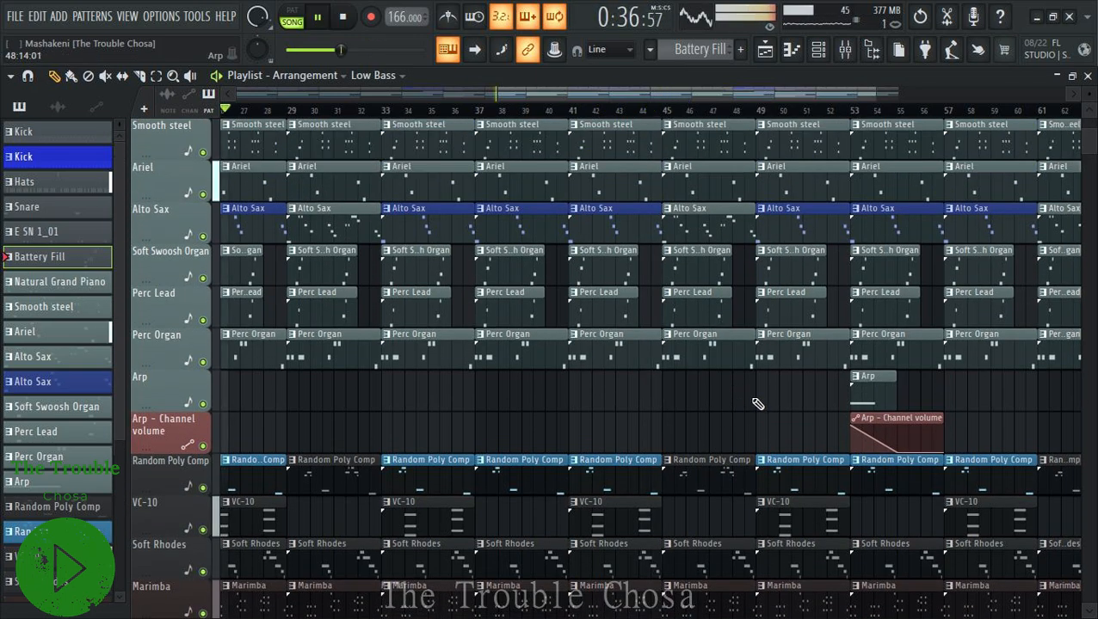
scroll(757, 402, up, 3)
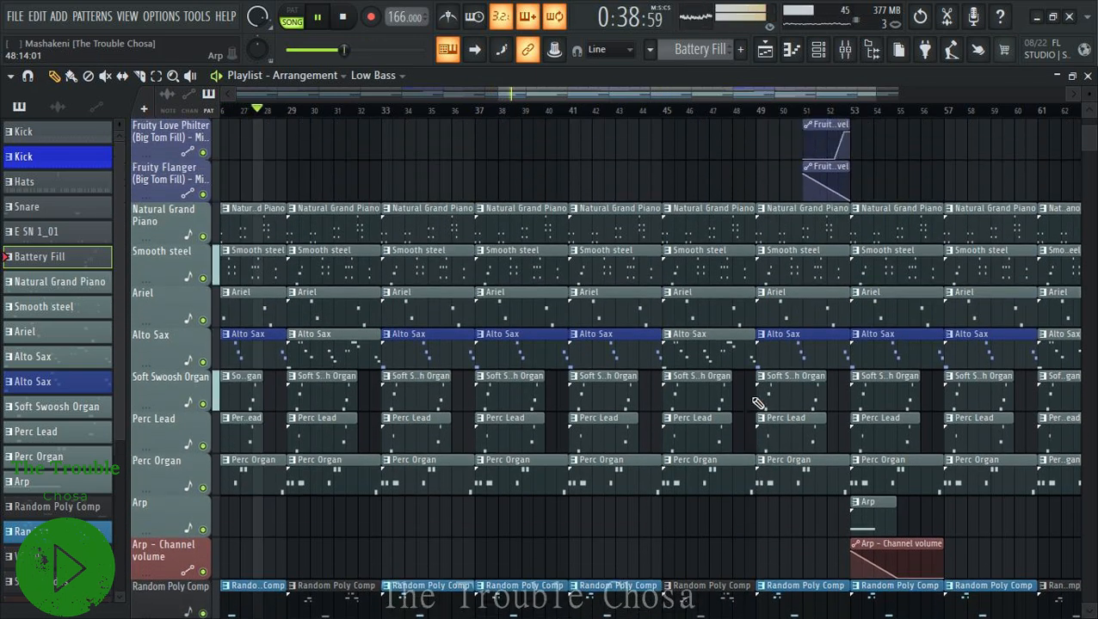
scroll(757, 403, down, 7)
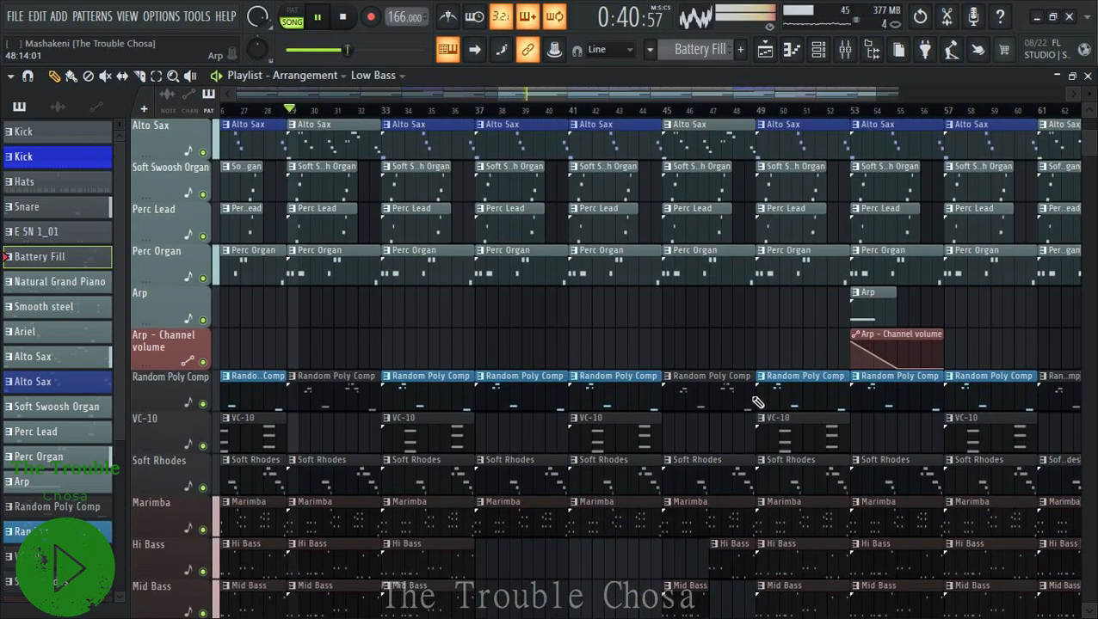
scroll(497, 297, up, 5)
scroll(490, 257, up, 1)
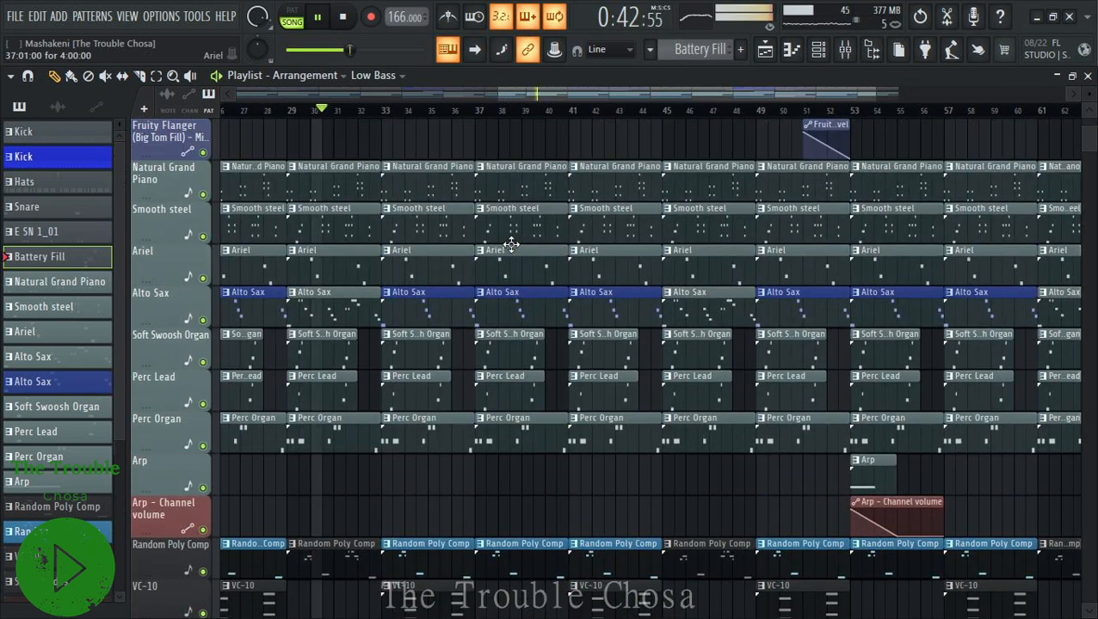
right_click(516, 222)
right_click(616, 222)
right_click(709, 222)
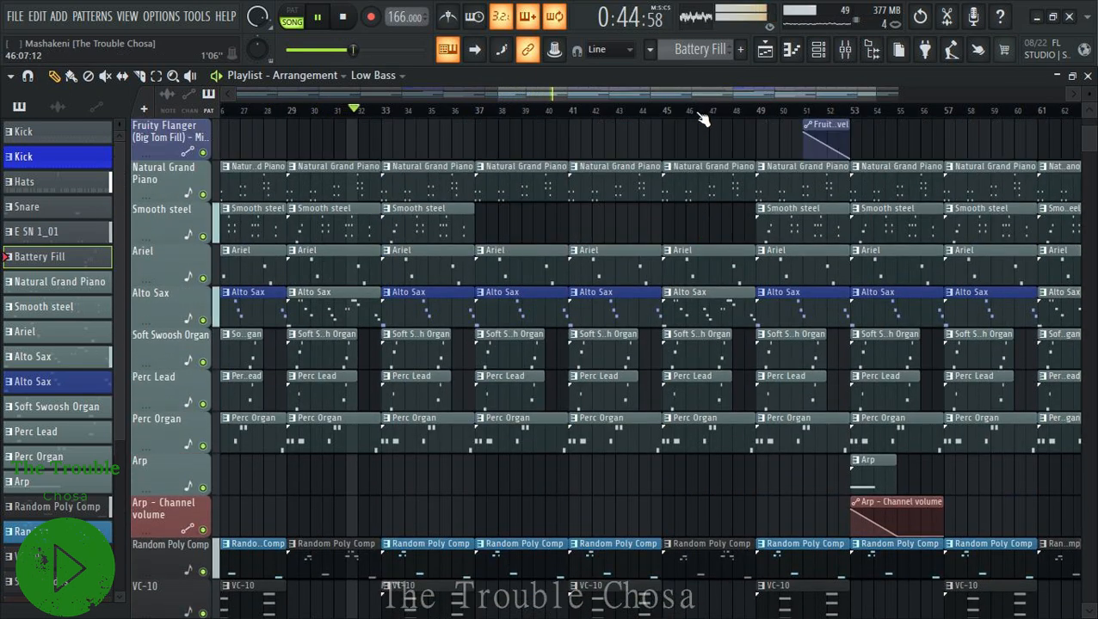
scroll(701, 129, down, 3)
scroll(963, 460, up, 3)
right_click(744, 365)
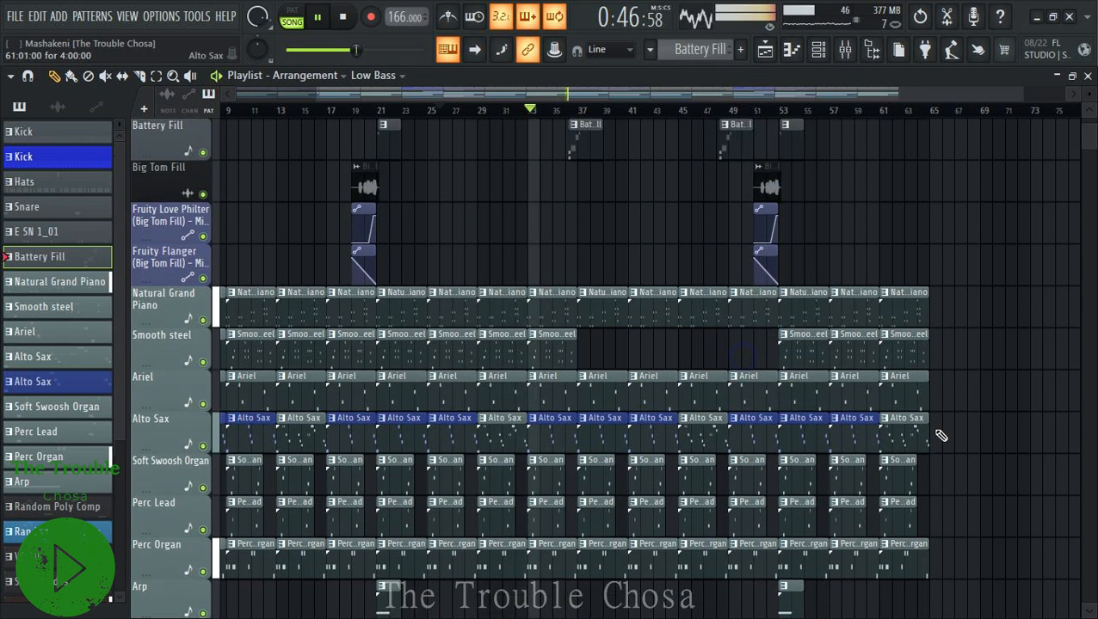
Clear the Perc Organ part from bar 38 to bar 48, keeping one bar at bar 37 and the last bar before bar 49.
scroll(946, 436, down, 7)
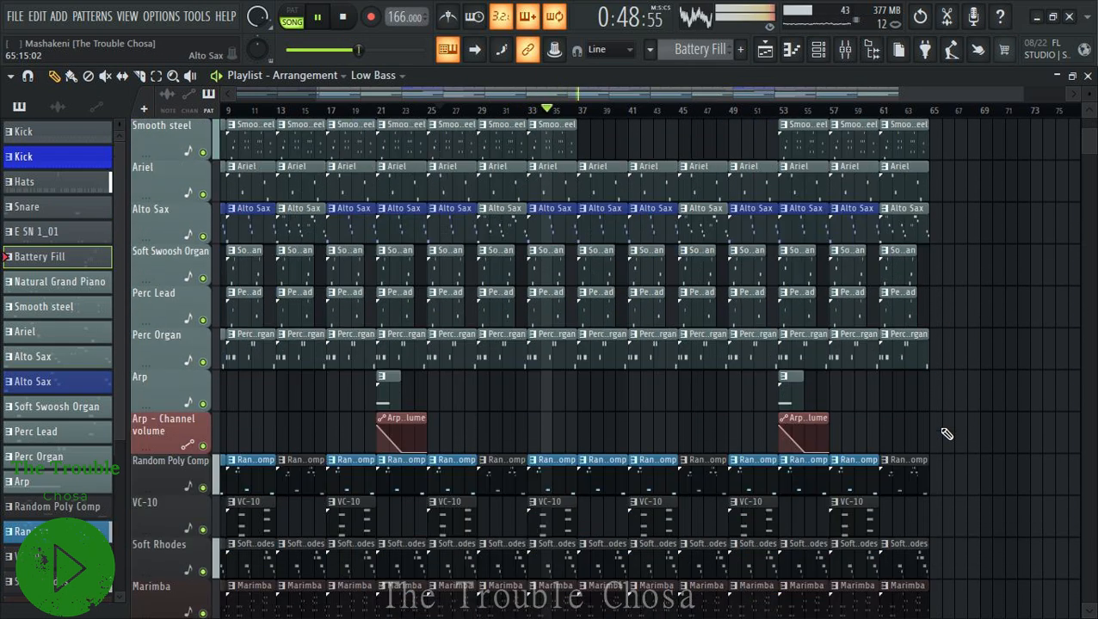
scroll(947, 434, down, 2)
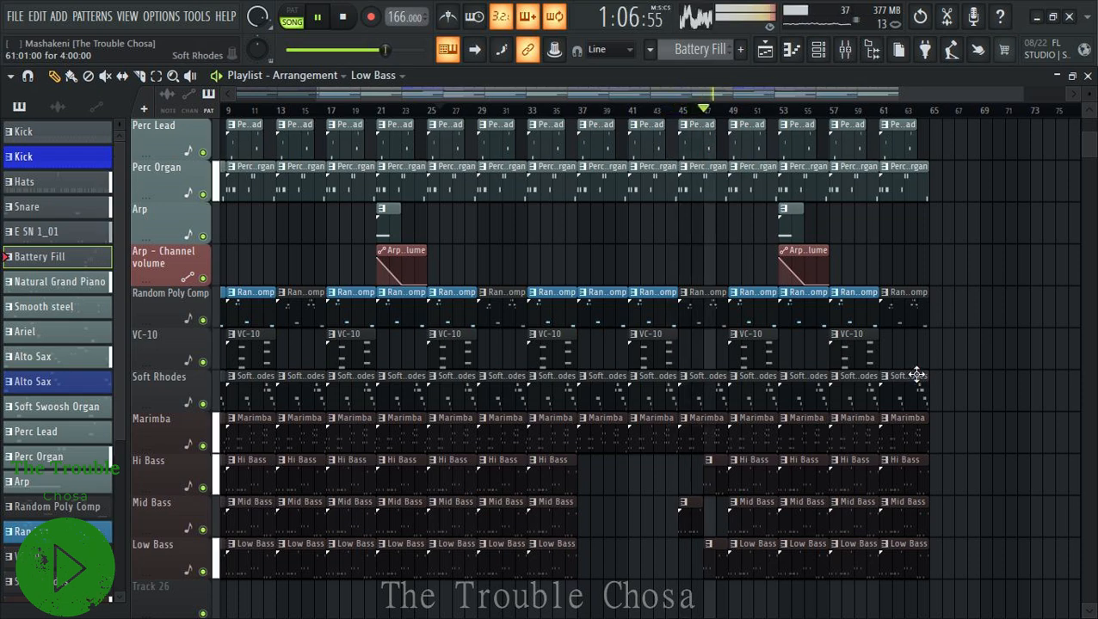
scroll(917, 375, up, 5)
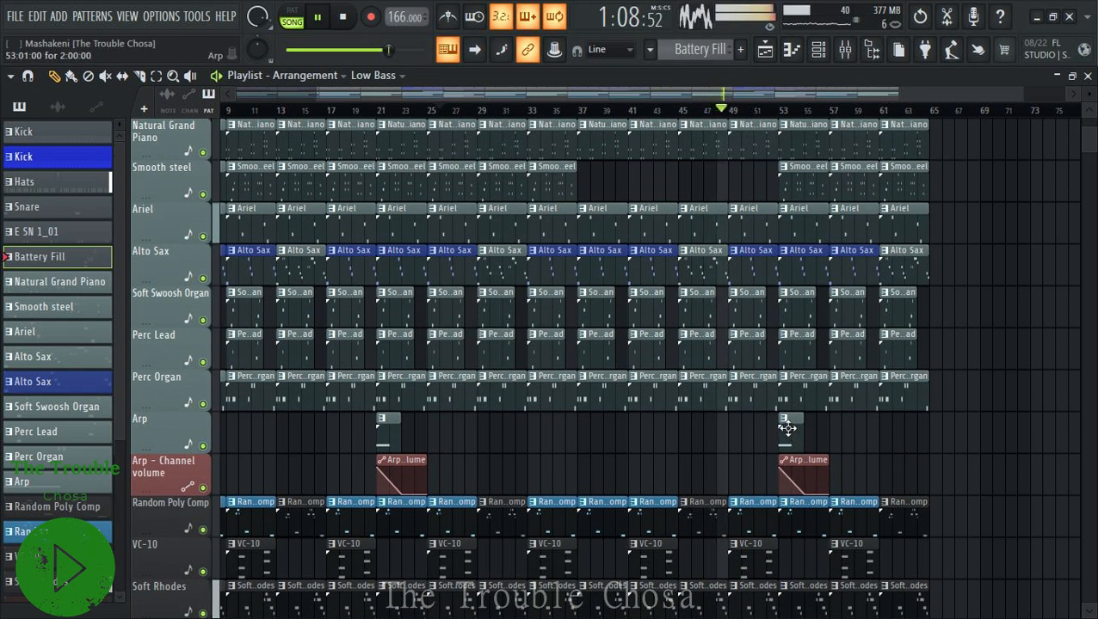
scroll(790, 430, down, 3)
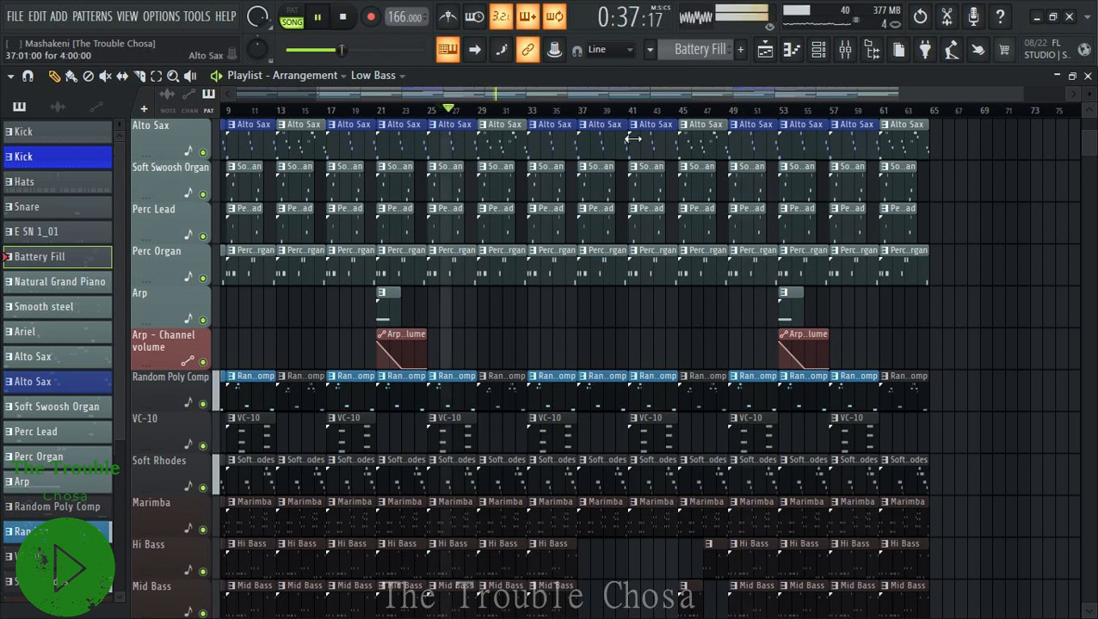
scroll(634, 114, up, 4)
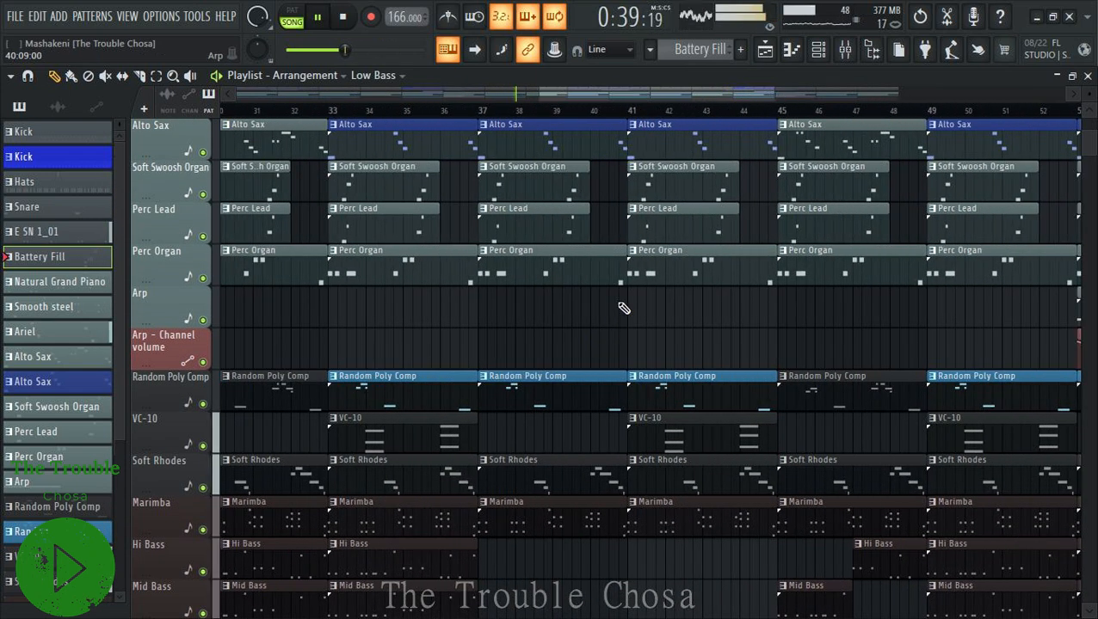
drag(621, 278, 505, 275)
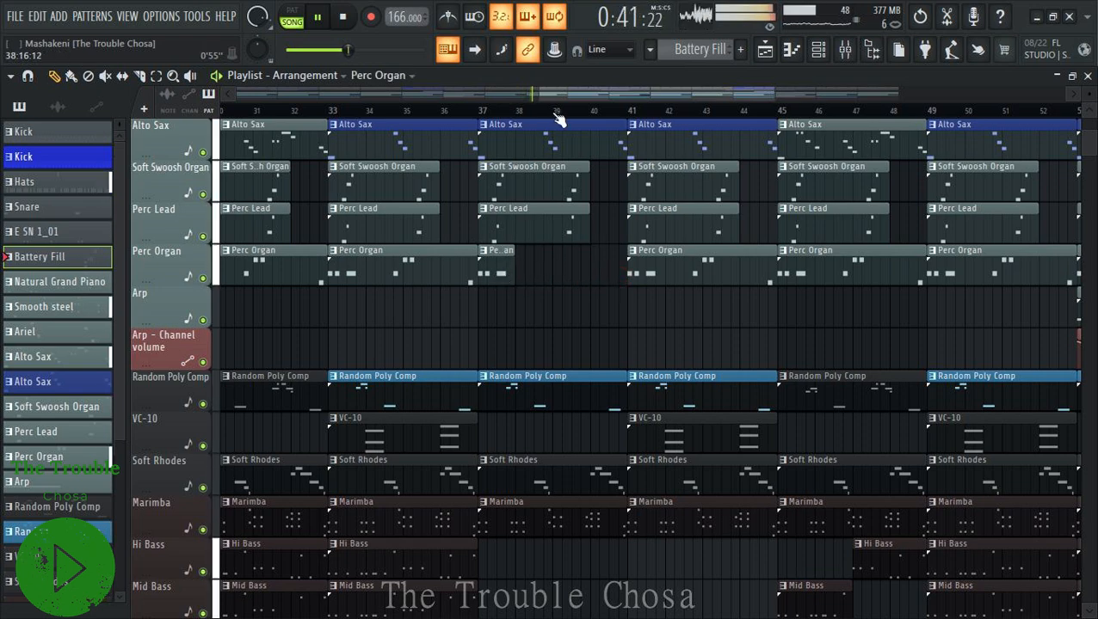
scroll(557, 119, down, 3)
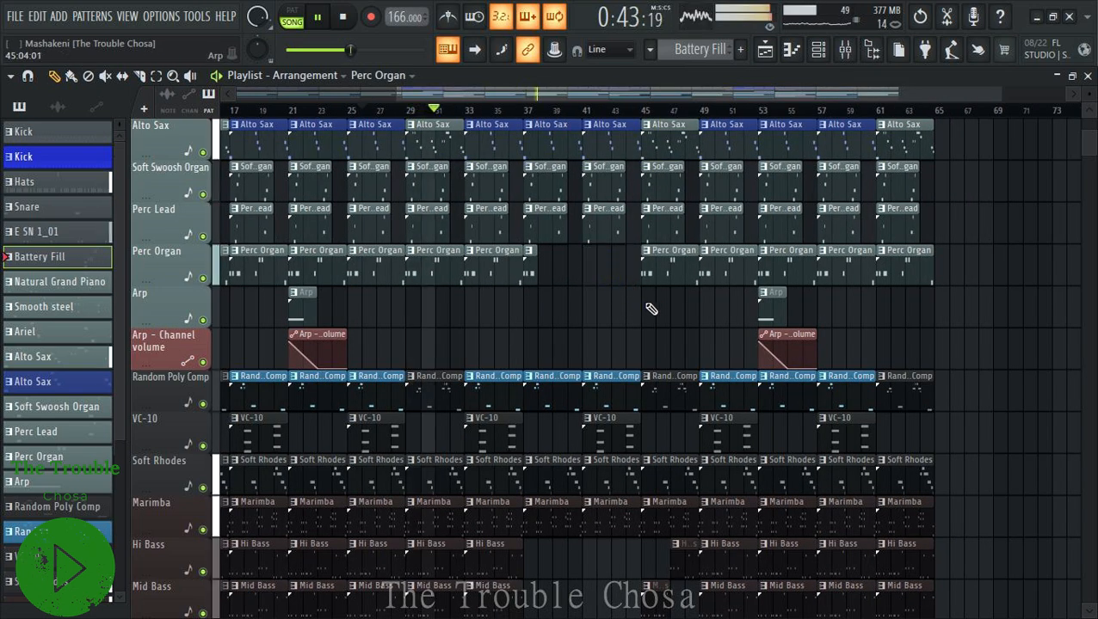
drag(641, 272, 692, 272)
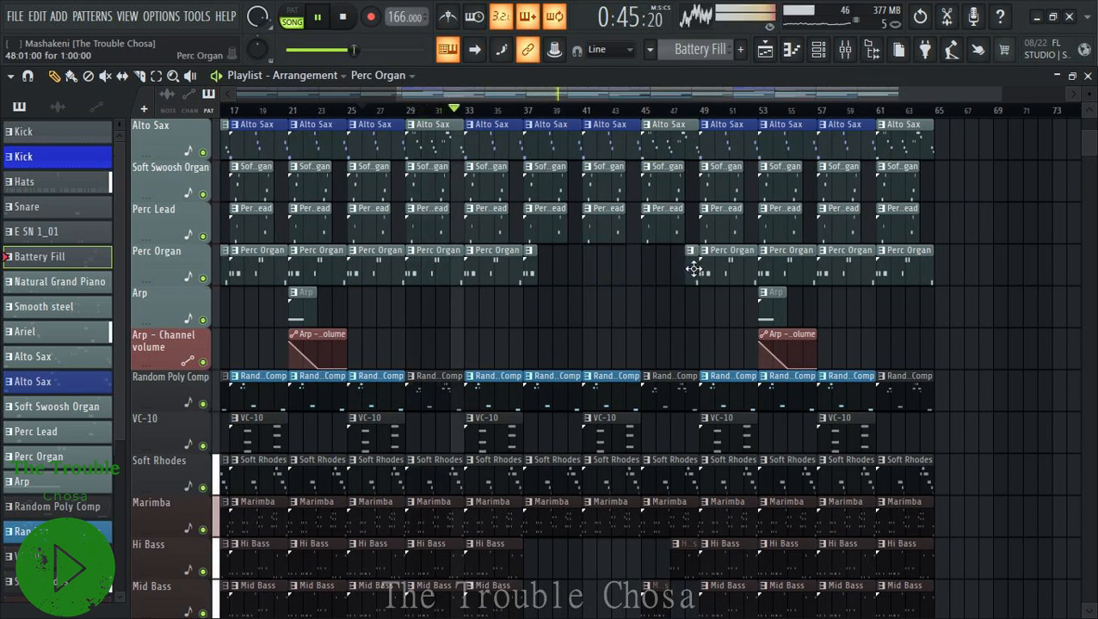
Review the clips on all tracks around the thinned section from bar 37 to bar 49.
scroll(691, 298, up, 5)
scroll(691, 297, up, 1)
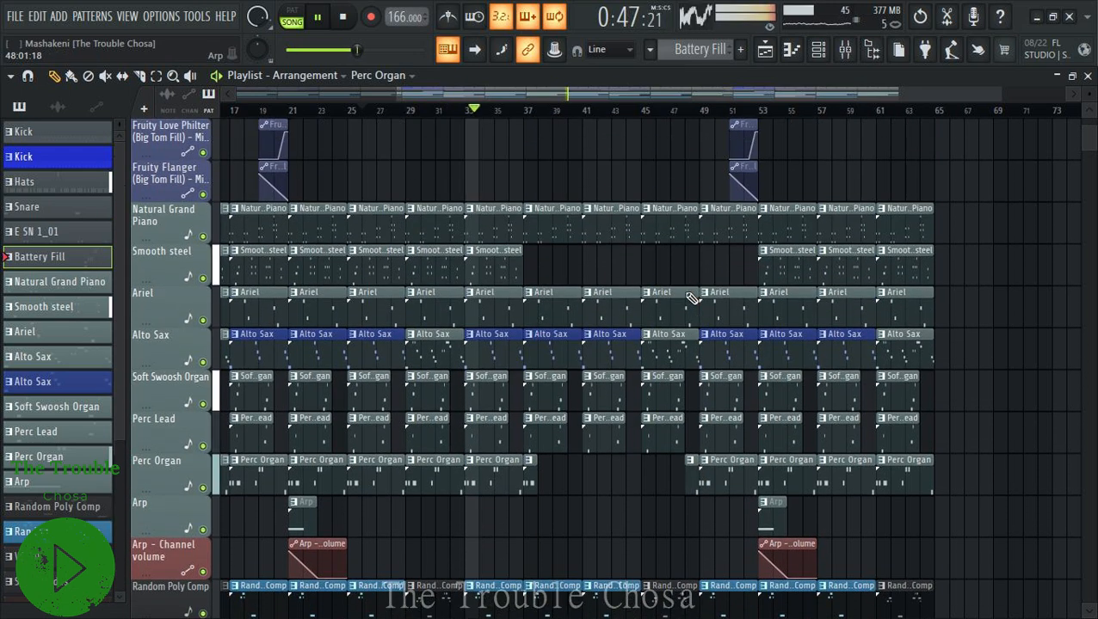
scroll(710, 110, down, 2)
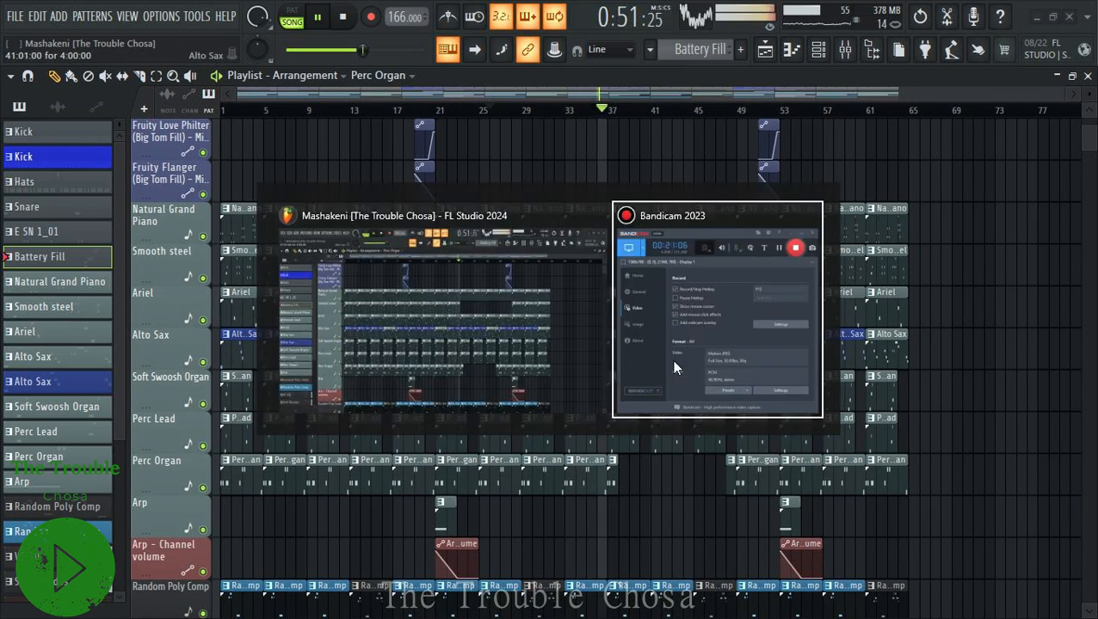
scroll(1014, 399, down, 5)
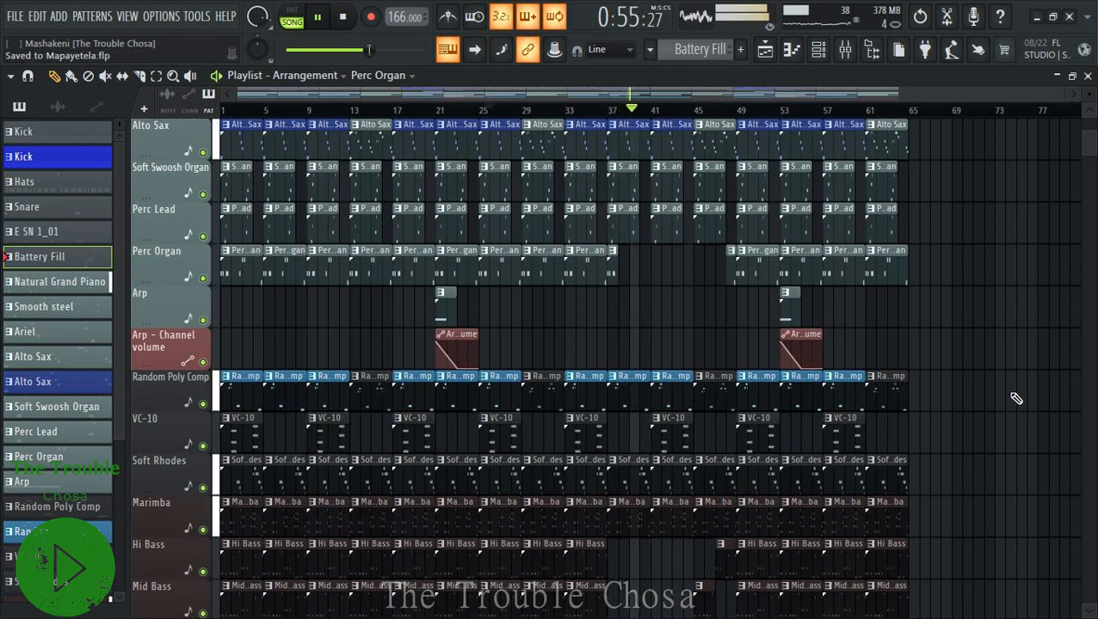
scroll(1016, 399, up, 6)
scroll(1019, 395, up, 1)
scroll(1018, 395, down, 2)
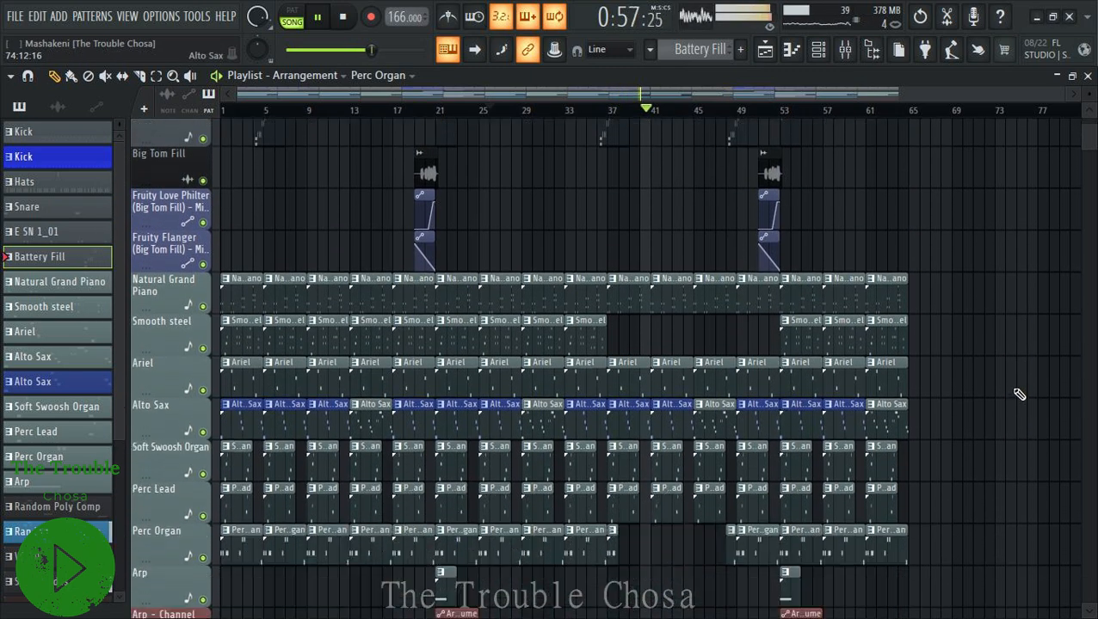
scroll(808, 468, down, 2)
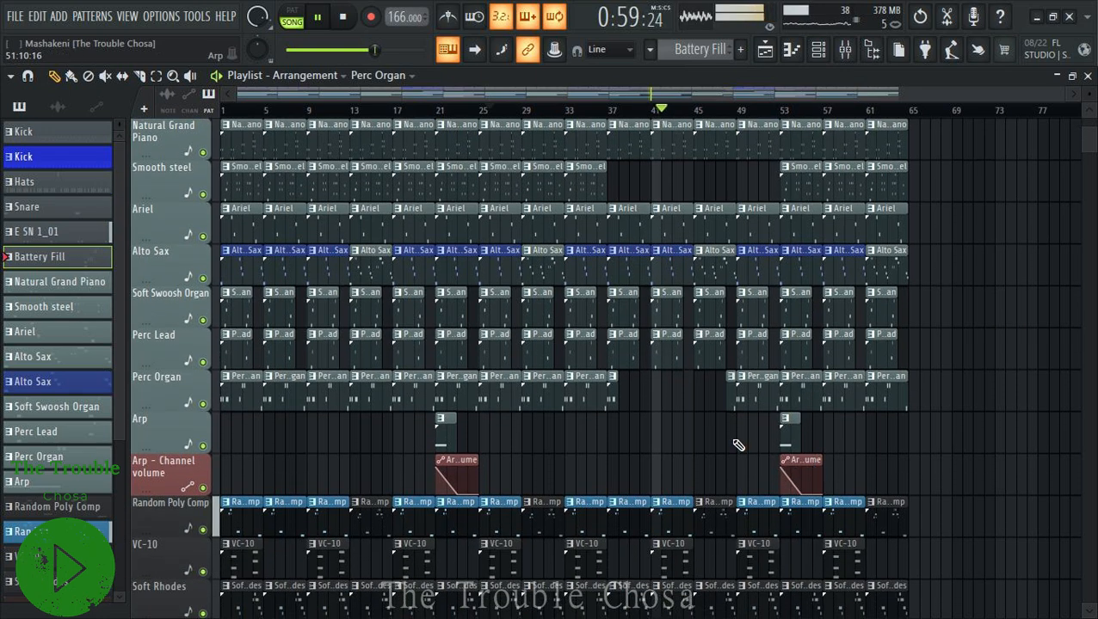
Inspect the Soft Swoosh Organ pattern's notes, and delete the Soft Swoosh Organ and Perc Lead clips at bar 49.
double_click(712, 311)
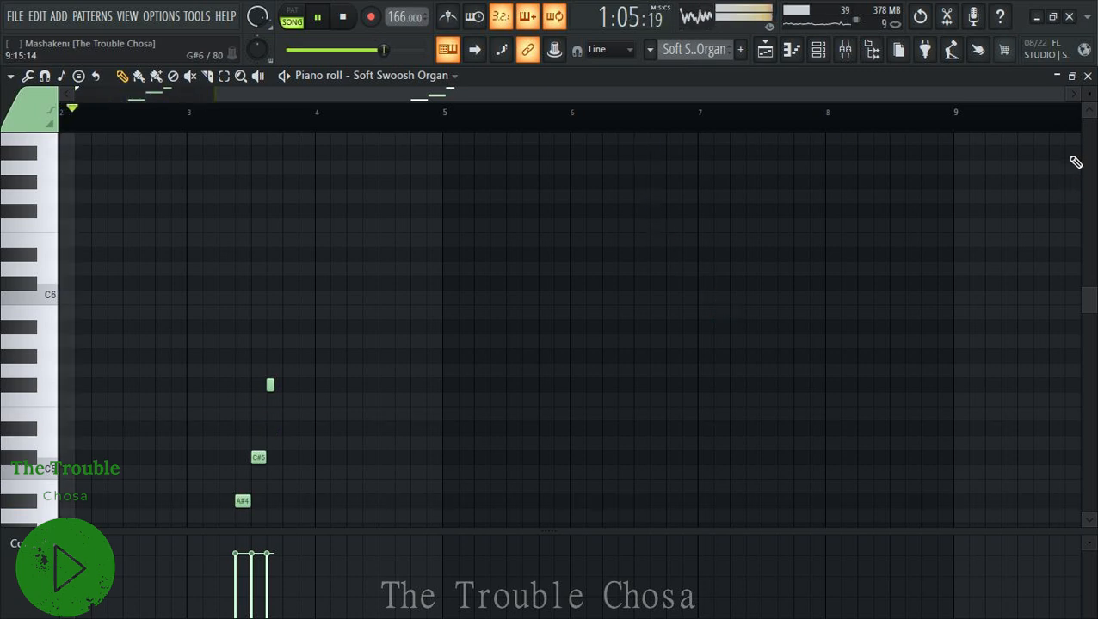
click(1087, 76)
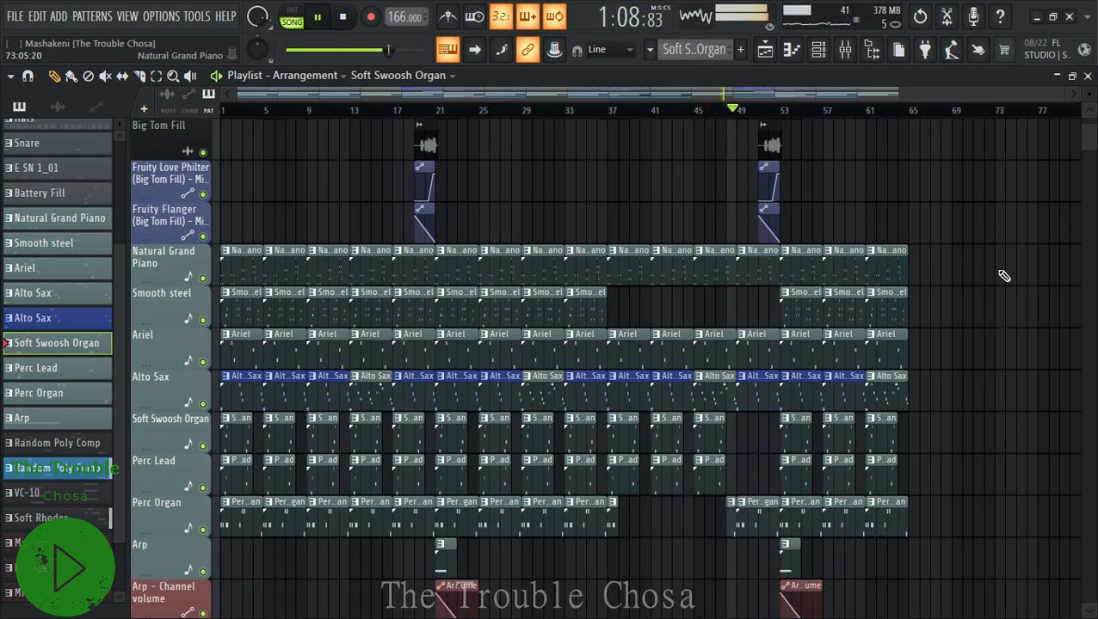
Make the gray Kick clip at bar 41 a unique pattern.
scroll(1000, 272, up, 5)
scroll(999, 272, down, 16)
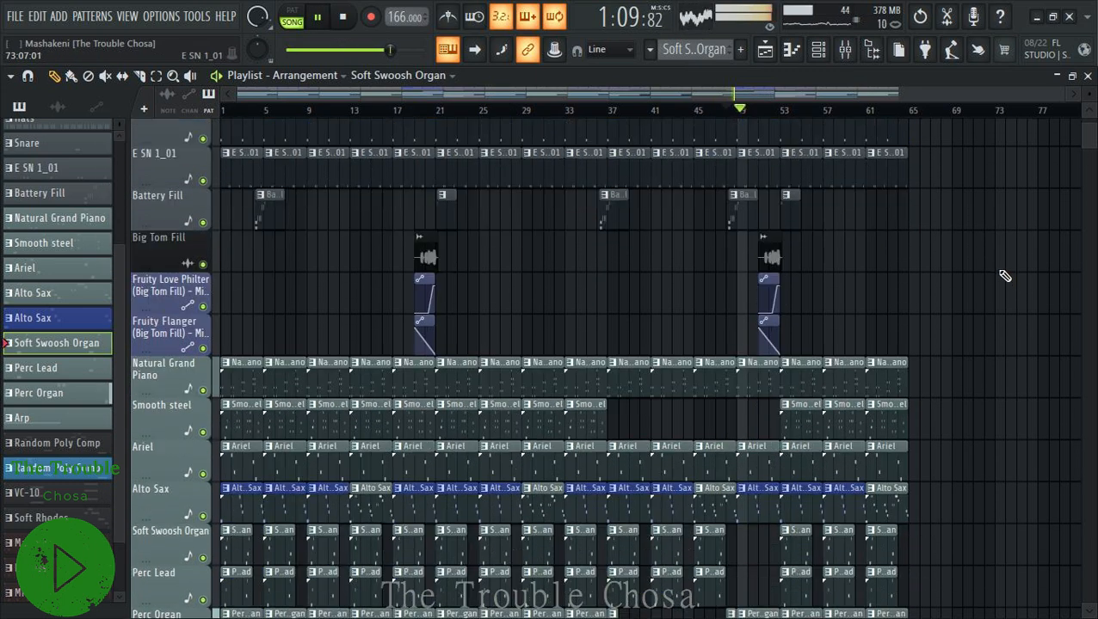
scroll(1005, 275, up, 17)
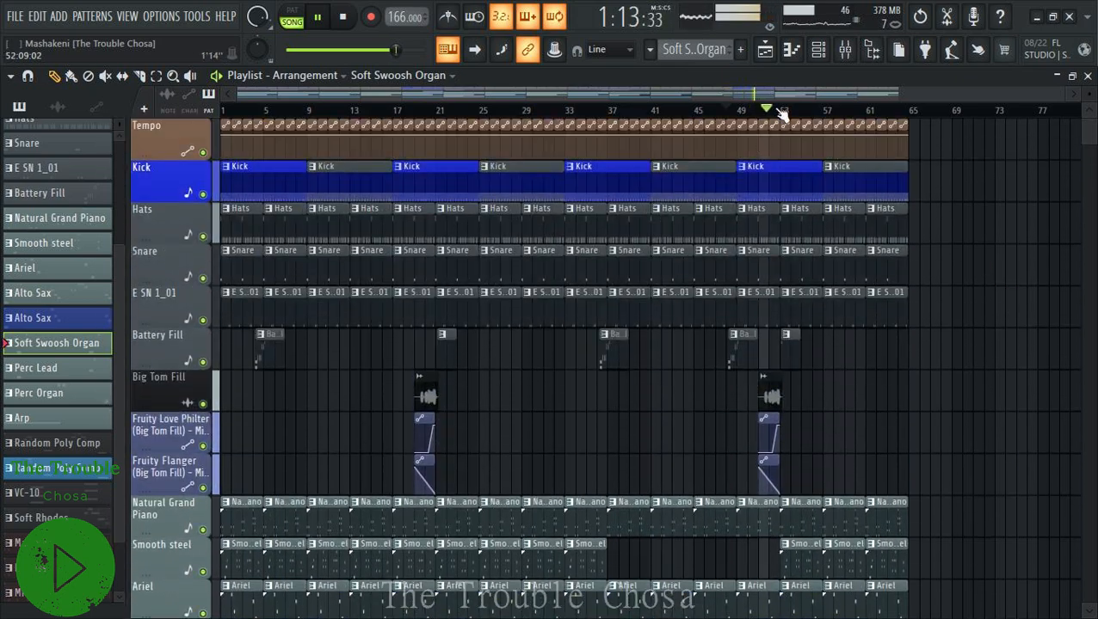
drag(781, 114, 786, 142)
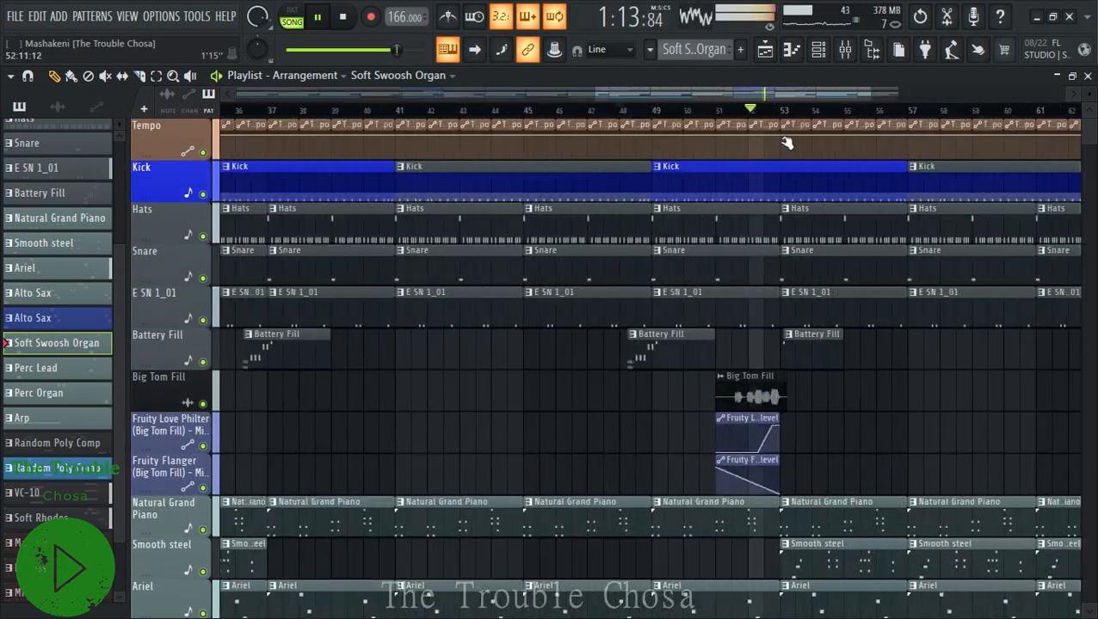
scroll(766, 361, down, 15)
scroll(774, 357, up, 15)
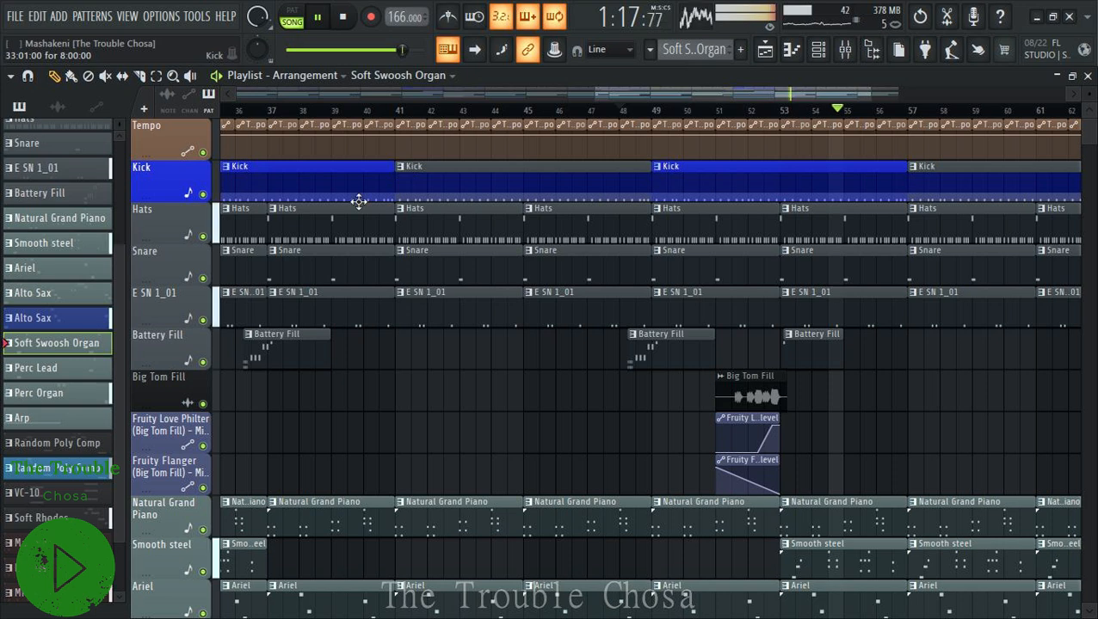
click(403, 173)
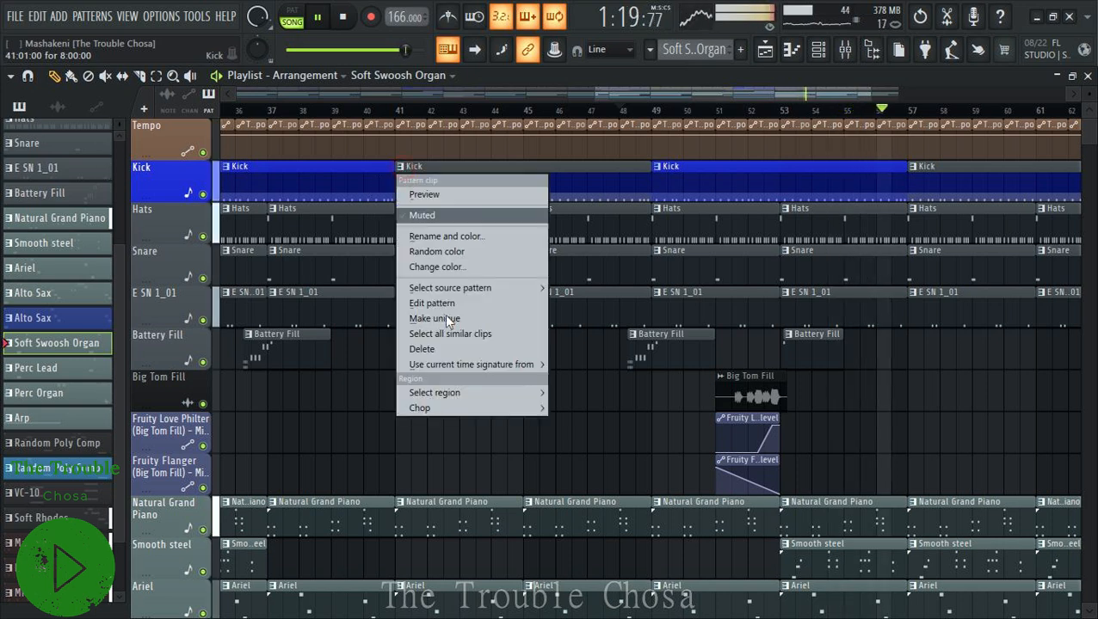
click(416, 314)
Rename the unique pattern at bar 41 as Kick and give it the gray-green color #6A7E68.
click(403, 173)
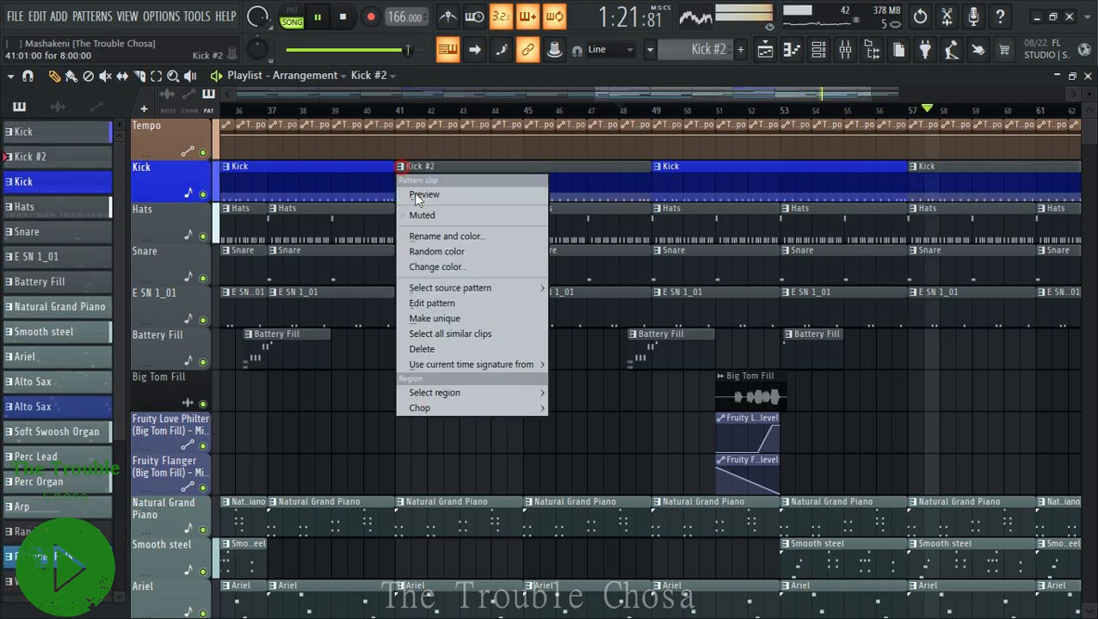
click(443, 237)
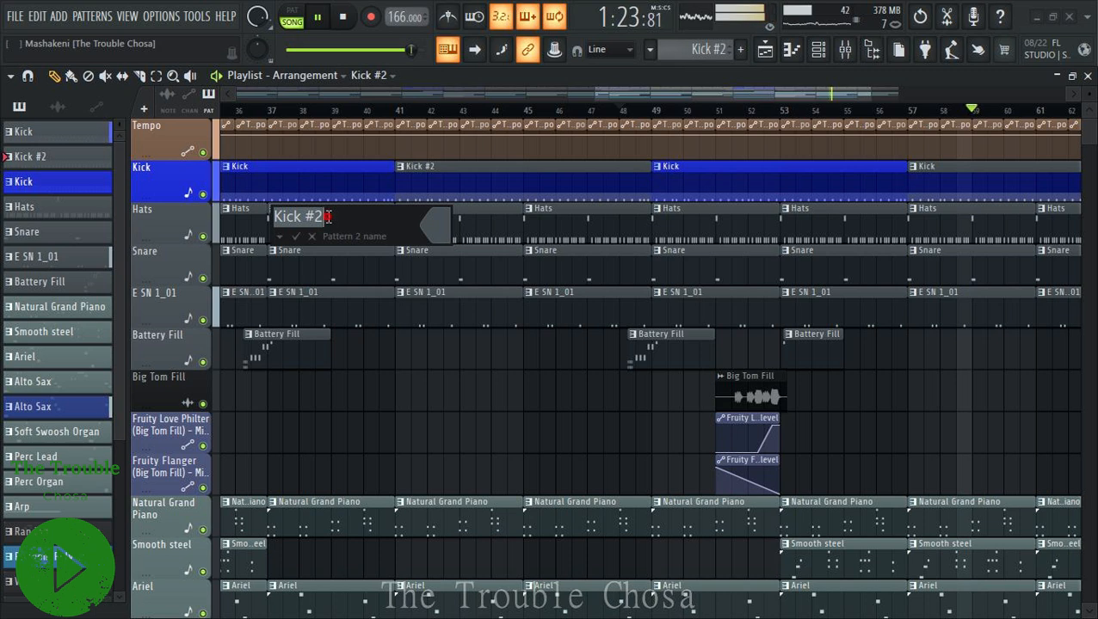
drag(328, 217, 306, 220)
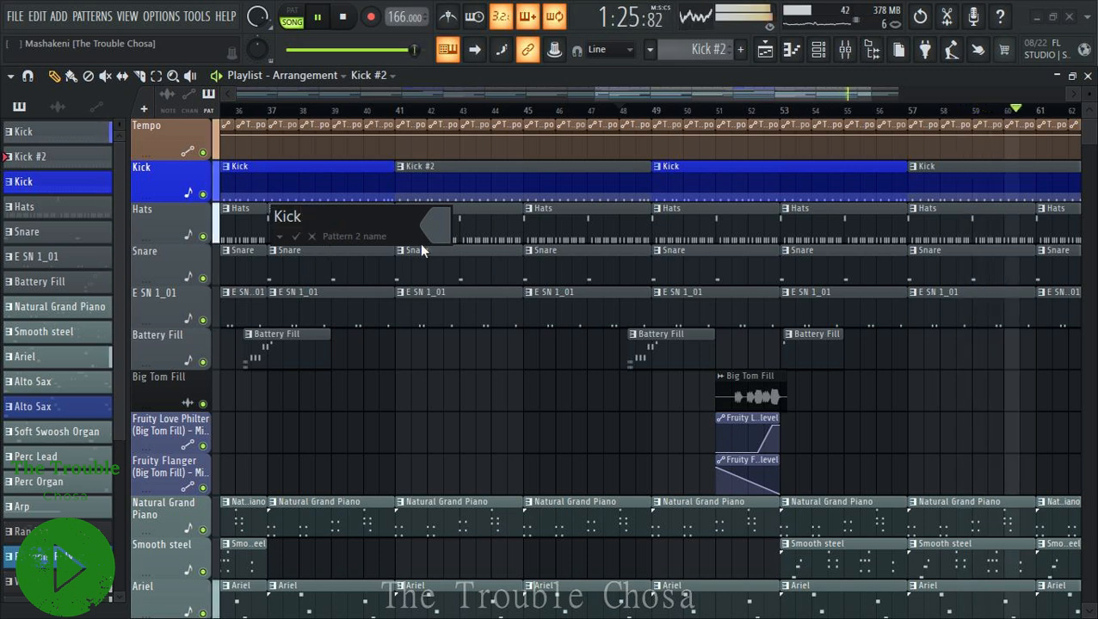
click(436, 227)
click(595, 458)
click(571, 457)
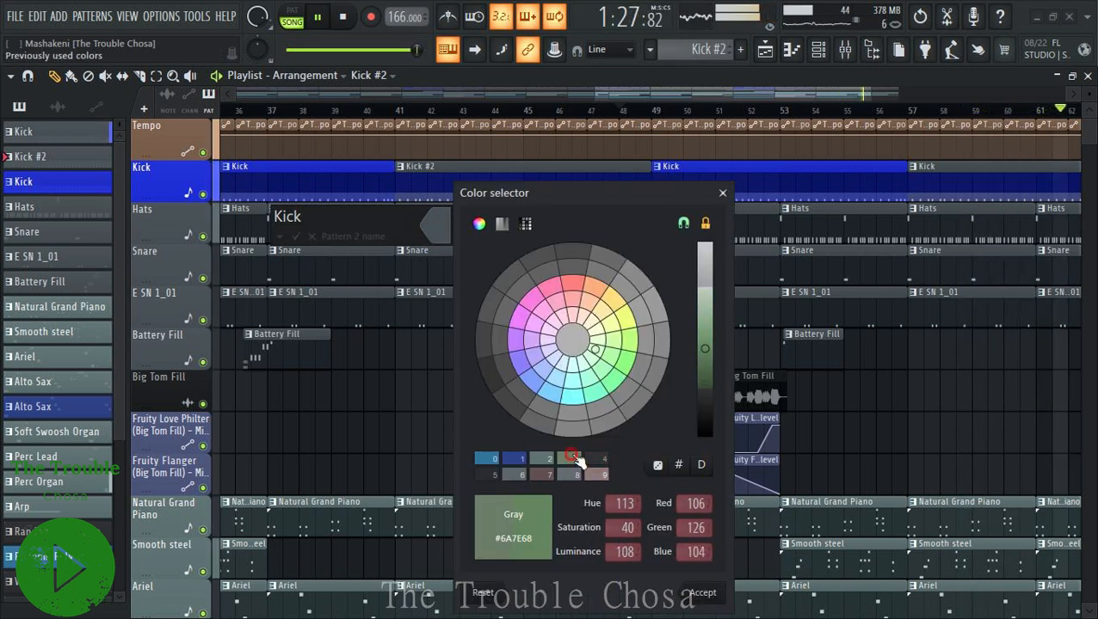
click(702, 593)
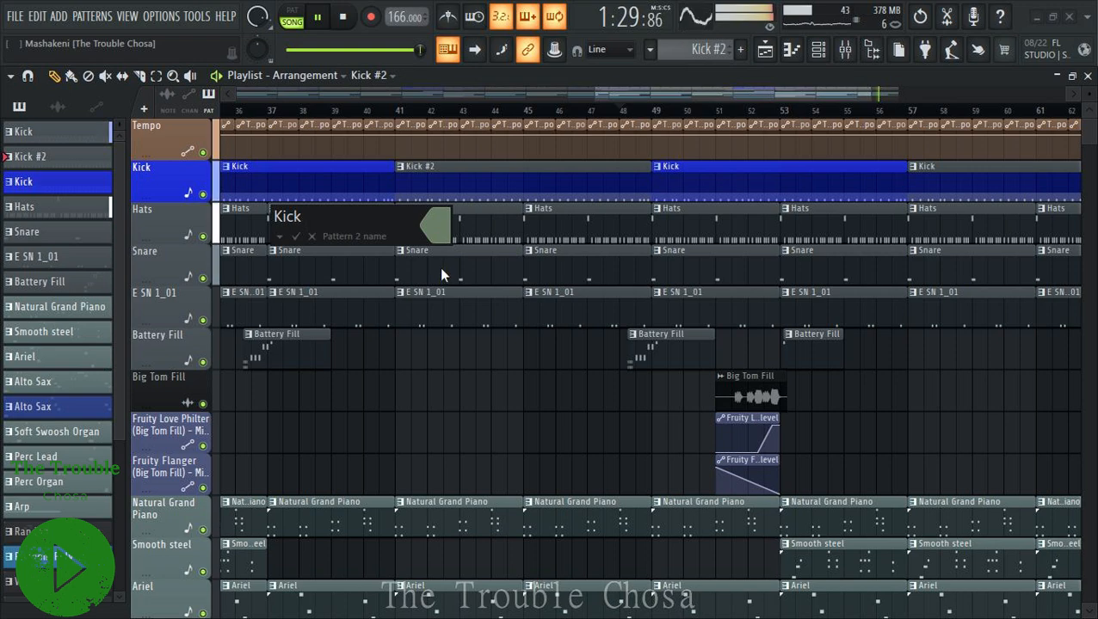
key(Return)
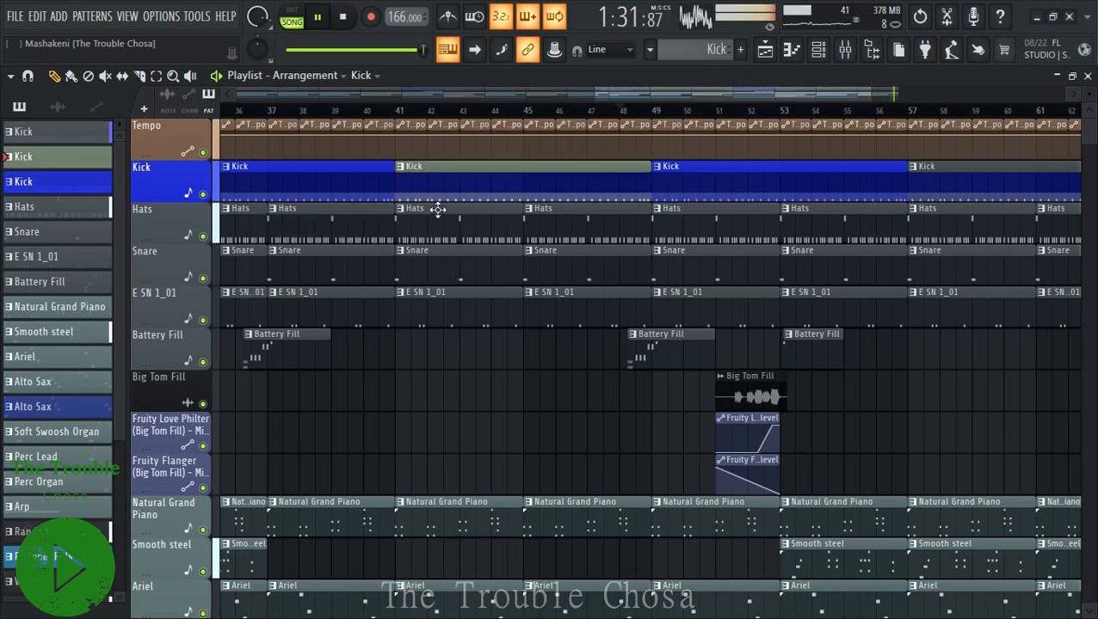
Rework the notes of the unique Kick pattern, thinning the steady hits and adding quick rolls starting in bars 5 and 7.
double_click(451, 181)
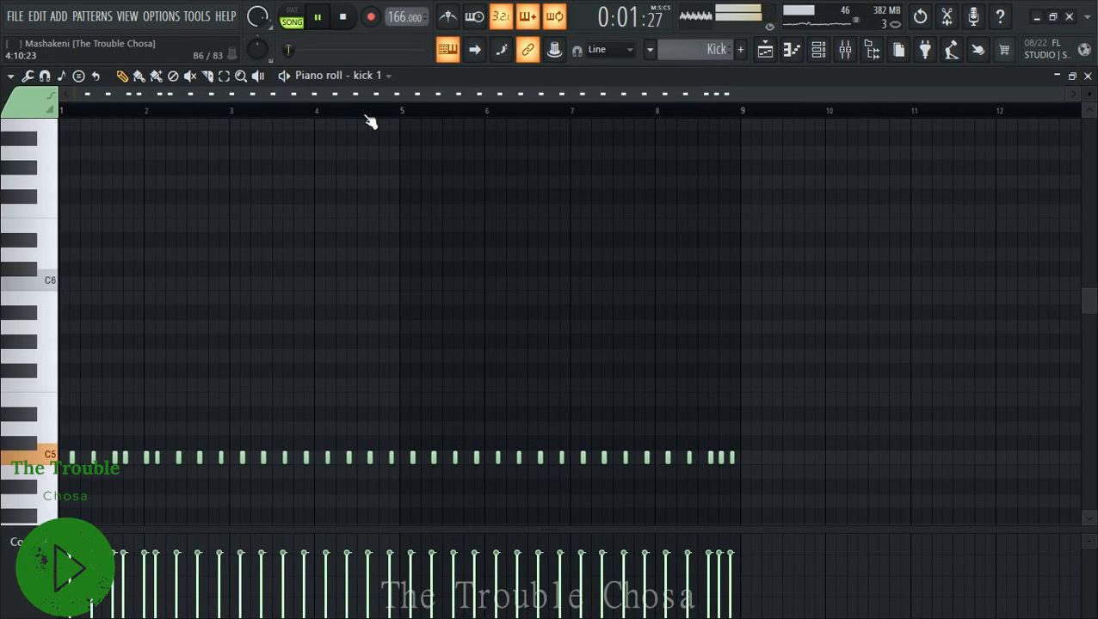
scroll(131, 285, down, 1)
scroll(131, 96, up, 3)
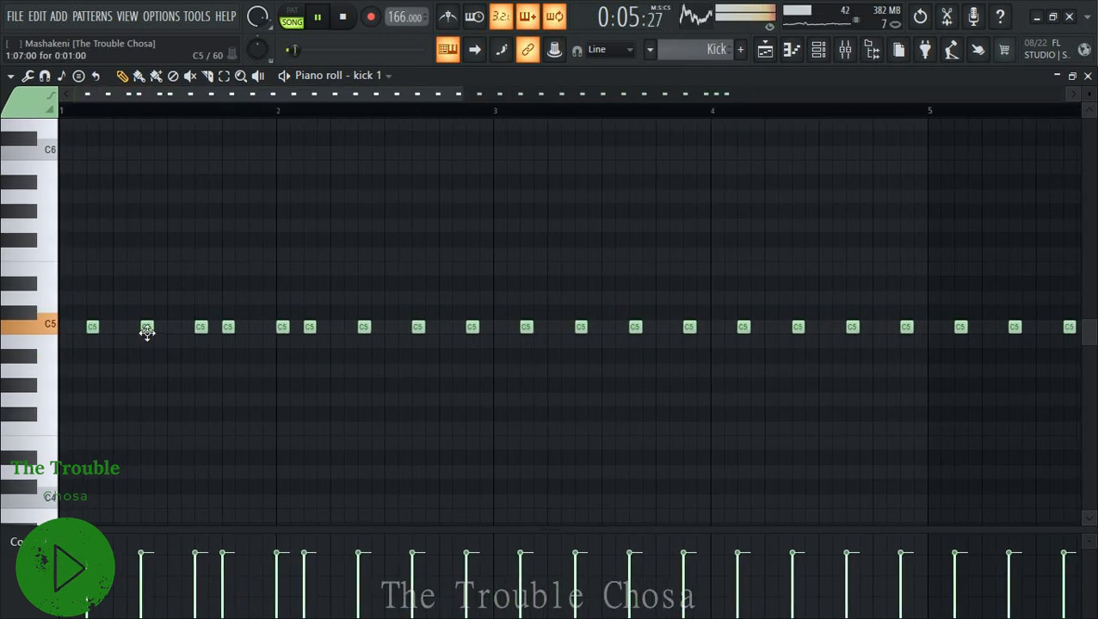
scroll(602, 96, down, 2)
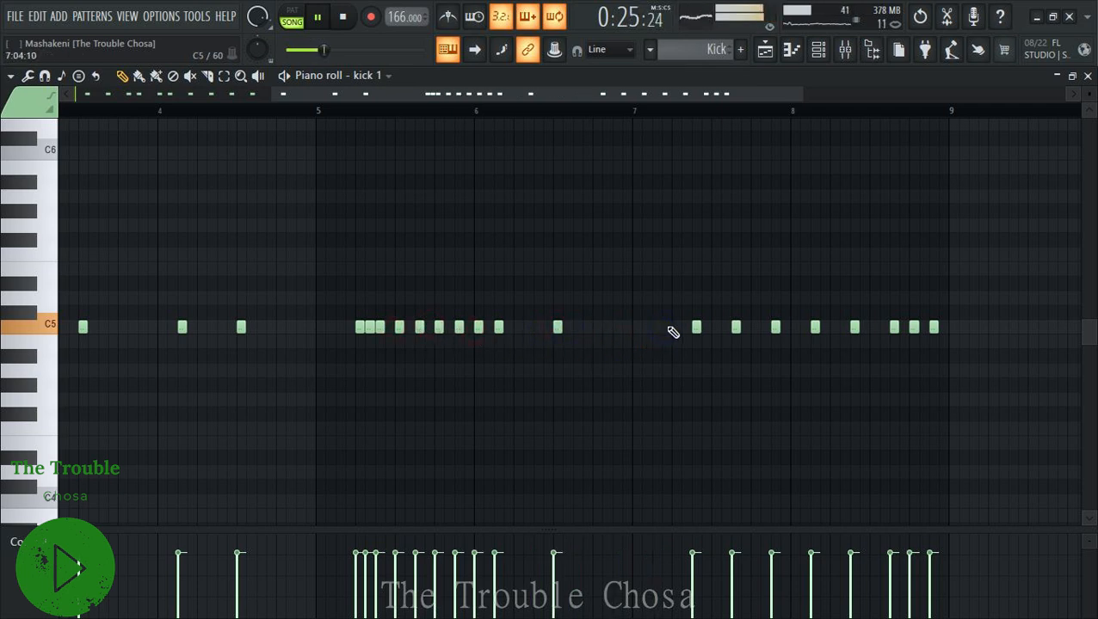
click(673, 328)
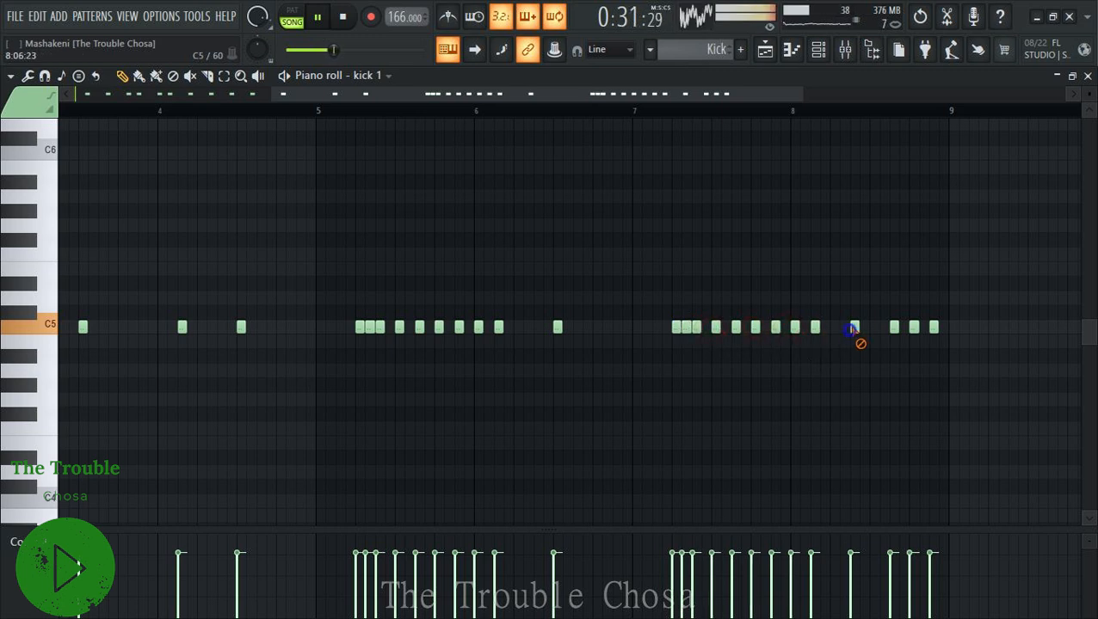
click(1088, 75)
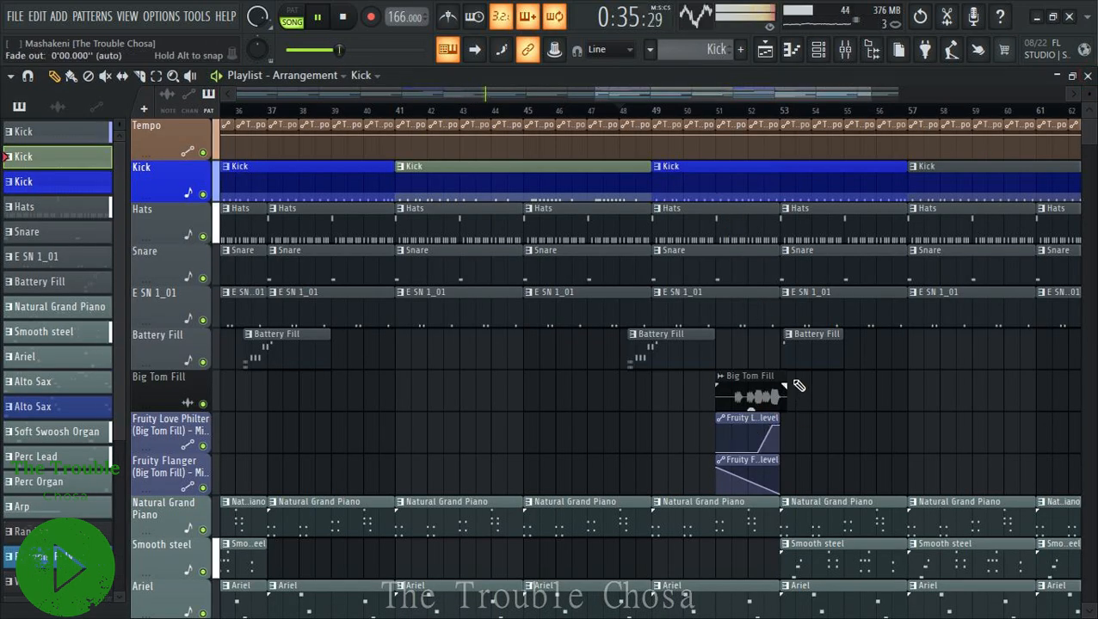
Place one-step Battery Fill clips on step 3 of bars 41, 42, 43 and 44, plus one more in the middle of bar 44.
click(797, 350)
scroll(430, 114, up, 3)
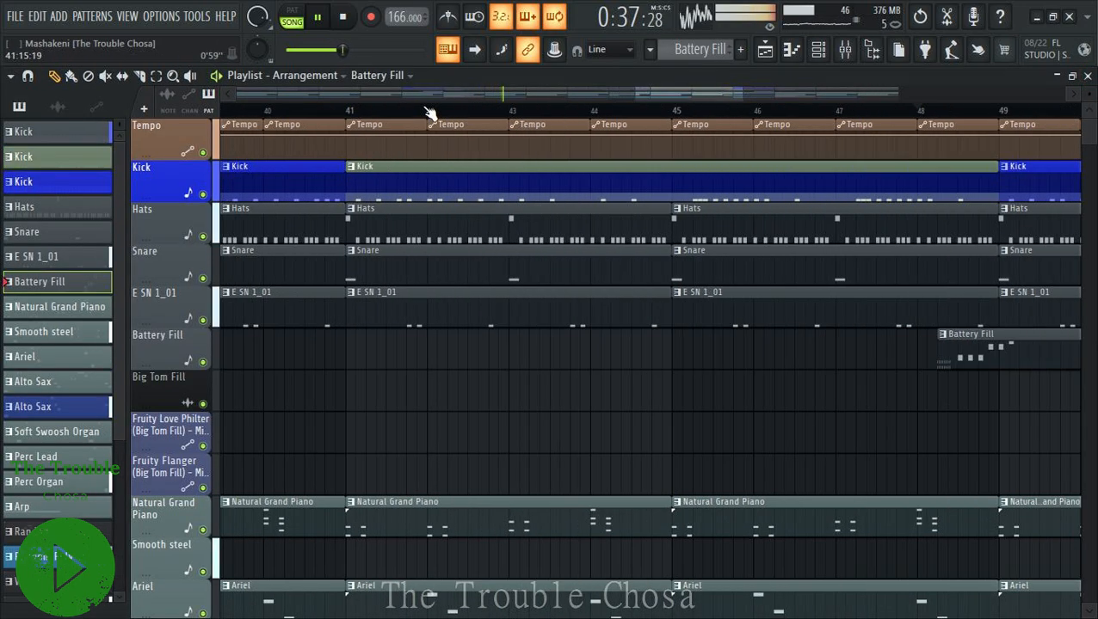
scroll(430, 114, up, 1)
click(316, 348)
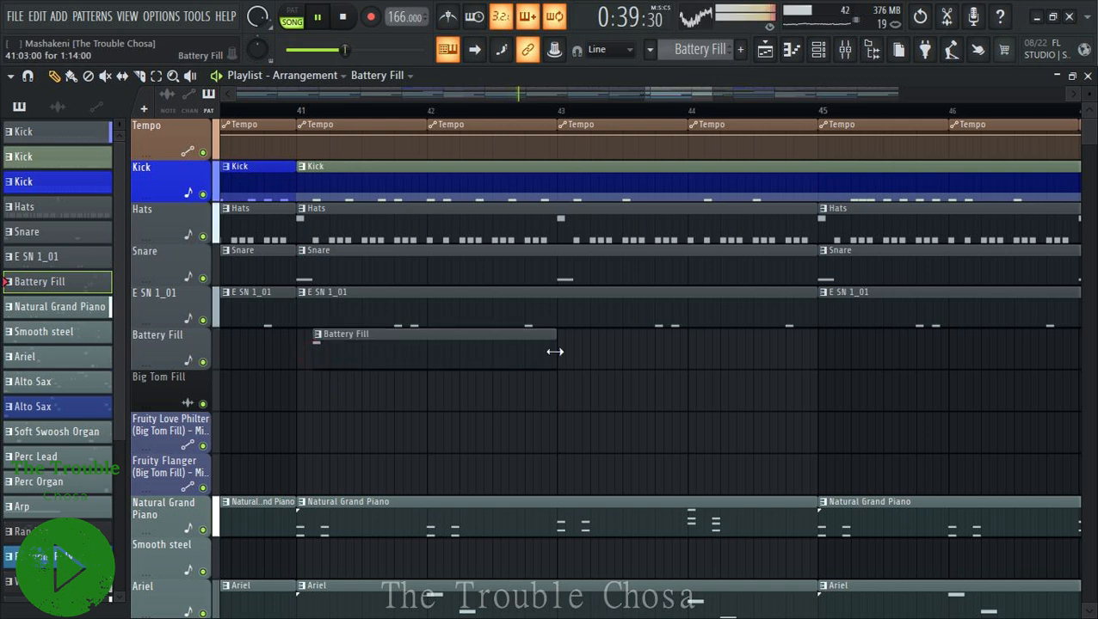
drag(555, 351, 230, 347)
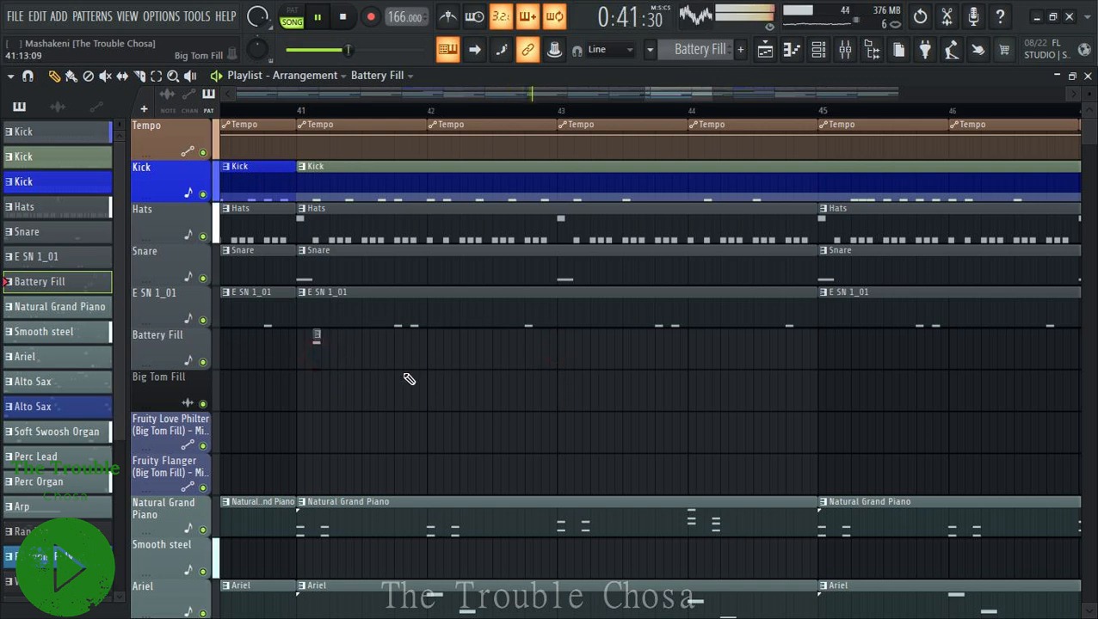
click(445, 347)
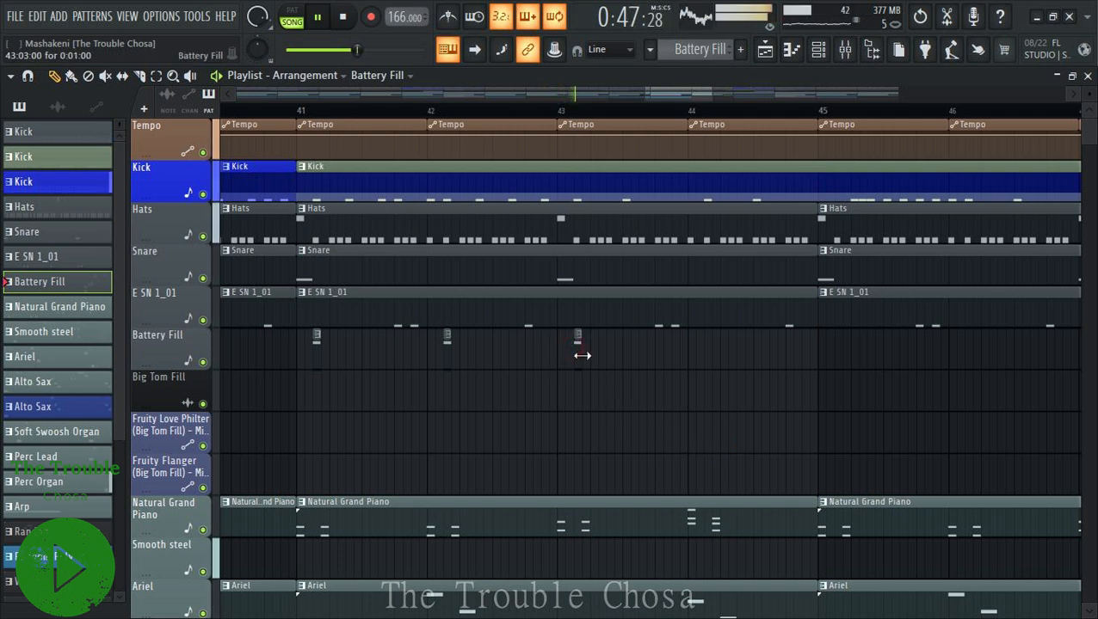
click(705, 353)
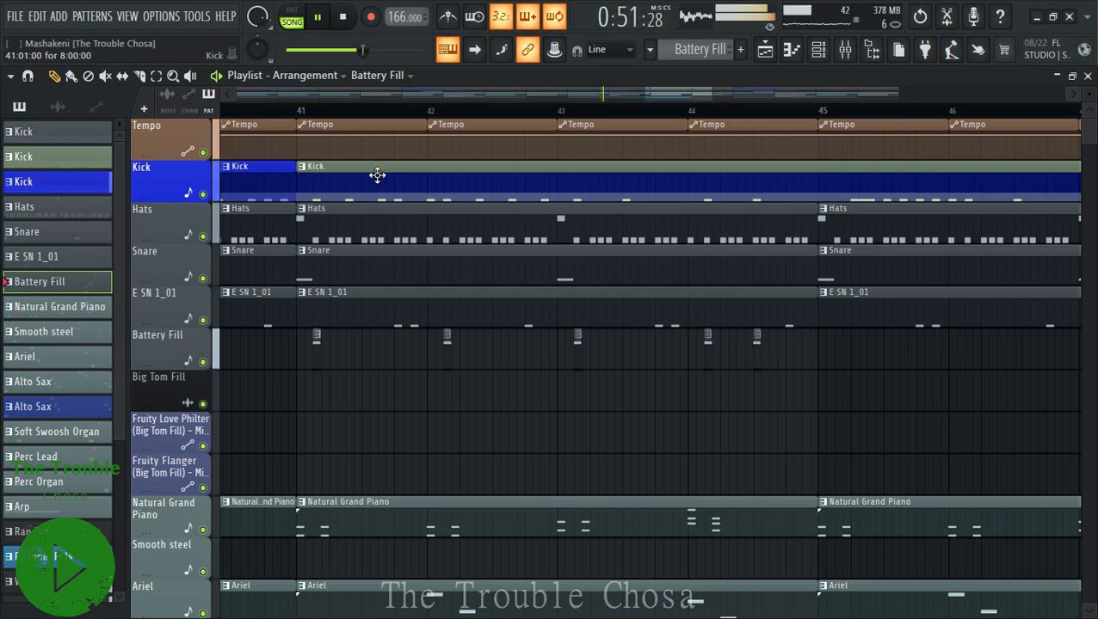
Review the new kick and Battery Fill parts around bars 41 to 49 and the remaining tracks of the arrangement.
scroll(448, 116, down, 2)
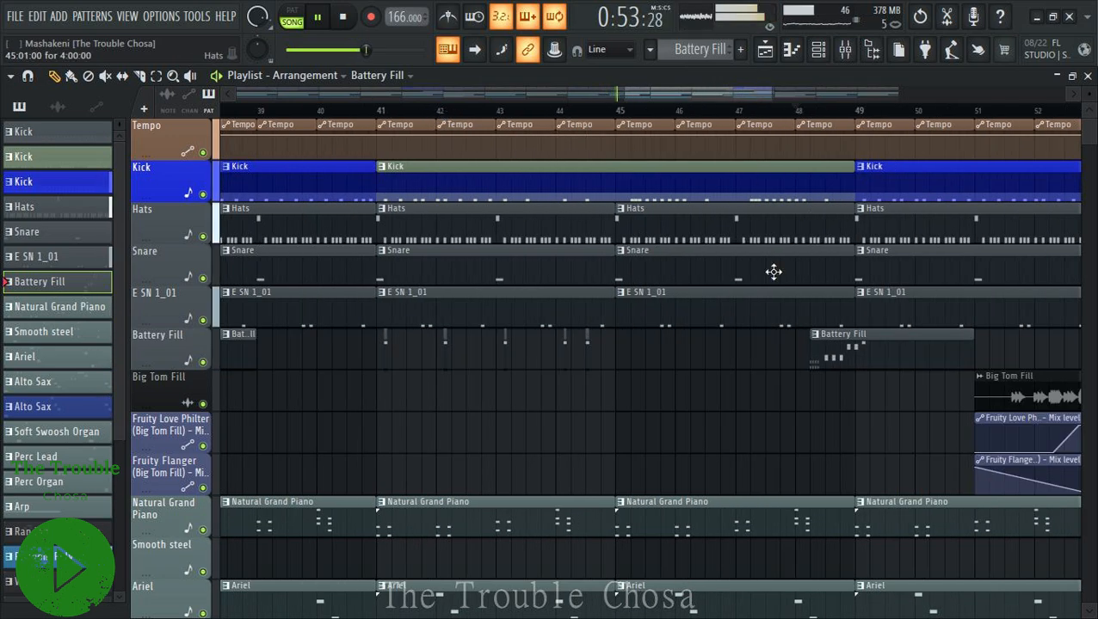
scroll(723, 116, up, 2)
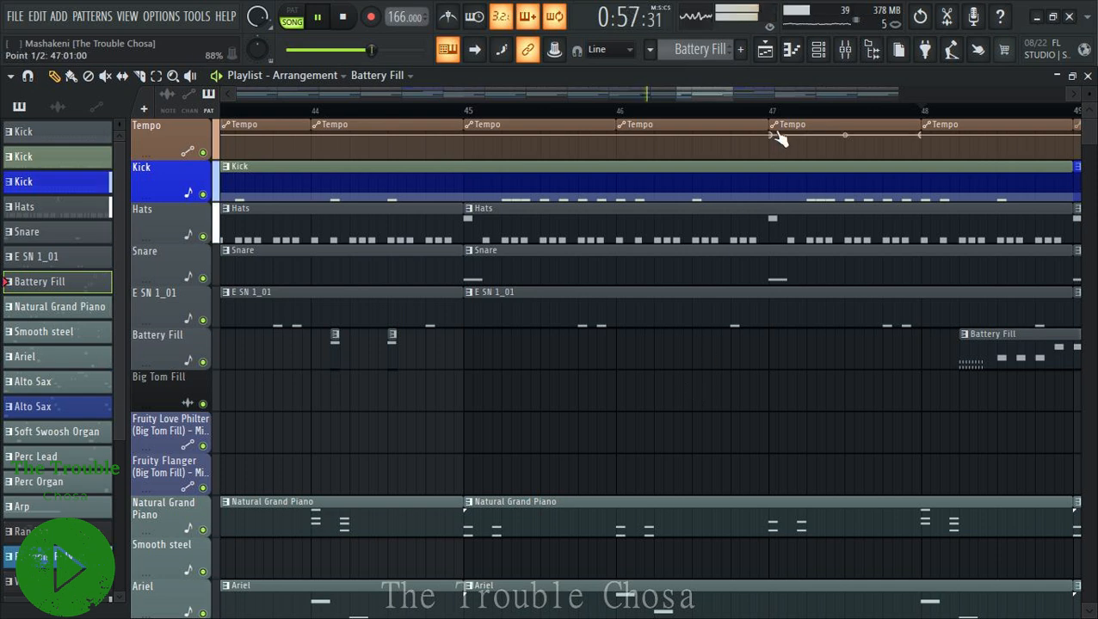
scroll(789, 121, down, 1)
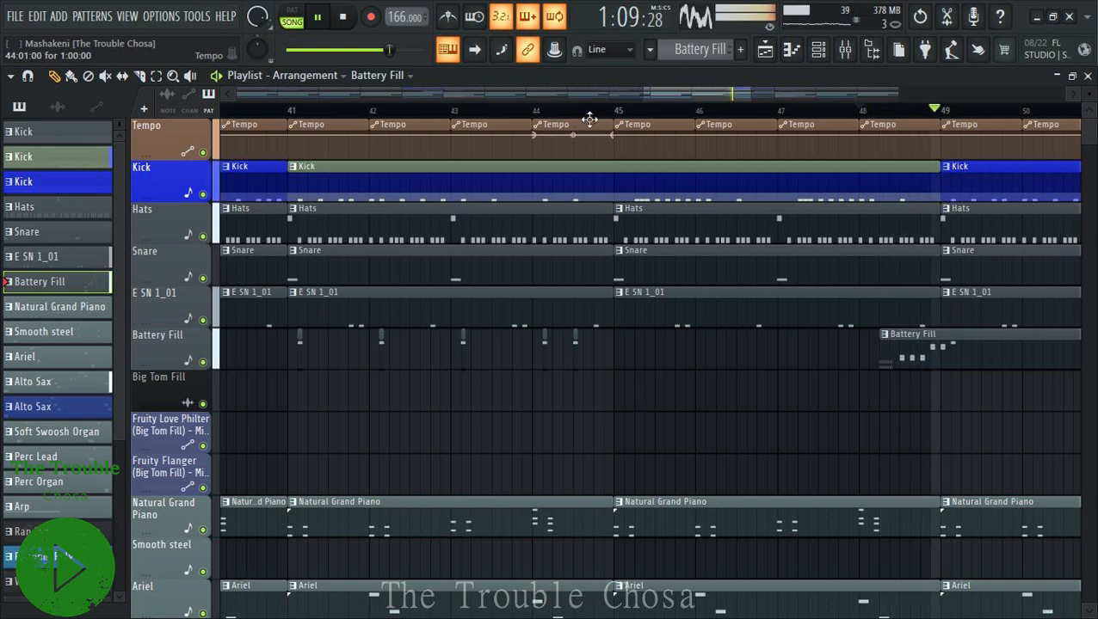
scroll(594, 118, down, 4)
scroll(958, 277, down, 8)
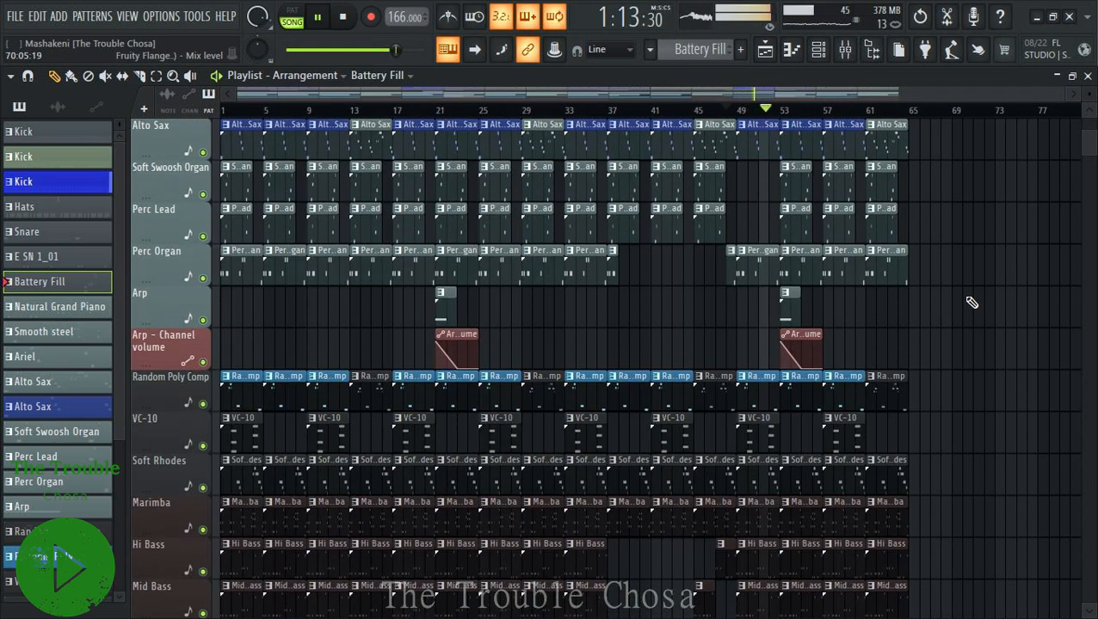
scroll(1007, 292, up, 3)
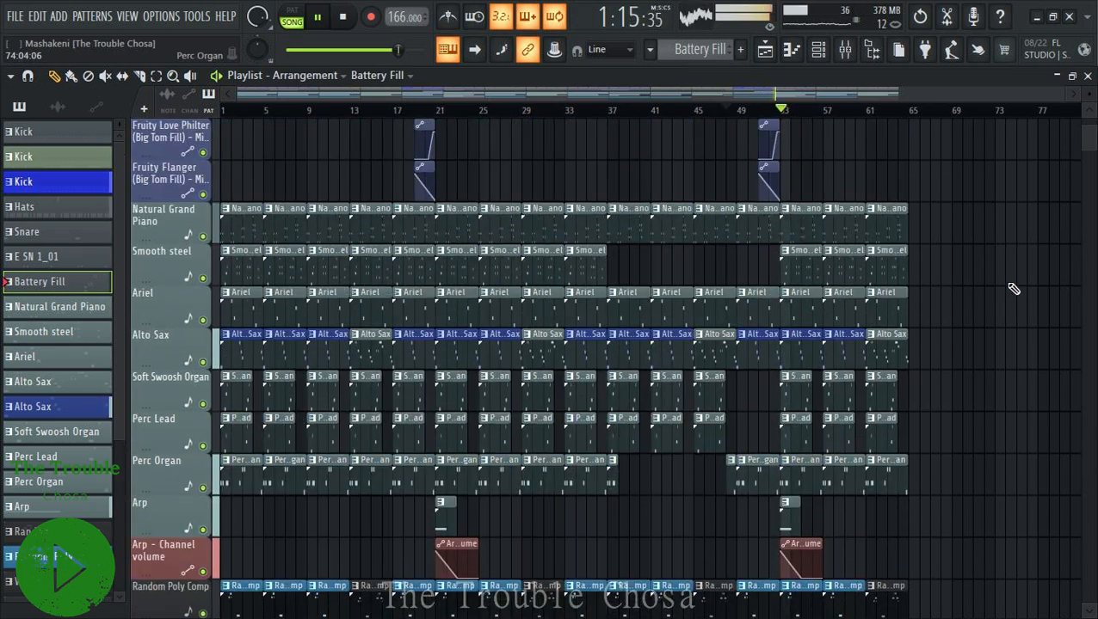
scroll(1011, 287, up, 1)
scroll(1007, 297, down, 4)
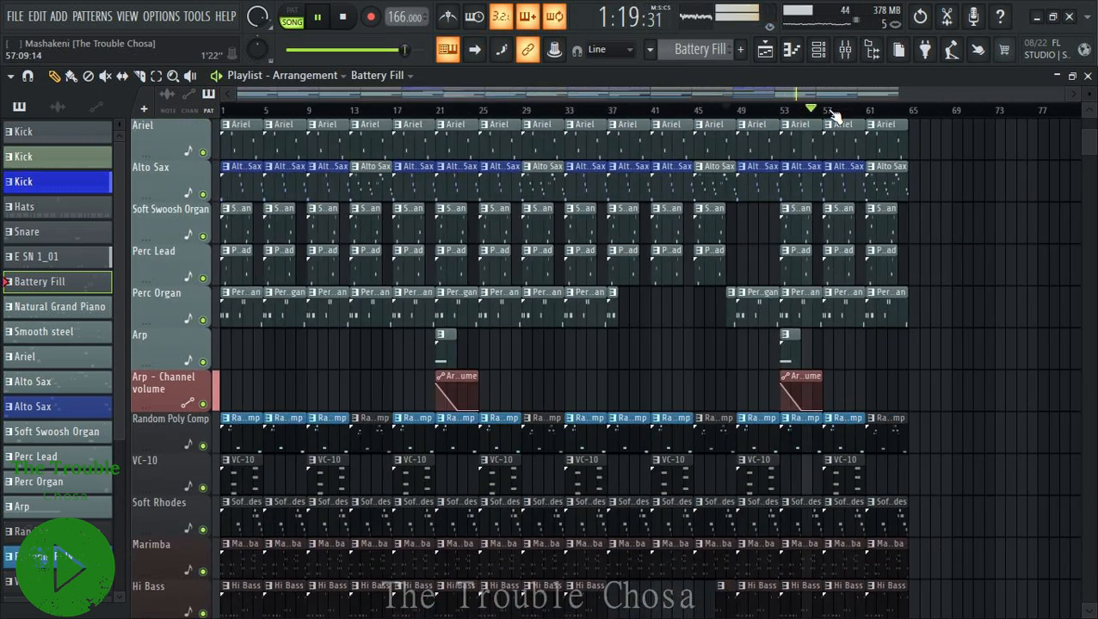
Select all Playlist clips and duplicate the whole 64-bar arrangement so the copy starts at bar 65.
scroll(995, 296, down, 5)
key(ctrl+a)
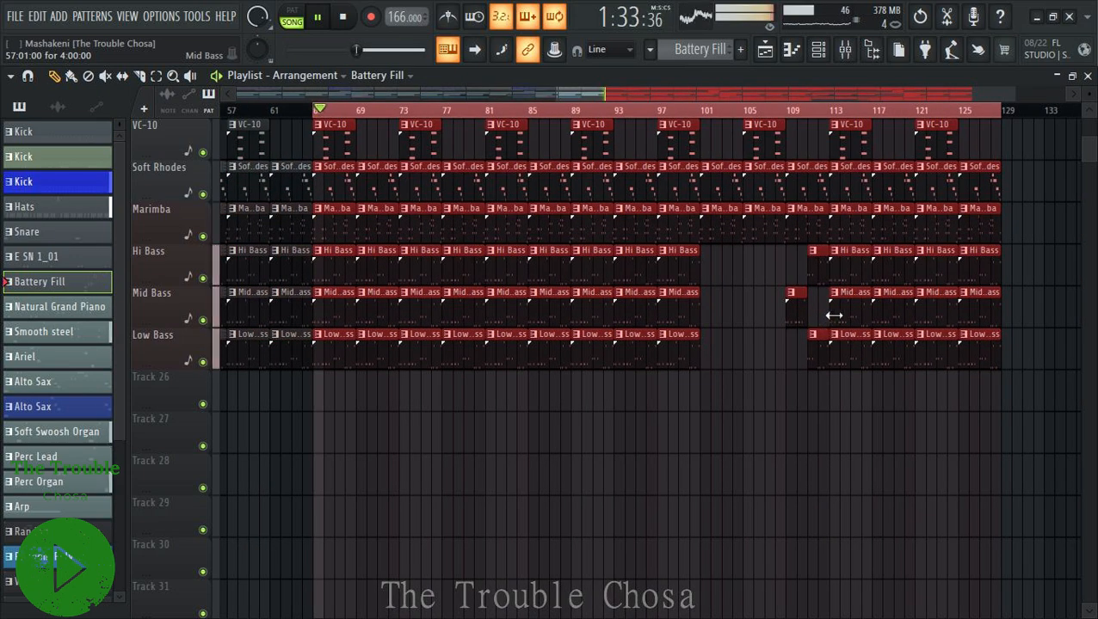
Select all Playlist clips across the full arrangement and create an automation clip for the Master track's volume.
scroll(834, 316, up, 4)
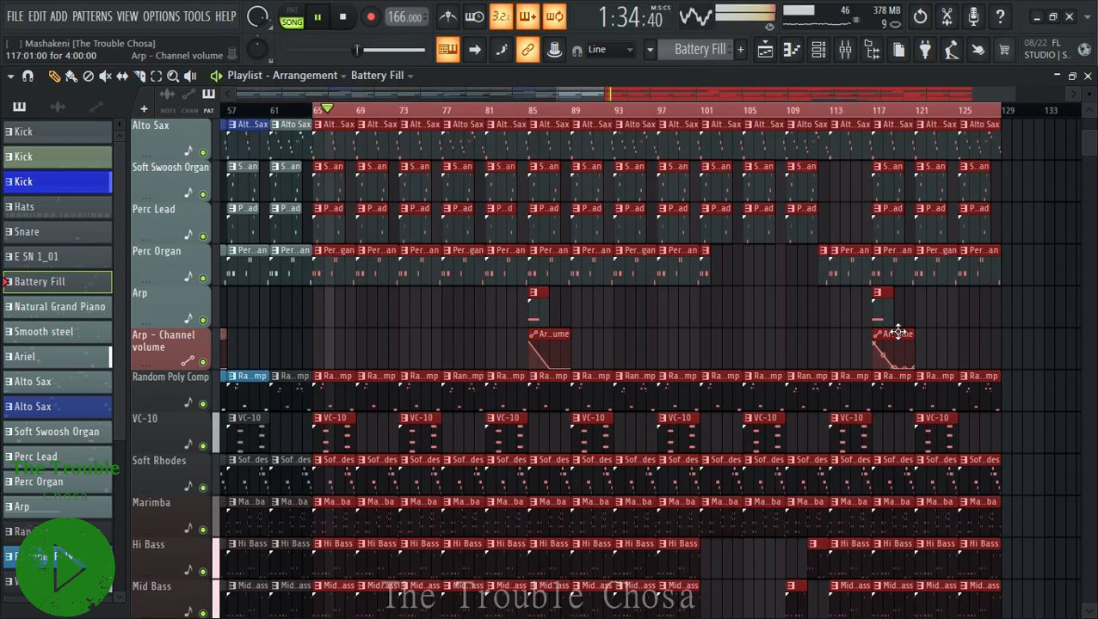
scroll(898, 374, down, 3)
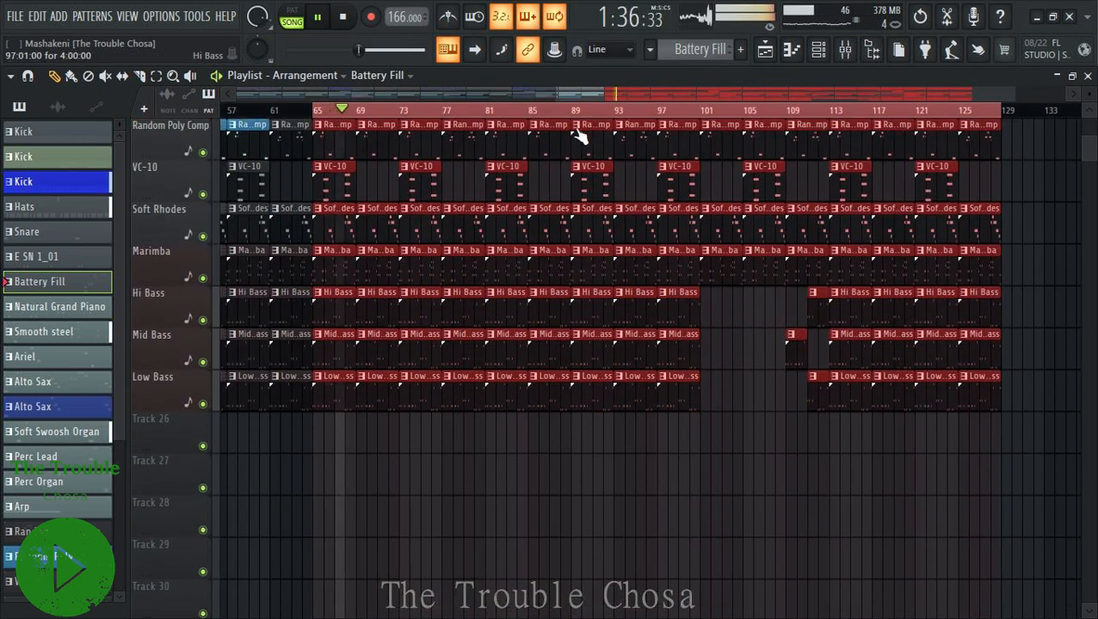
scroll(579, 111, down, 3)
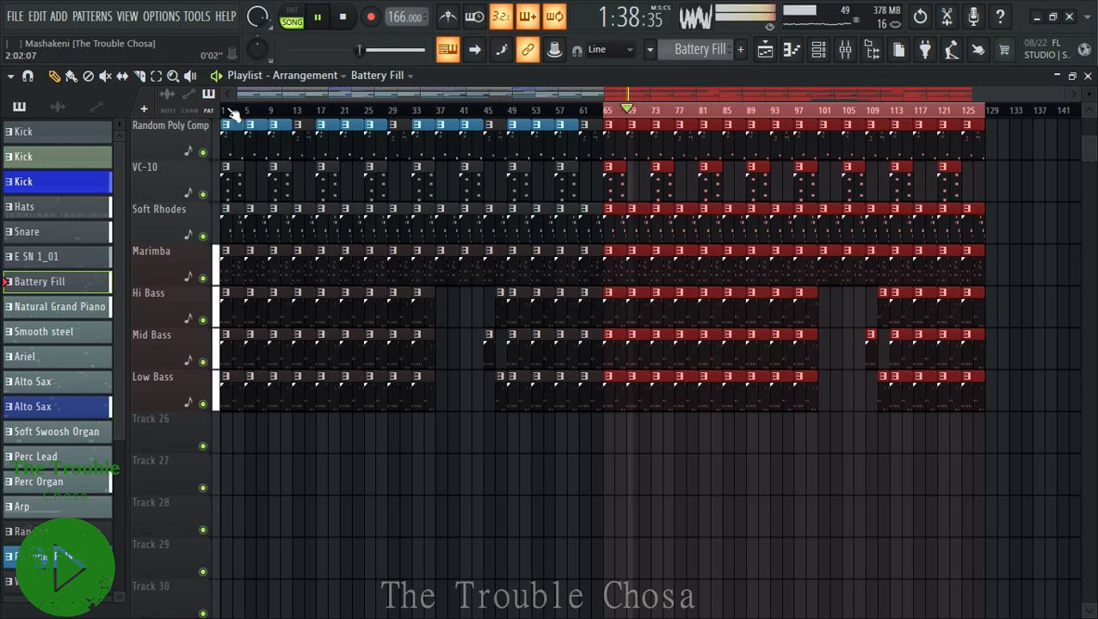
double_click(227, 111)
key(ctrl+a)
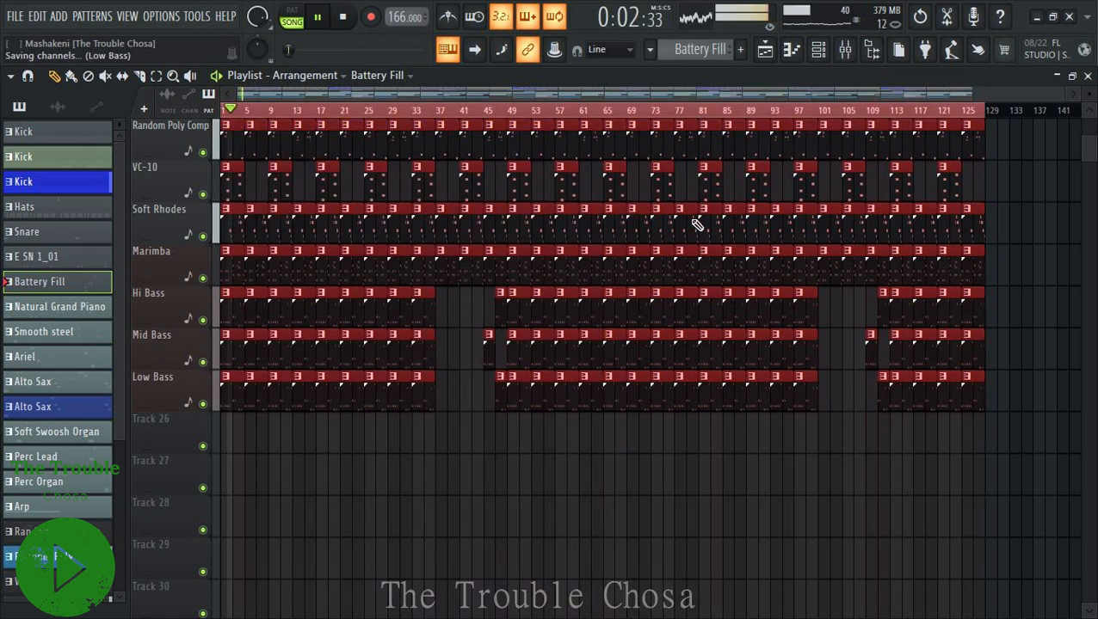
click(844, 49)
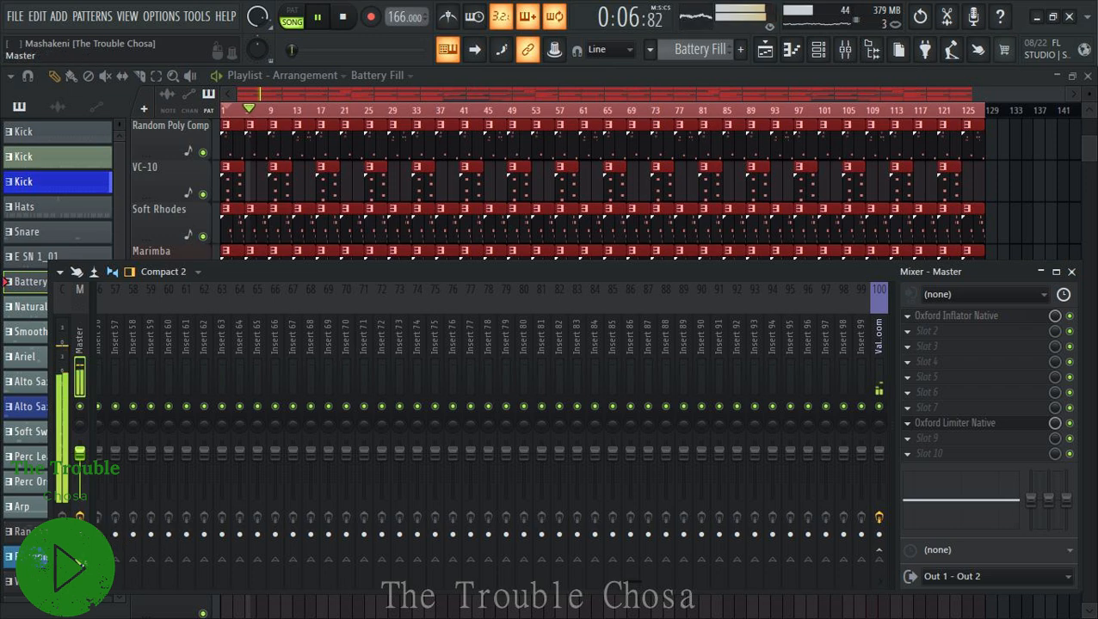
right_click(81, 454)
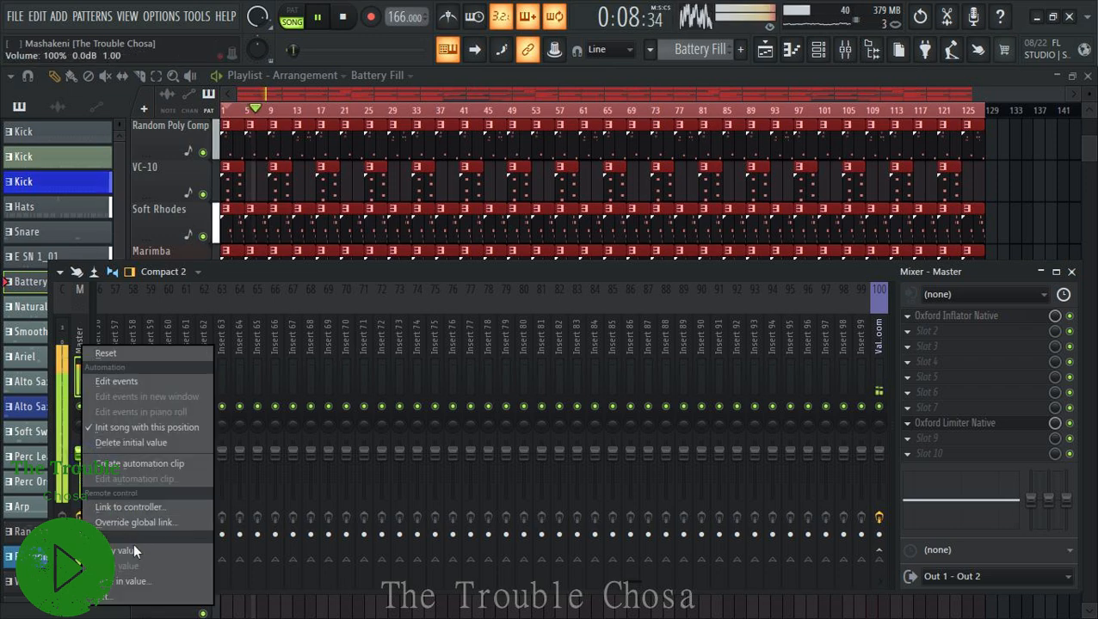
click(127, 465)
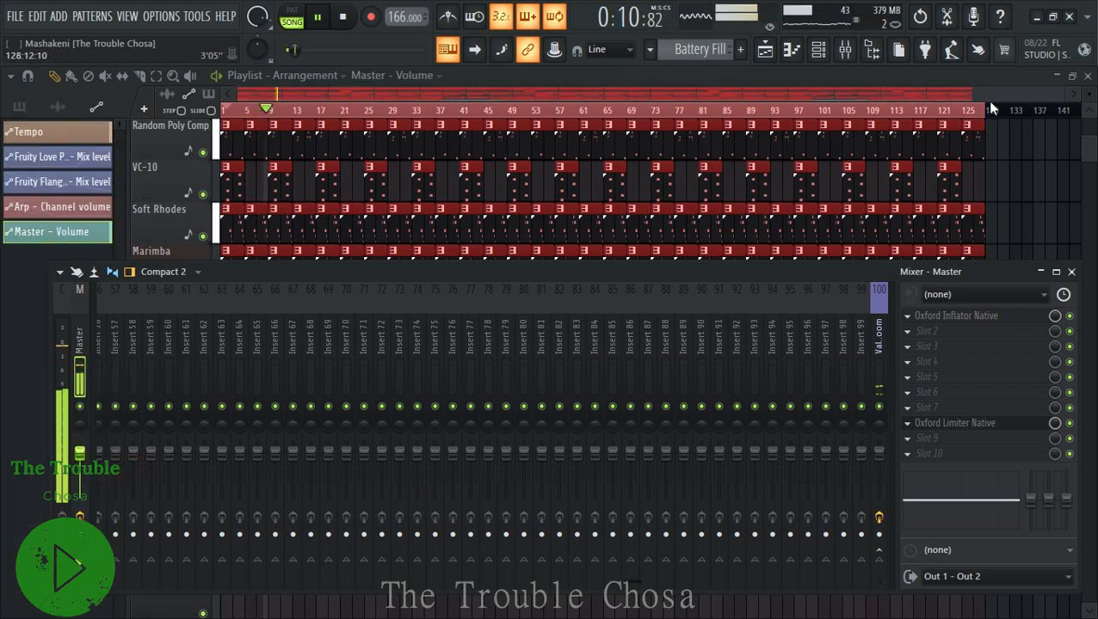
key(F9)
click(245, 109)
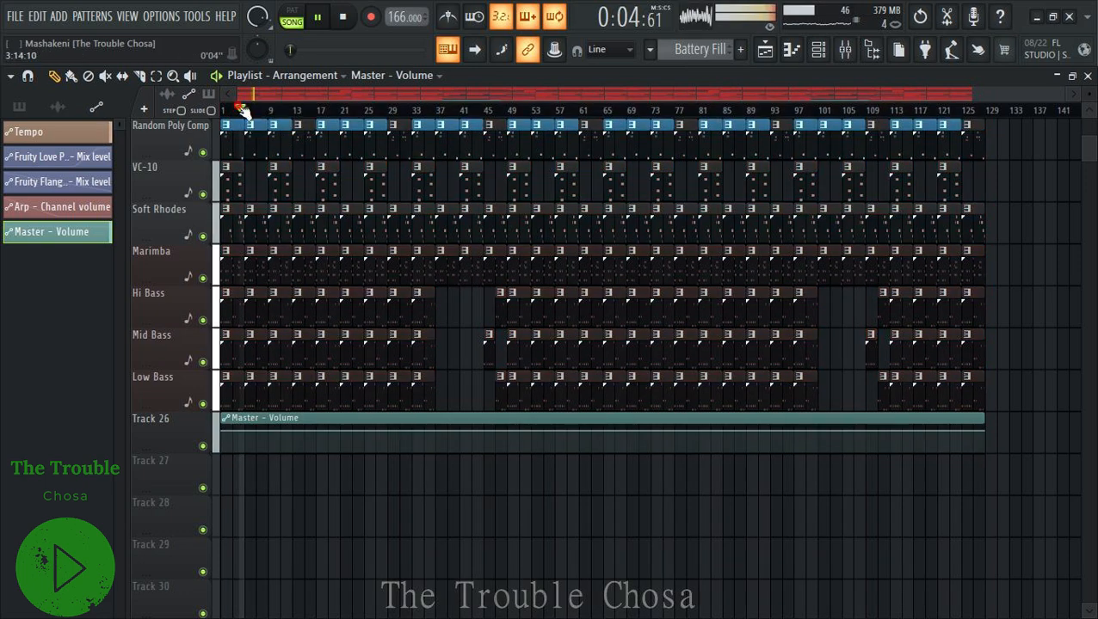
Auto-name Track 26 after its Master - Volume automation clip, with all Playlist tracks selected.
right_click(154, 439)
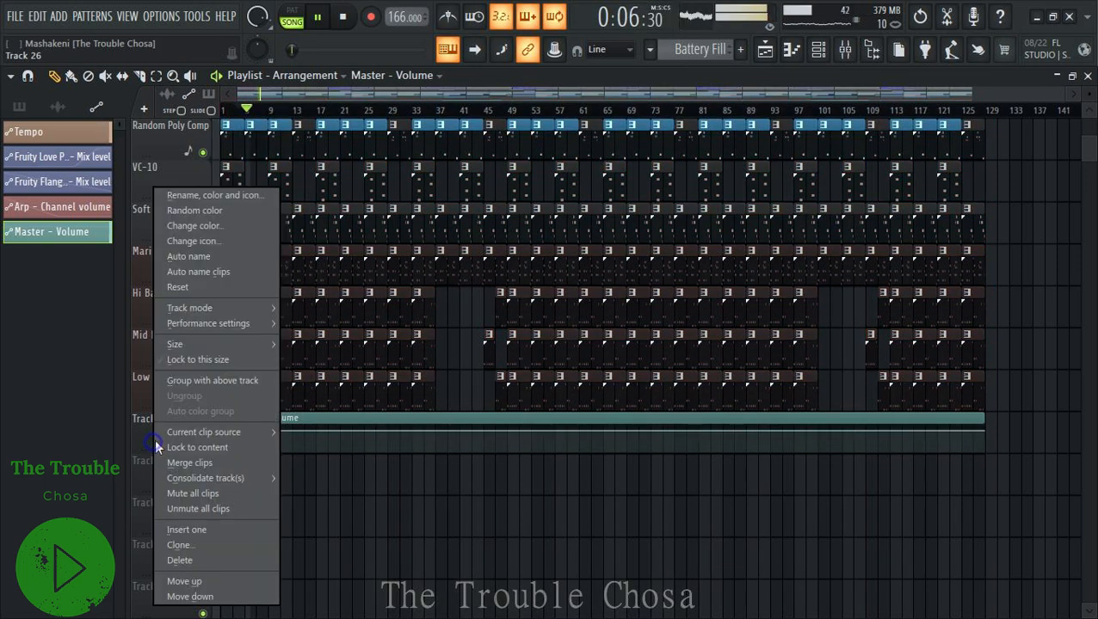
click(610, 79)
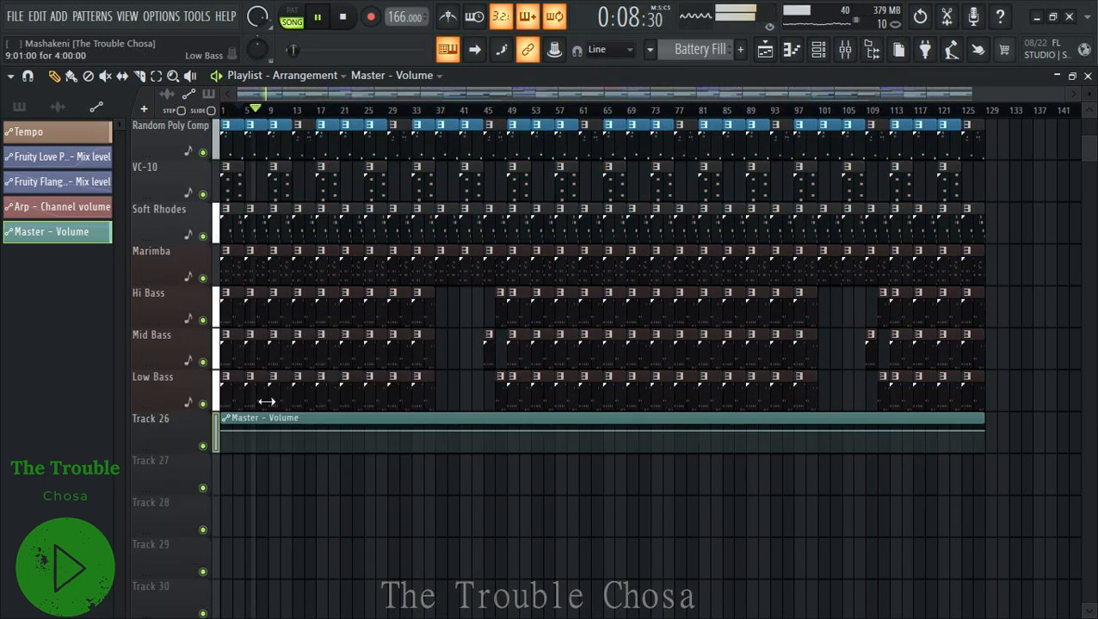
click(216, 433)
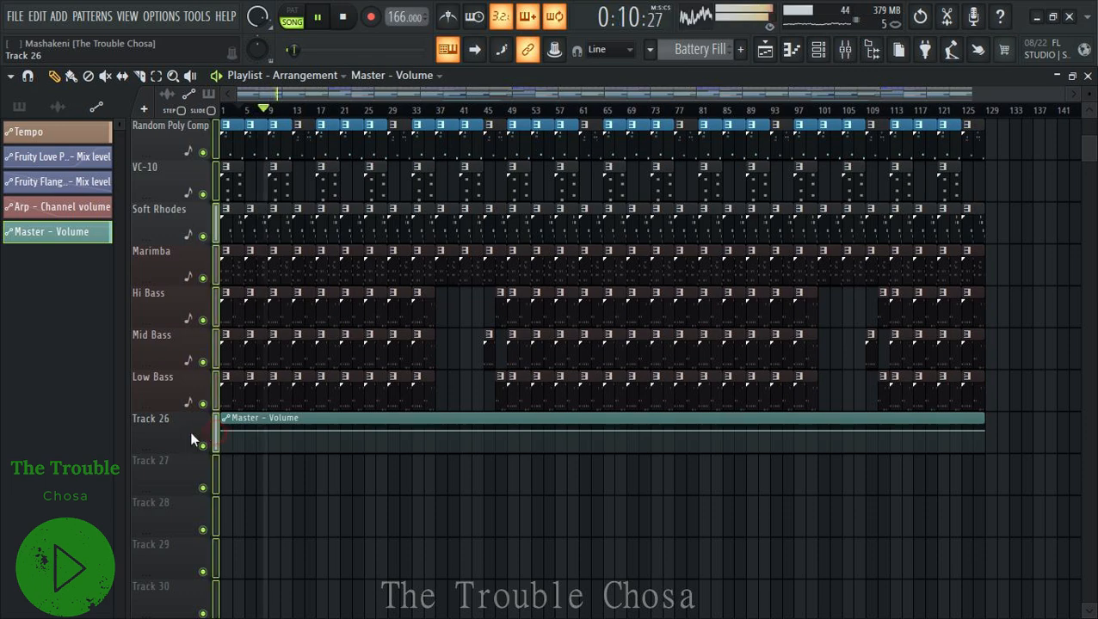
right_click(182, 437)
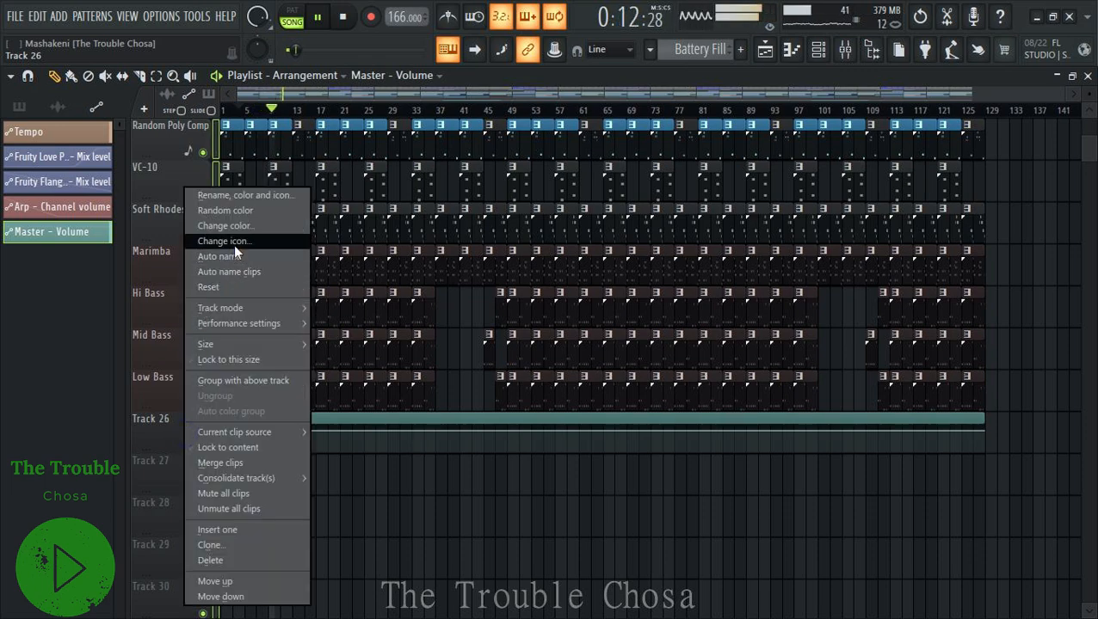
click(229, 271)
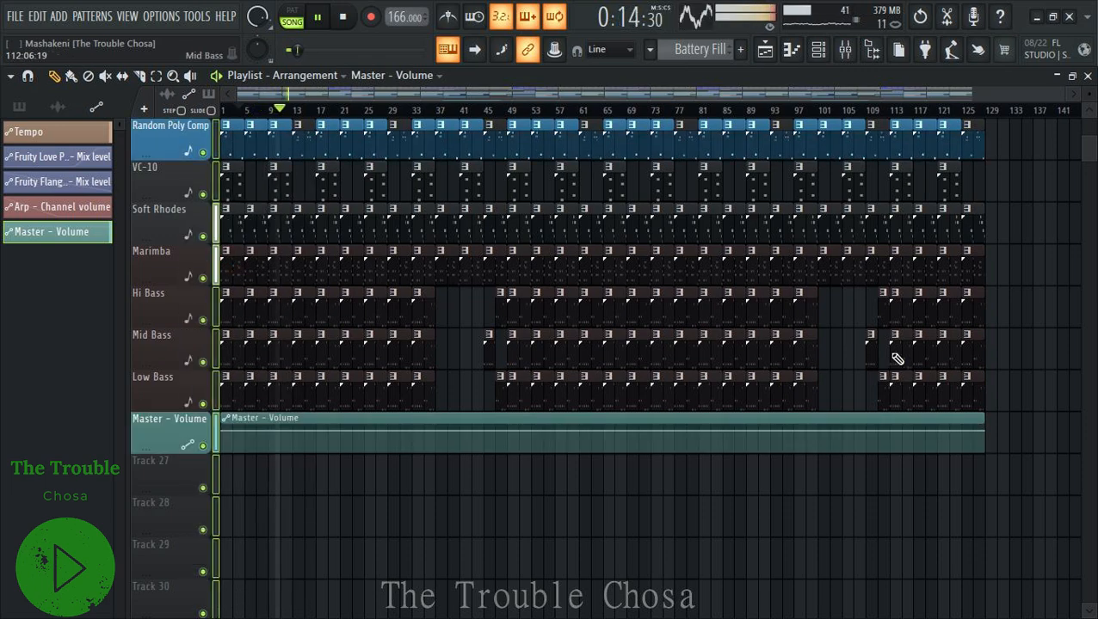
Shape a fade-out in the Master - Volume automation from bar 125 to zero at bar 129, extending the zero level to bar 130.
scroll(1041, 116, up, 5)
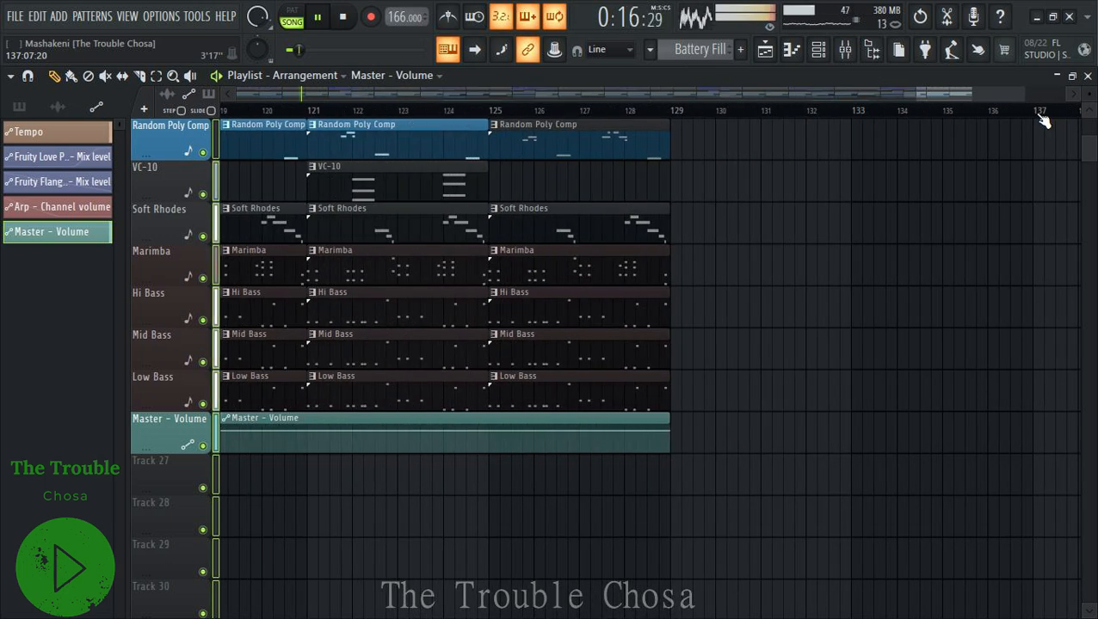
scroll(1041, 118, down, 1)
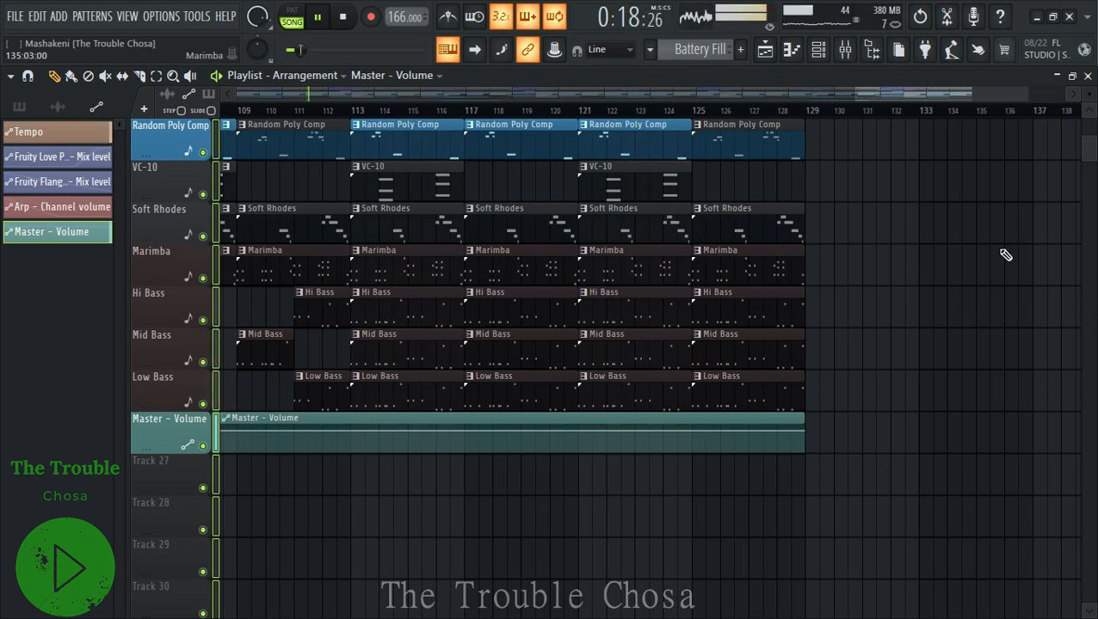
scroll(953, 239, up, 3)
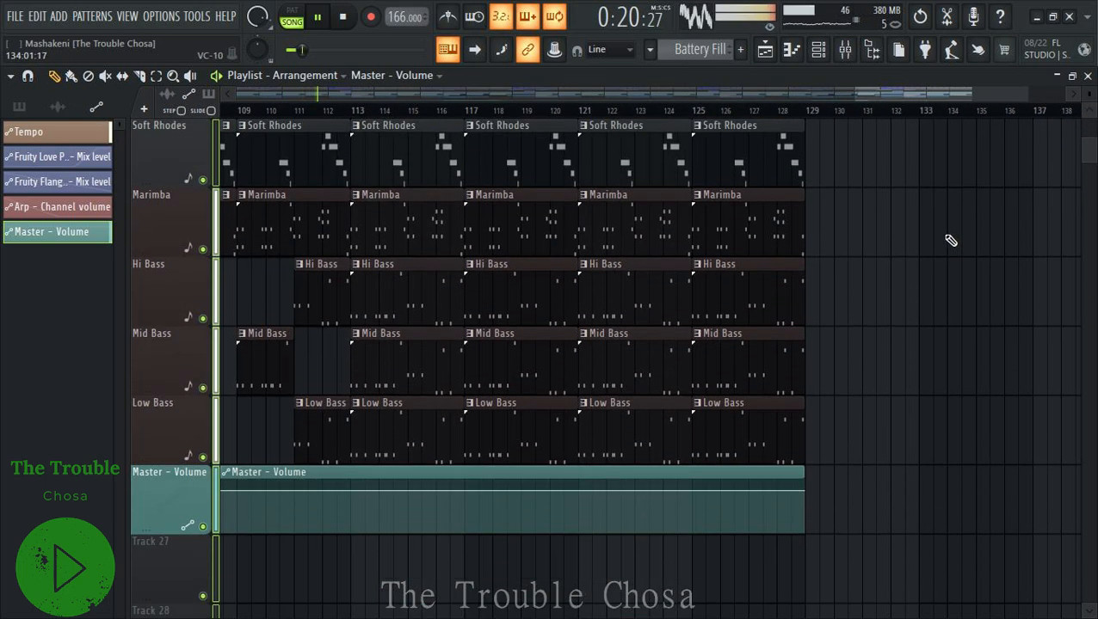
scroll(820, 115, up, 4)
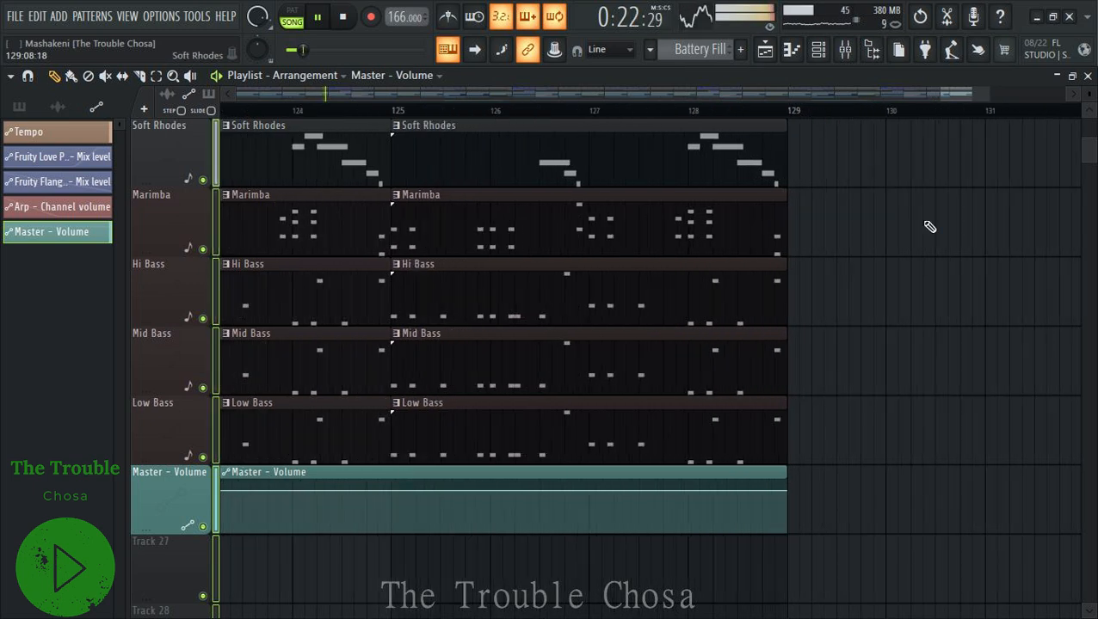
scroll(1003, 182, up, 3)
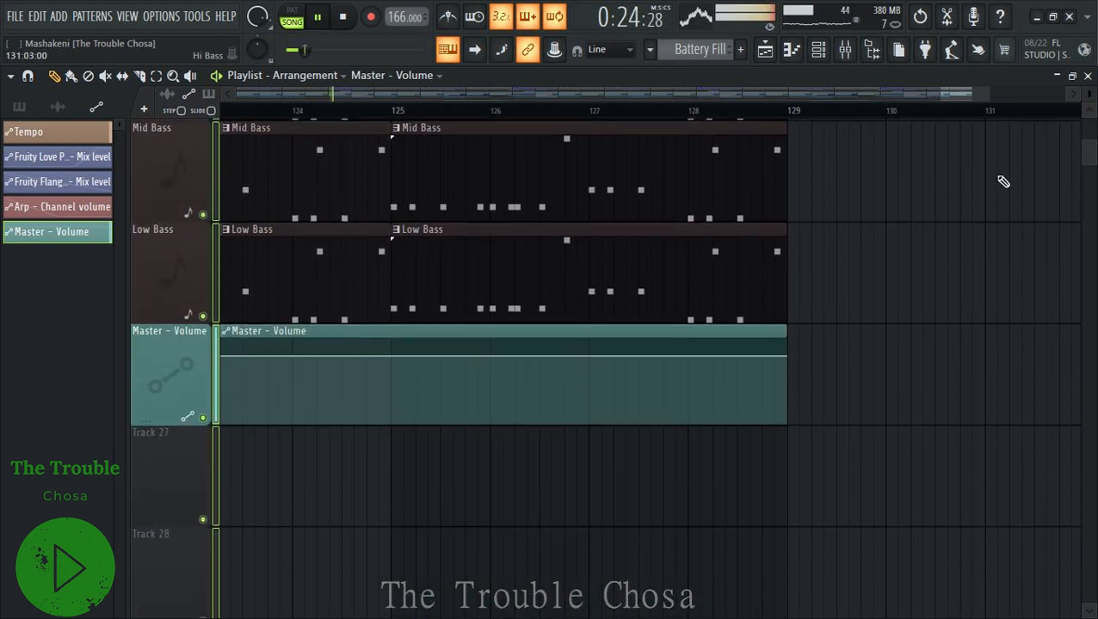
scroll(951, 228, down, 1)
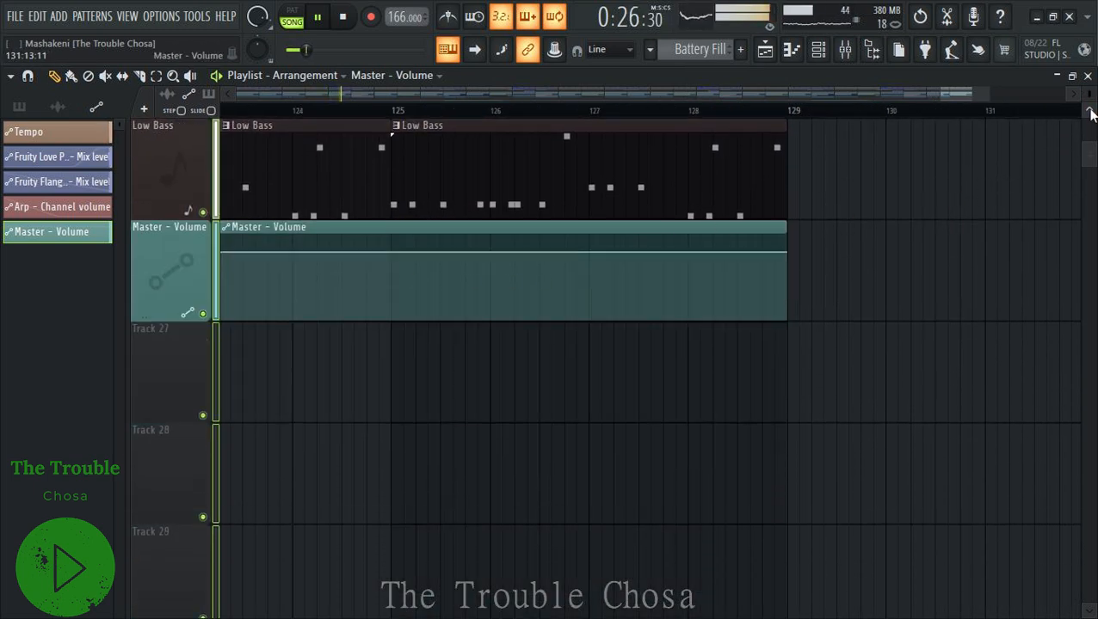
drag(1088, 93, 1088, 115)
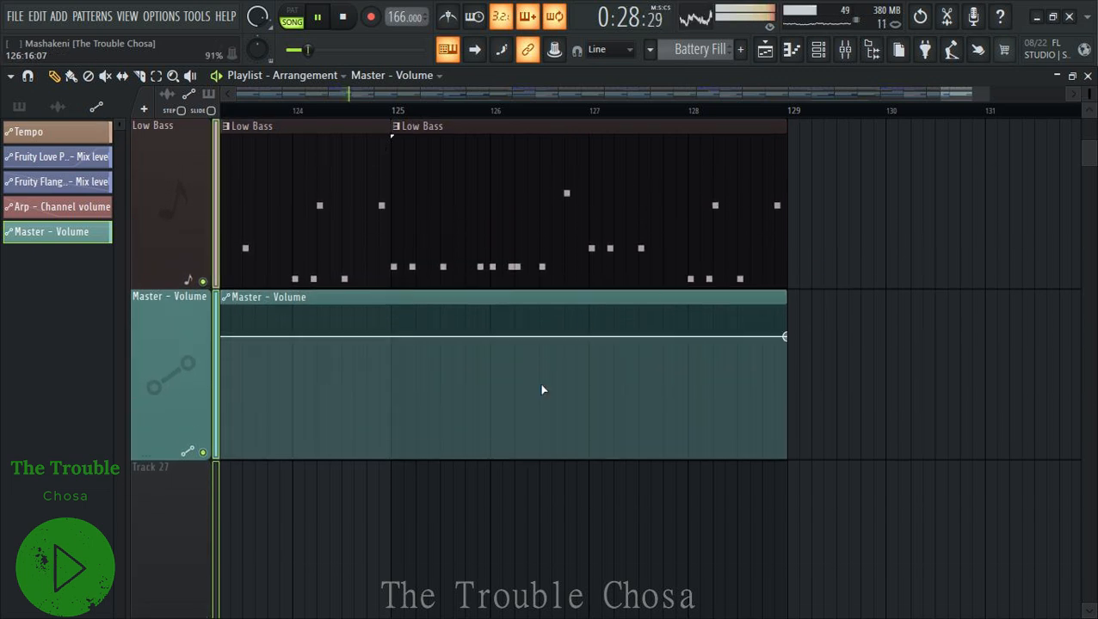
right_click(393, 339)
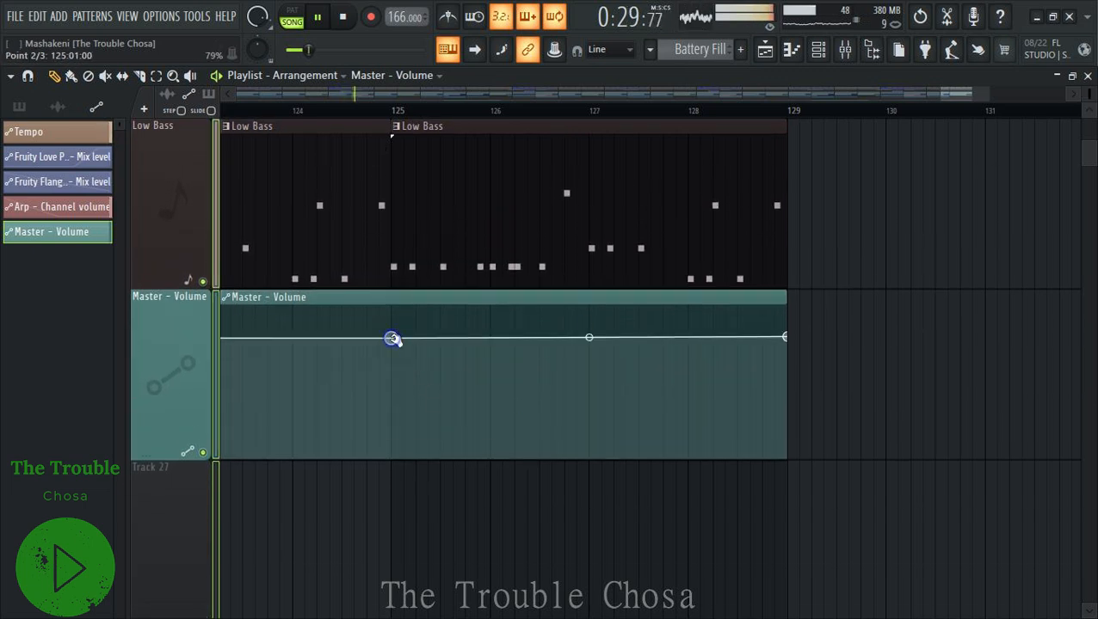
right_click(651, 345)
drag(651, 345, 792, 473)
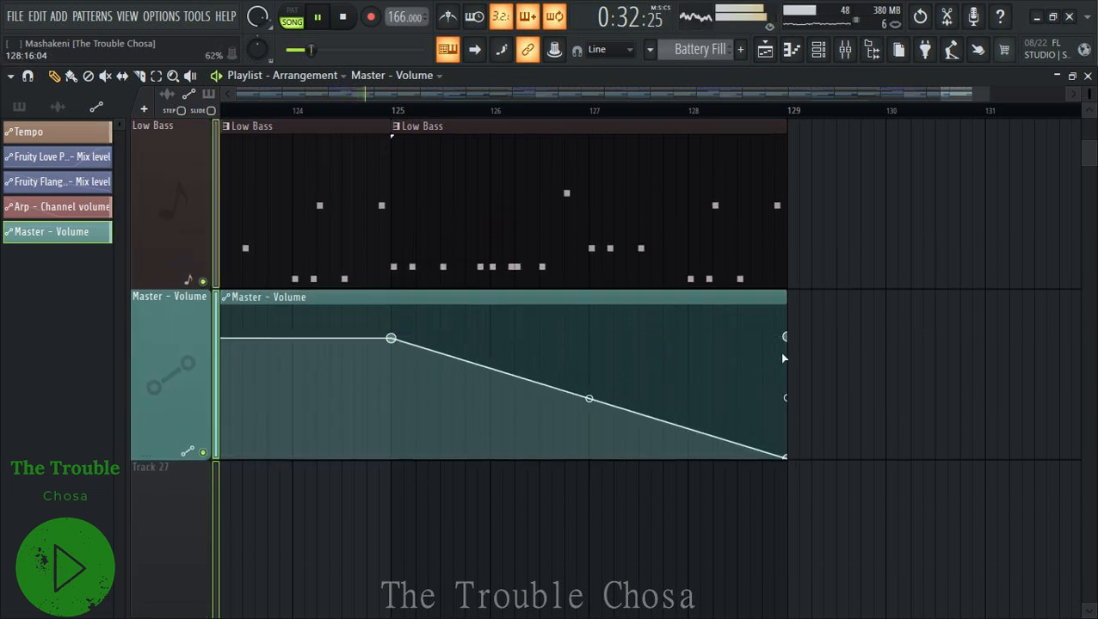
drag(798, 339, 885, 461)
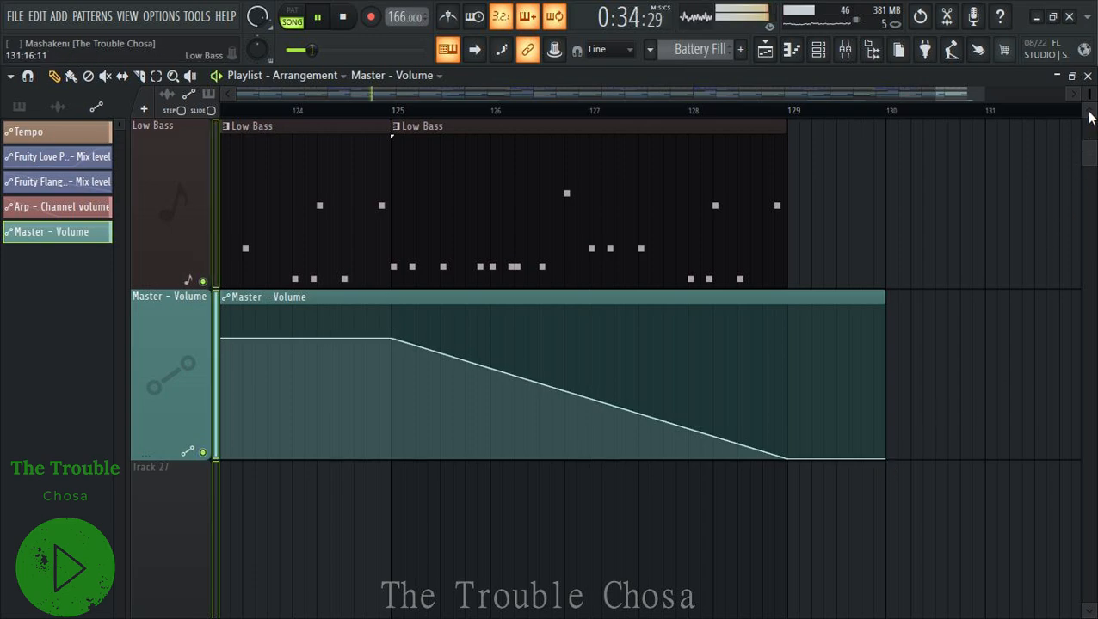
Review the fade-out and the drum, fill and effect automation tracks over the full arrangement.
drag(1089, 95, 1089, 133)
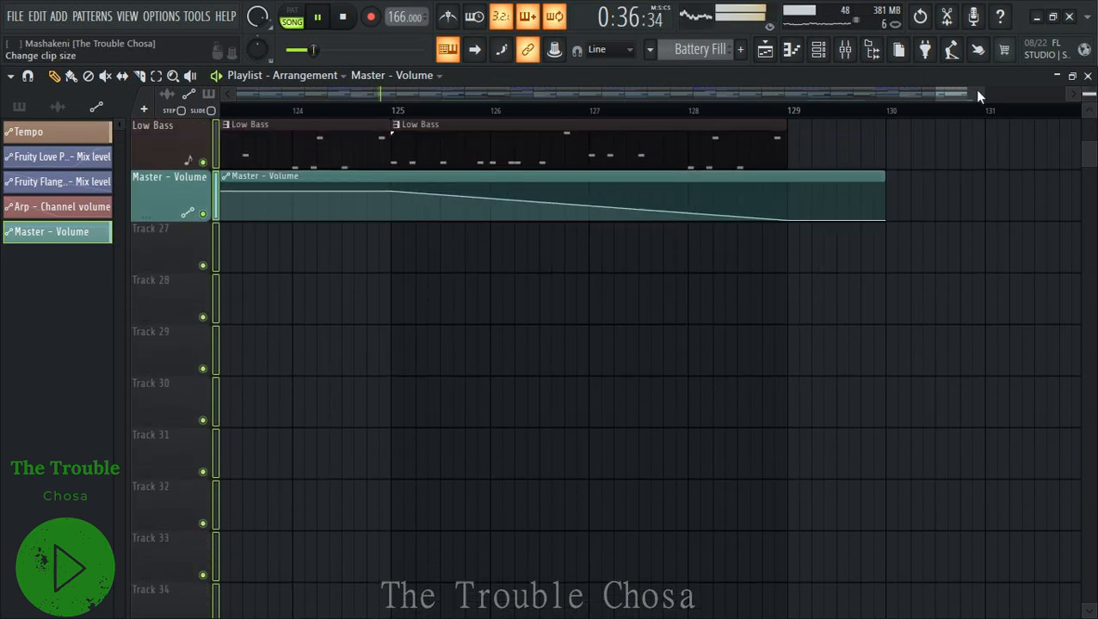
scroll(706, 111, down, 5)
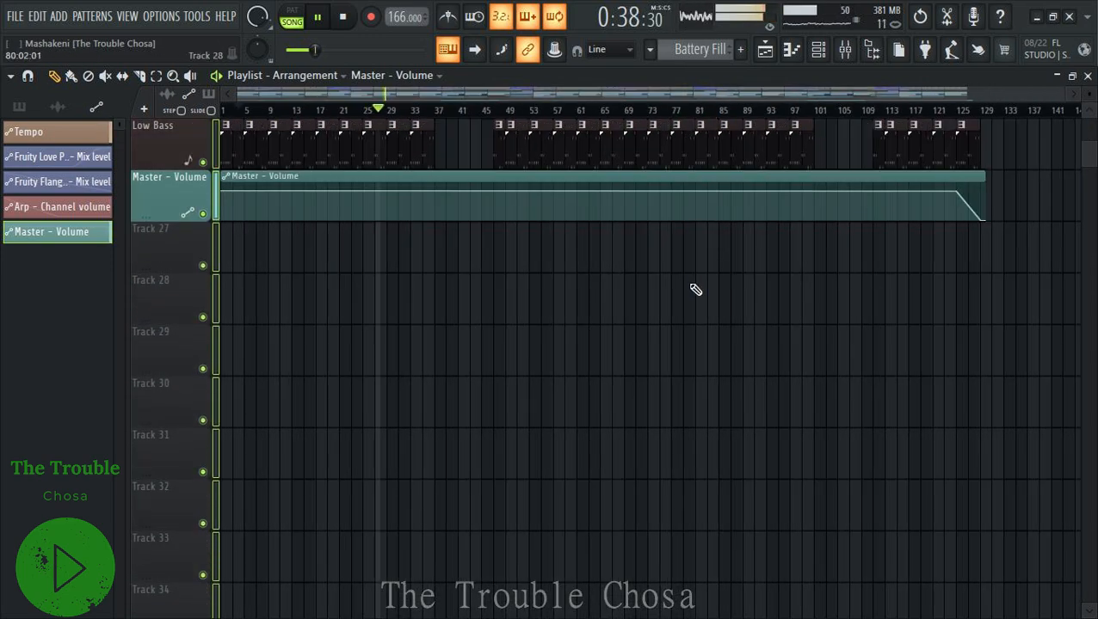
scroll(695, 290, up, 10)
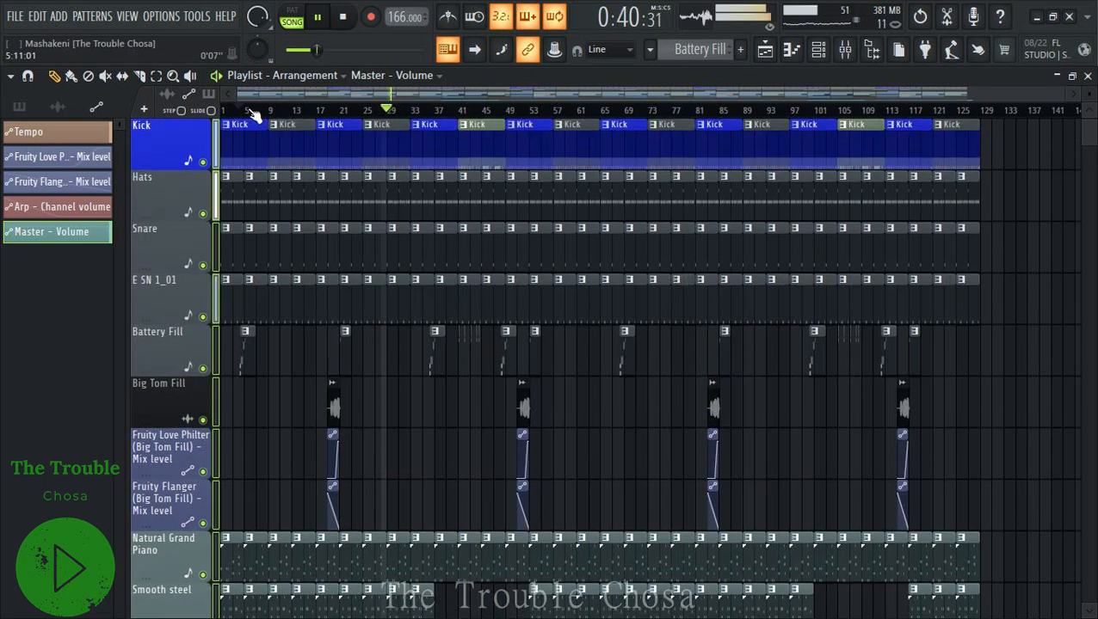
scroll(255, 116, up, 4)
scroll(269, 116, down, 2)
scroll(247, 115, down, 3)
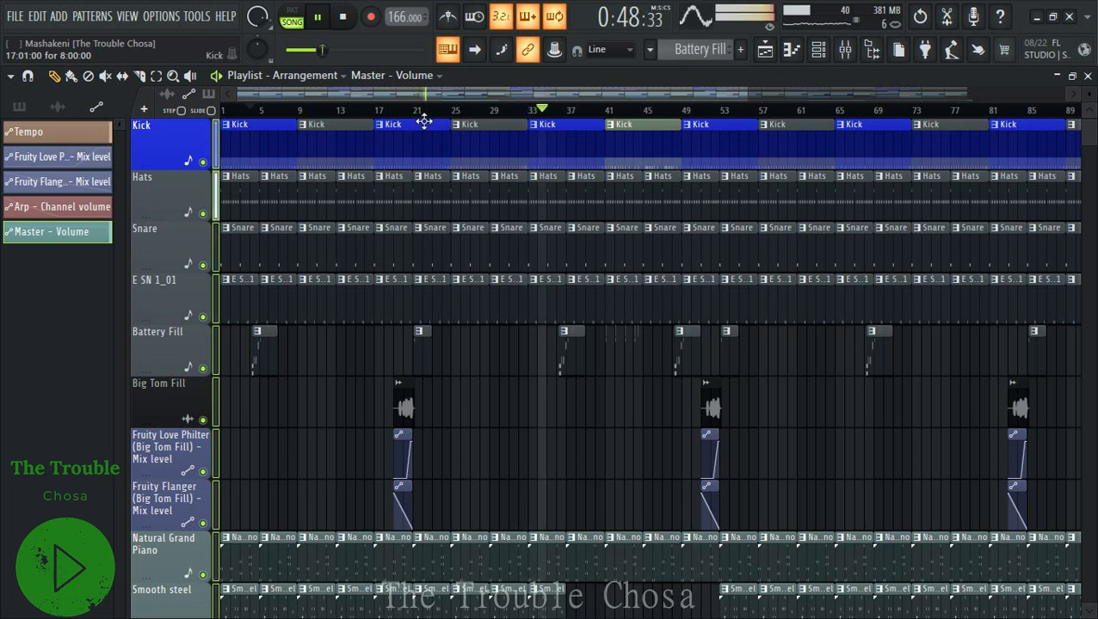
scroll(431, 121, up, 2)
scroll(436, 122, down, 3)
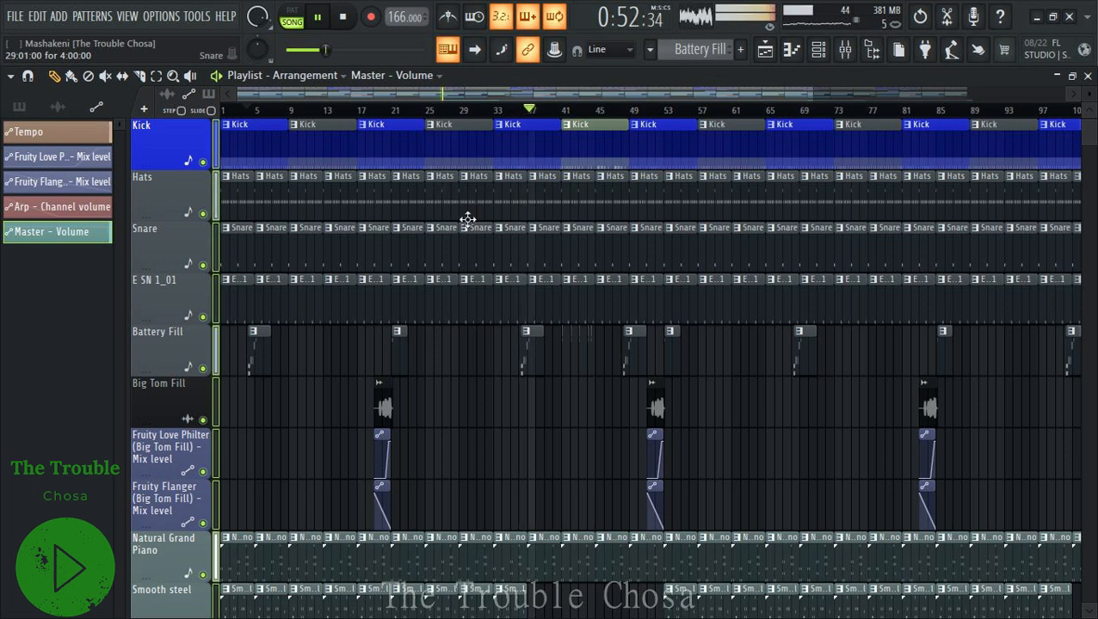
scroll(506, 118, down, 2)
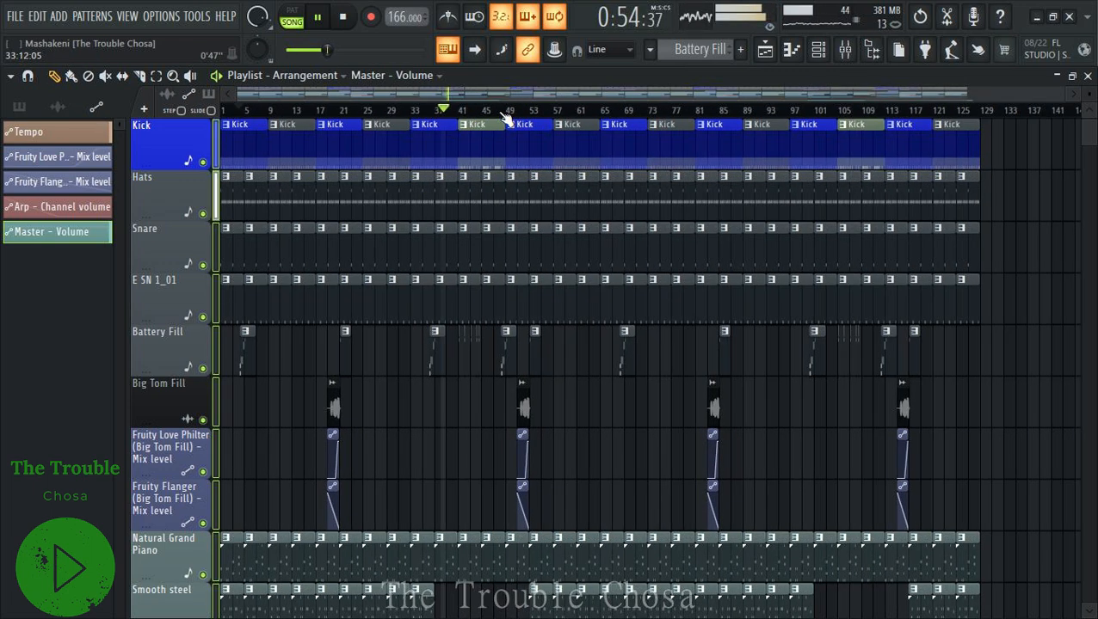
key(alt+Tab)
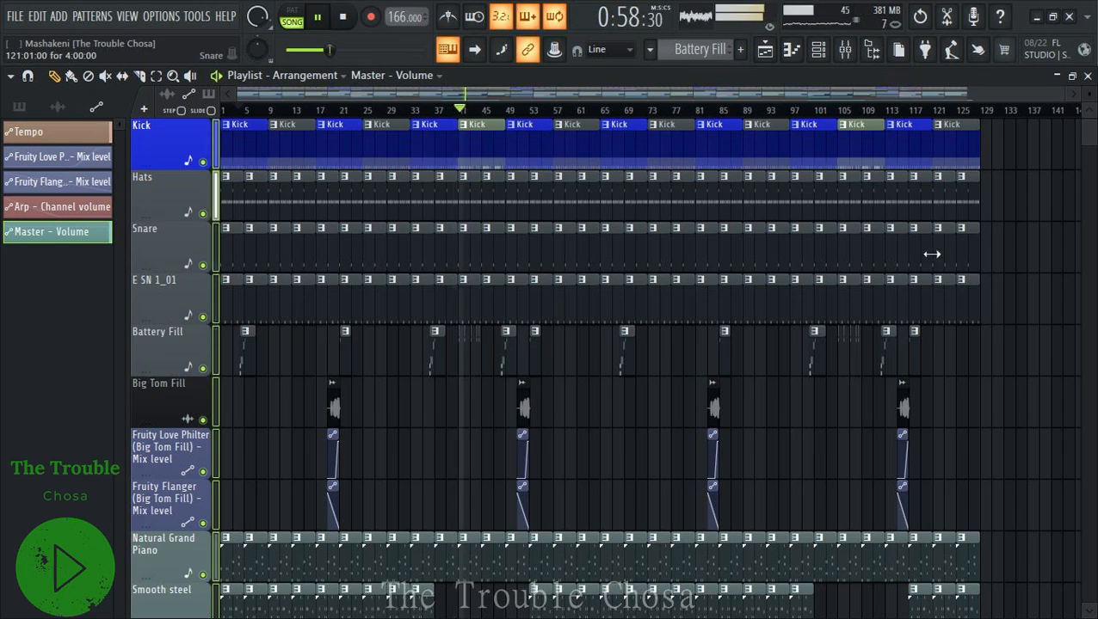
Review the bass, Master - Volume and melodic instrument tracks from the start of the arrangement.
scroll(931, 252, down, 15)
scroll(620, 230, down, 3)
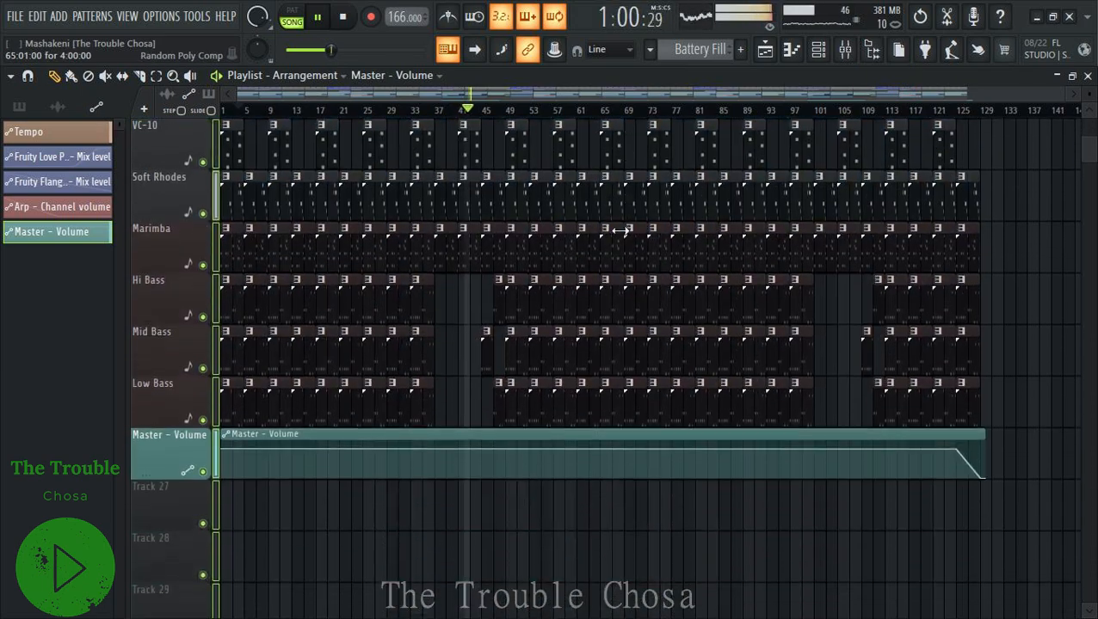
scroll(314, 112, up, 2)
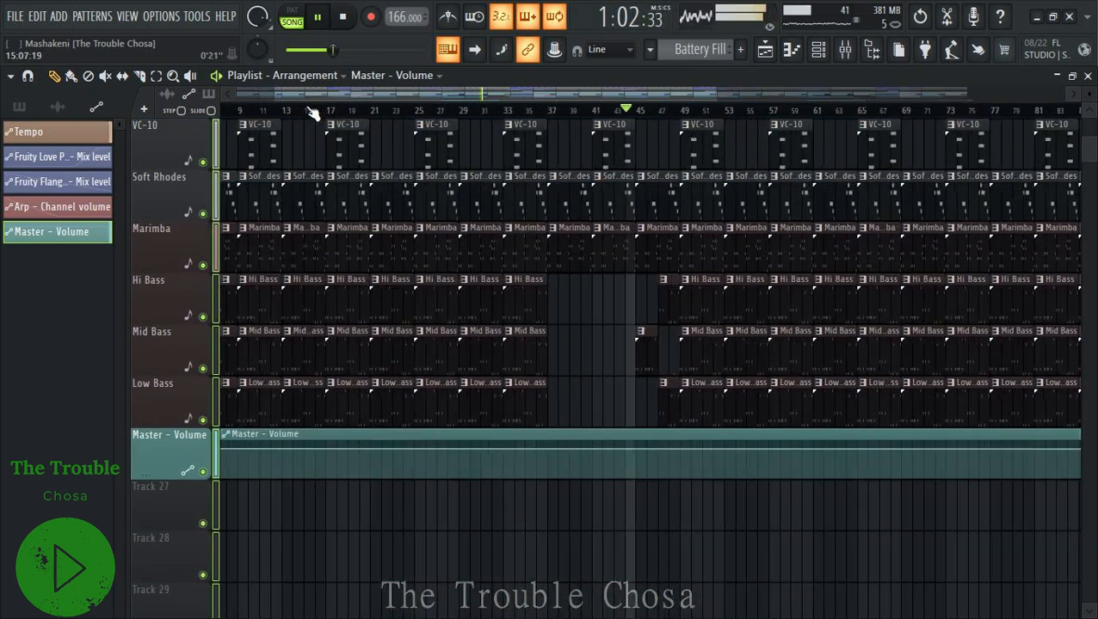
drag(321, 96, 209, 104)
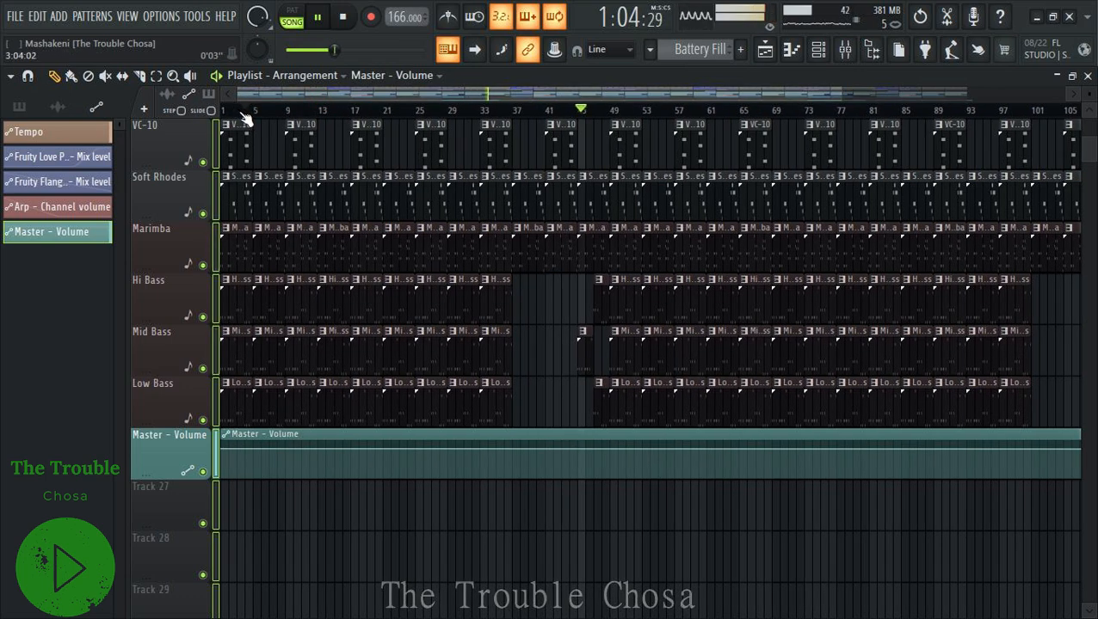
scroll(250, 117, up, 4)
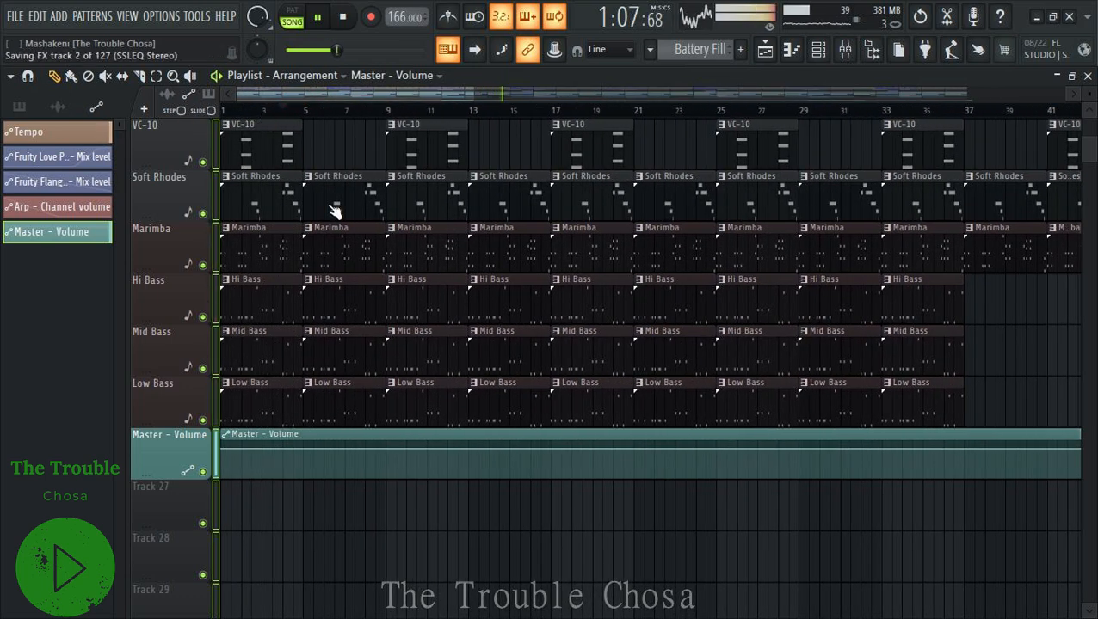
scroll(362, 289, up, 5)
scroll(362, 277, down, 3)
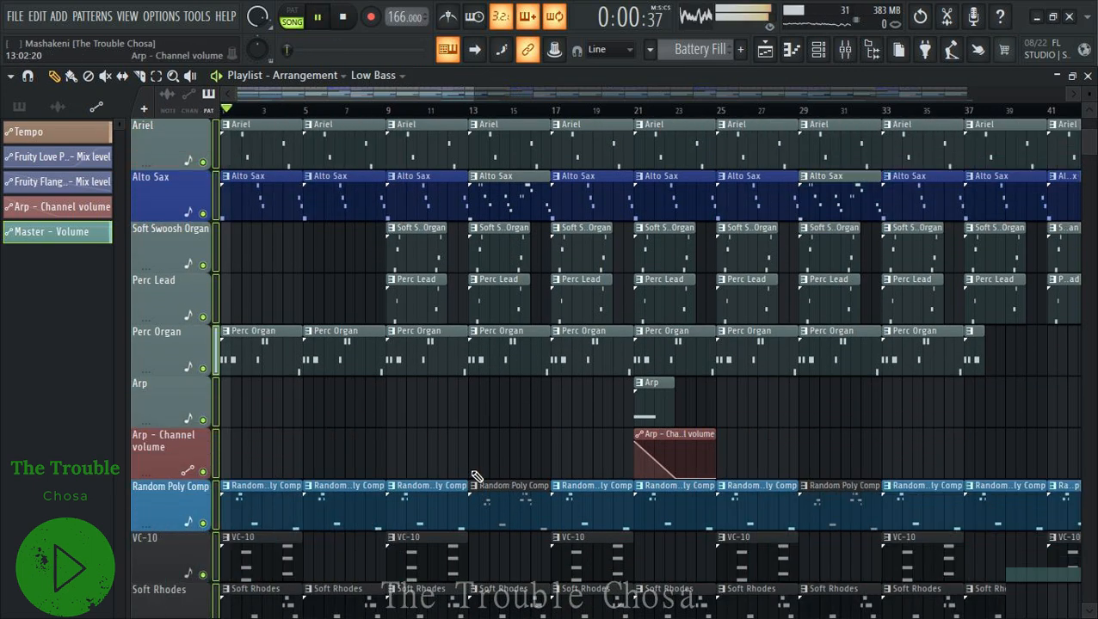
Copy the Battery Fill clip from bar 4 to the same position in bar 8, leading into bar 9.
scroll(475, 475, up, 3)
scroll(476, 475, up, 4)
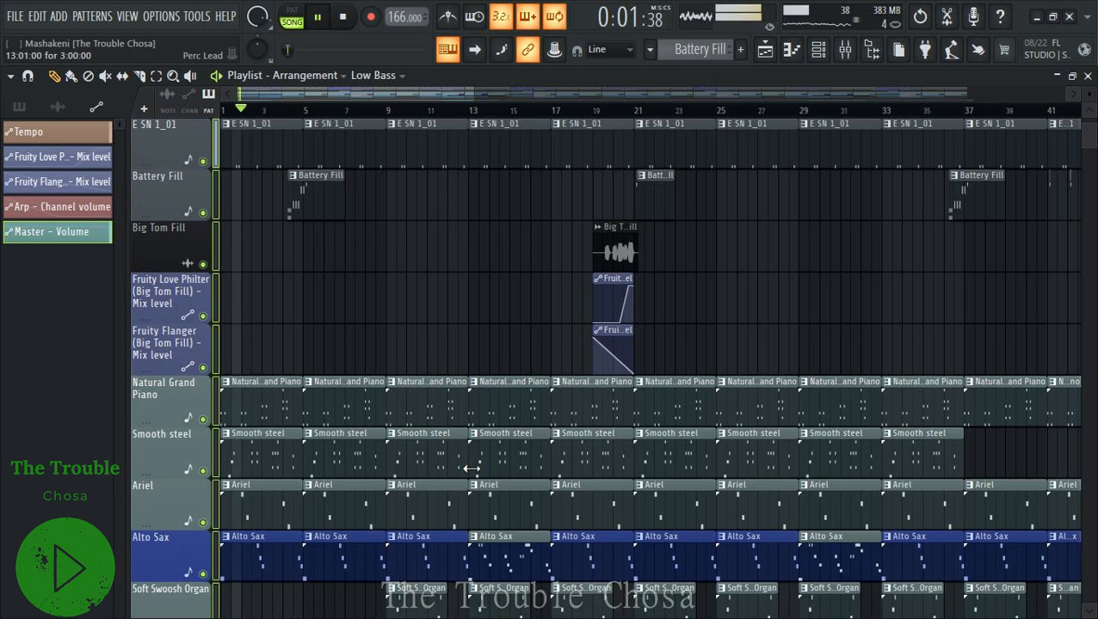
click(308, 196)
ctrl+scroll(302, 180, up, 3)
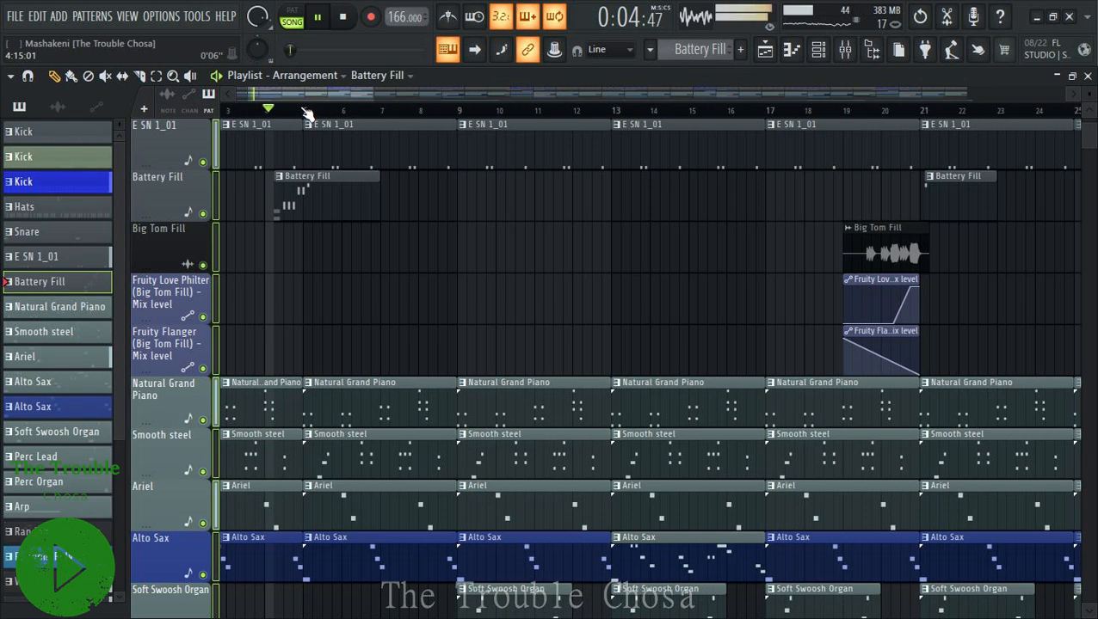
click(432, 203)
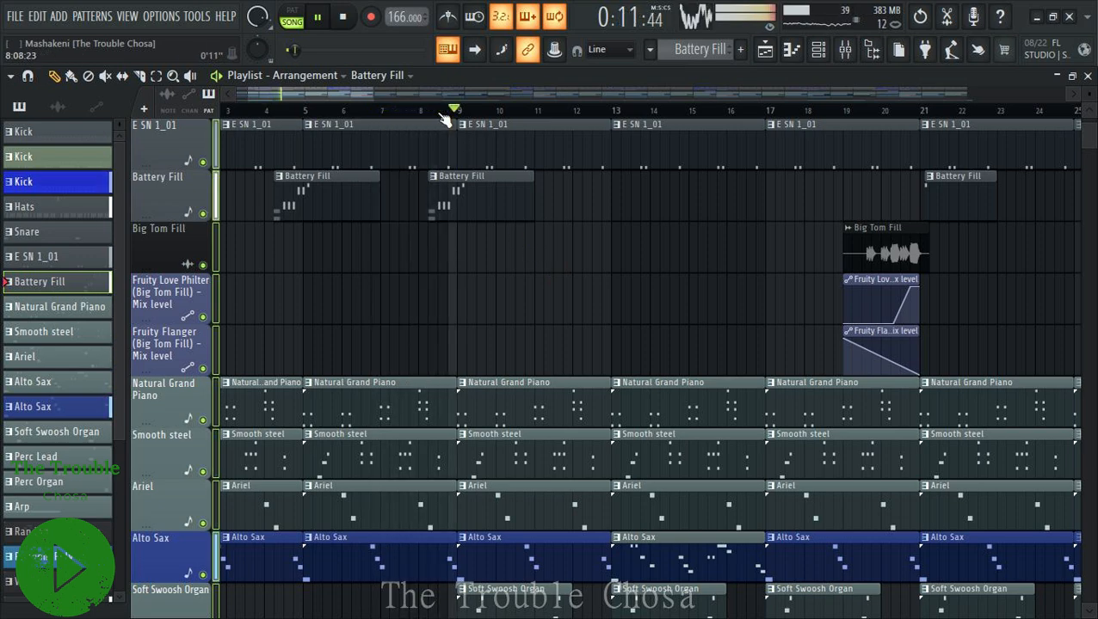
Restart playback and trim the start of the first Battery Fill clip to past the middle of bar 4, cutting off its opening hits.
key(space)
scroll(277, 120, up, 4)
scroll(277, 120, up, 1)
key(space)
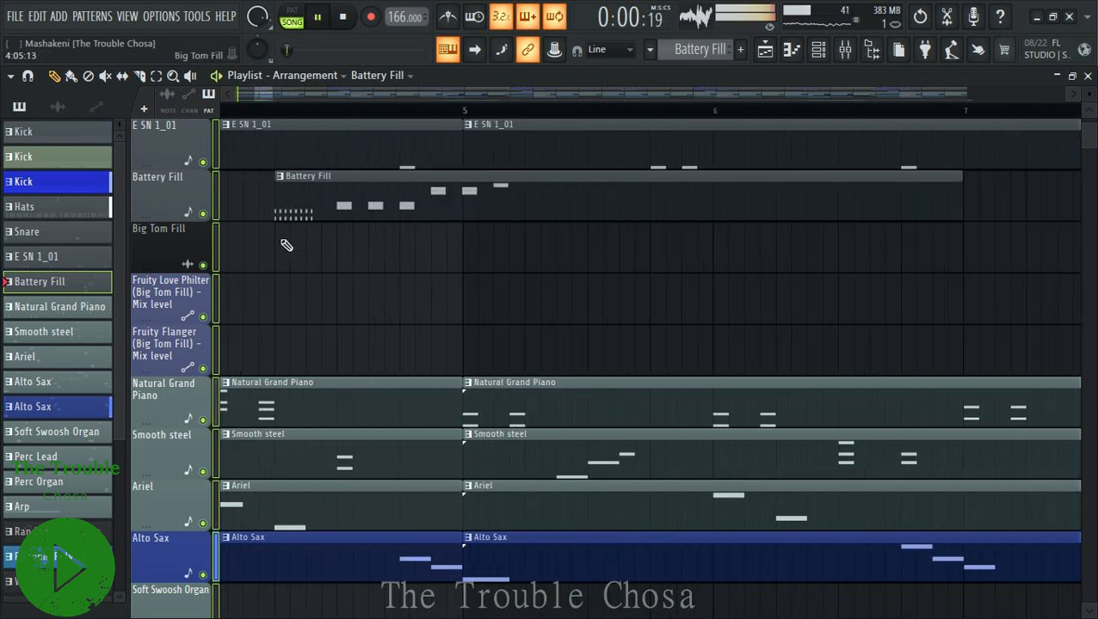
drag(273, 216, 373, 213)
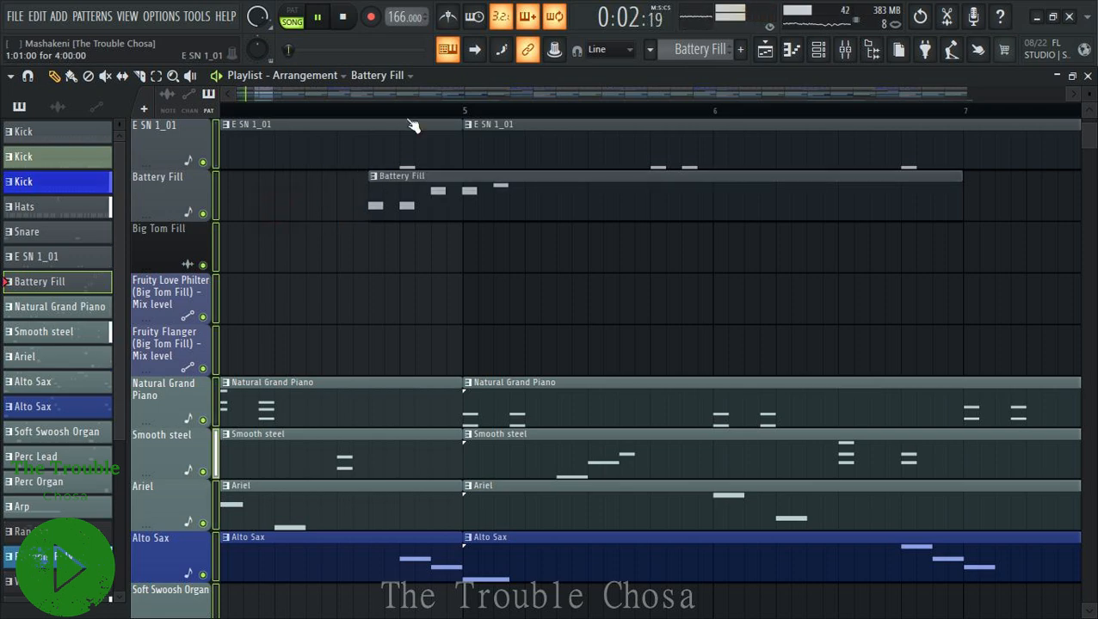
Play the song from the start and review all tracks over the first 40 bars, including the two opening Battery Fill clips.
scroll(413, 125, down, 4)
scroll(415, 124, down, 6)
scroll(550, 346, down, 4)
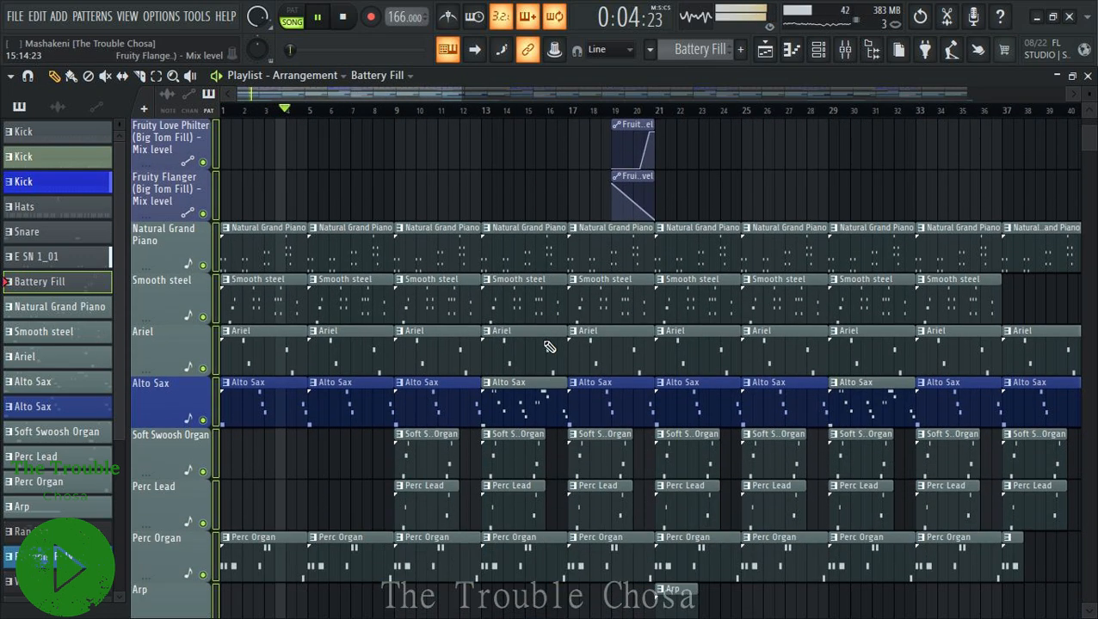
scroll(548, 345, down, 6)
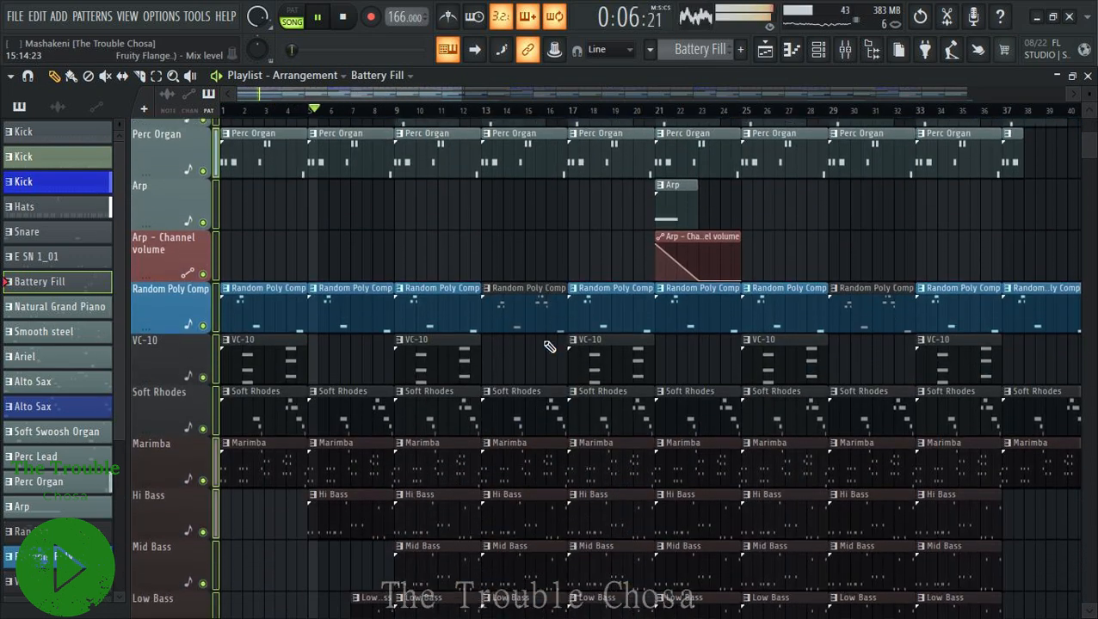
scroll(548, 346, up, 11)
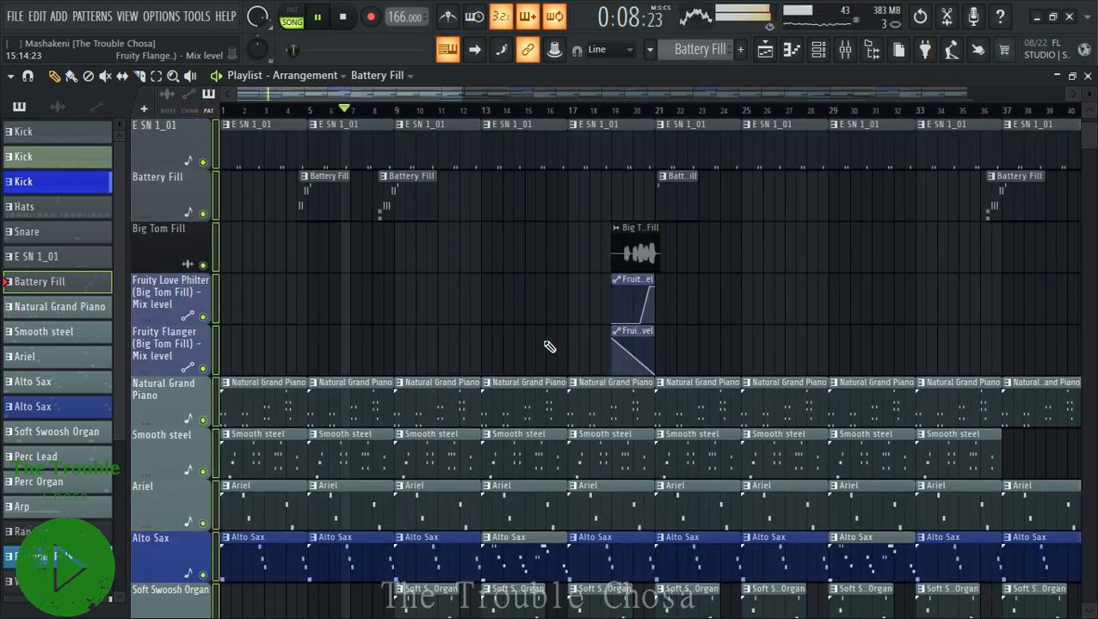
scroll(548, 346, down, 5)
scroll(548, 346, up, 9)
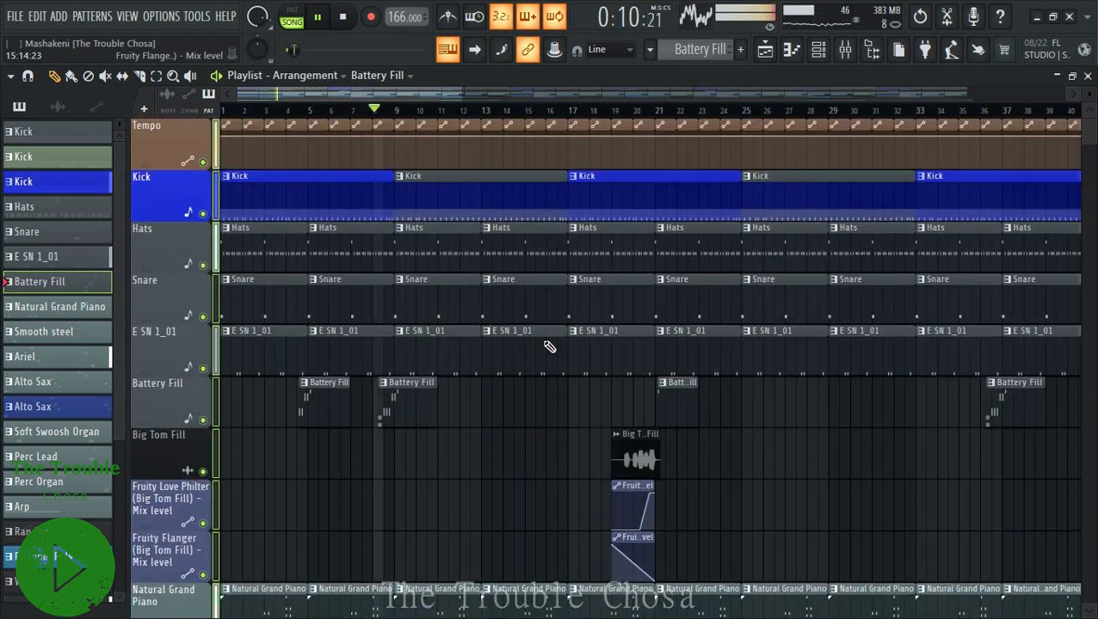
scroll(548, 346, down, 8)
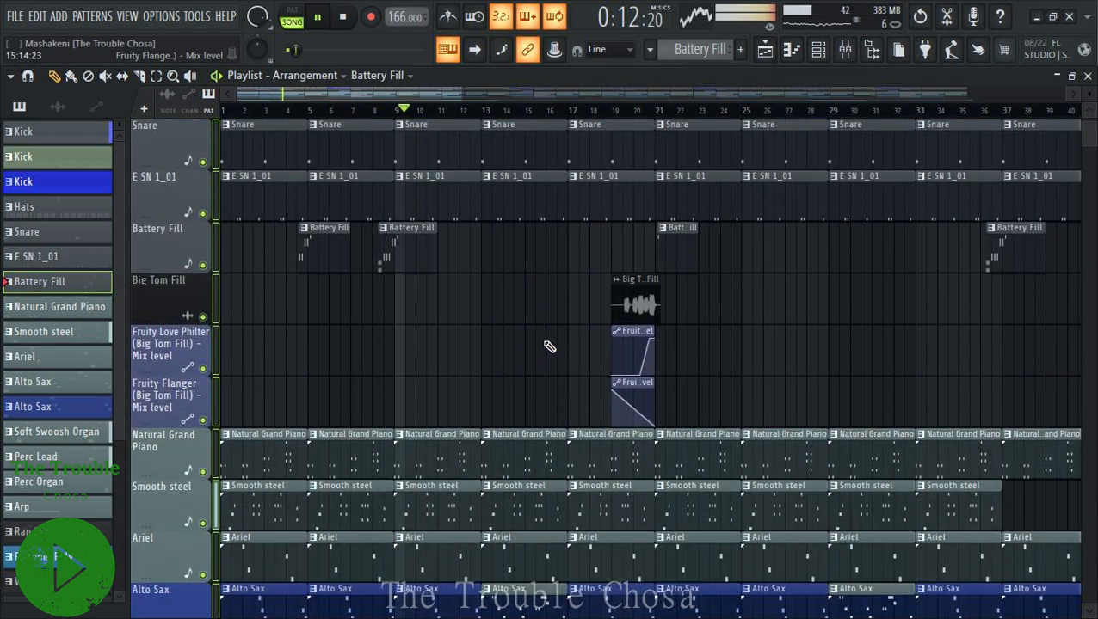
scroll(548, 345, down, 7)
scroll(548, 346, down, 3)
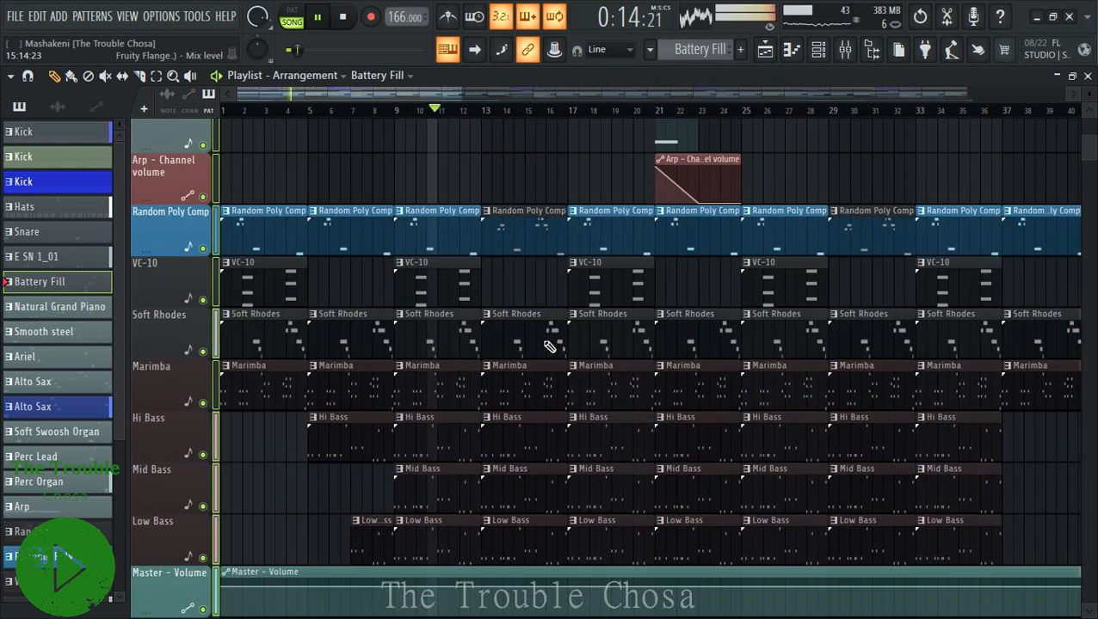
scroll(548, 346, up, 2)
scroll(548, 346, up, 15)
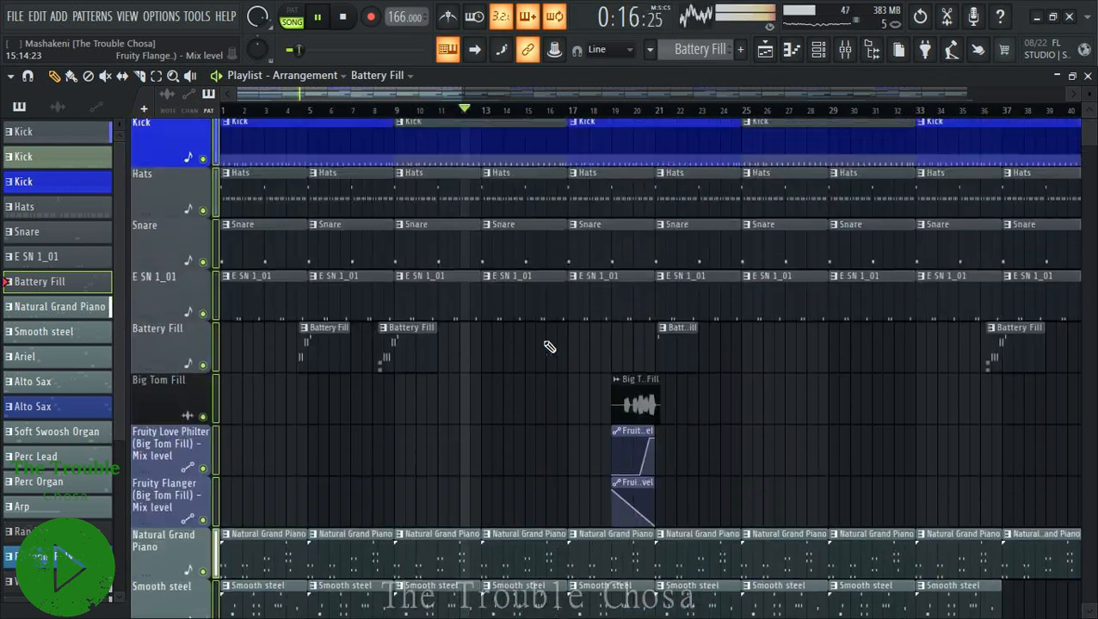
scroll(575, 116, down, 6)
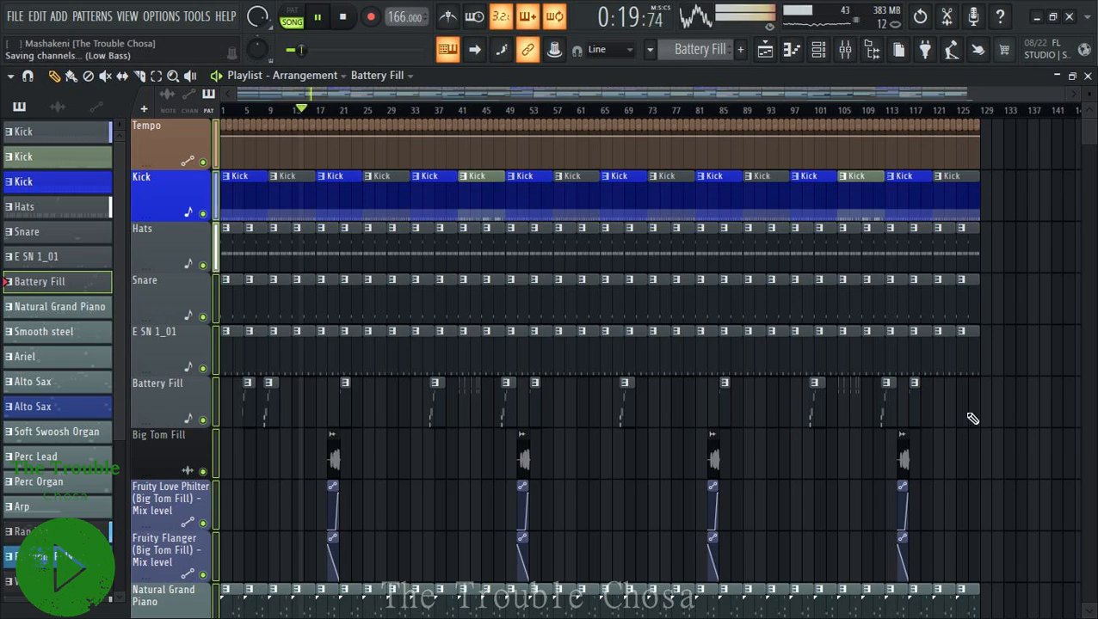
mouse_move(1091, 89)
mouse_down()
mouse_move(1091, 119)
mouse_move(1091, 107)
mouse_up()
scroll(1048, 241, down, 5)
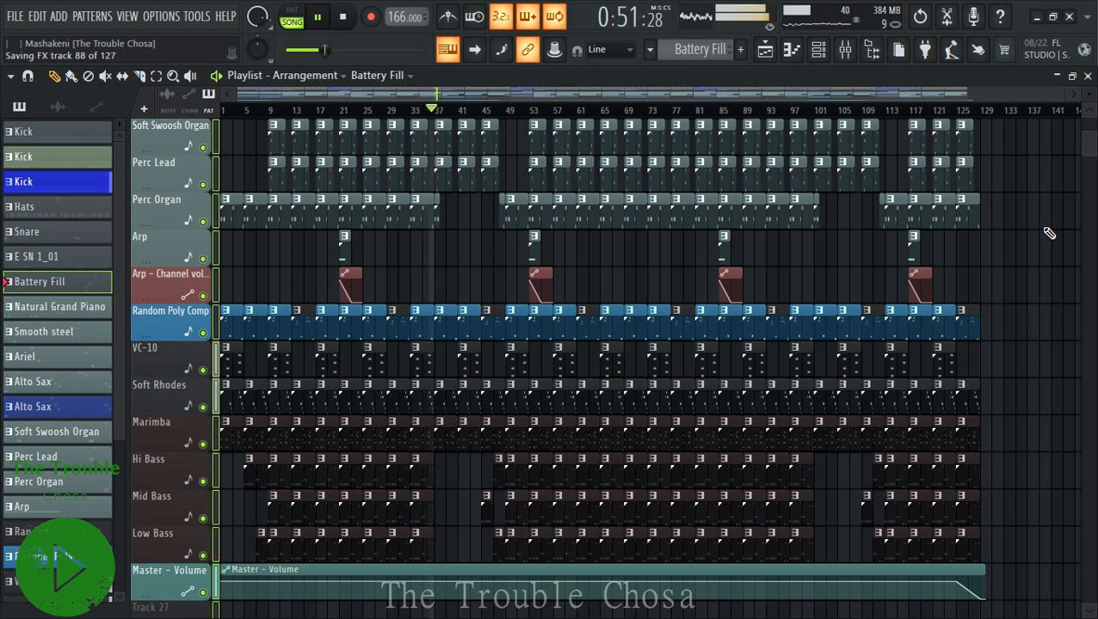
List all channels in the Channel rack and inspect the kick 1 sampler settings.
click(817, 52)
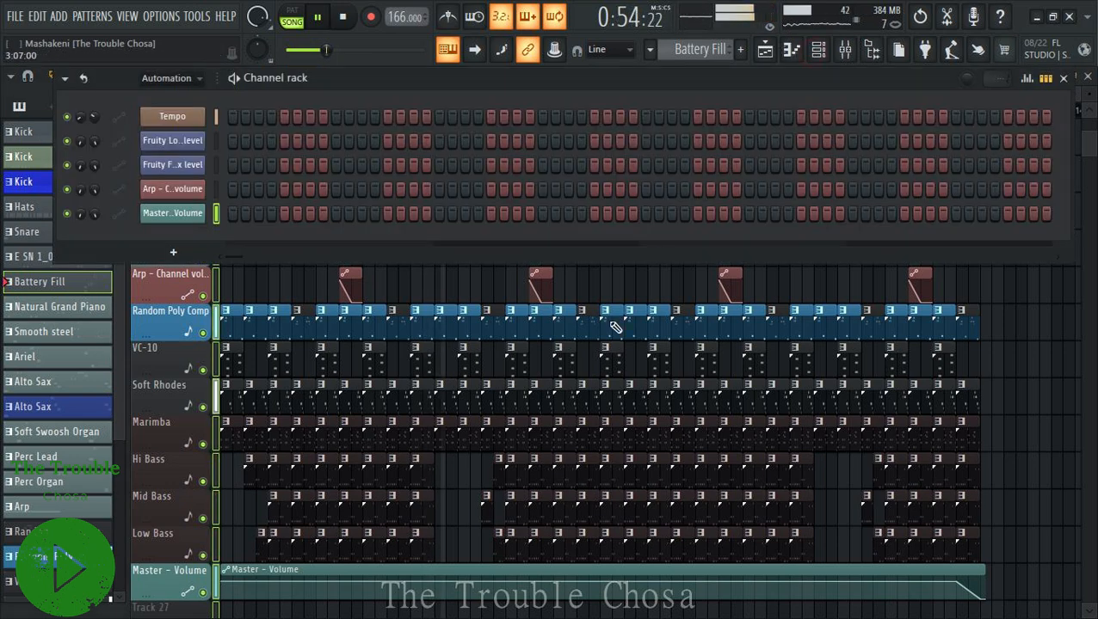
click(173, 78)
click(172, 97)
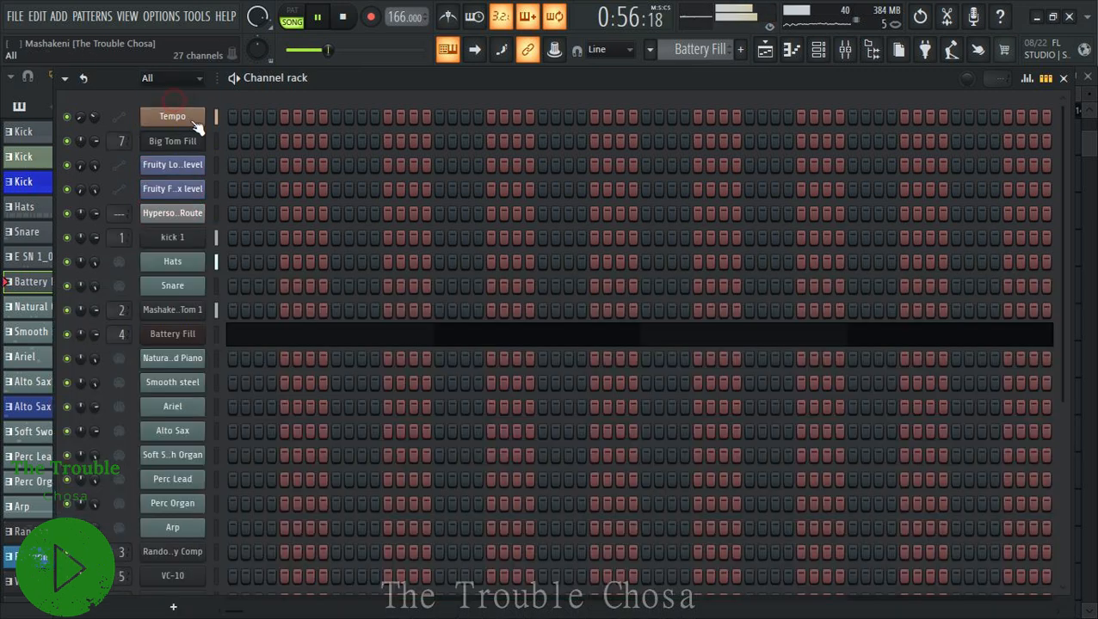
click(187, 240)
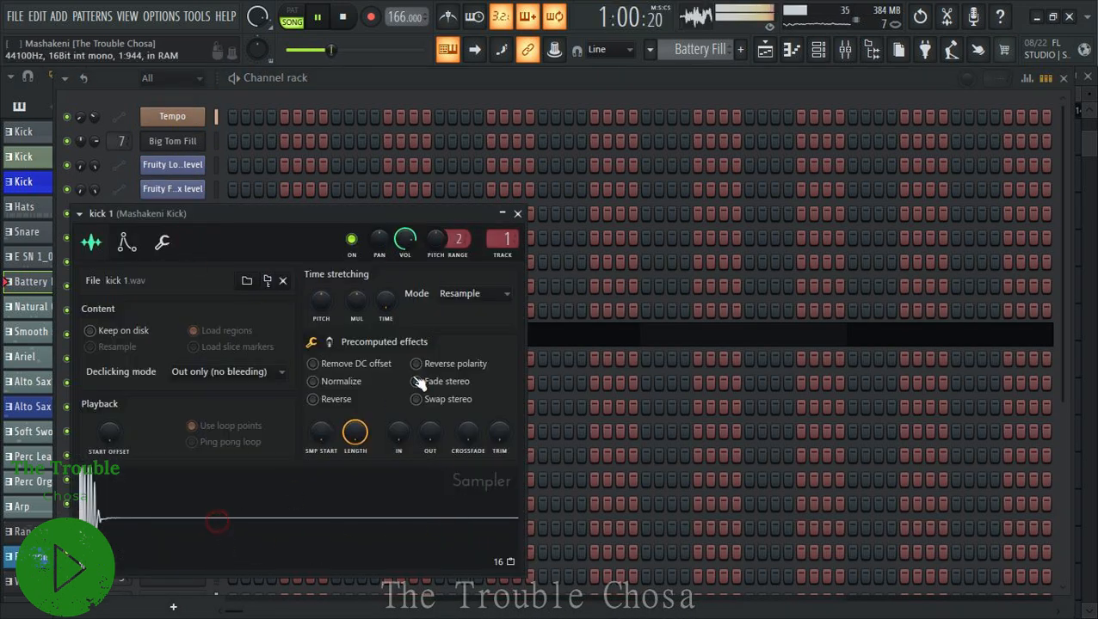
click(517, 214)
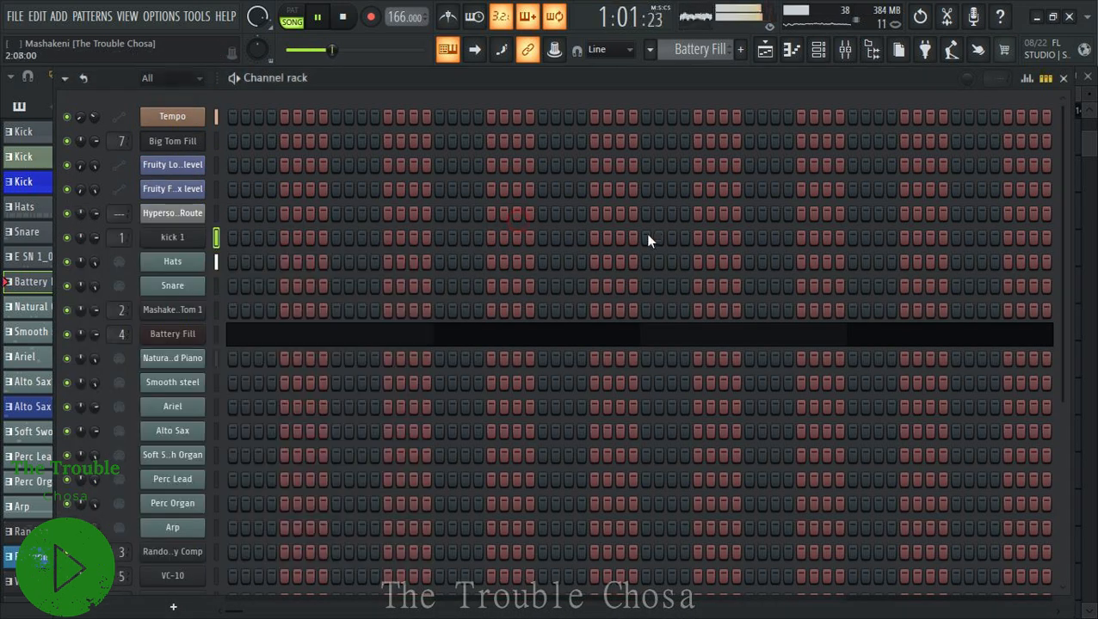
Return to the Playlist and examine the drum and fill tracks around the transition at bar 49.
click(764, 52)
scroll(1044, 263, up, 2)
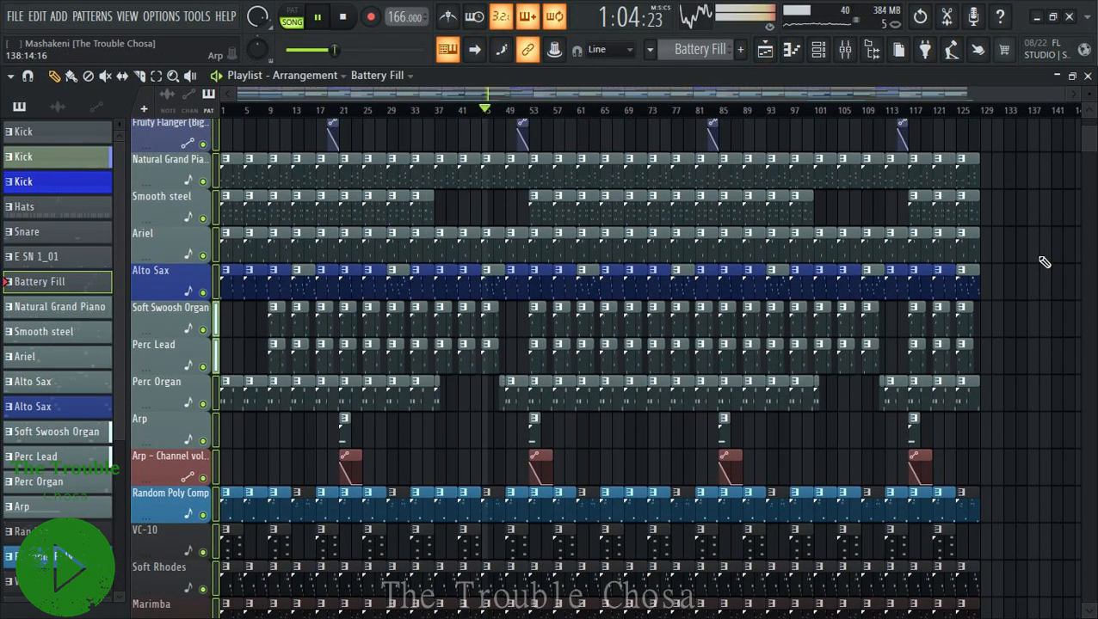
scroll(1043, 263, up, 4)
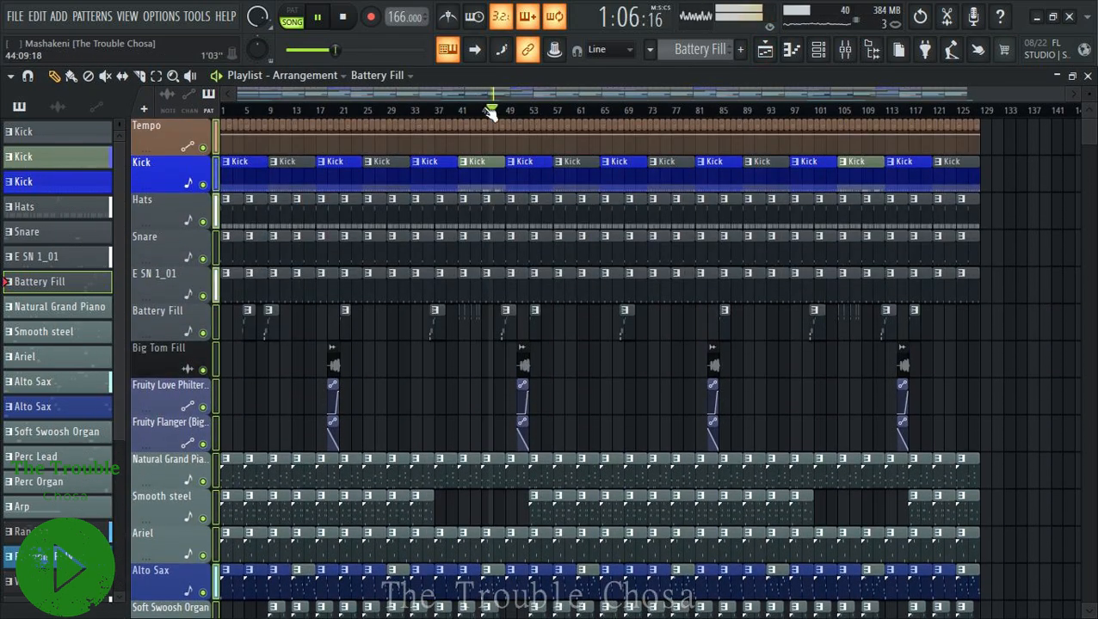
scroll(494, 113, up, 5)
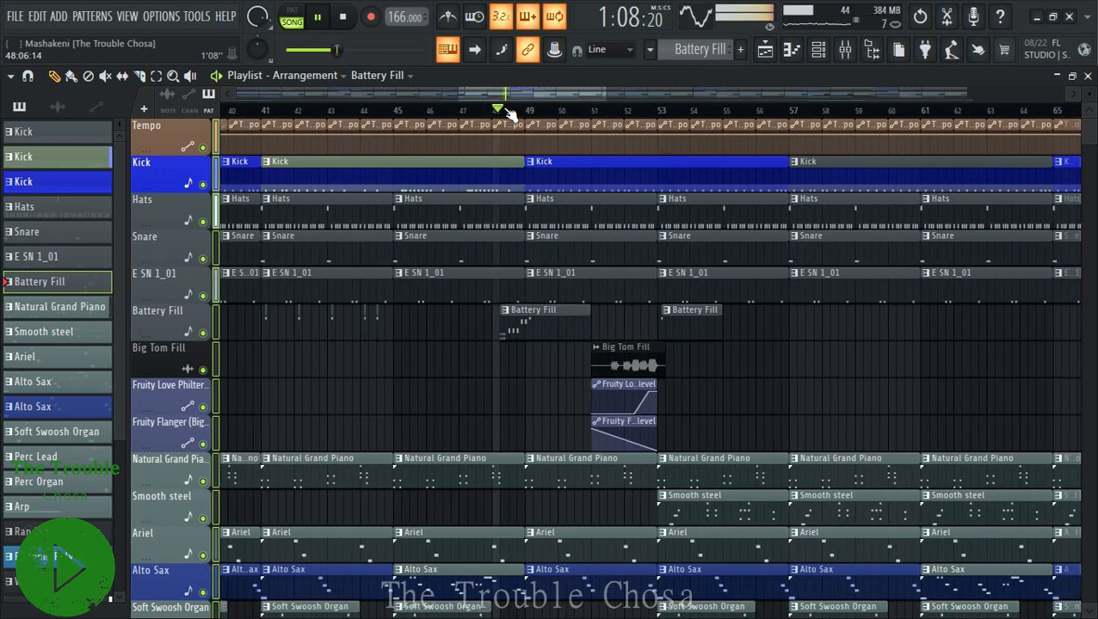
scroll(509, 114, down, 5)
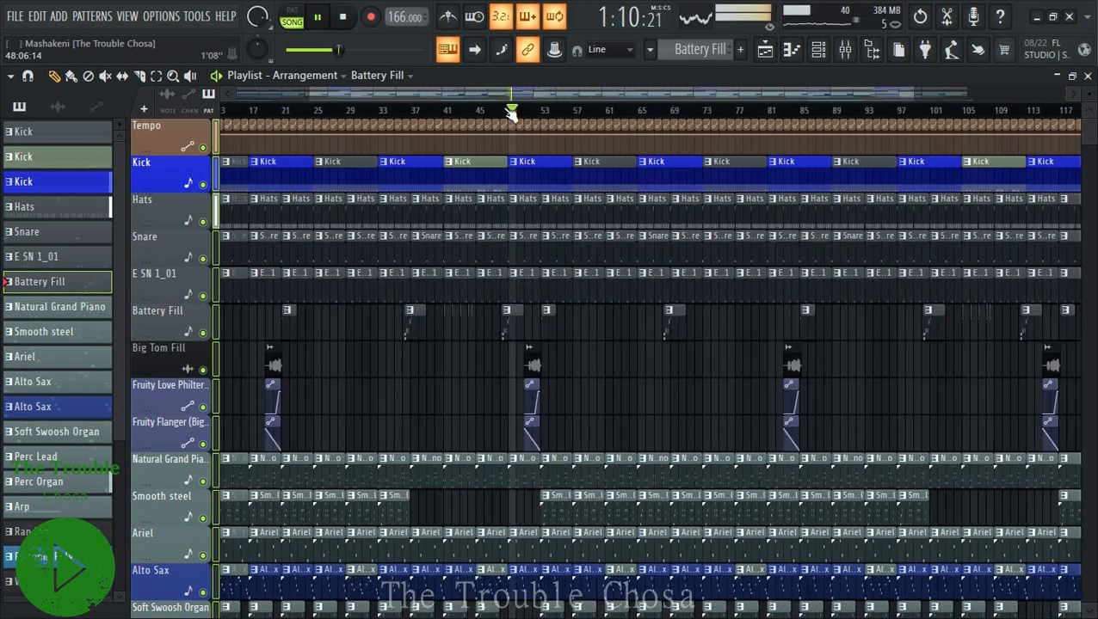
scroll(511, 114, down, 1)
scroll(512, 115, down, 1)
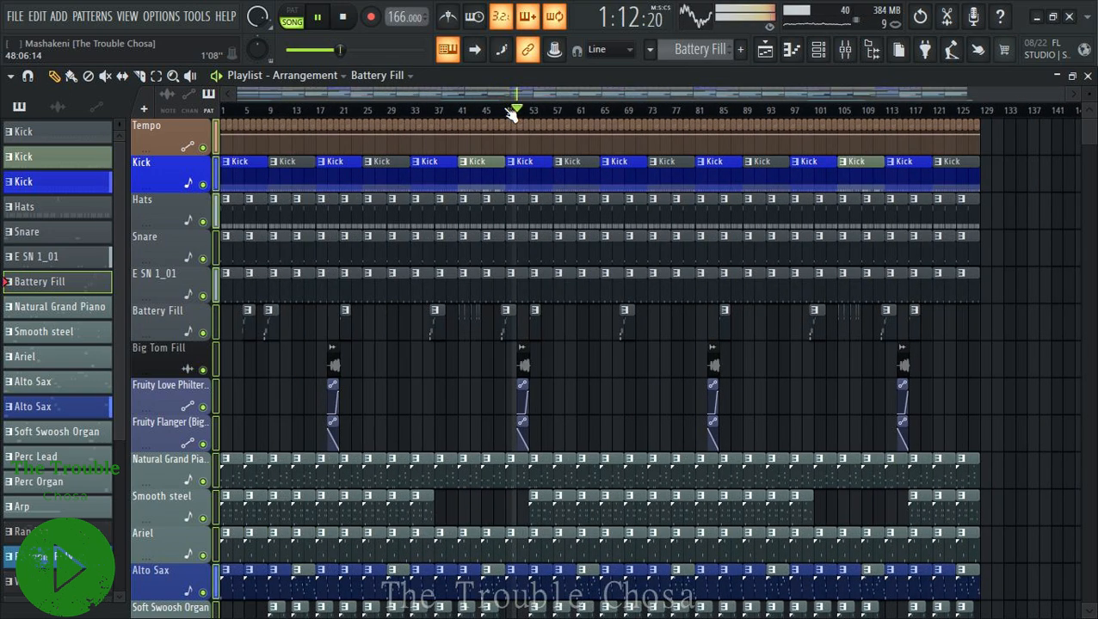
Review the full arrangement during playback, from the Tempo and drum tracks down to the Master - Volume fade-out.
scroll(991, 268, down, 3)
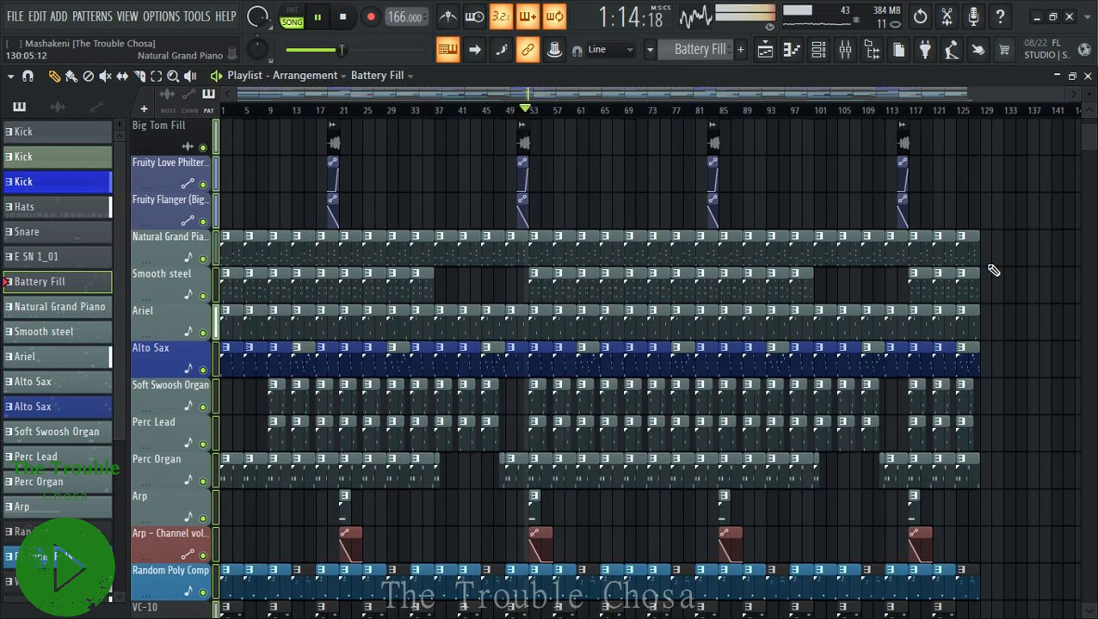
scroll(993, 270, down, 4)
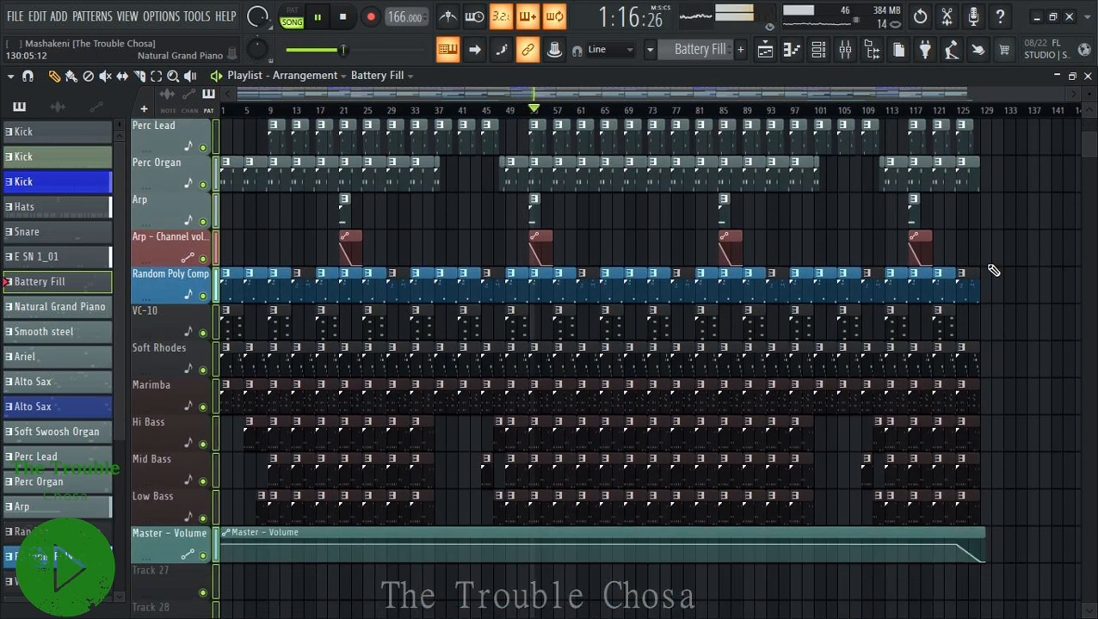
scroll(993, 270, up, 4)
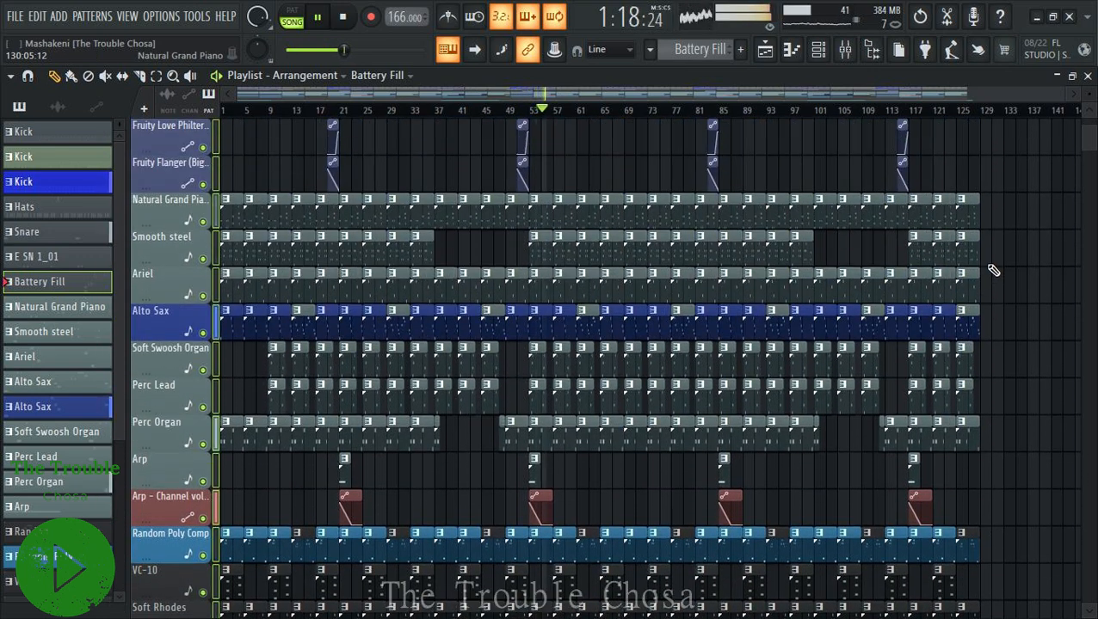
scroll(993, 270, down, 3)
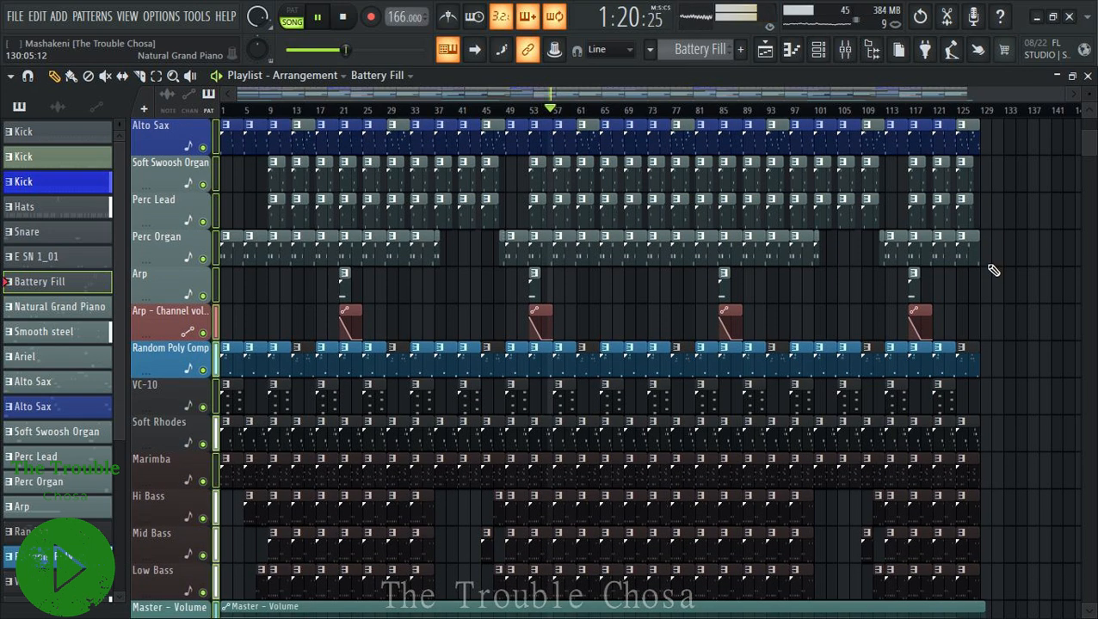
scroll(993, 270, down, 1)
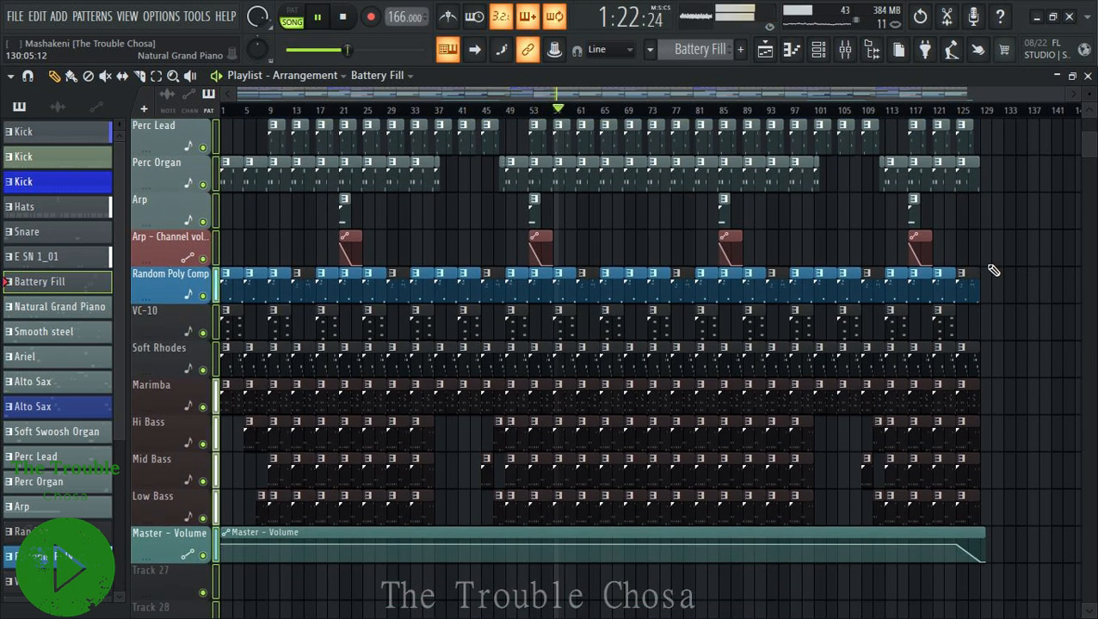
scroll(992, 271, up, 7)
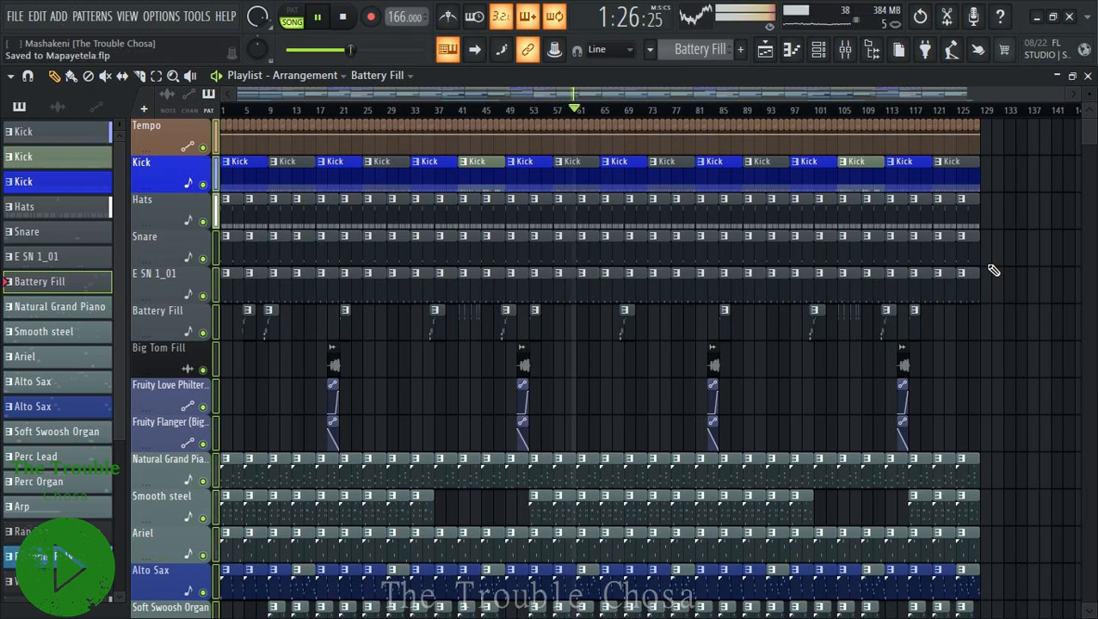
scroll(992, 270, down, 8)
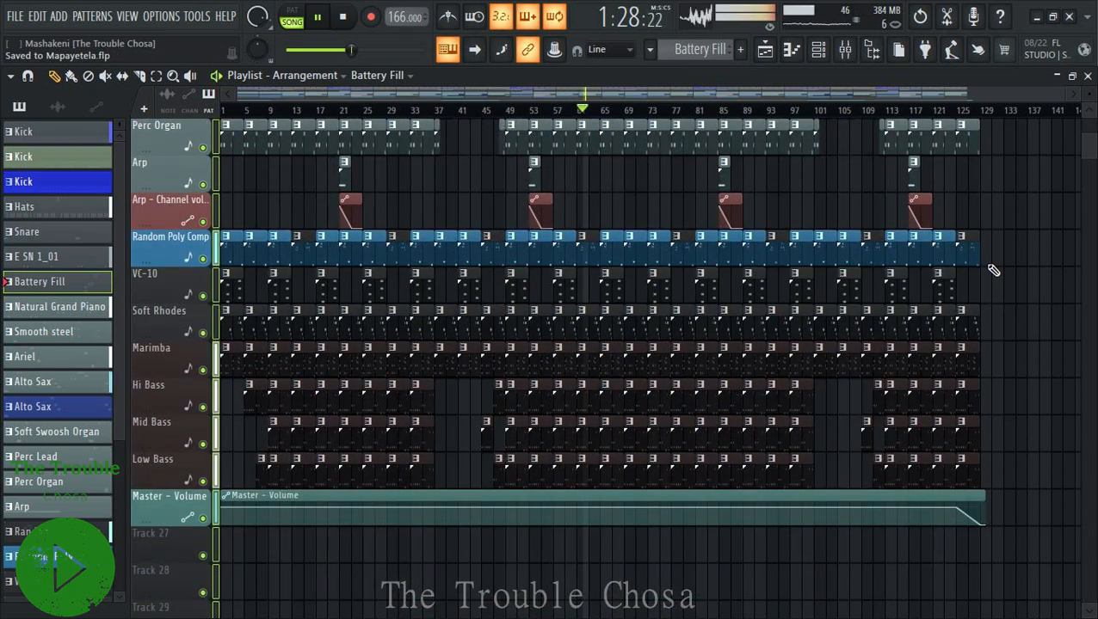
scroll(993, 270, up, 3)
scroll(992, 270, up, 10)
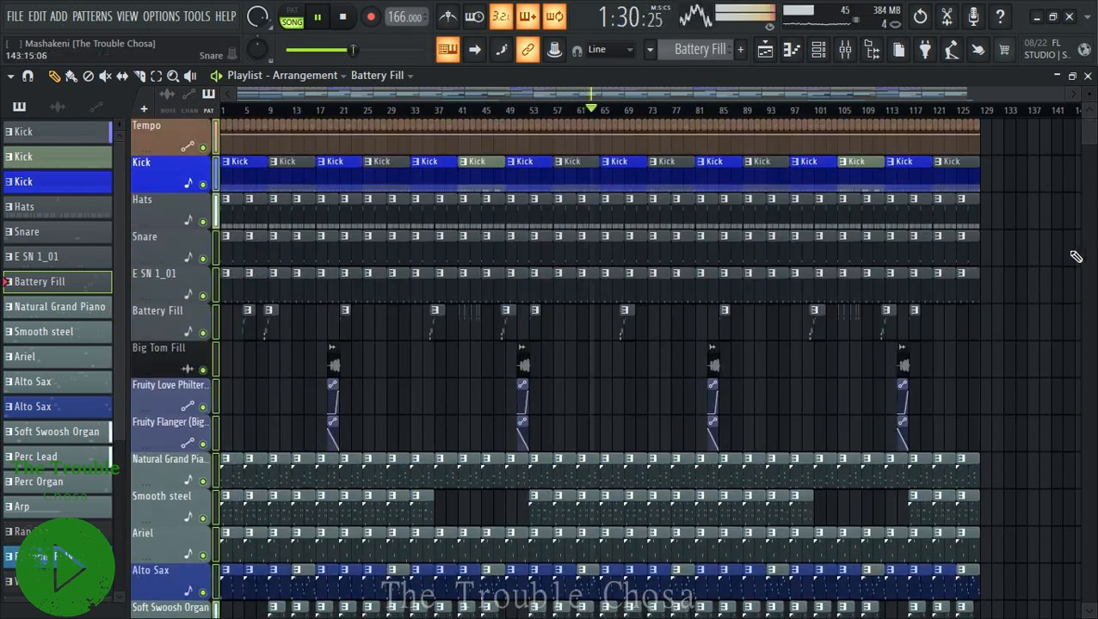
scroll(1075, 254, down, 3)
scroll(1076, 254, down, 5)
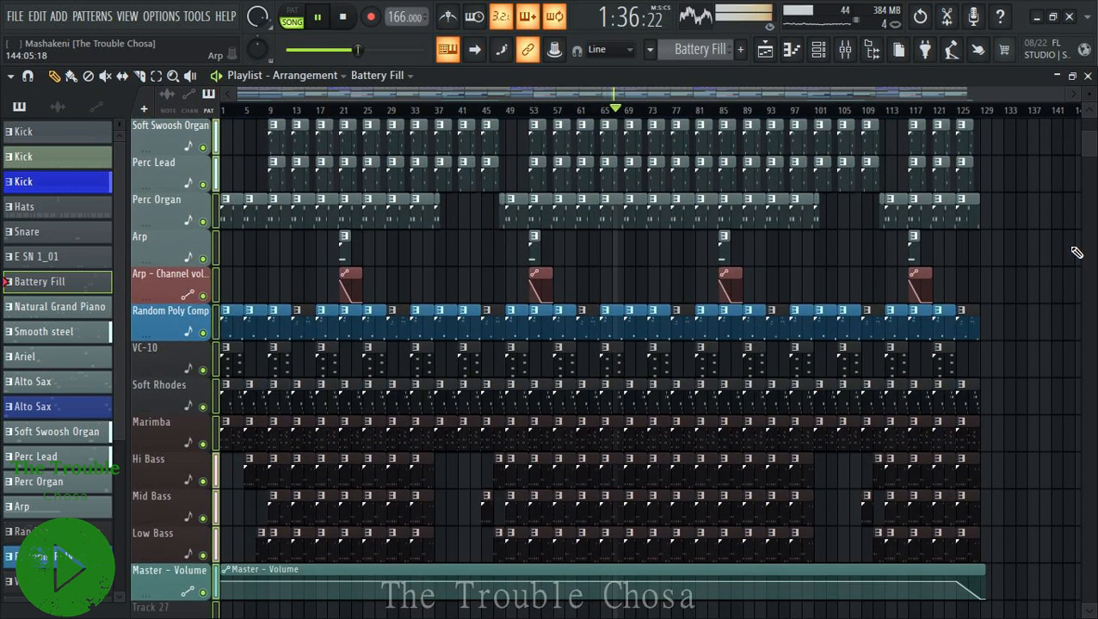
scroll(1075, 252, up, 7)
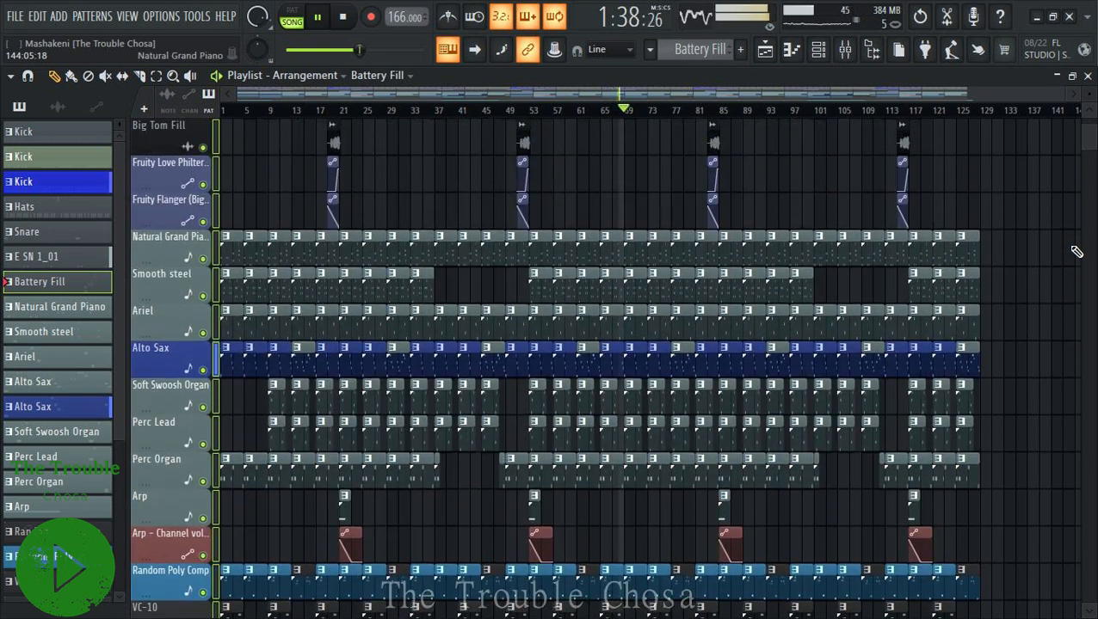
scroll(1075, 252, up, 6)
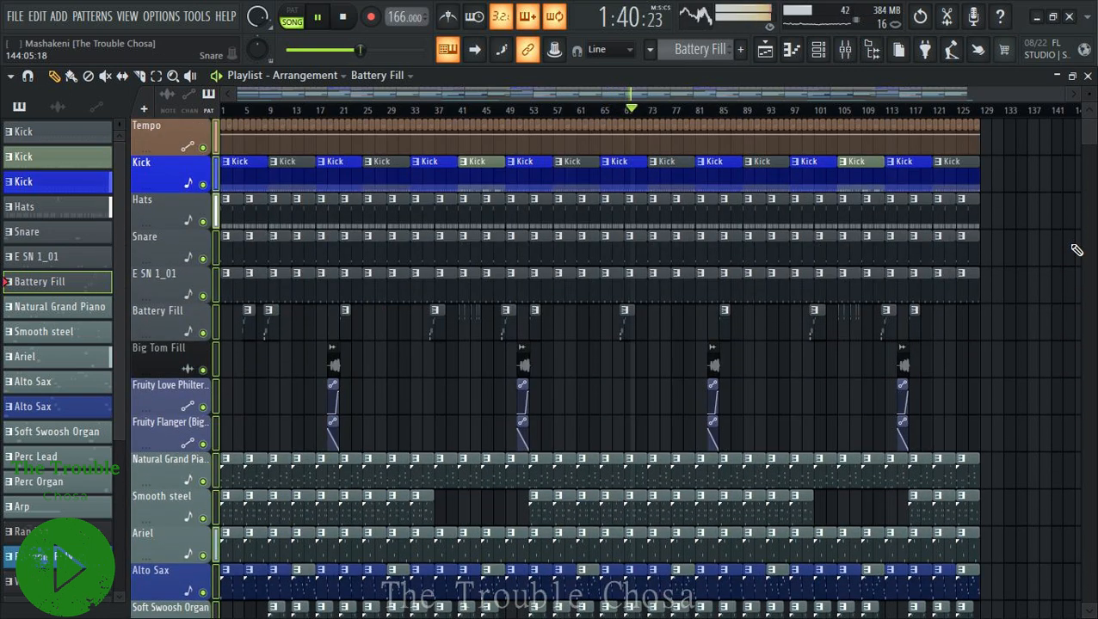
scroll(1076, 251, down, 3)
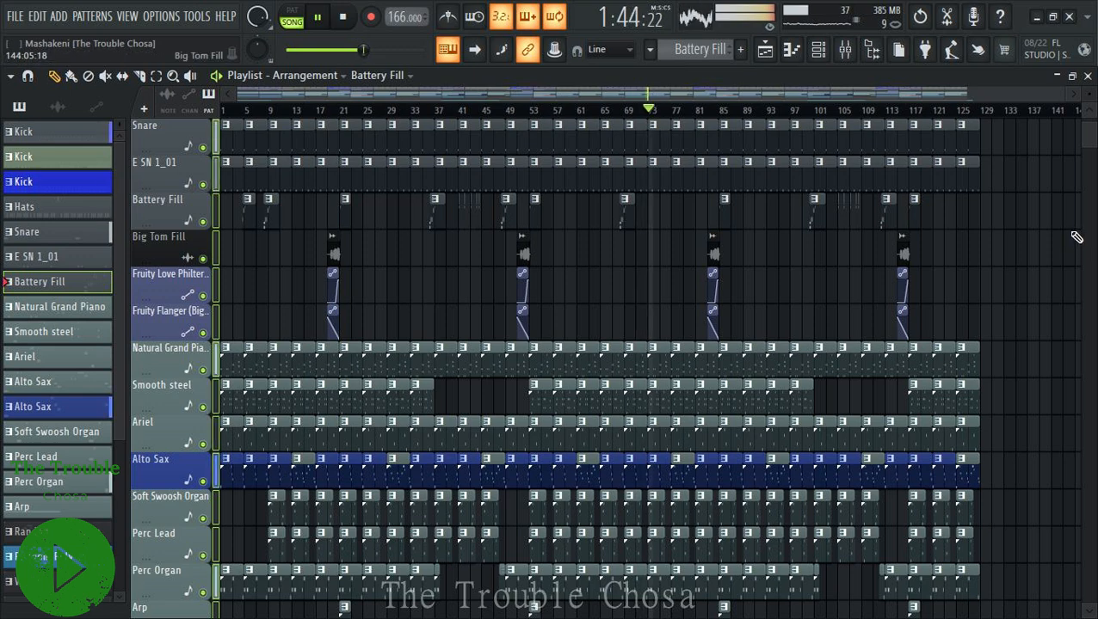
Follow playback from about bar 73 to bar 91, reviewing the tracks from Tempo and Kick down to the bass parts.
scroll(1077, 238, up, 3)
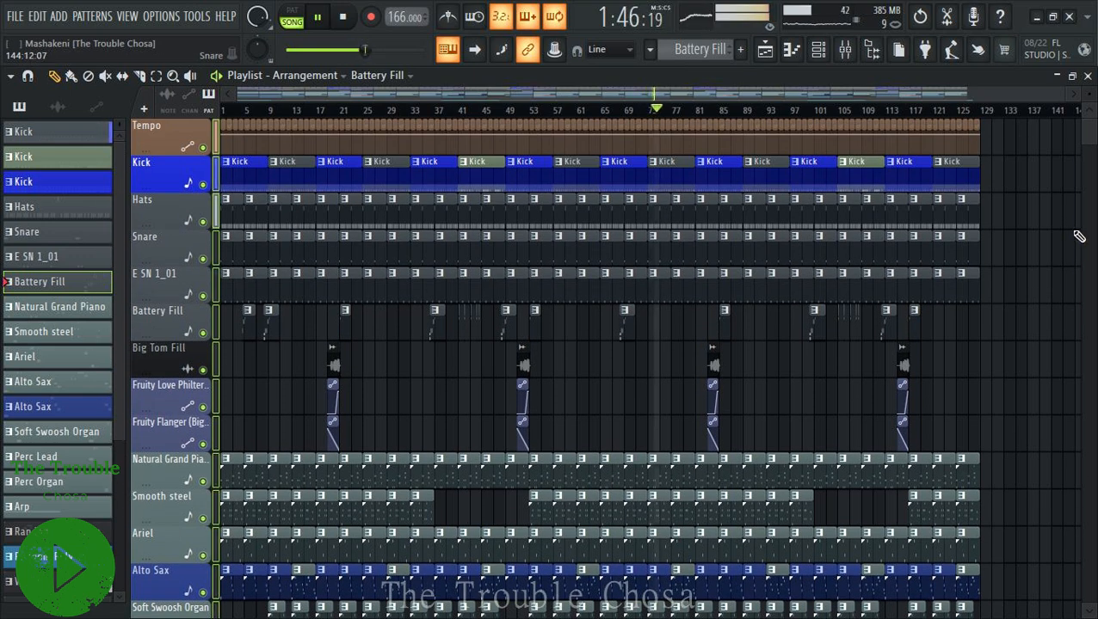
scroll(1079, 237, down, 10)
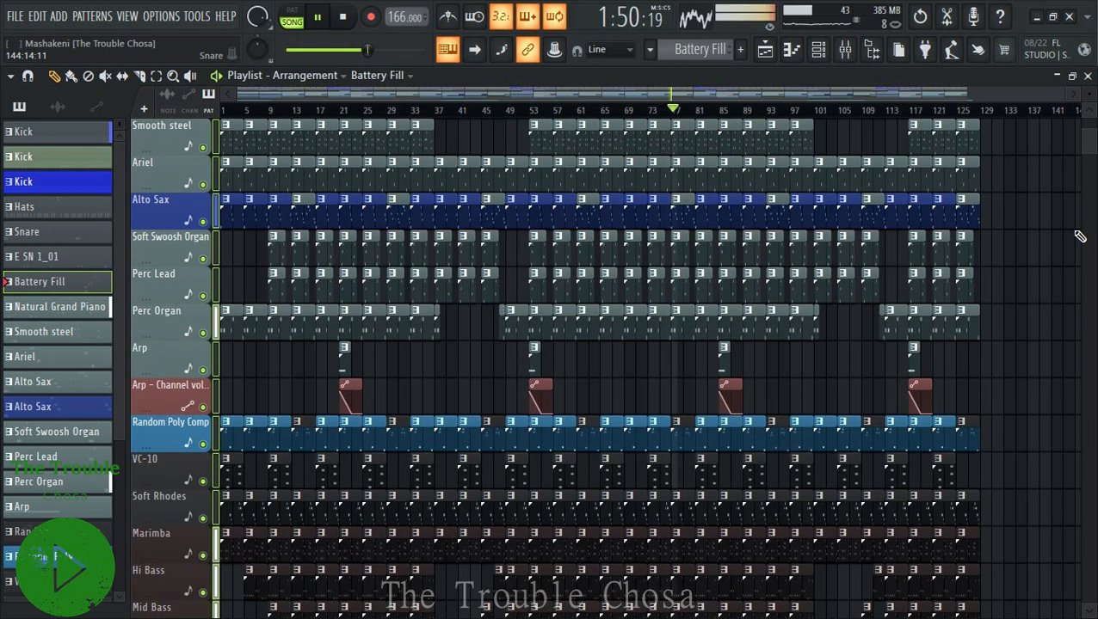
scroll(1080, 237, up, 8)
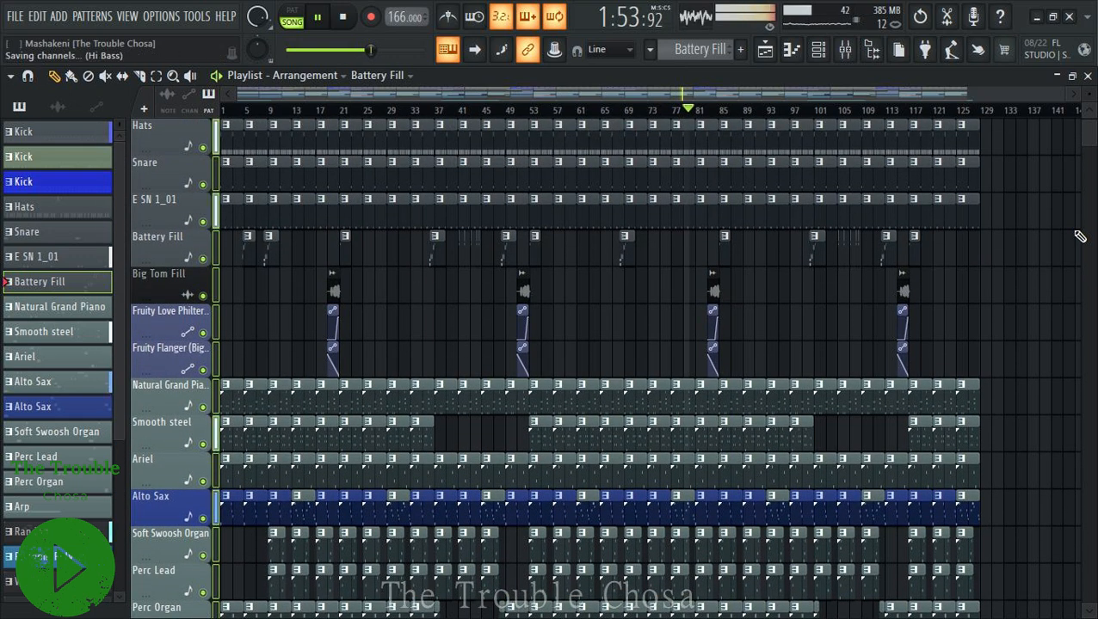
scroll(1079, 236, up, 2)
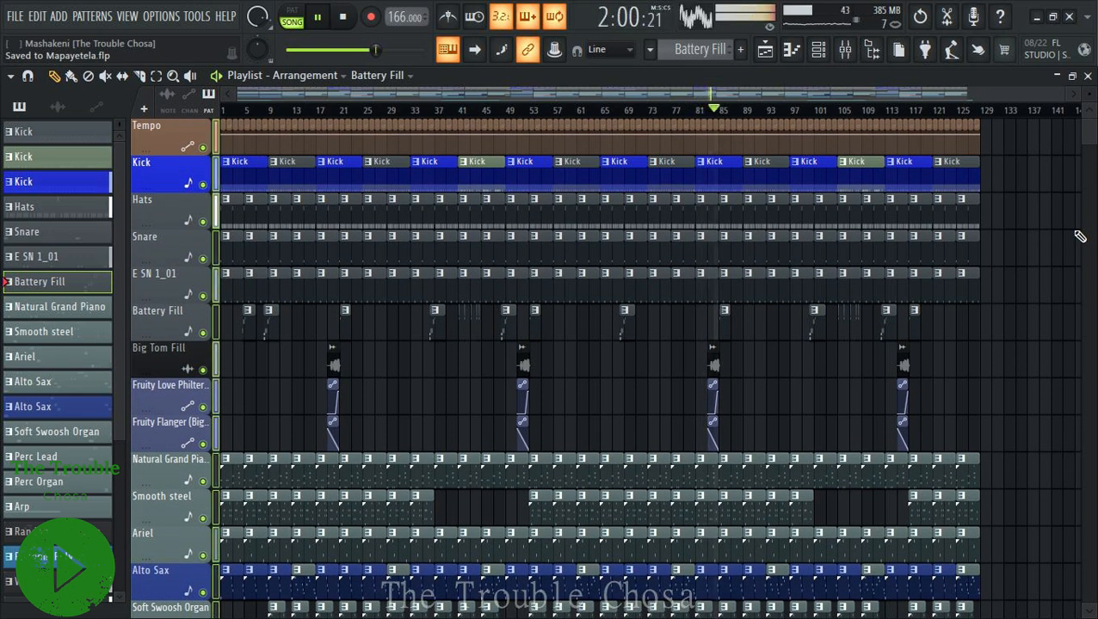
scroll(1079, 237, down, 8)
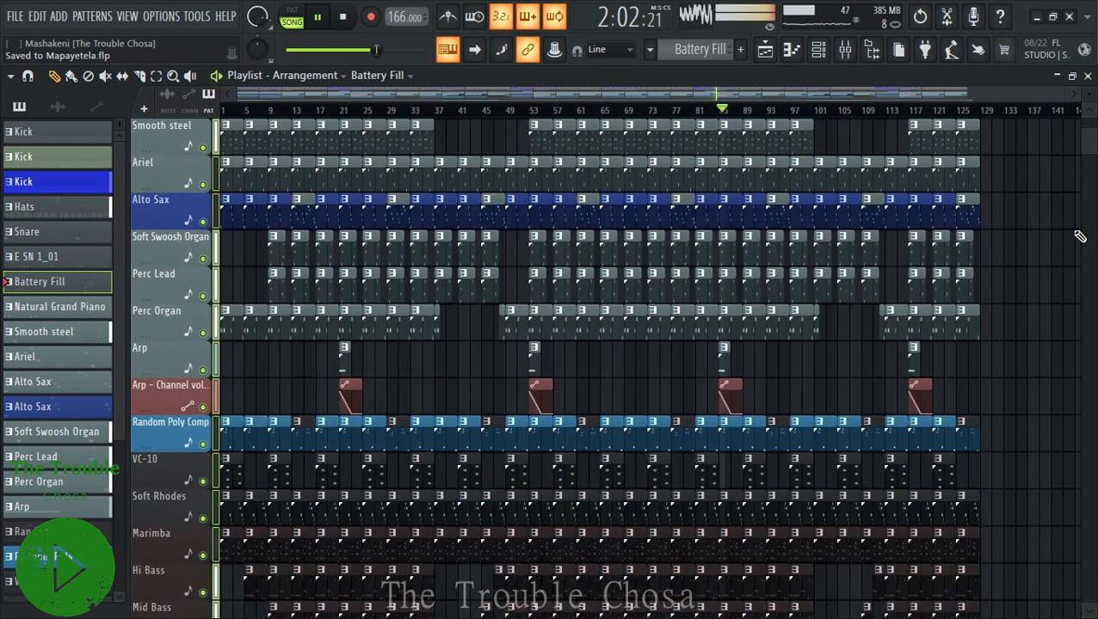
scroll(1080, 237, up, 5)
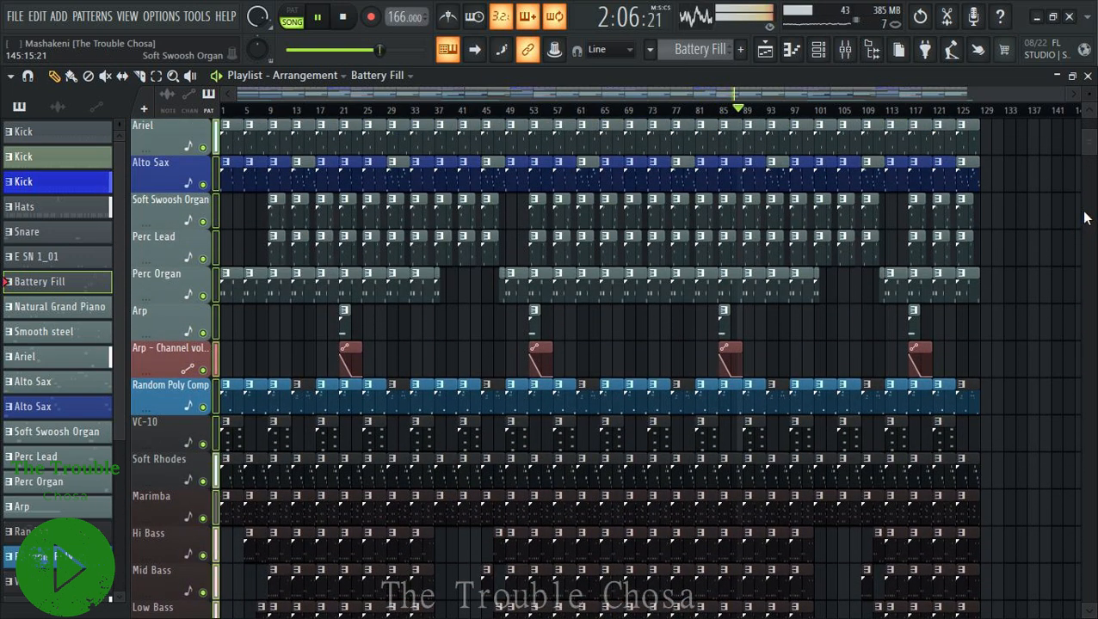
scroll(1086, 218, down, 8)
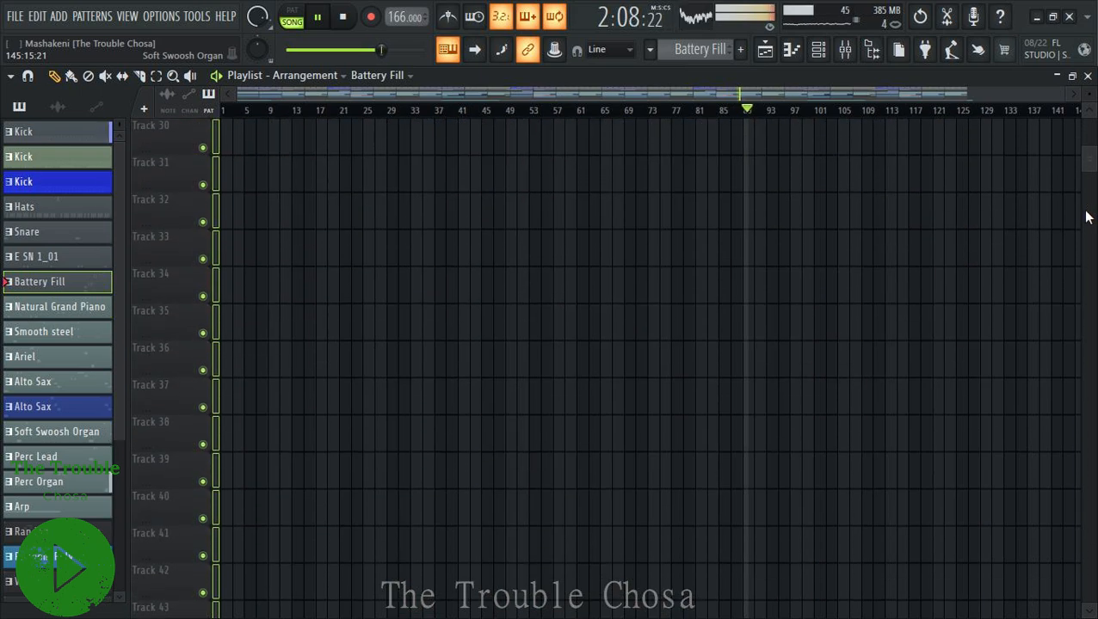
scroll(1086, 218, up, 9)
scroll(1086, 218, up, 10)
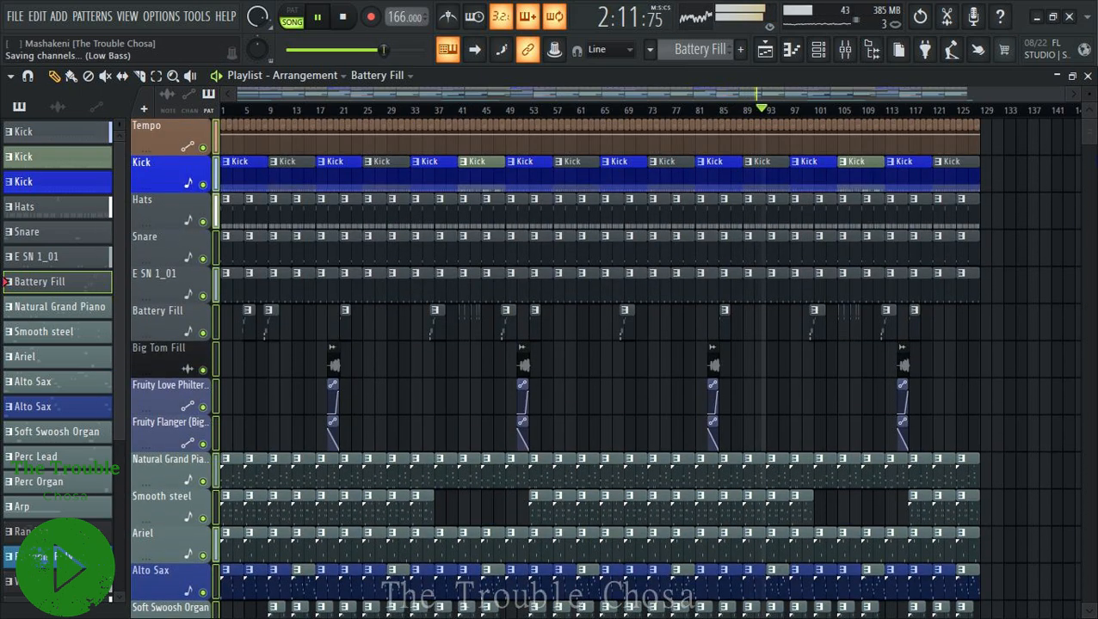
Review the arrangement during playback from about bar 92 to bar 113, including the late Battery Fill clips, bass tracks and Master - Volume automation.
scroll(1072, 234, down, 10)
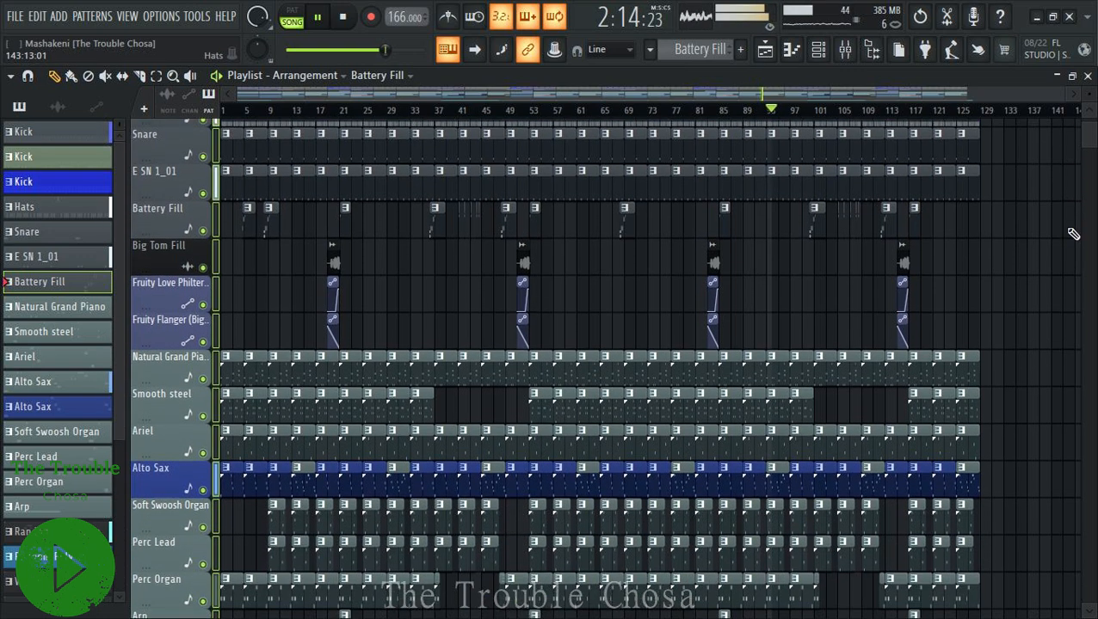
scroll(1075, 233, down, 3)
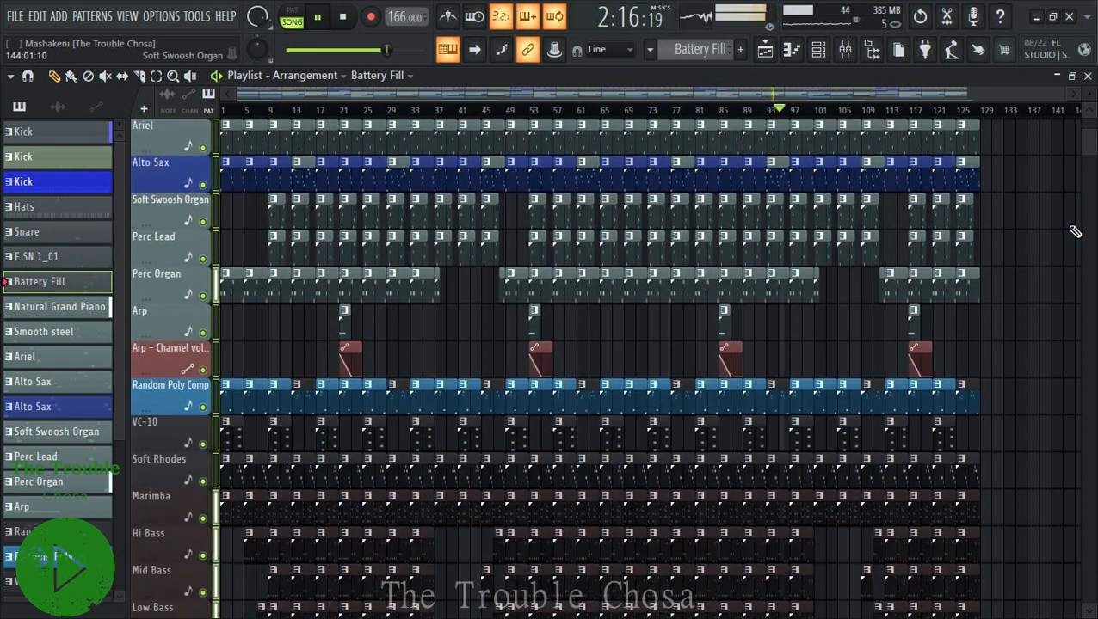
scroll(1075, 232, up, 12)
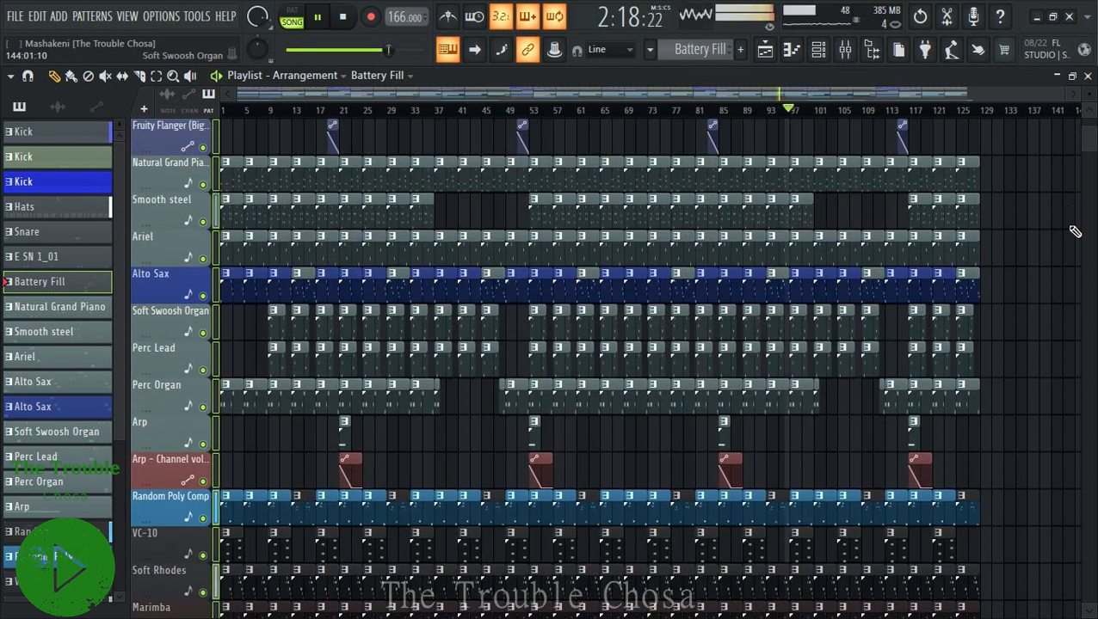
scroll(1075, 232, up, 1)
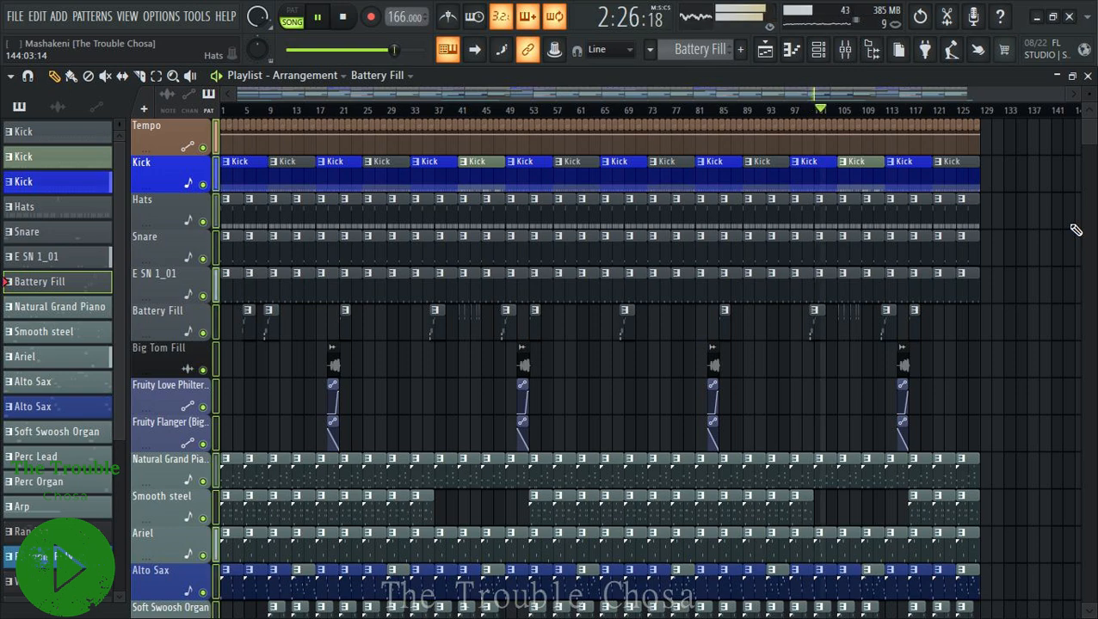
scroll(1075, 229, down, 12)
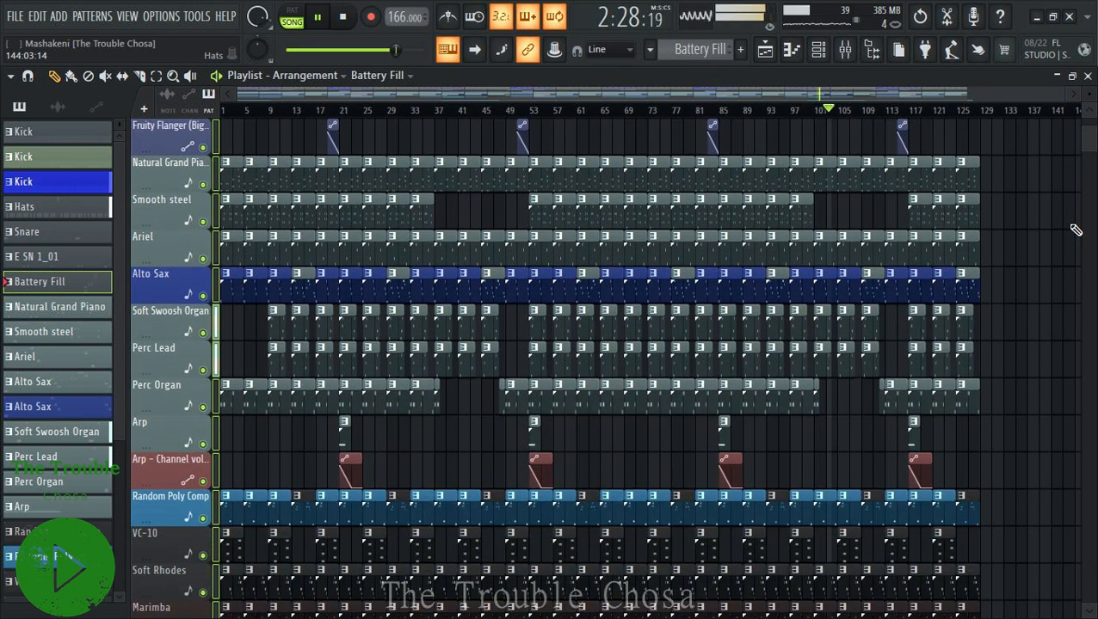
scroll(1075, 230, down, 3)
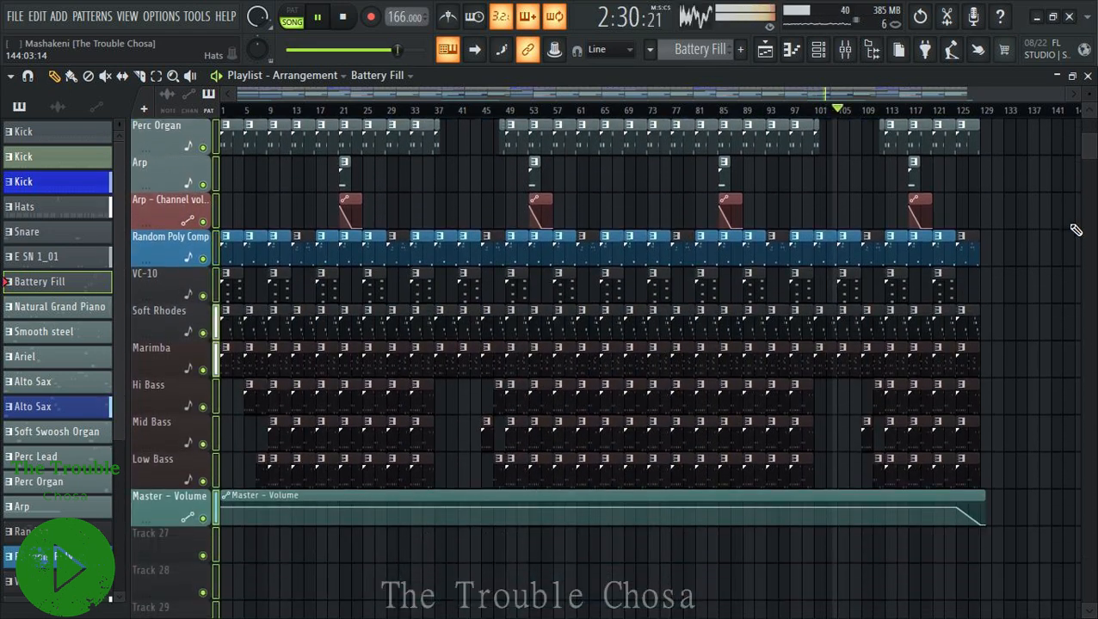
scroll(1076, 229, up, 5)
scroll(1075, 229, down, 2)
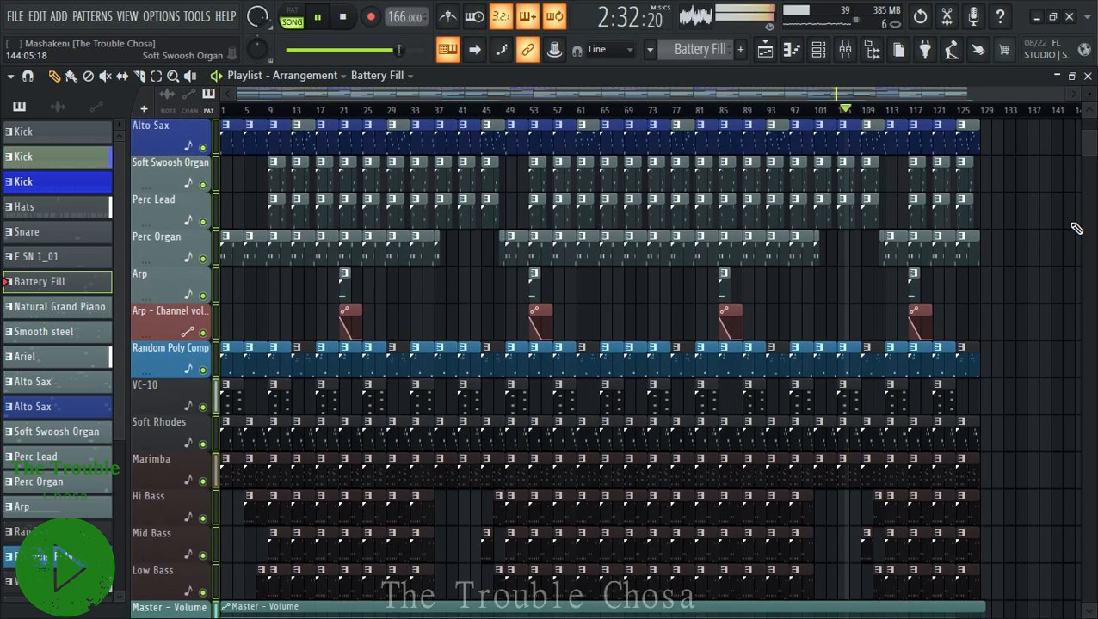
scroll(1075, 229, up, 11)
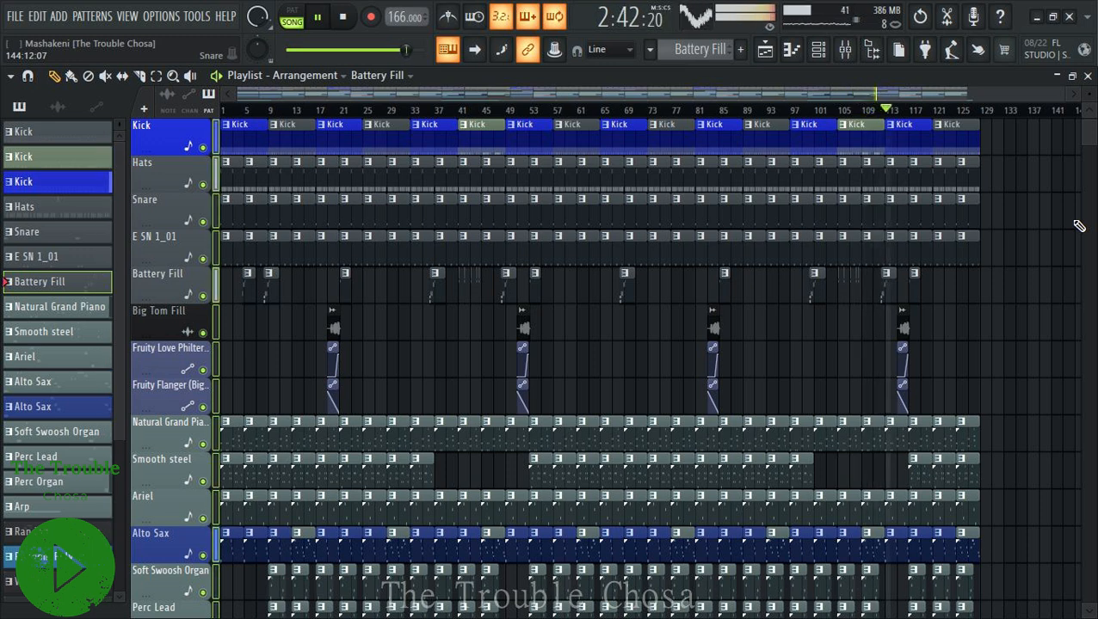
scroll(1079, 225, down, 2)
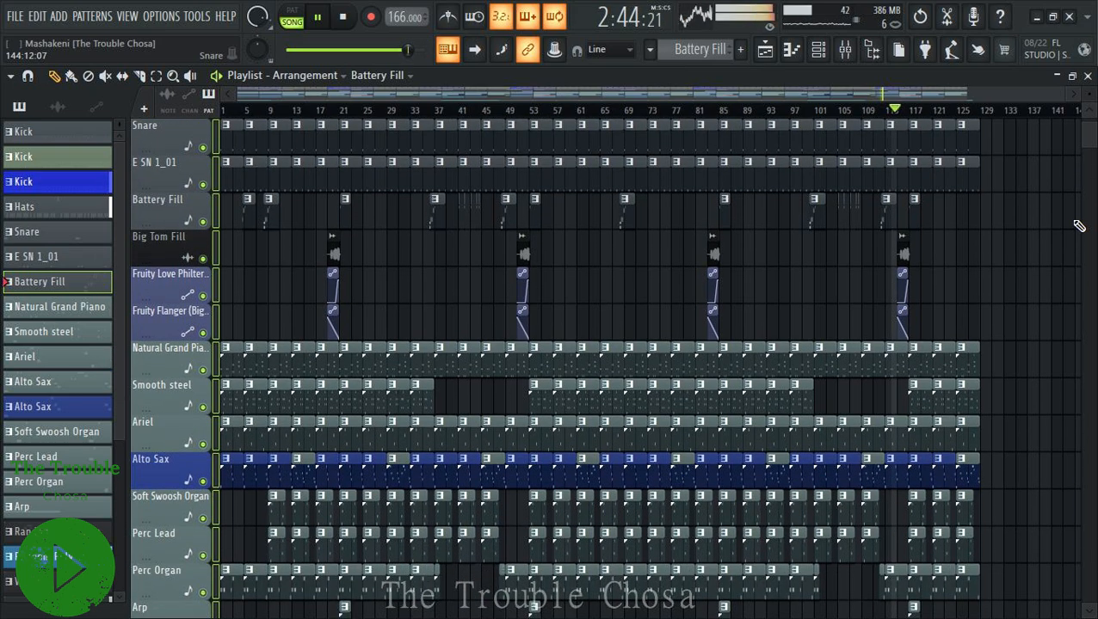